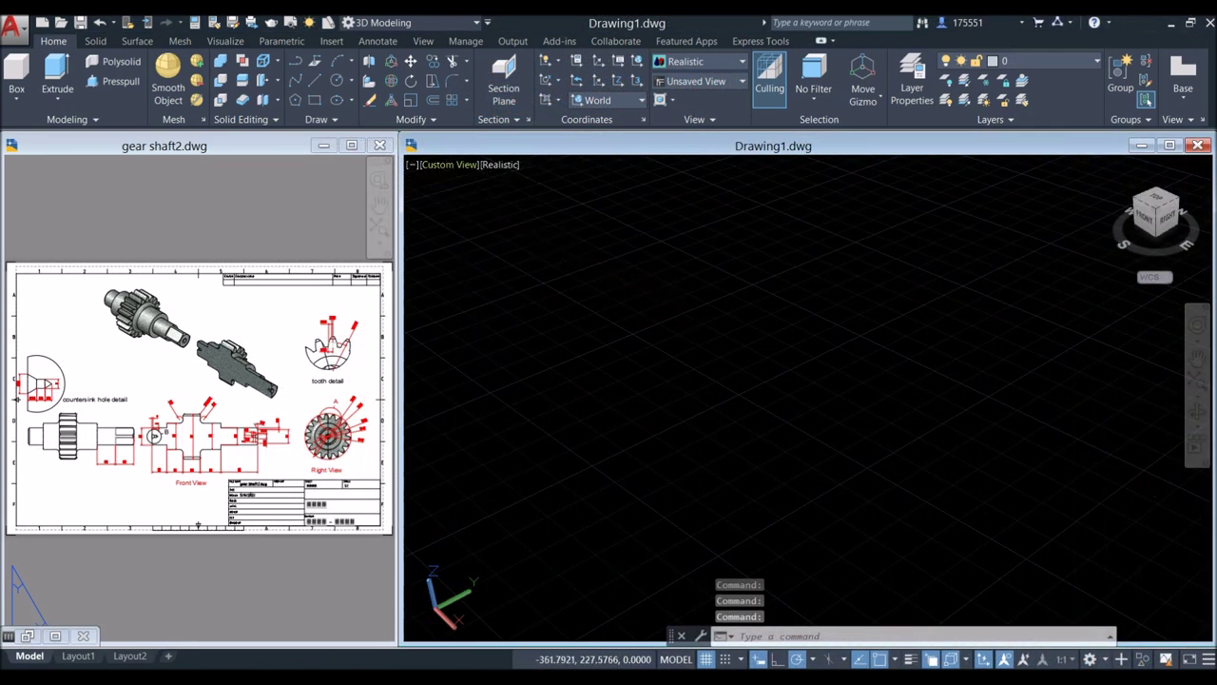
Step: Switch the Drawing1 viewport to the Right view
left_click(453, 165)
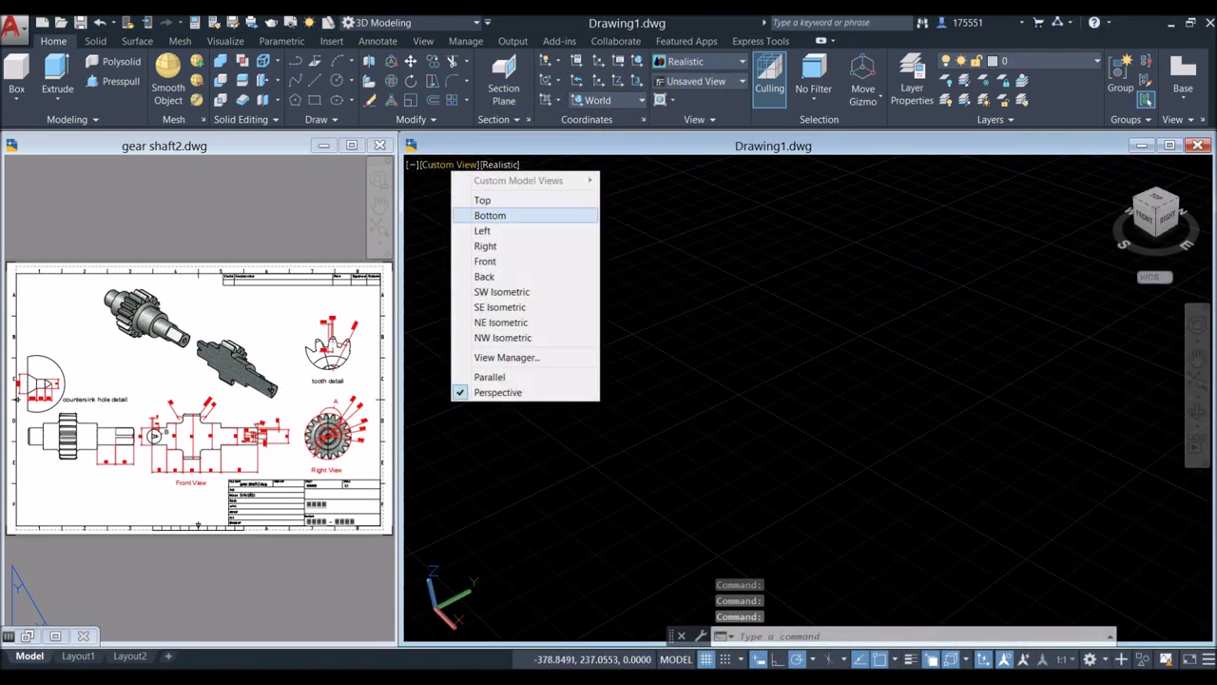
left_click(484, 245)
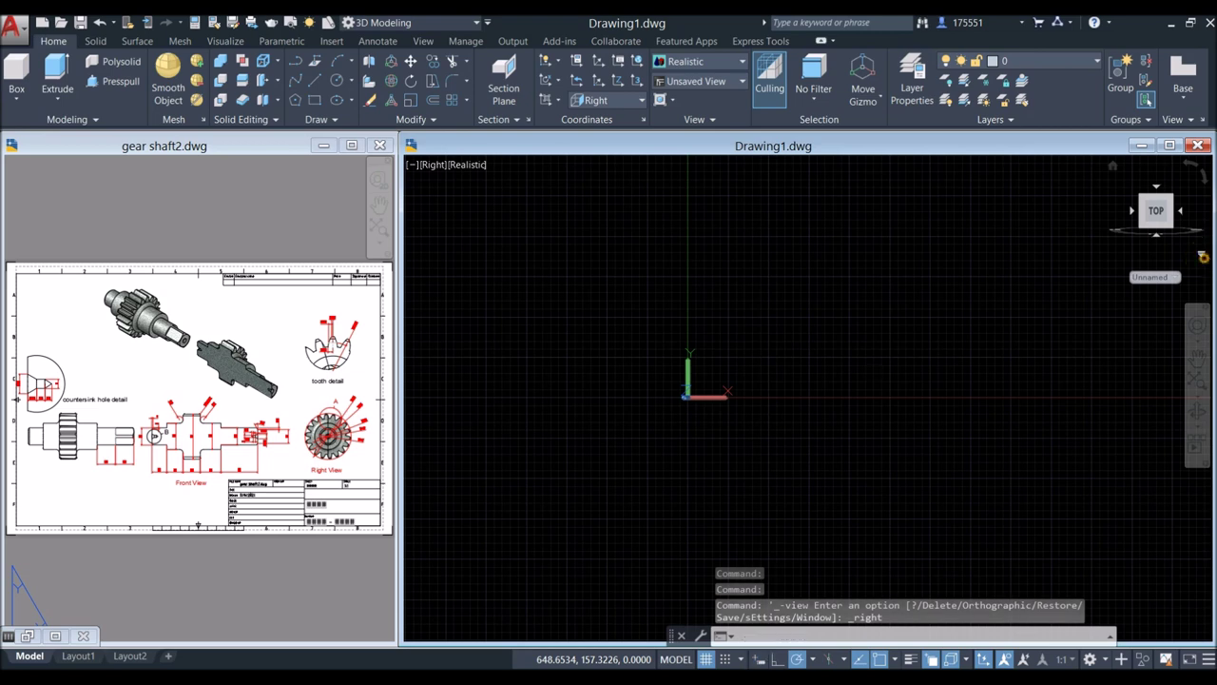
left_click(1202, 256)
left_click(1076, 286)
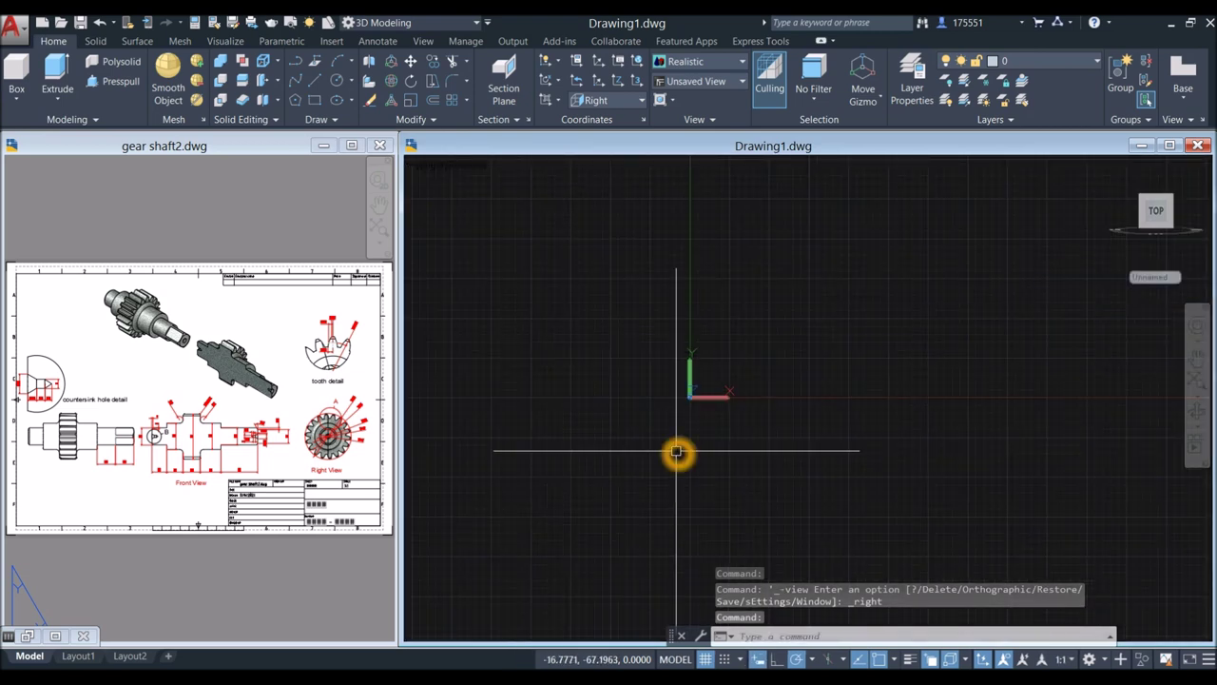
Step: Draw the gear's outer circle with diameter 40 in Drawing1, following the right view of the gear shaft2 reference
left_click(335, 504)
scroll(338, 464, "up", 4)
middle_click_drag(338, 464, 237, 466)
scroll(251, 447, "up", 2)
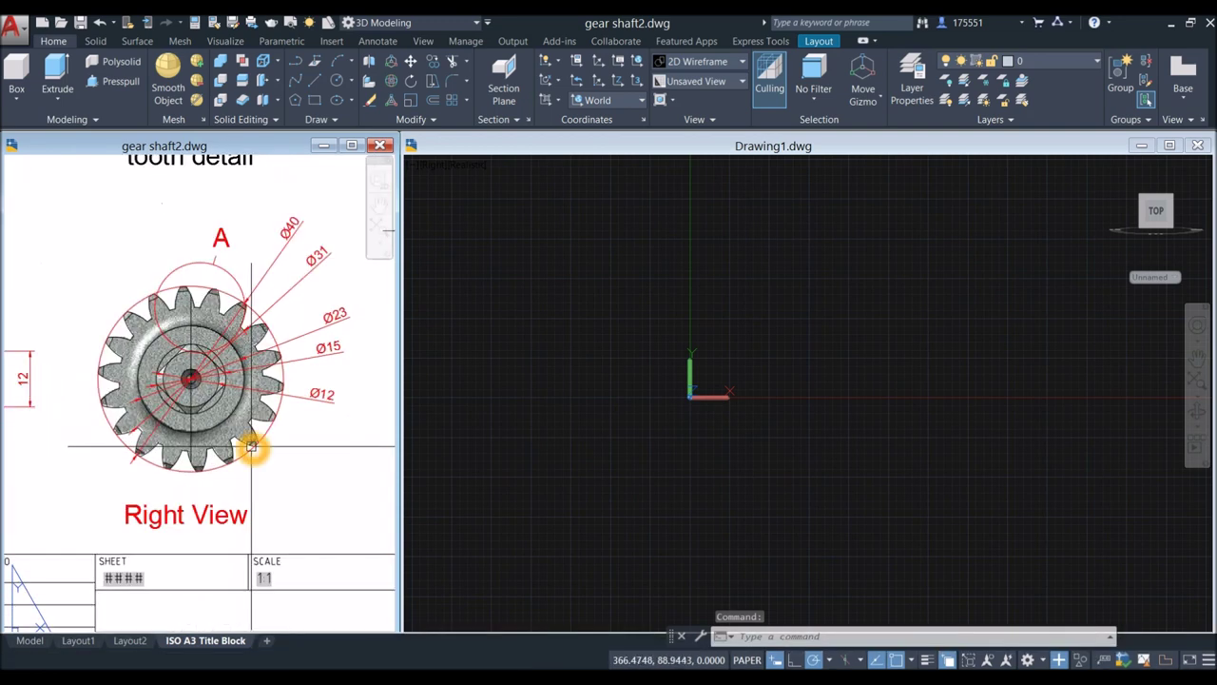
left_click(633, 425)
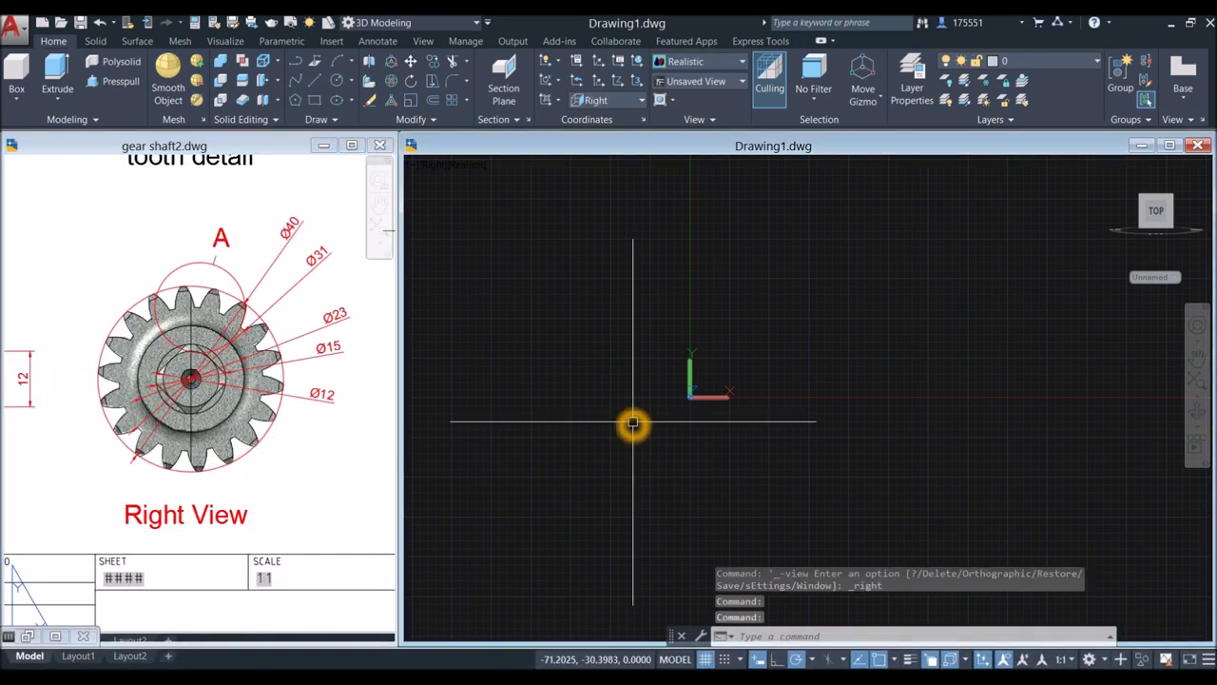
key("Return")
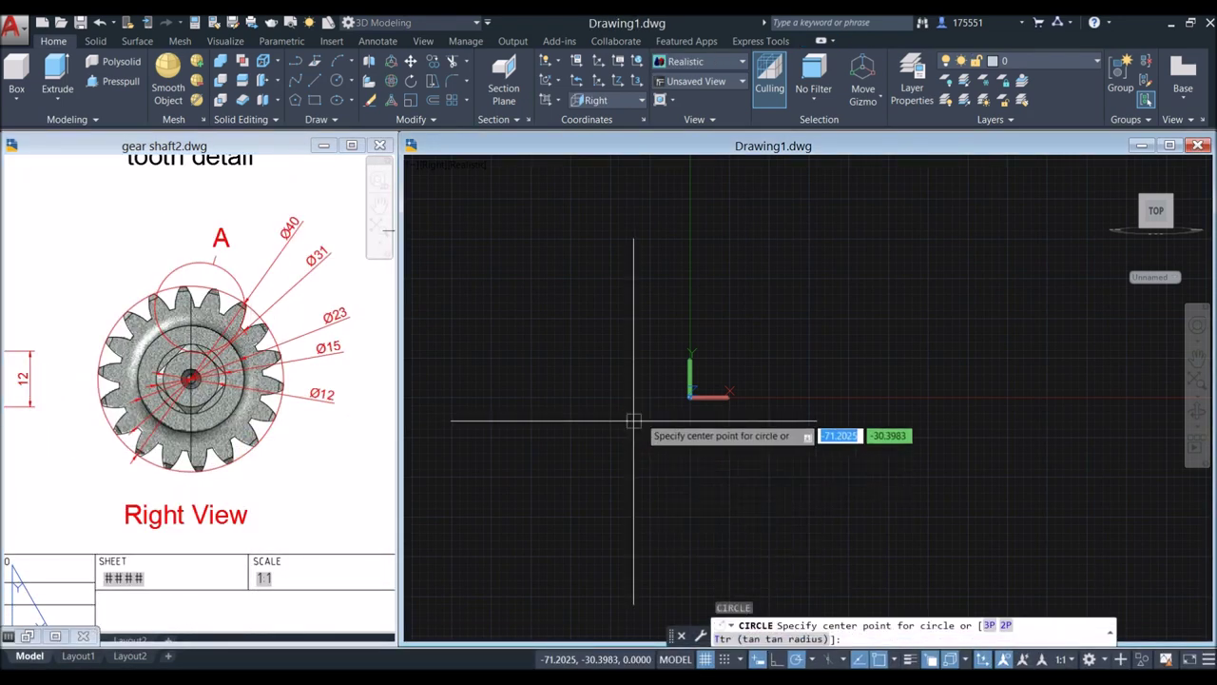
left_click(802, 308)
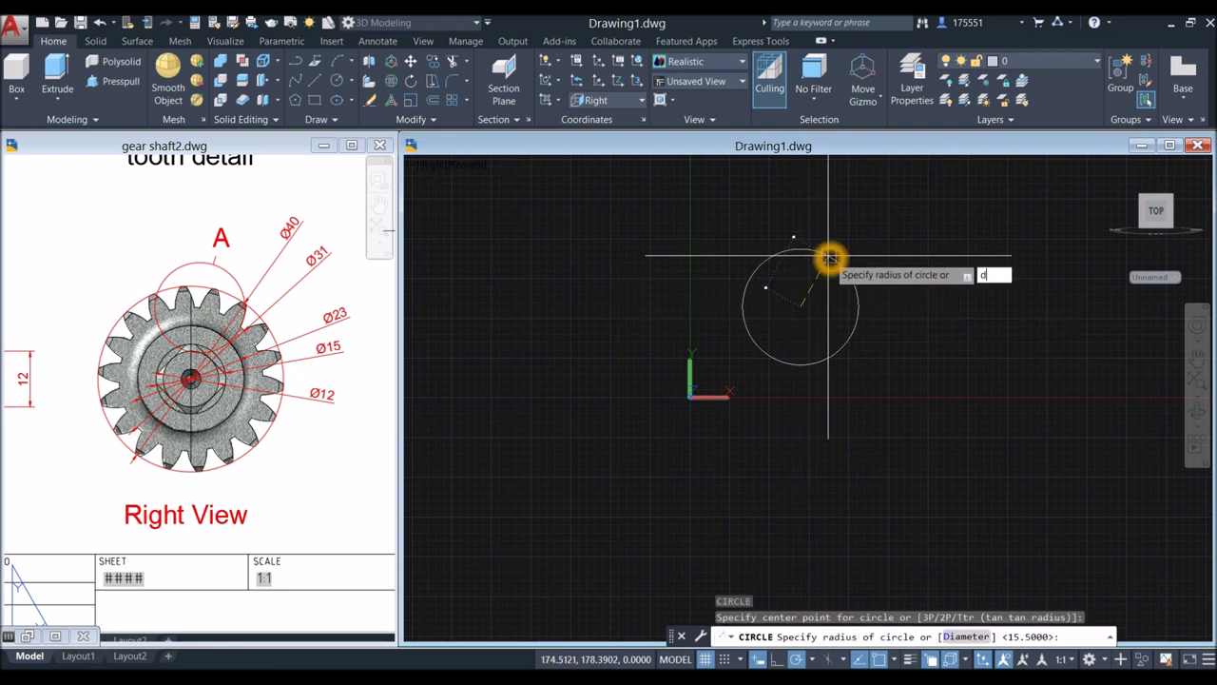
key("Return")
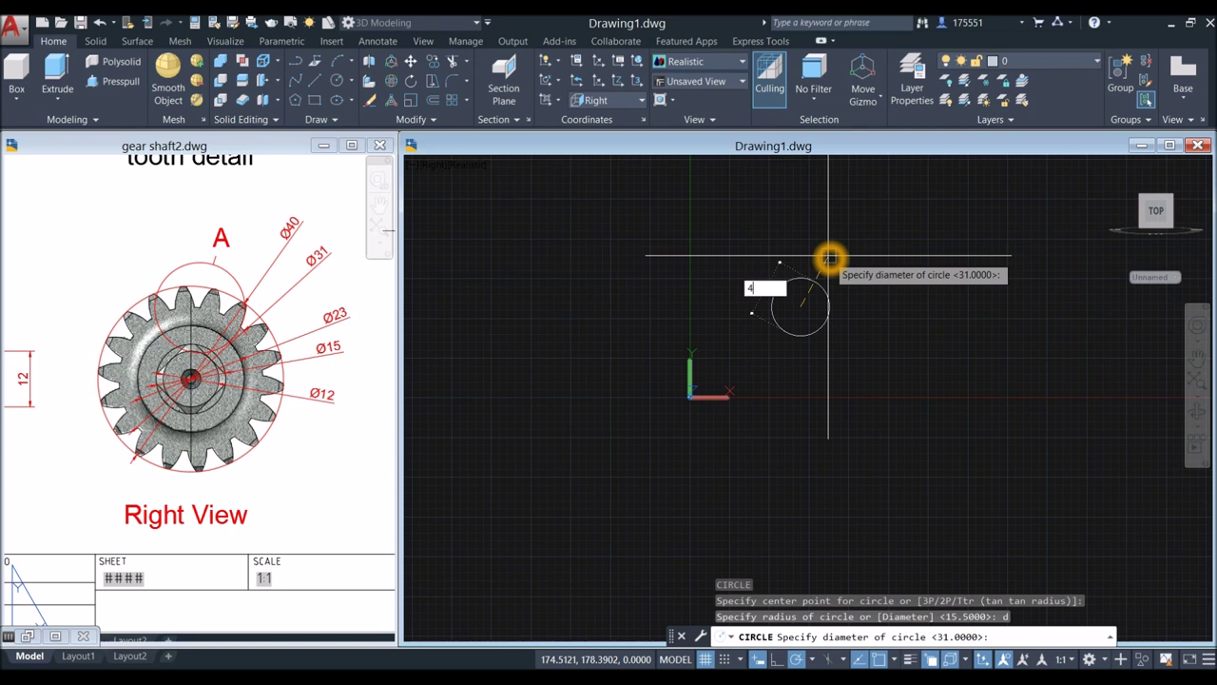
type("40")
key("Return")
Step: Draw a concentric circle of diameter 31 inside the 40 diameter circle
scroll(823, 286, "up", 4)
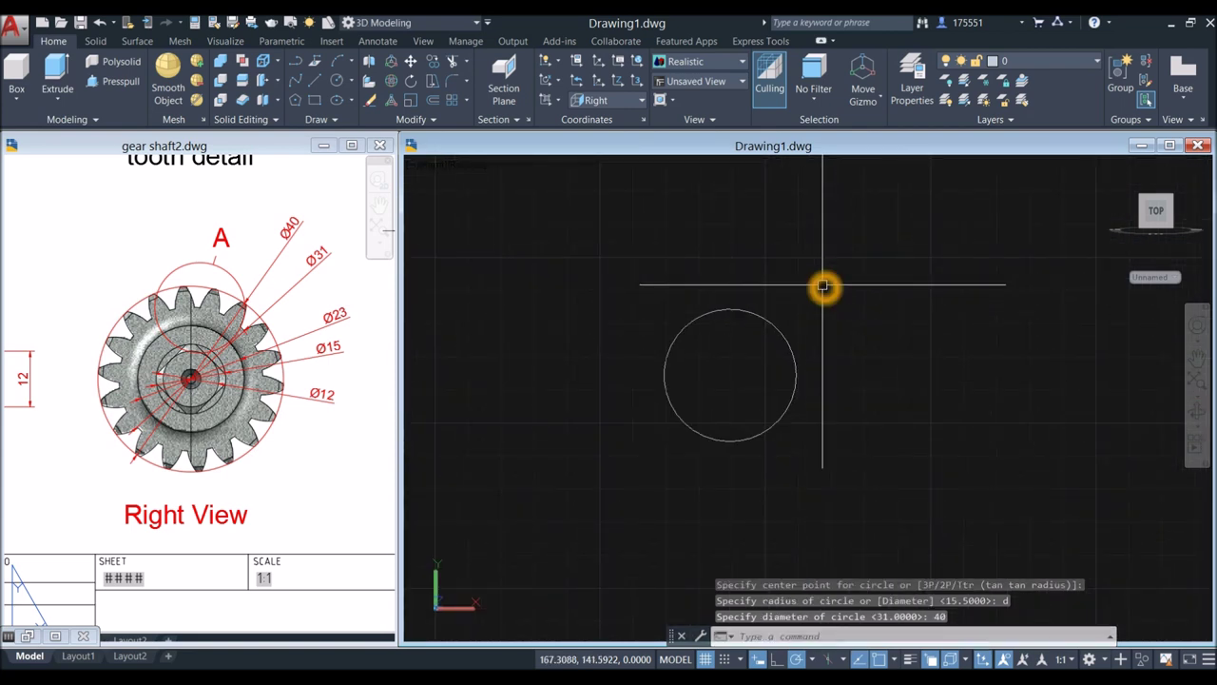
scroll(824, 286, "up", 2)
type("c")
key("Return")
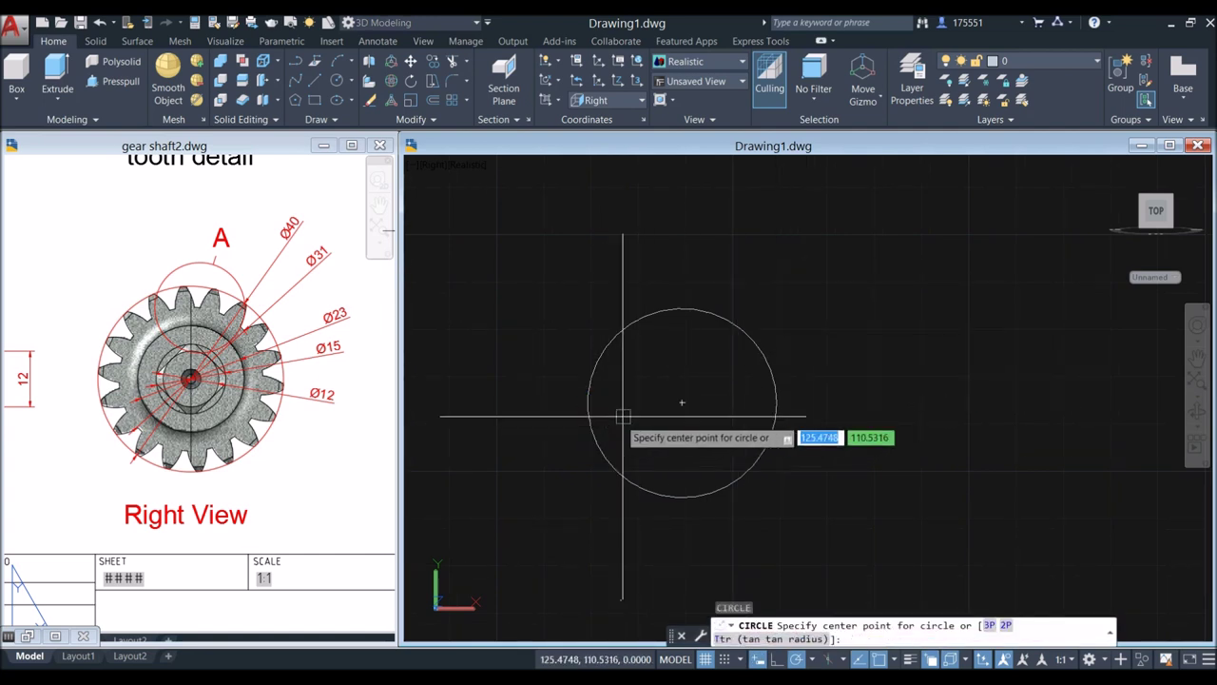
left_click(680, 403)
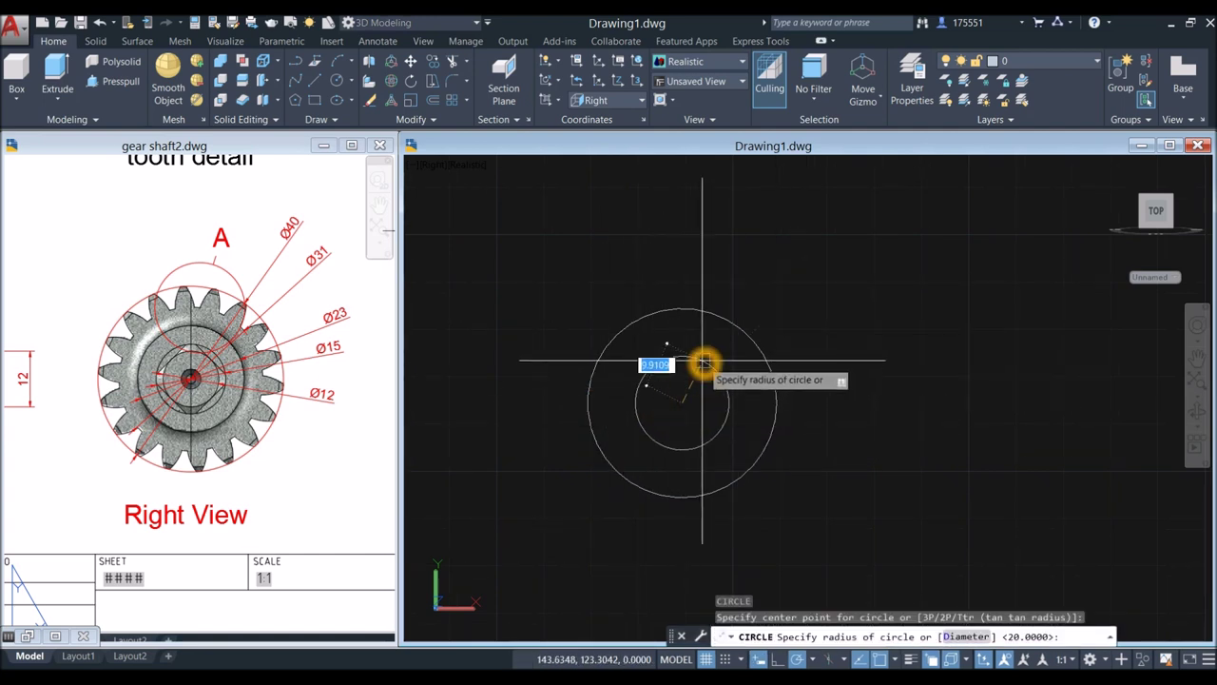
key("Return")
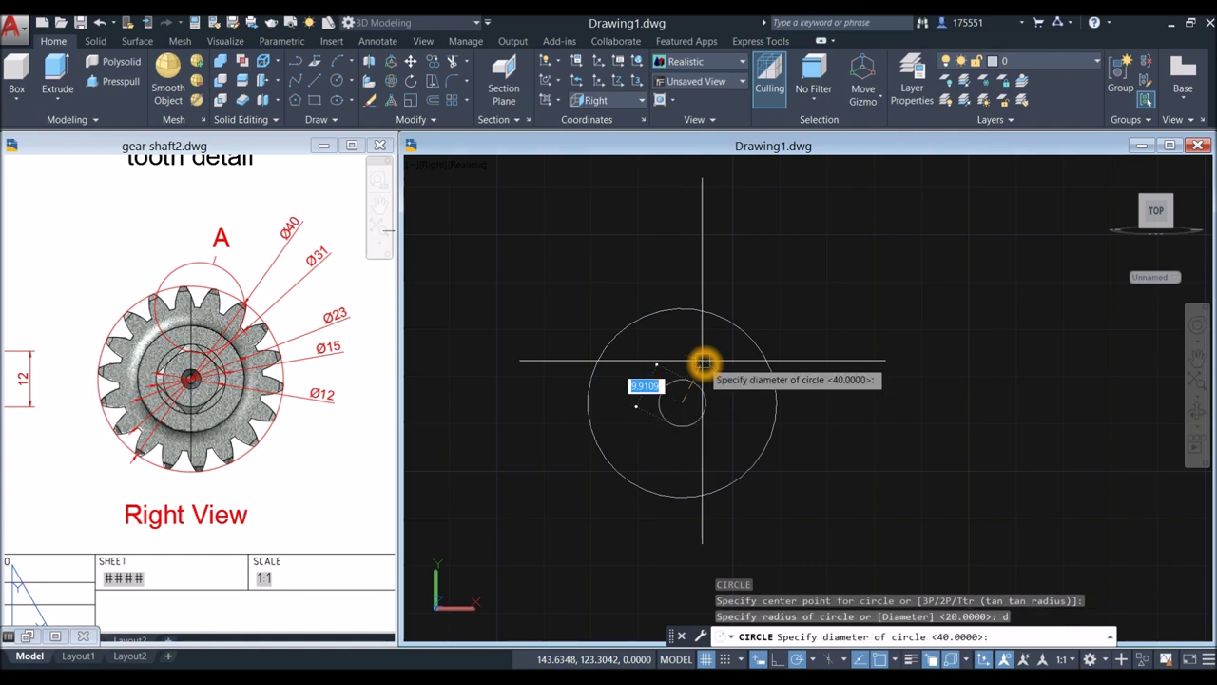
type("31")
key("Return")
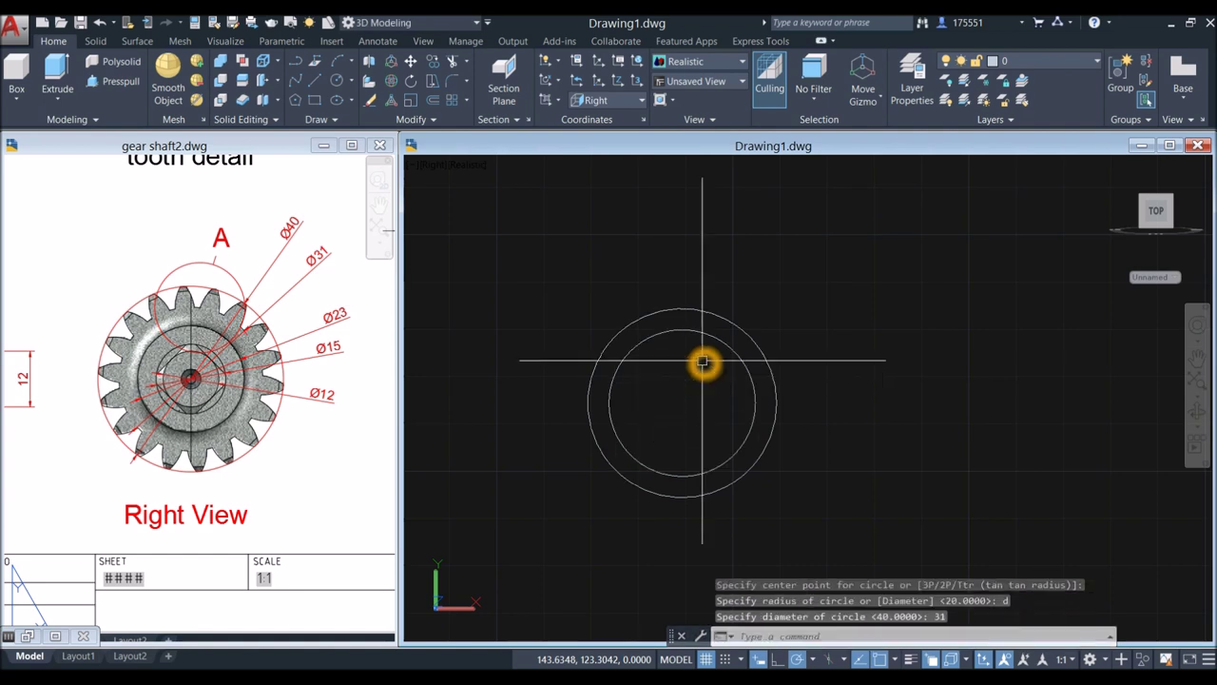
Step: Examine the gear's right view and the tooth detail in the gear shaft2 reference for the remaining circle diameter
left_click(300, 258)
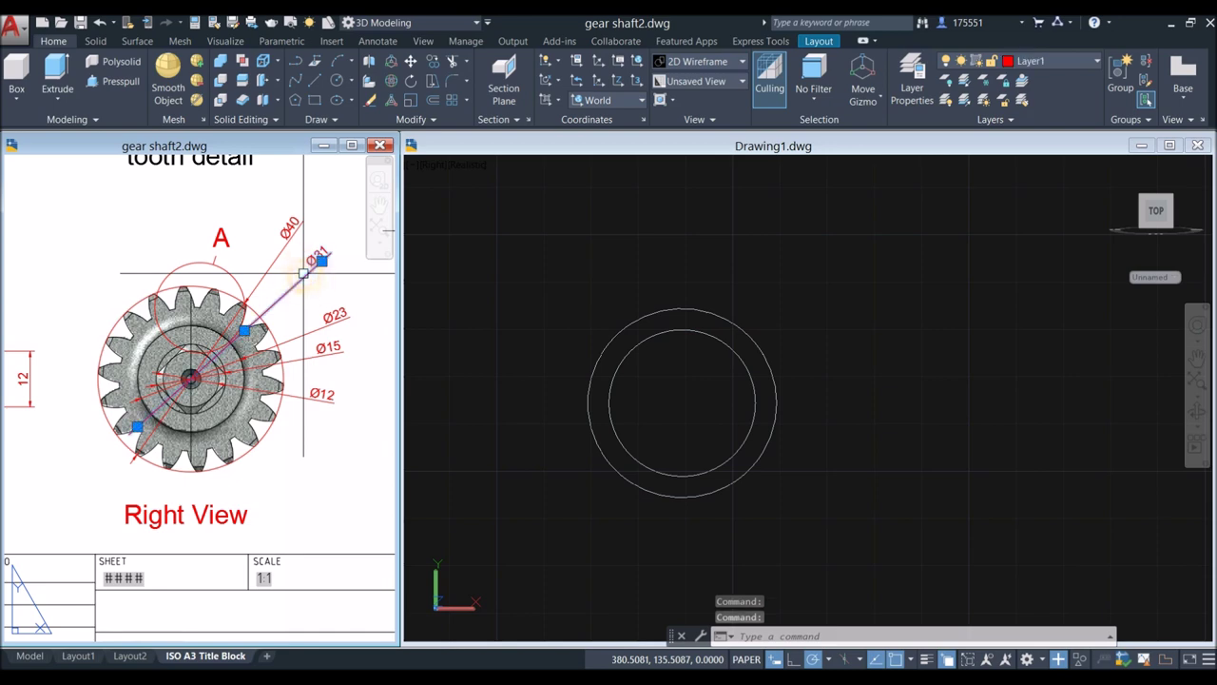
key("Escape")
scroll(212, 307, "up", 5)
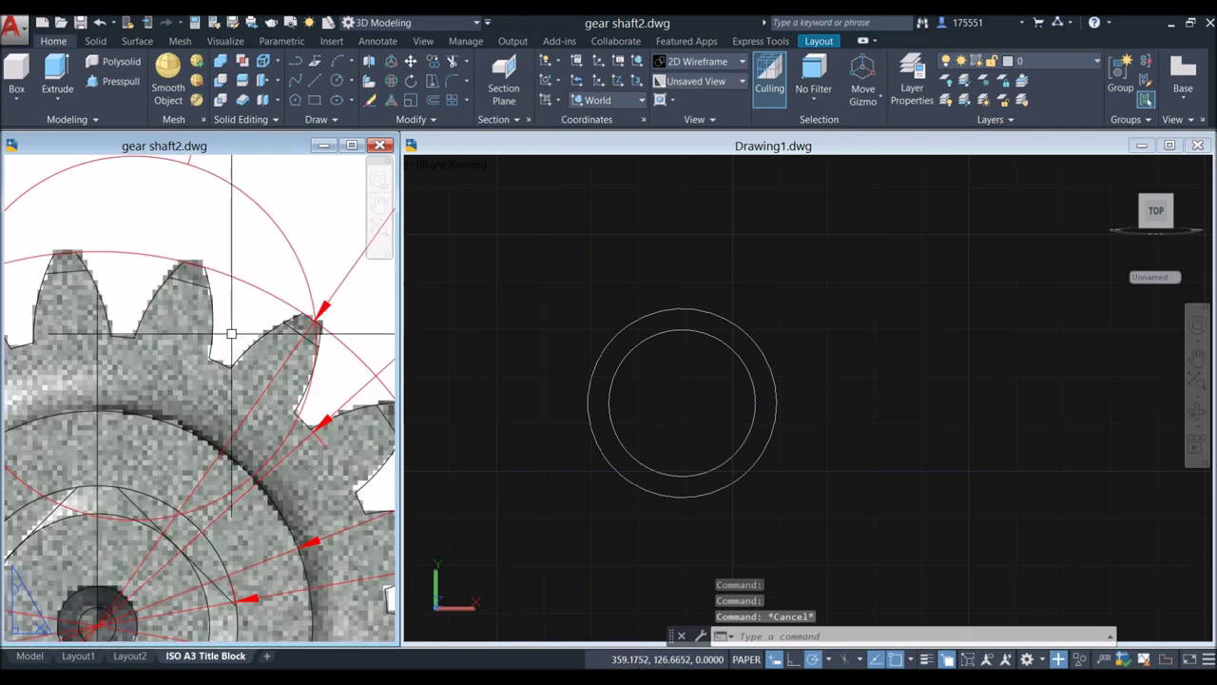
scroll(225, 379, "down", 4)
middle_click_drag(204, 304, 209, 410)
scroll(226, 310, "up", 3)
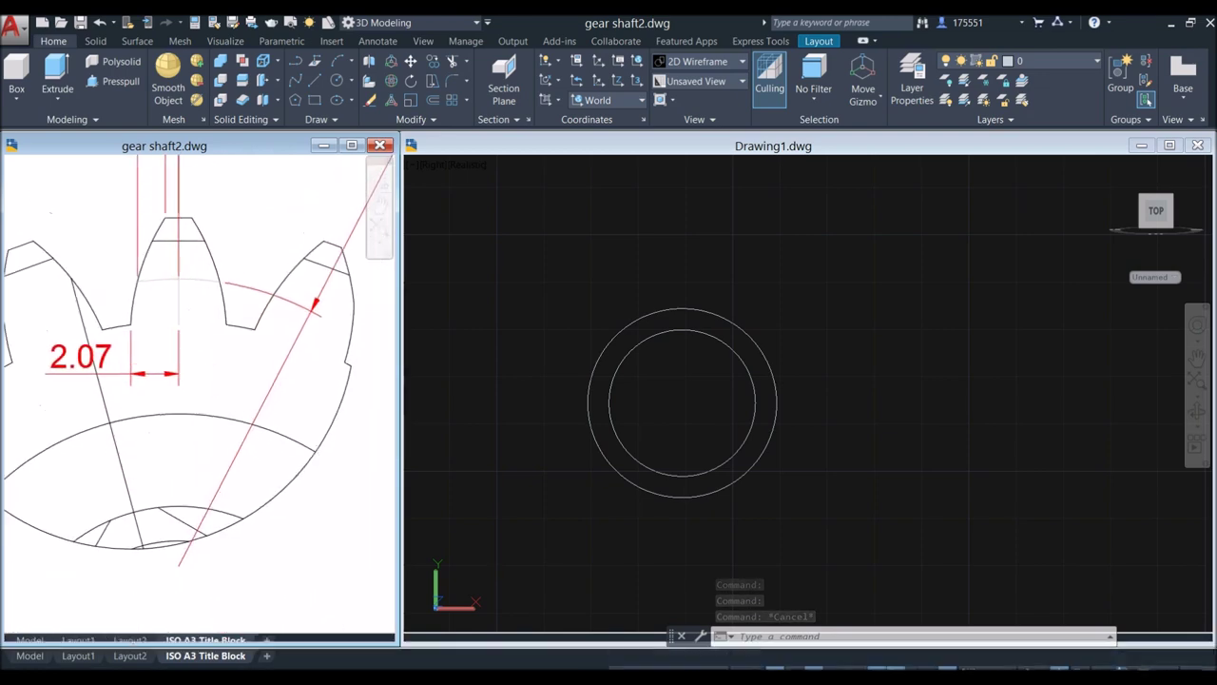
left_click(319, 300)
scroll(232, 304, "down", 6)
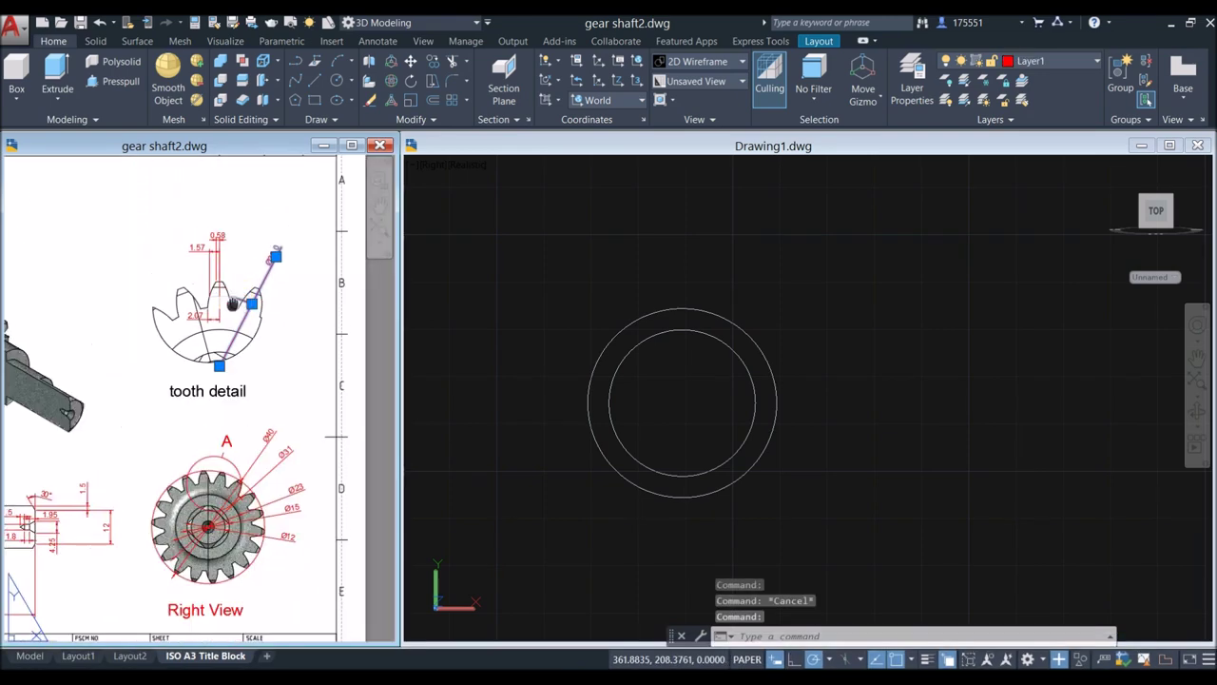
scroll(264, 256, "up", 4)
key("Escape")
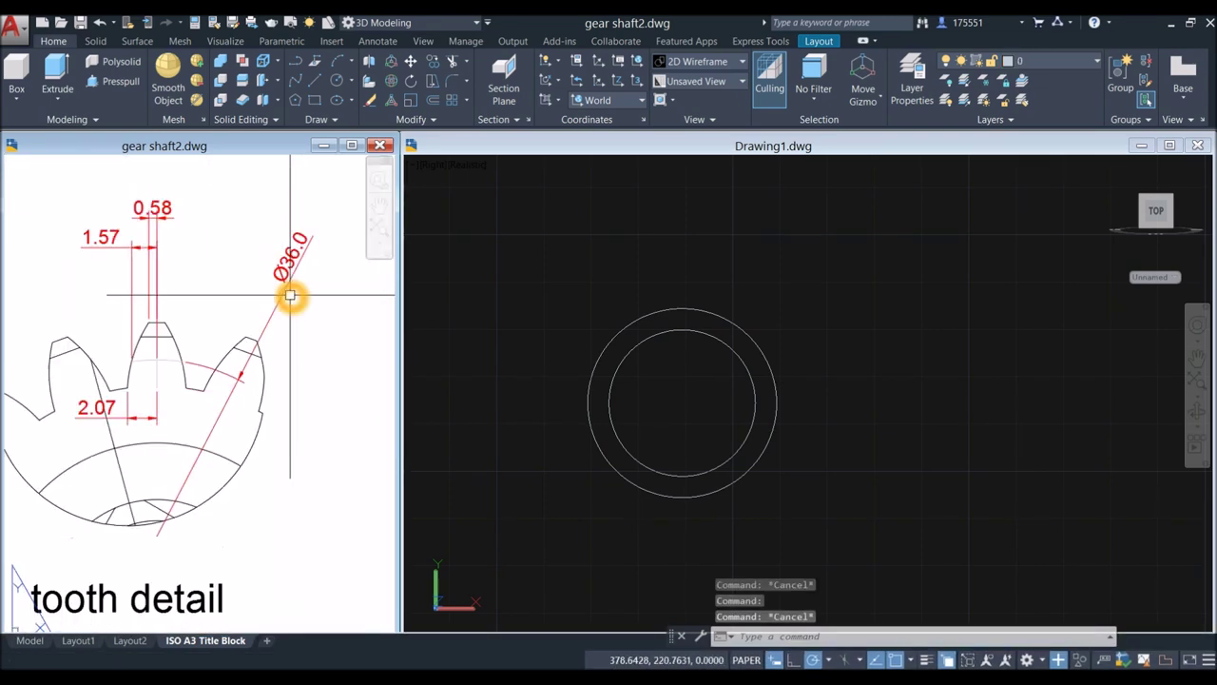
scroll(290, 296, "down", 4)
Step: Draw a concentric circle of diameter 36 between the two existing circles in Drawing1
left_click(766, 282)
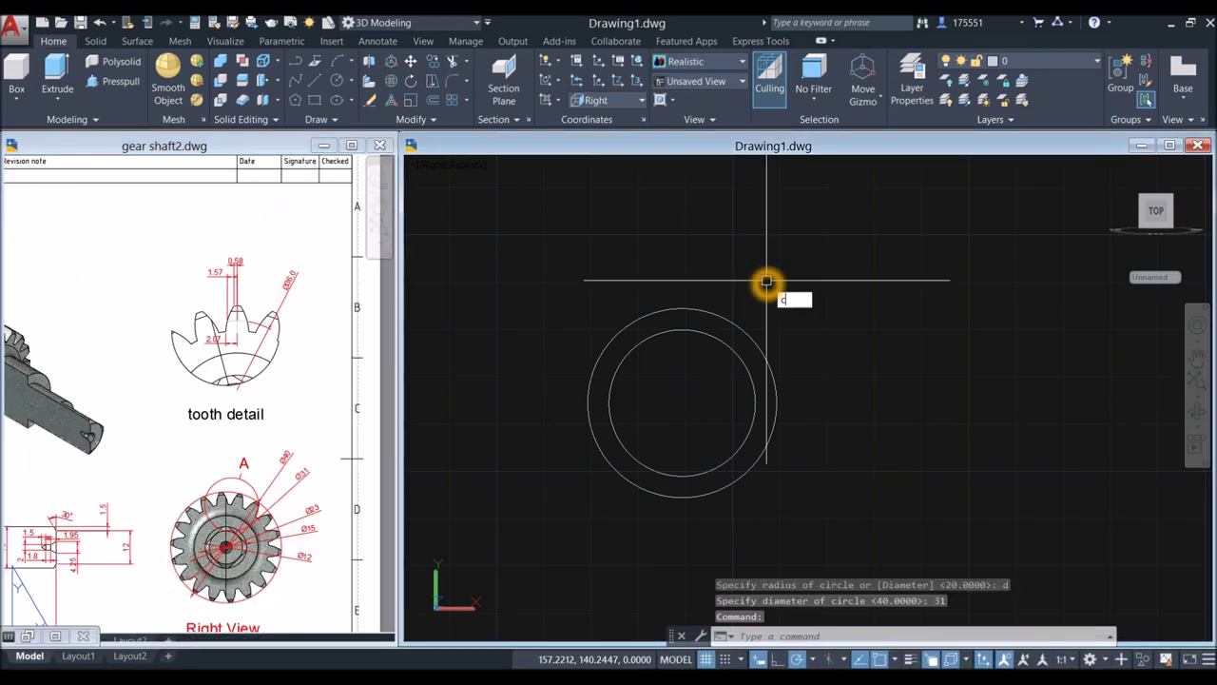
key("Return")
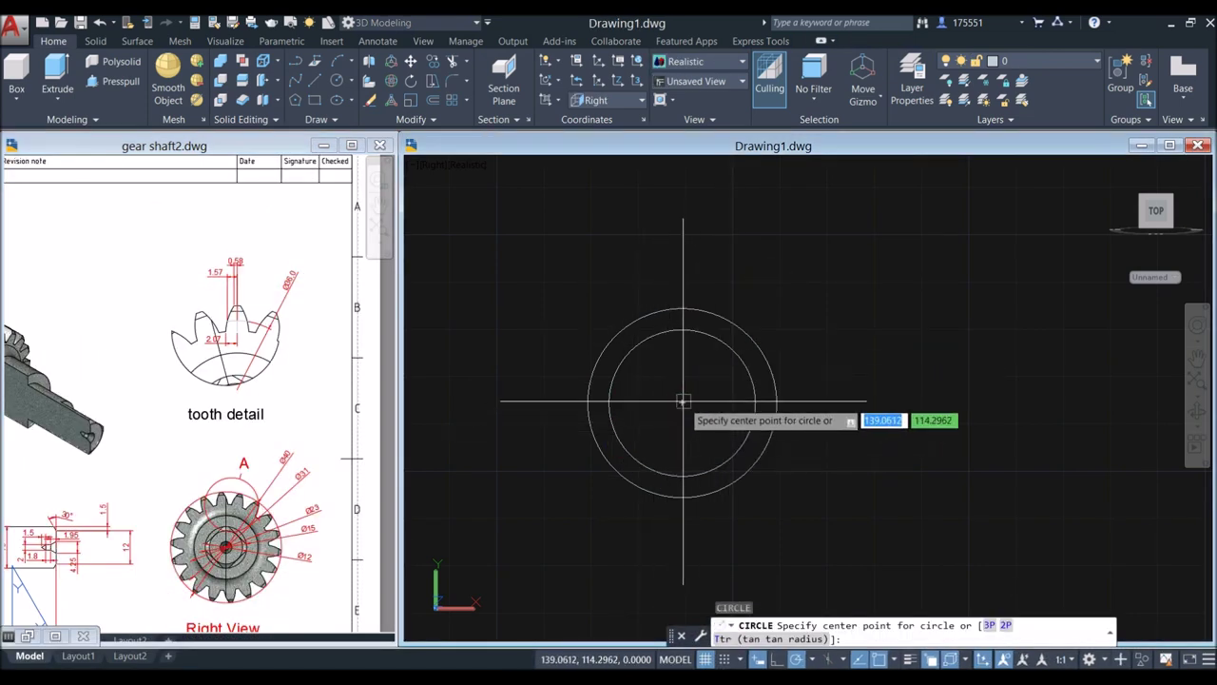
left_click(683, 402)
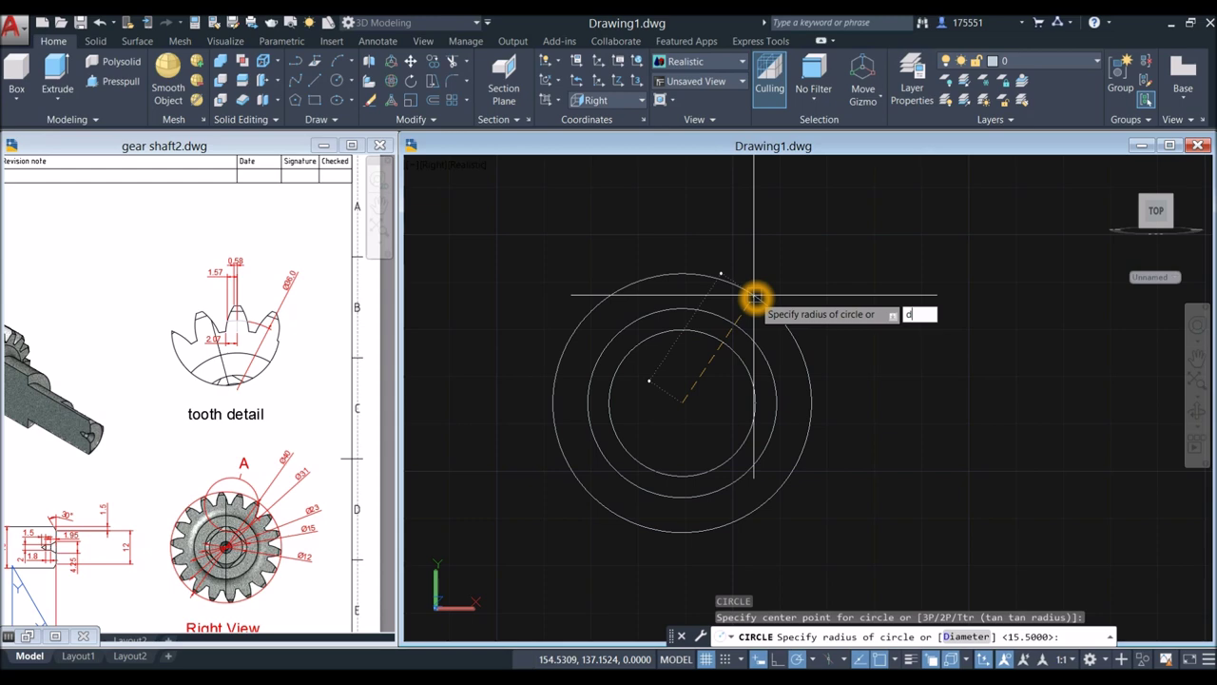
type("d")
key("Return")
type("36")
key("Return")
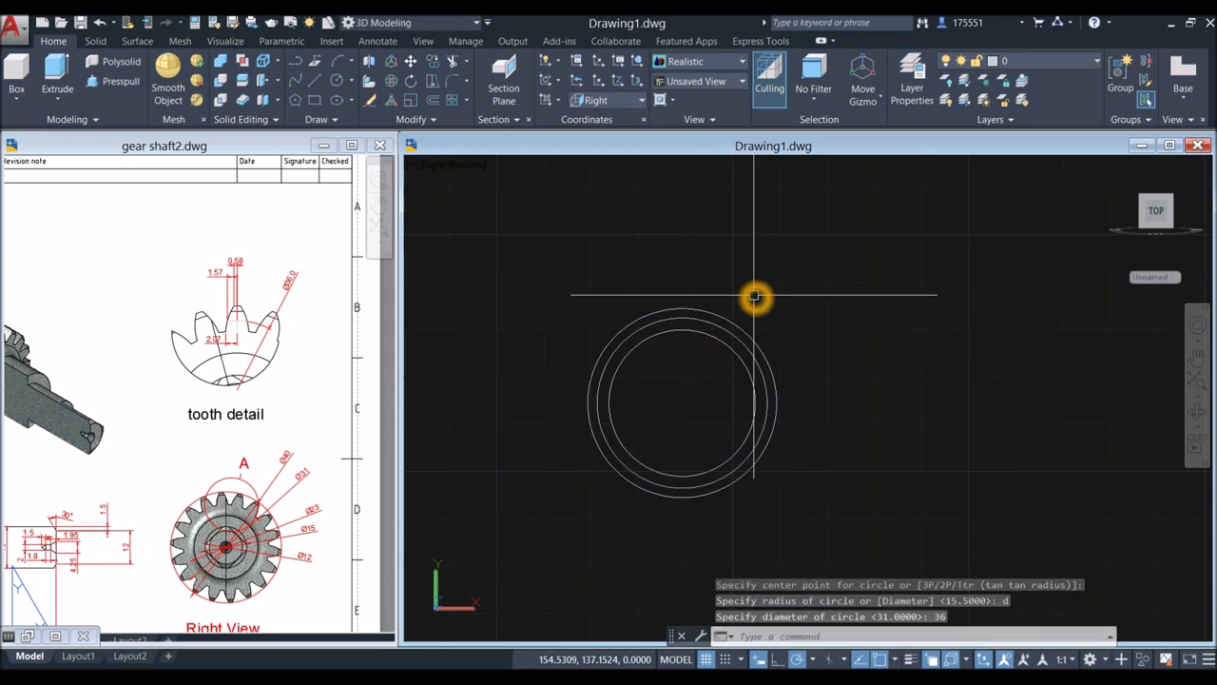
Step: Following the tooth detail, draw a vertical centre line from the innermost circle's top quadrant to the outer circle's top quadrant
left_click(218, 400)
scroll(258, 318, "up", 8)
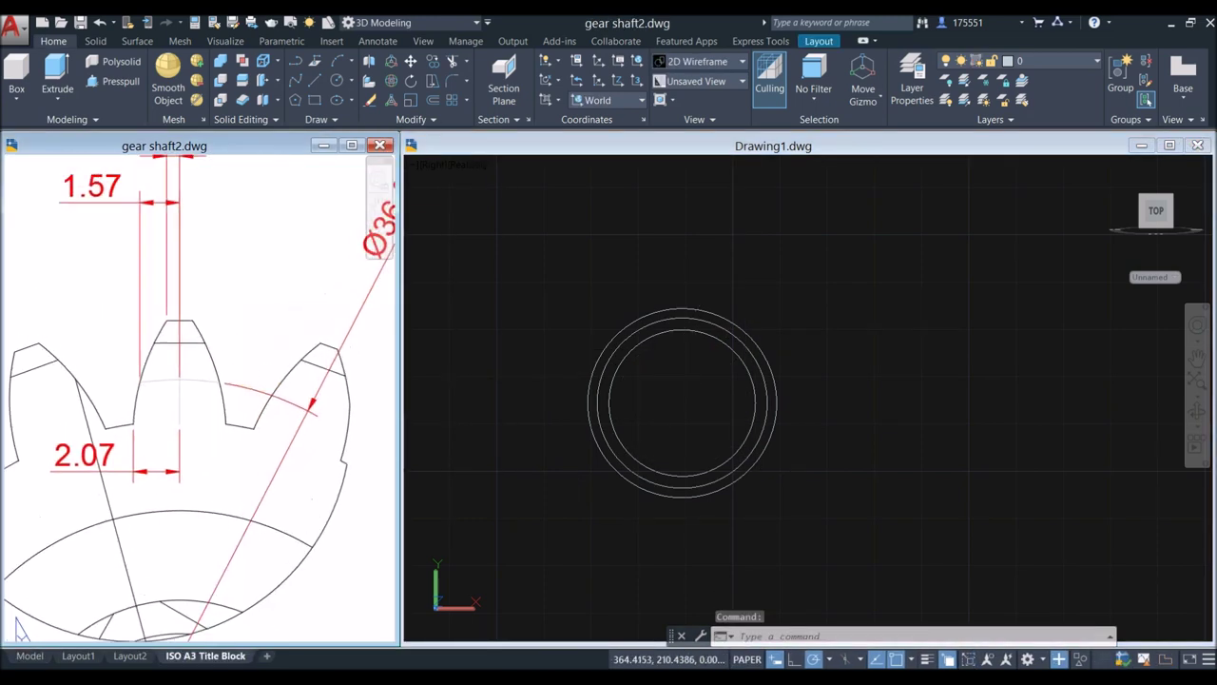
scroll(278, 422, "down", 2)
scroll(290, 425, "up", 4)
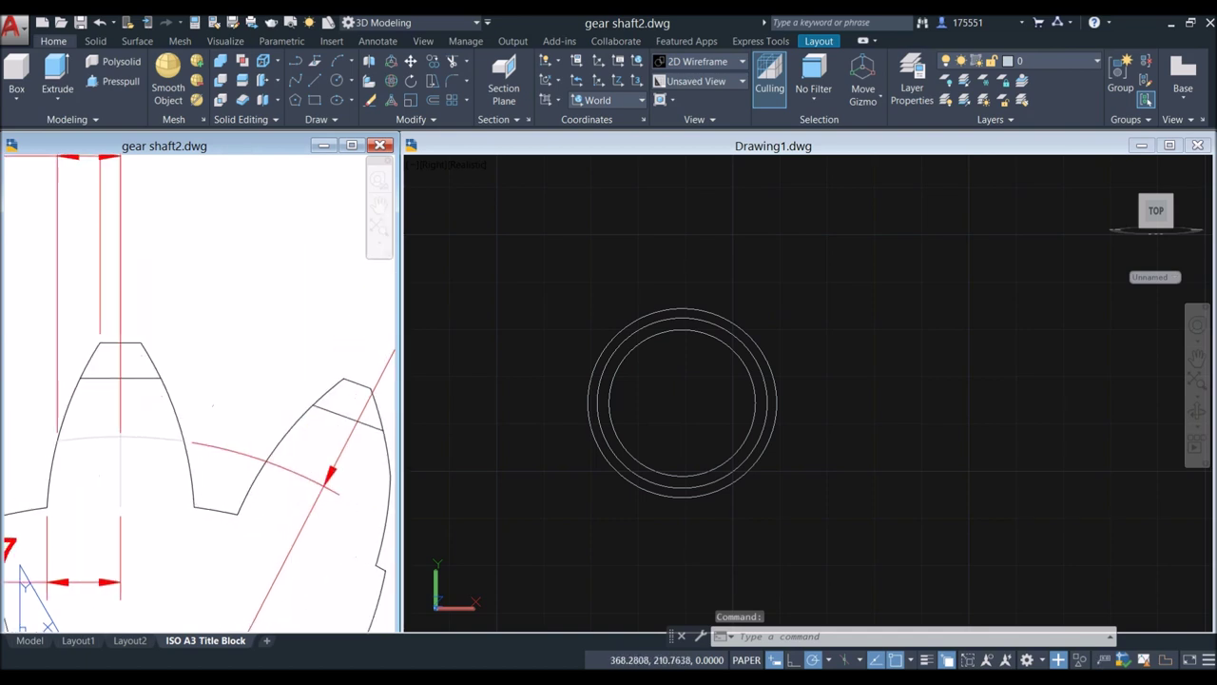
scroll(290, 425, "down", 2)
left_click(618, 288)
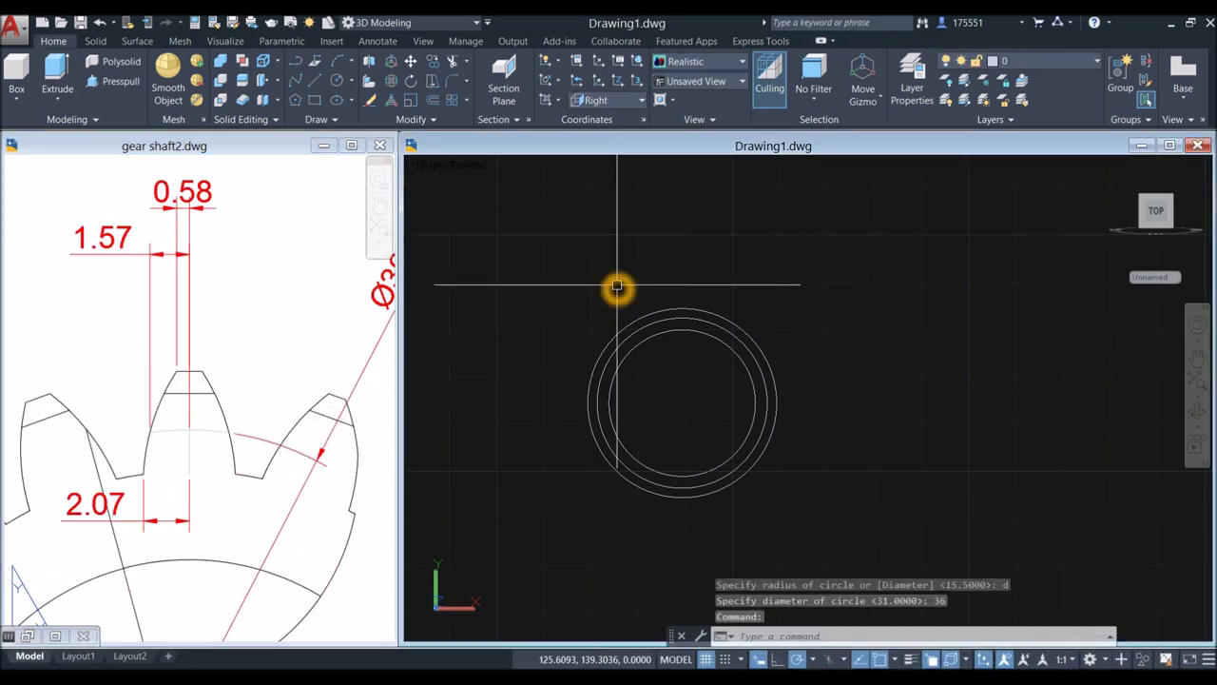
type("l")
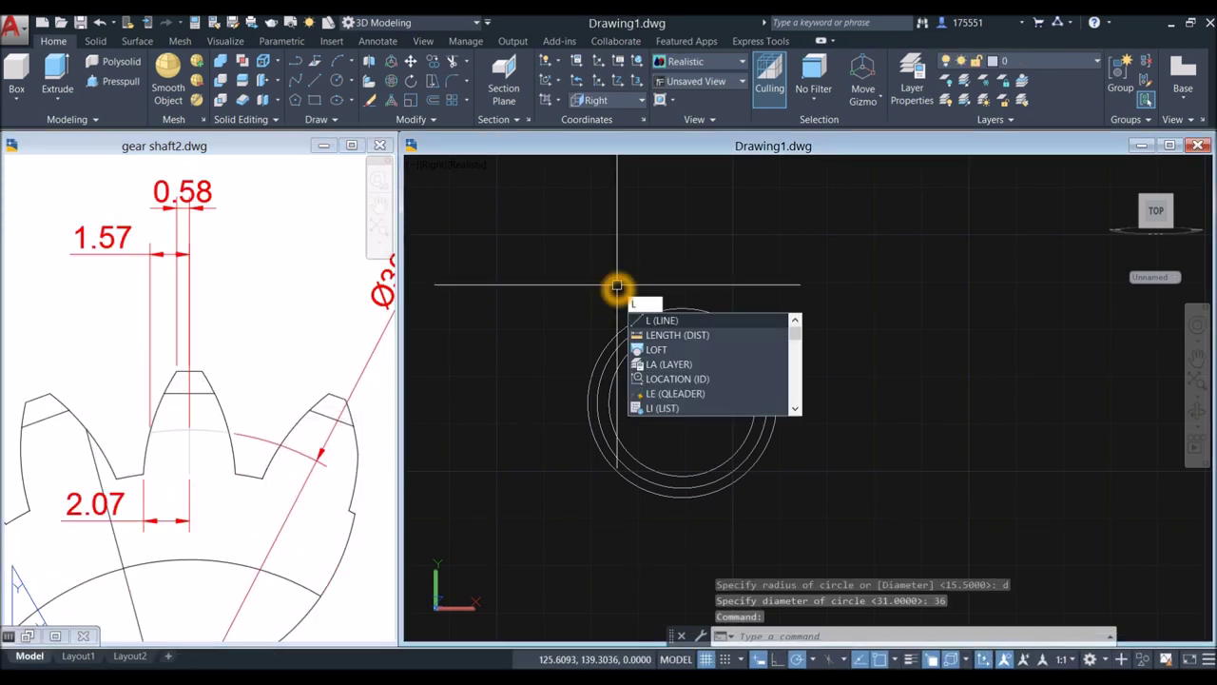
key("Return")
scroll(677, 300, "up", 3)
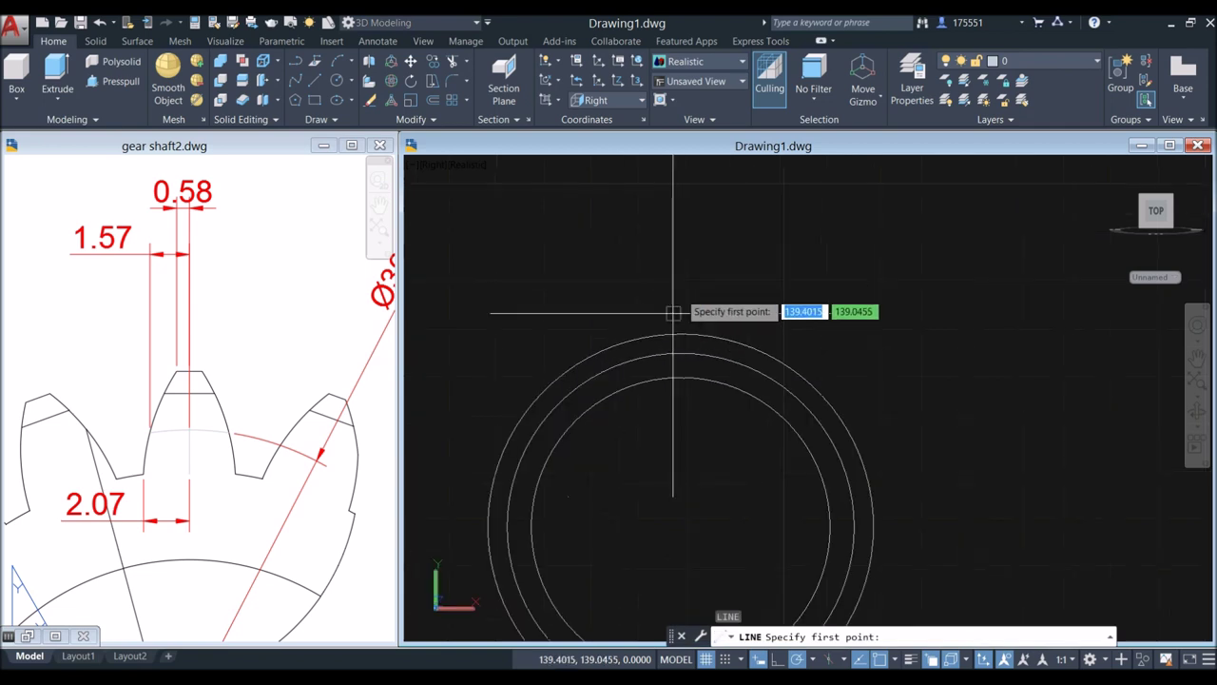
left_click(683, 379)
left_click(680, 333)
right_click(704, 289)
left_click(708, 297)
left_click(1180, 455)
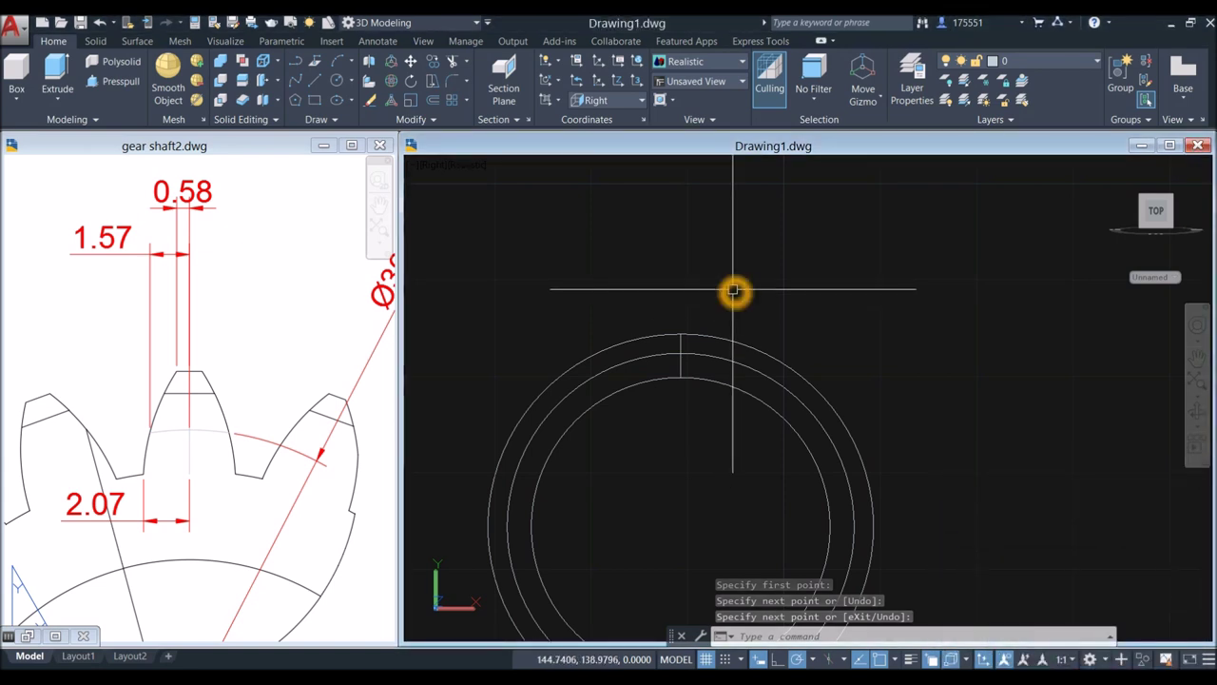
Step: Draw a line 0.8 to the left from the outer circle's top quadrant, continuing about 0.19 straight down
type("L")
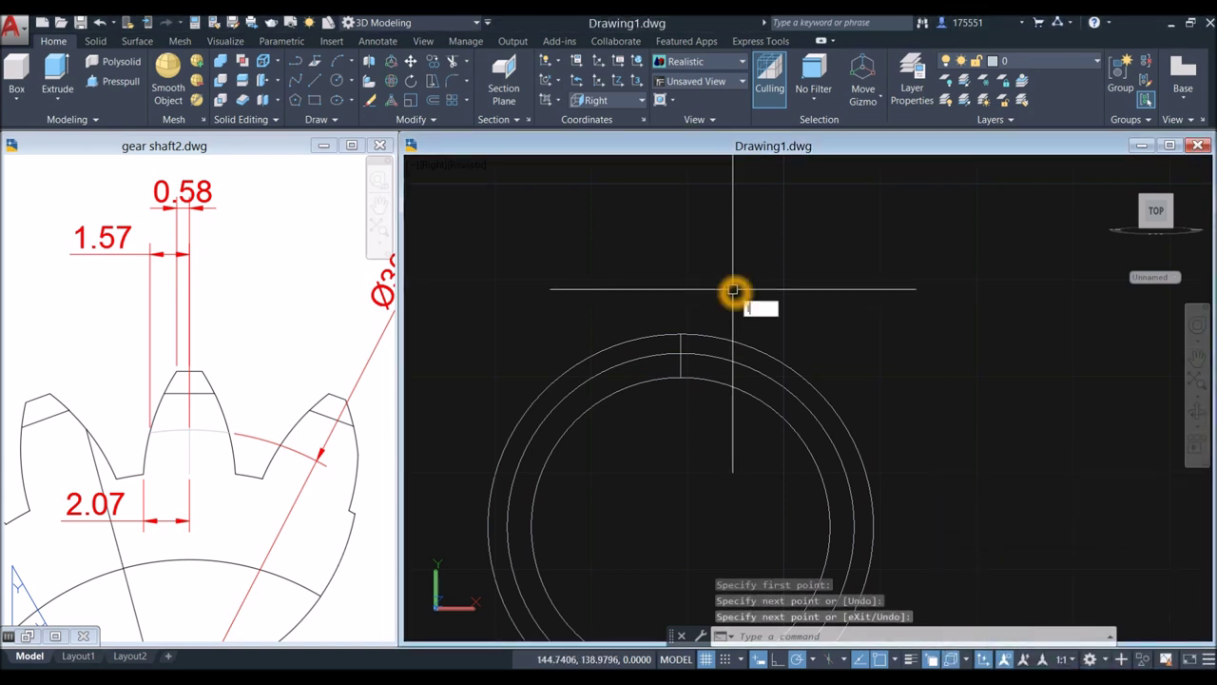
key("Return")
scroll(675, 335, "up", 5)
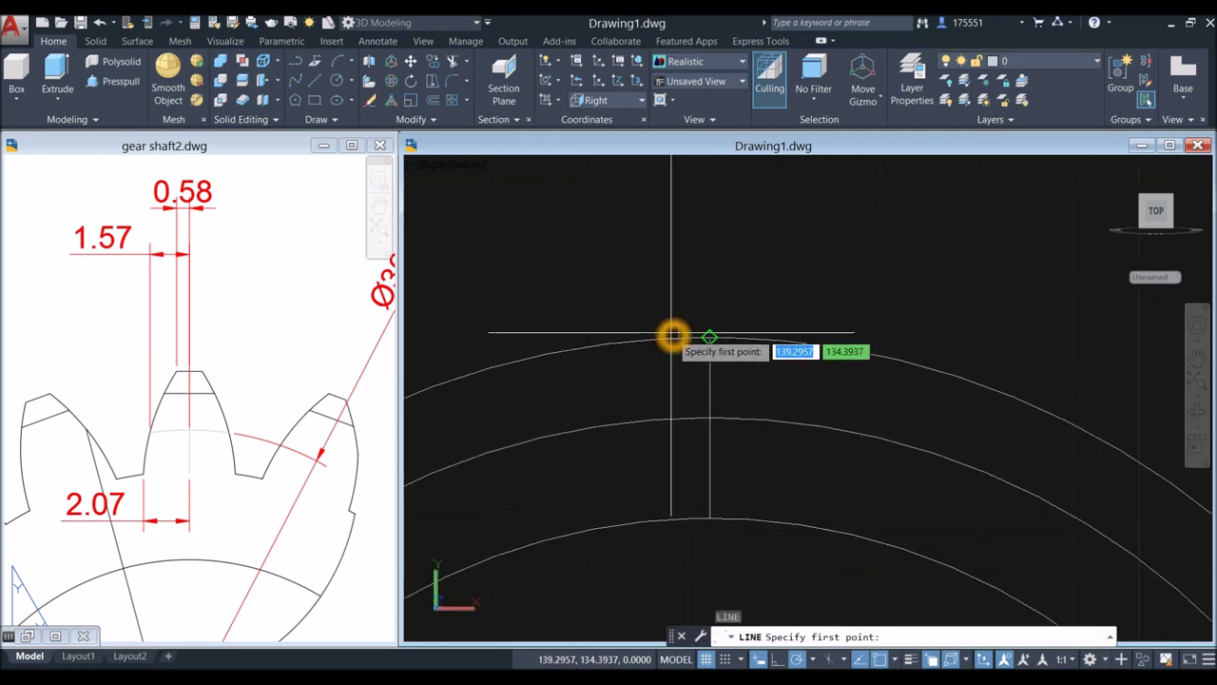
left_click(708, 336)
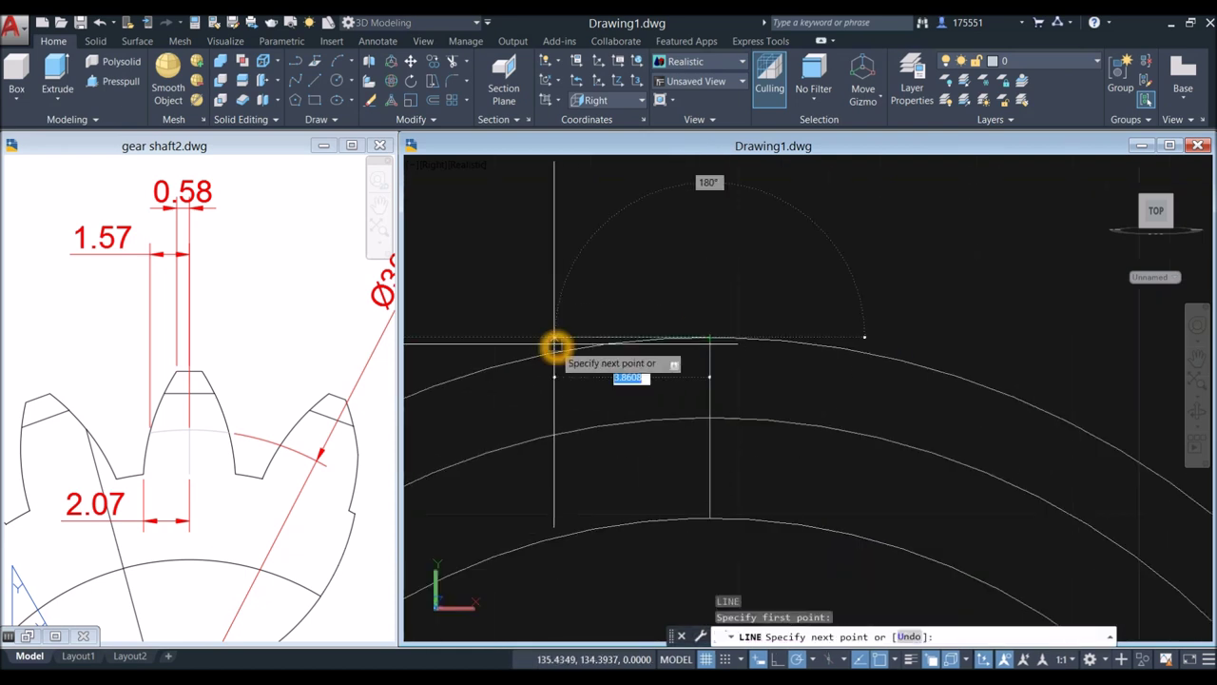
type(".8")
key("Return")
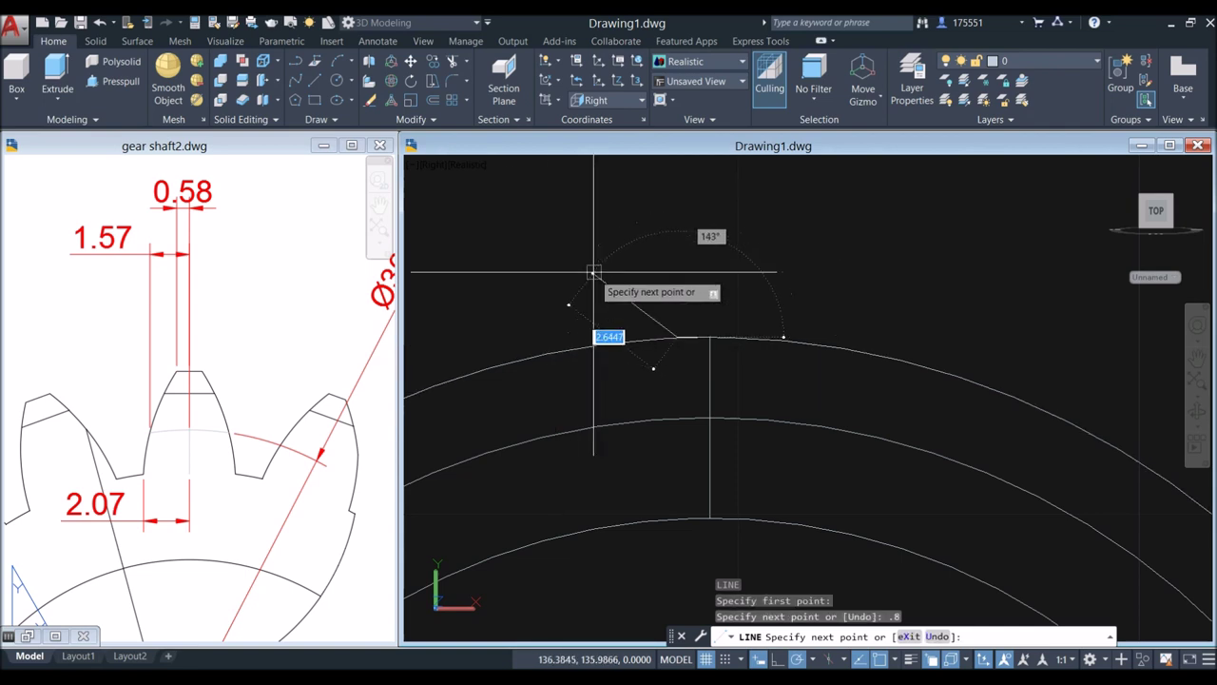
scroll(685, 343, "up", 3)
scroll(789, 444, "up", 3)
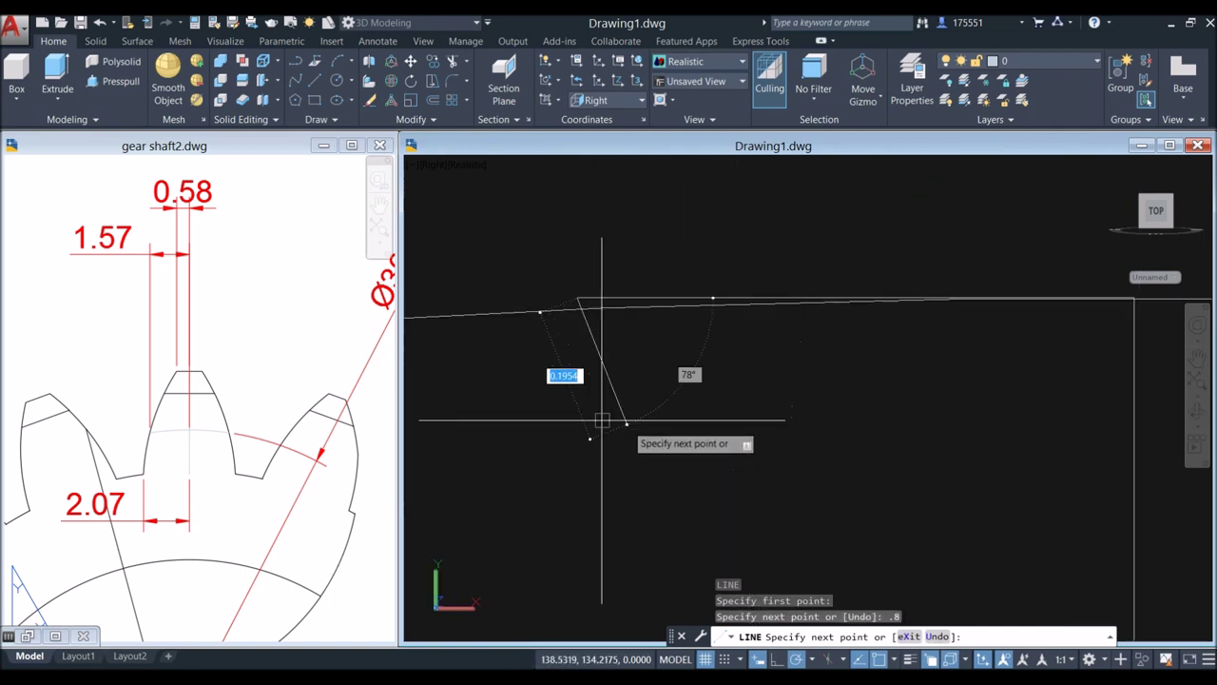
left_click(579, 433)
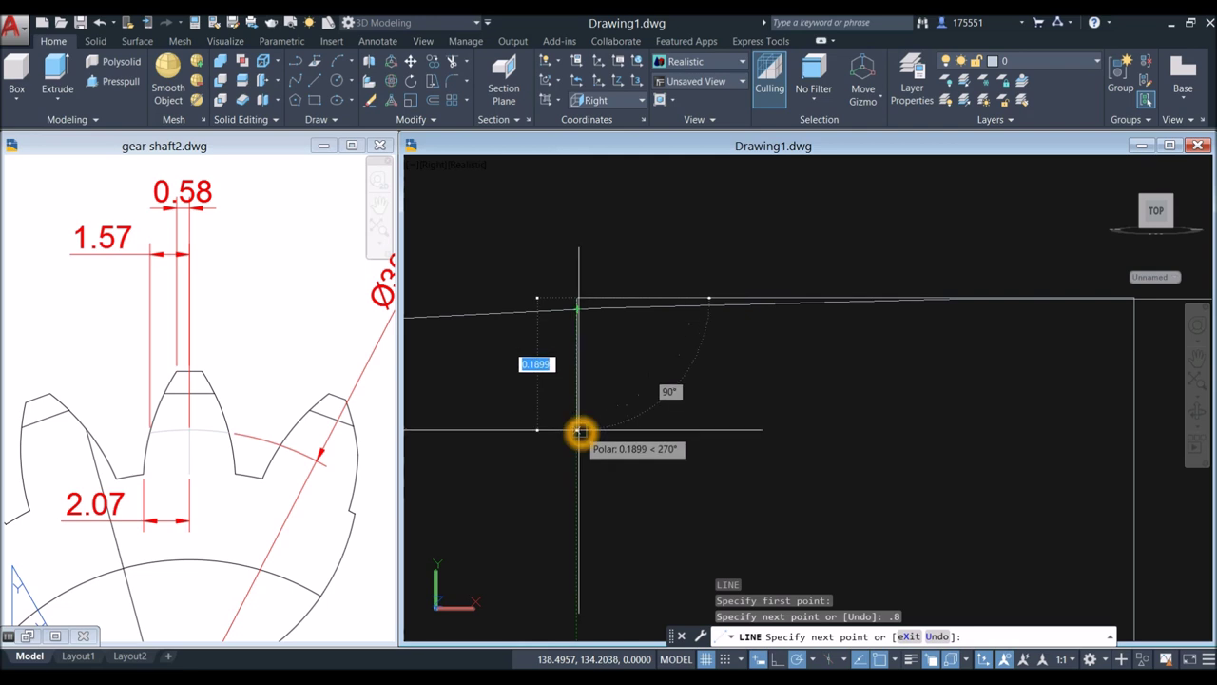
right_click(638, 385)
left_click(663, 393)
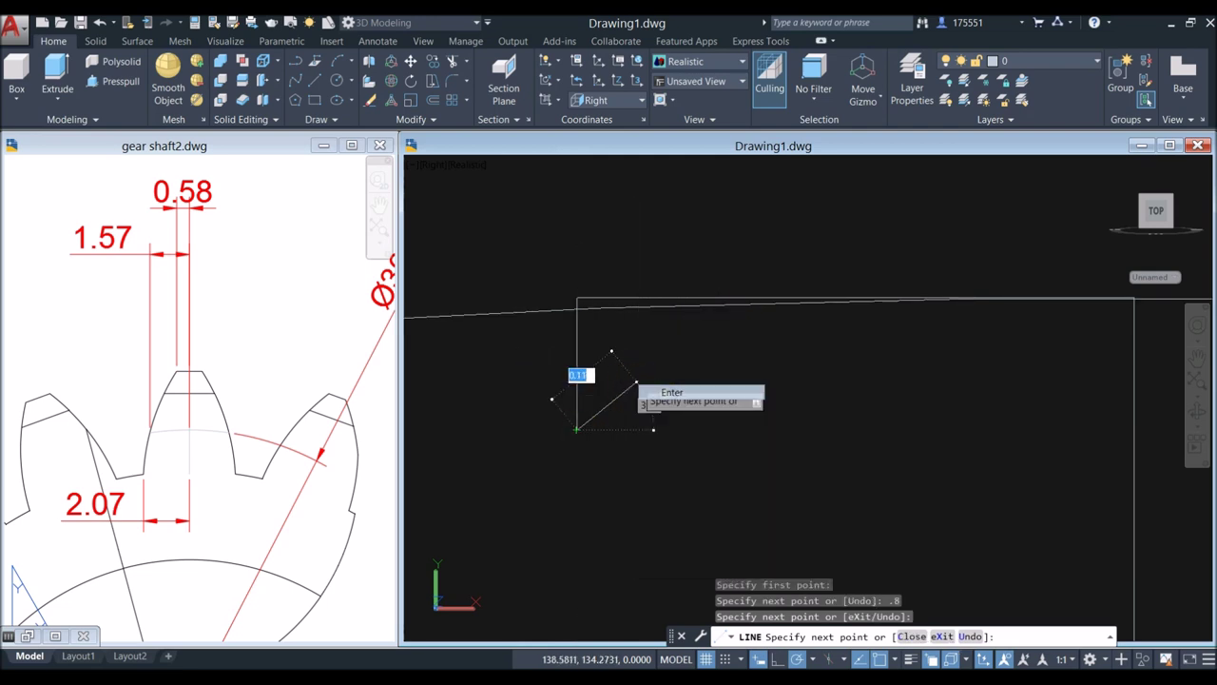
Step: Draw a horizontal line 1.57 long to the left from the middle circle's top quadrant
scroll(662, 392, "down", 4)
middle_click_drag(662, 392, 636, 248)
scroll(637, 247, "down", 2)
right_click(634, 289)
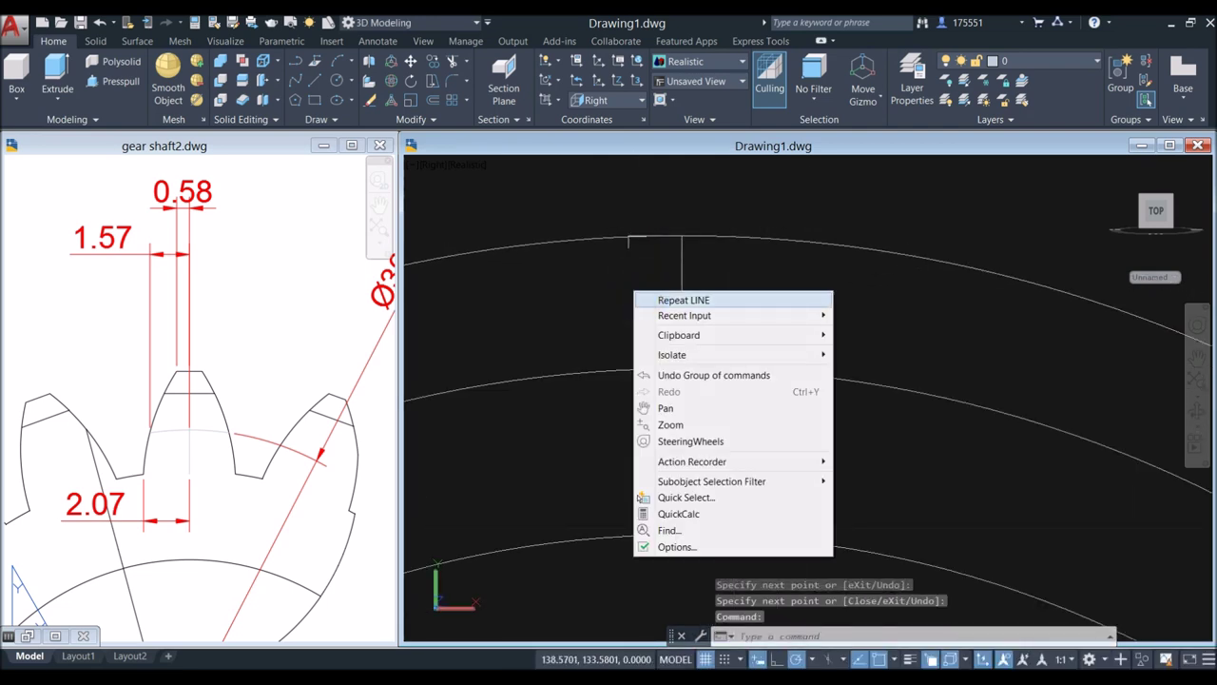
left_click(654, 296)
scroll(679, 348, "up", 6)
left_click(664, 443)
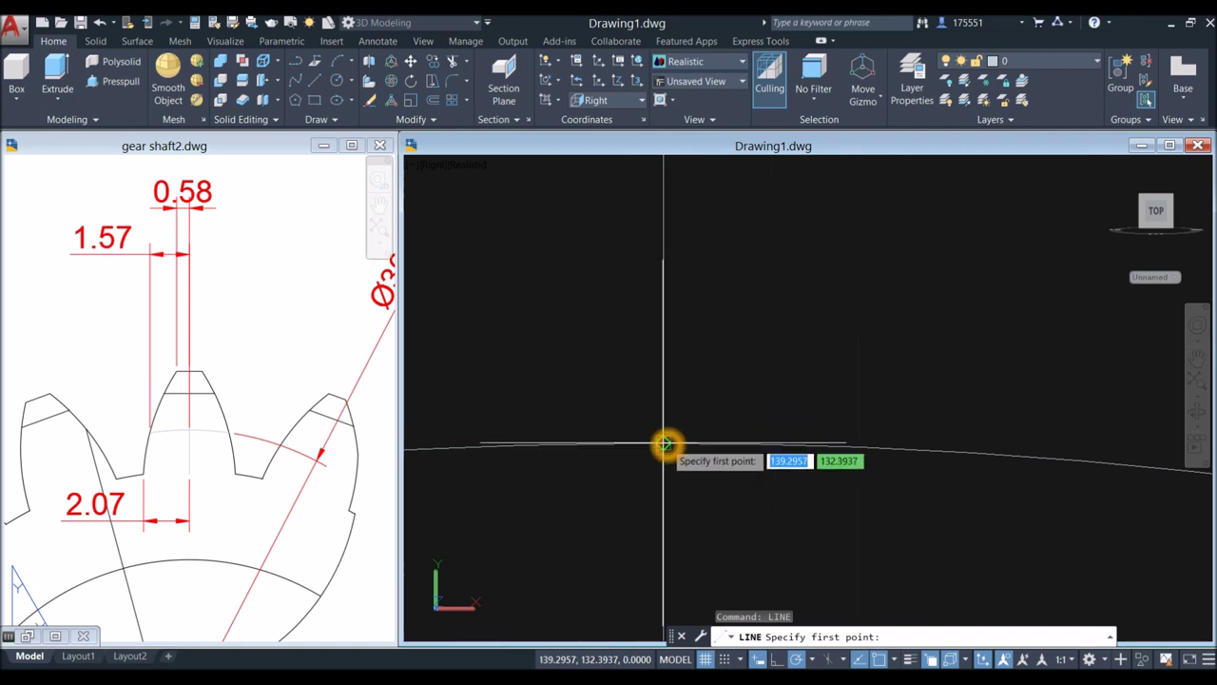
middle_click_drag(425, 443, 604, 412)
scroll(571, 413, "down", 1)
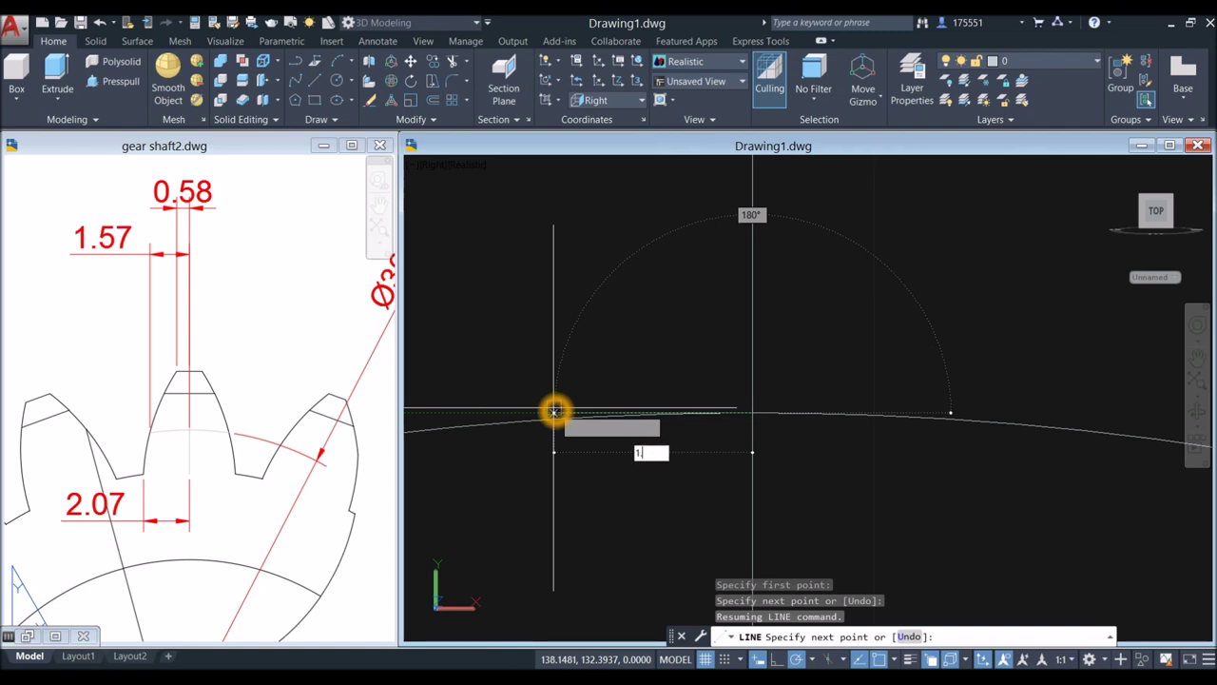
key("Return")
Step: Continue the 1.57 line from its outer end straight down to just past the middle circle
scroll(533, 456, "up", 1)
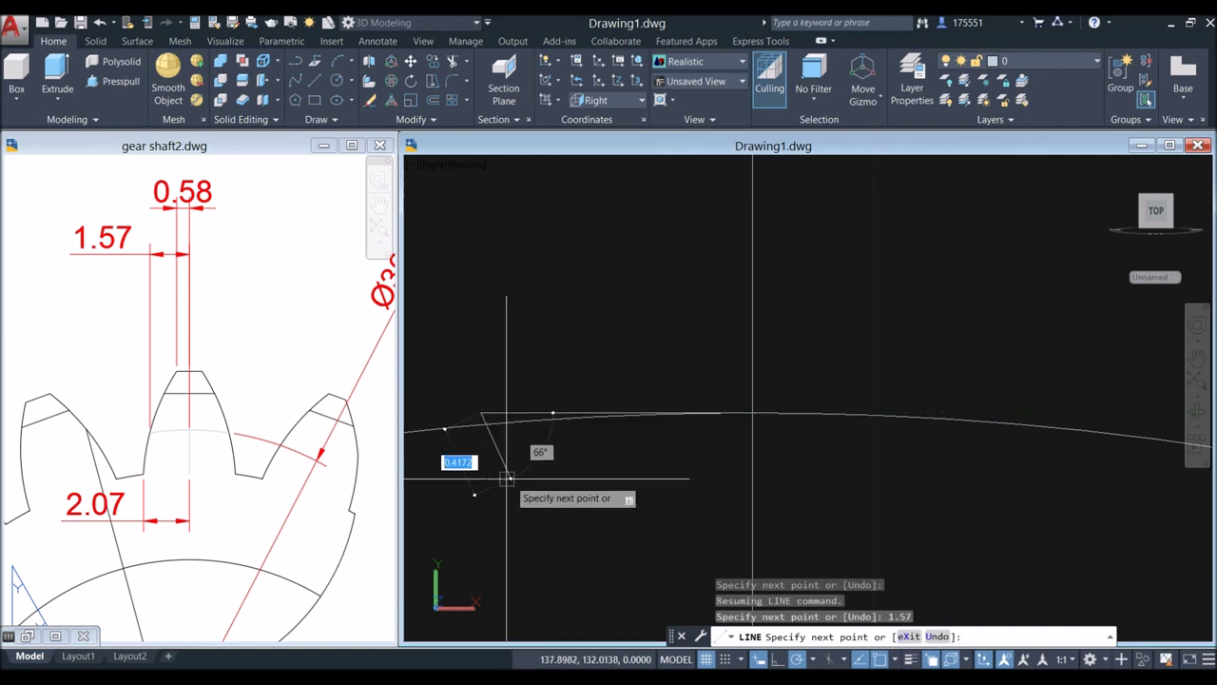
scroll(588, 457, "up", 2)
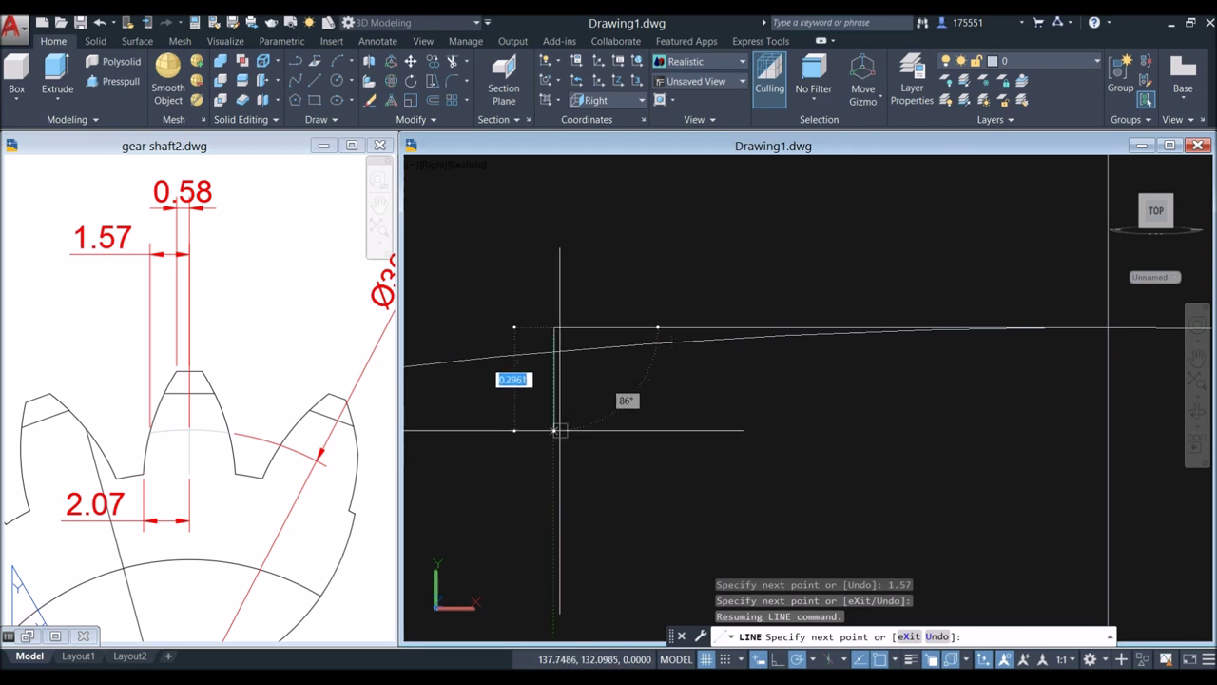
left_click(554, 418)
right_click(616, 398)
left_click(641, 406)
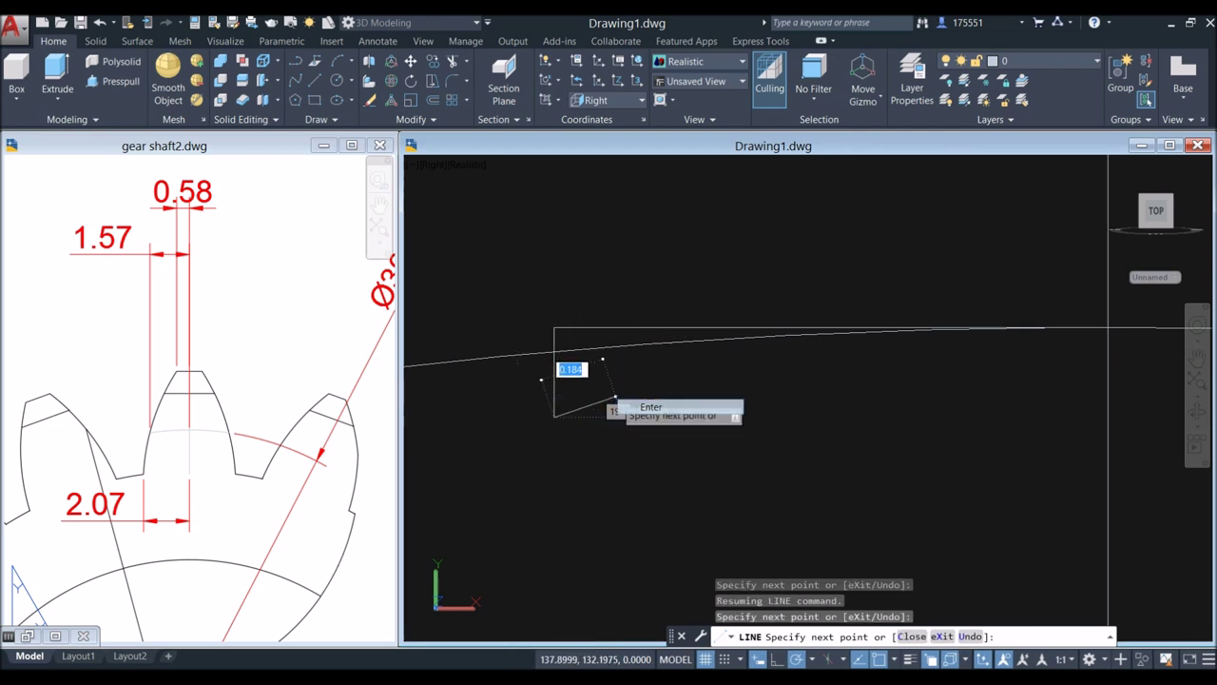
Step: Draw a line 2.07 to the left from the innermost circle's top quadrant, continuing straight down past that circle
right_click(651, 384)
left_click(691, 395)
scroll(650, 384, "down", 2)
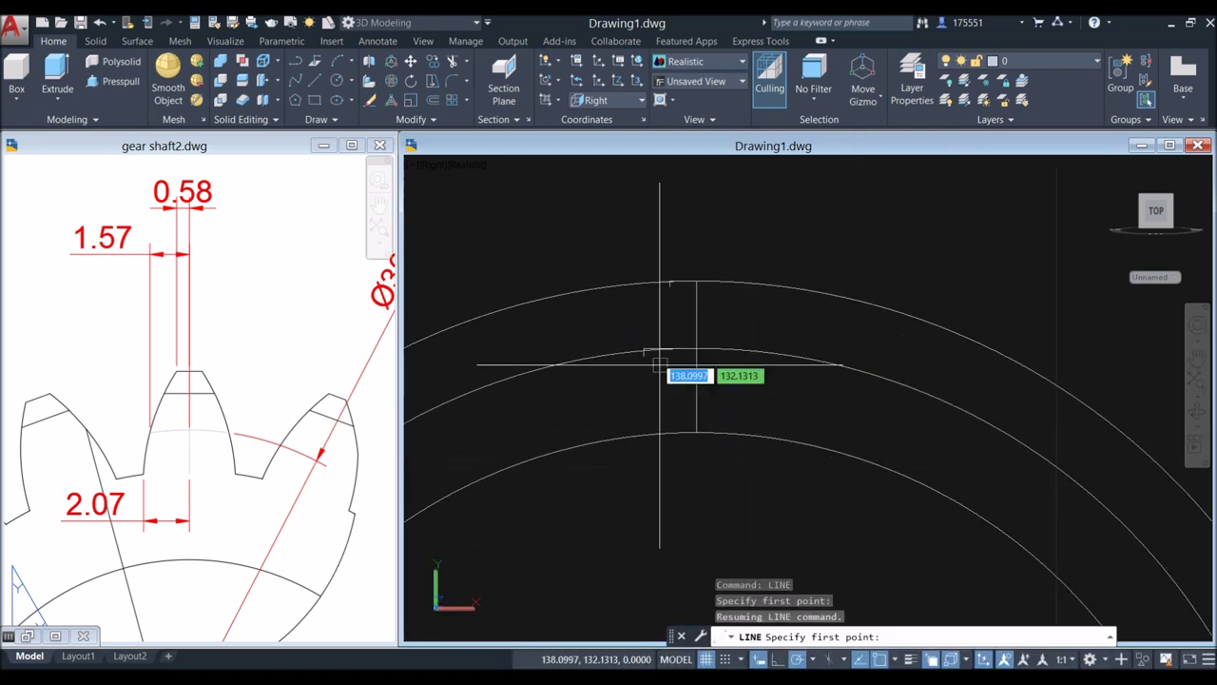
left_click(717, 452)
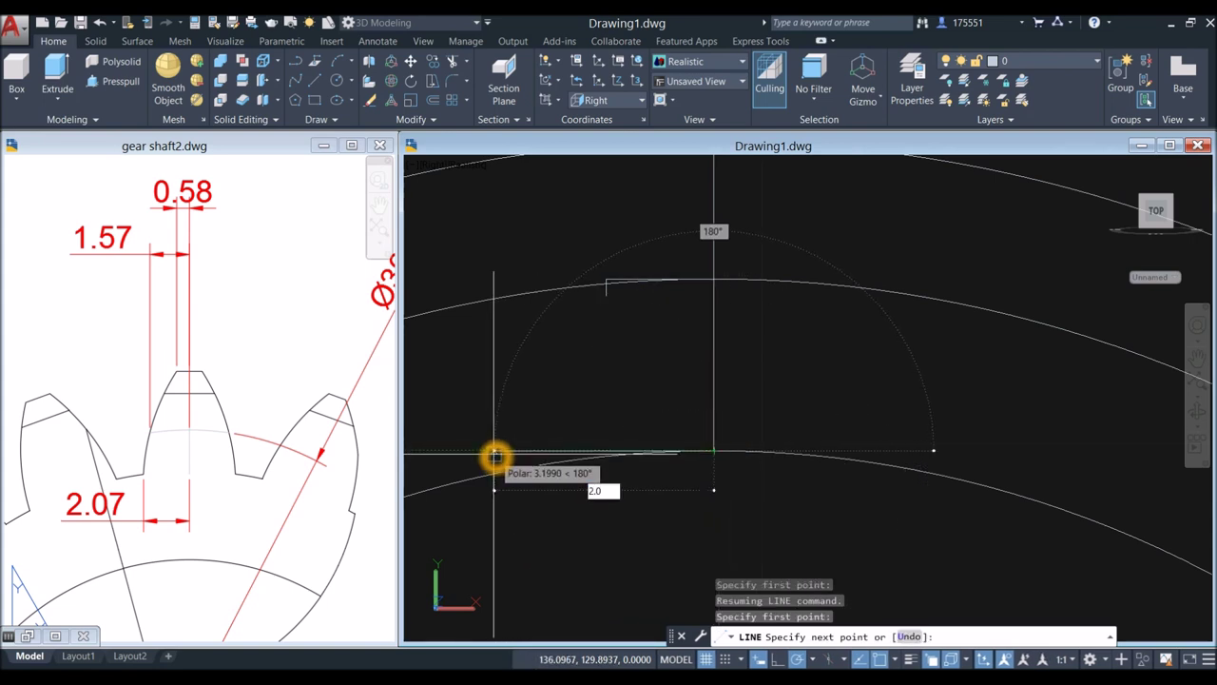
key("Return")
scroll(554, 498, "up", 2)
left_click(610, 453)
right_click(679, 424)
left_click(713, 432)
Step: Trim the short vertical line's end that extends below the outer circle
scroll(713, 433, "down", 5)
middle_click_drag(713, 433, 674, 446)
scroll(713, 319, "up", 5)
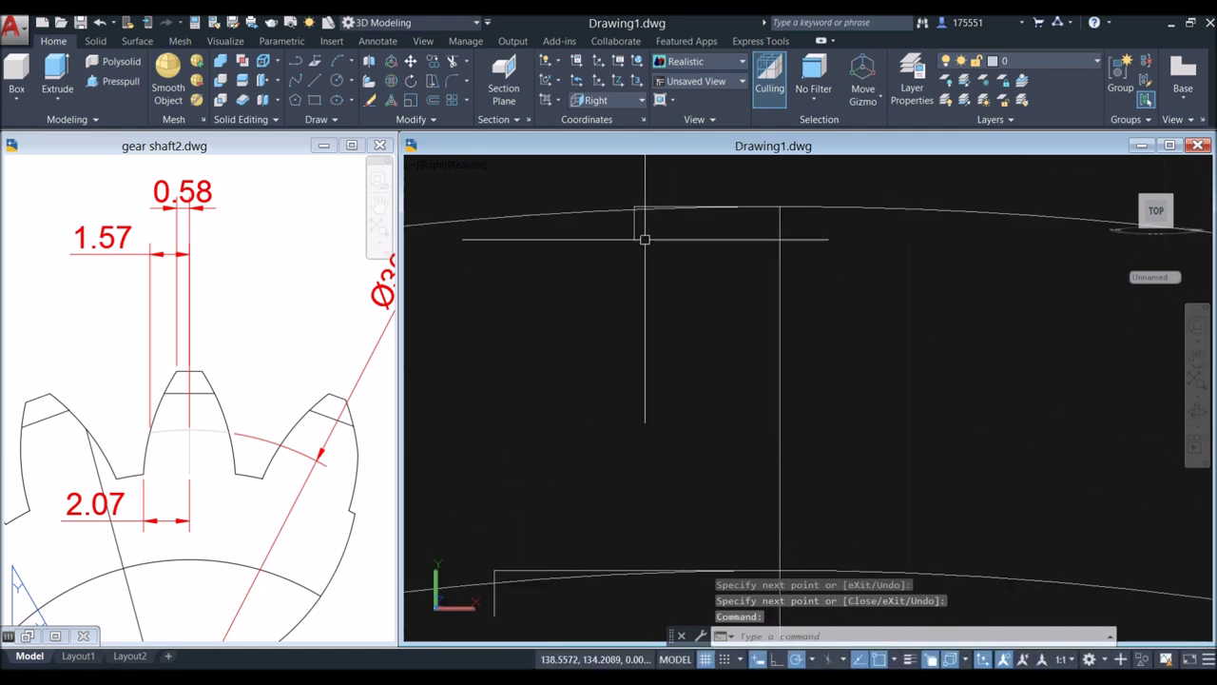
scroll(643, 226, "up", 5)
left_click(558, 279)
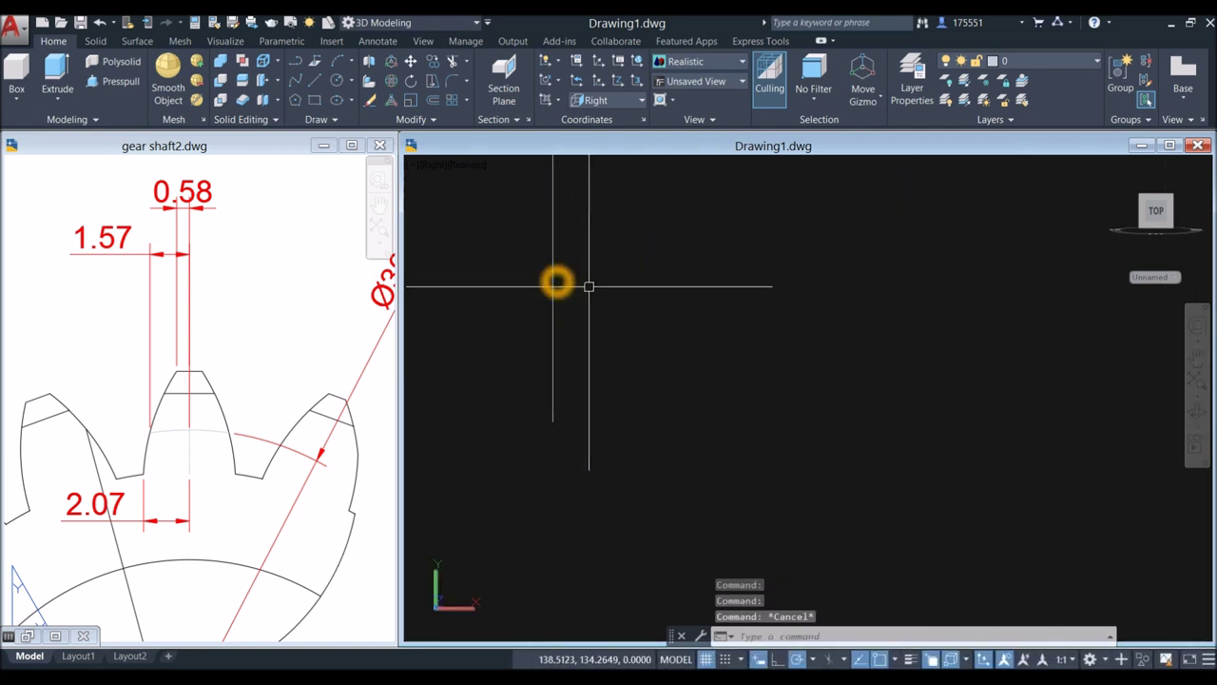
key("Return")
scroll(587, 285, "down", 5)
left_click(575, 285)
scroll(575, 285, "down", 4)
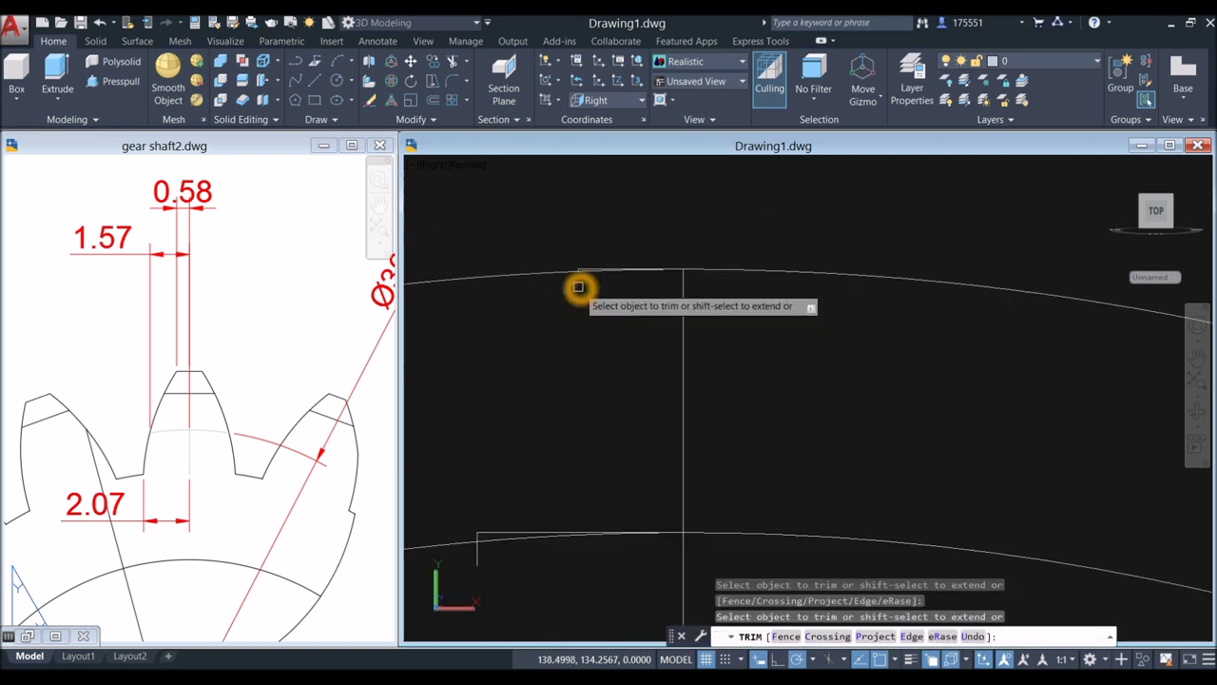
Step: Trim the short vertical lines' ends that extend below the middle and innermost circles
left_click(476, 558)
scroll(489, 547, "down", 1)
middle_click_drag(490, 547, 623, 280)
scroll(623, 280, "down", 1)
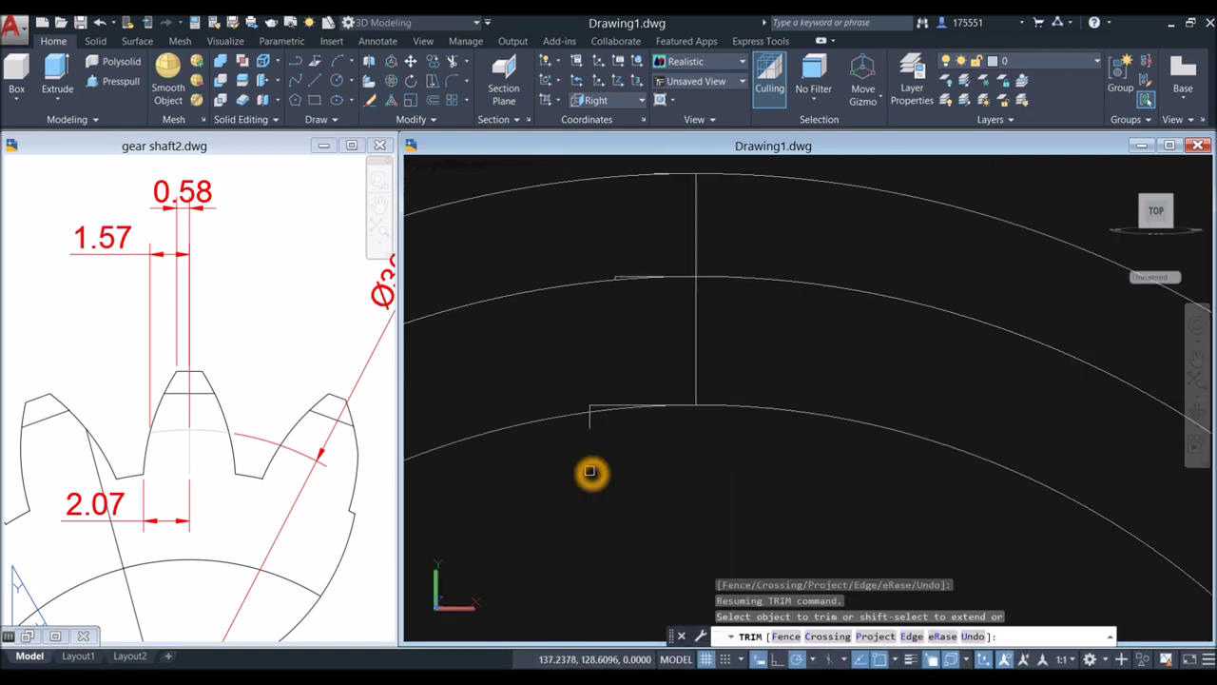
right_click(581, 345)
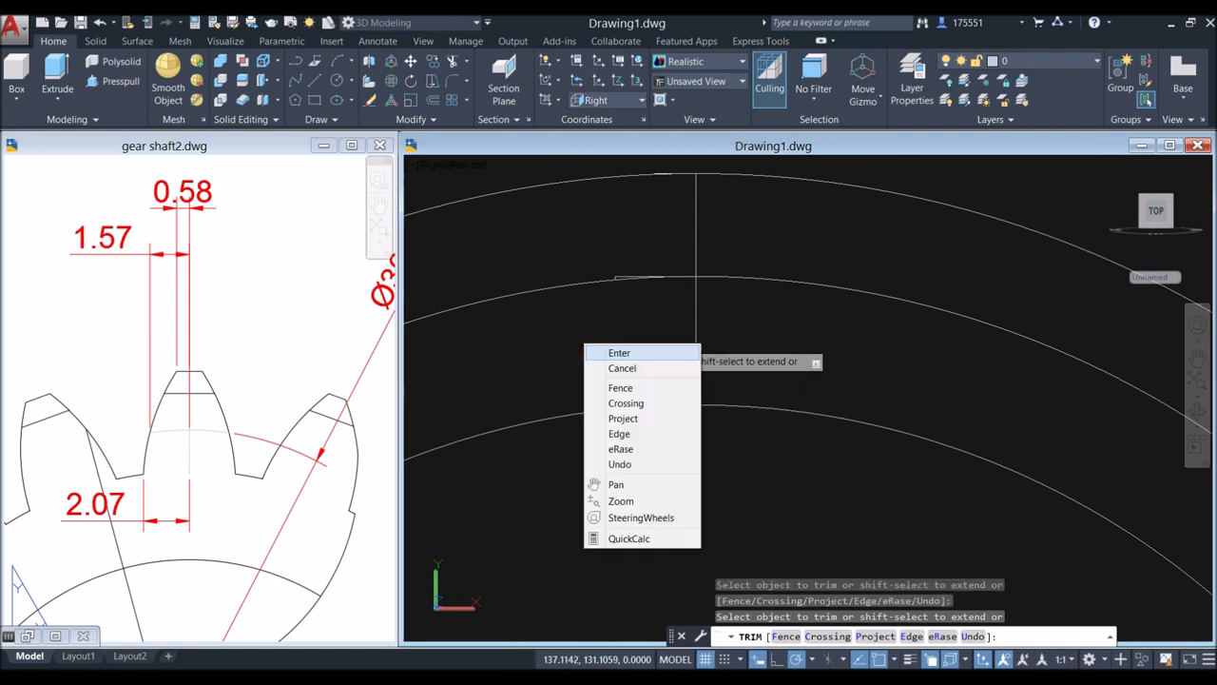
left_click(609, 483)
left_click_drag(603, 350, 581, 432)
key("Escape")
Step: Draw a 3-point arc for the tooth flank through the short vertical lines' ends on the outer, middle and innermost circles
scroll(626, 302, "up", 2)
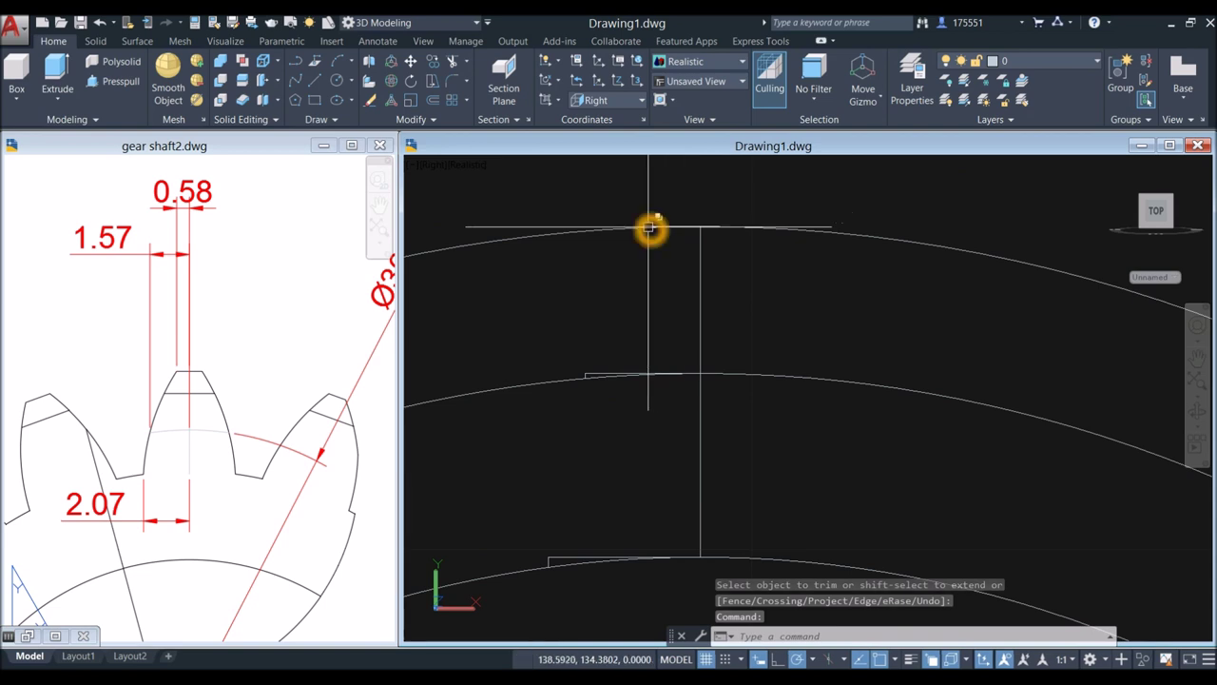
left_click(352, 61)
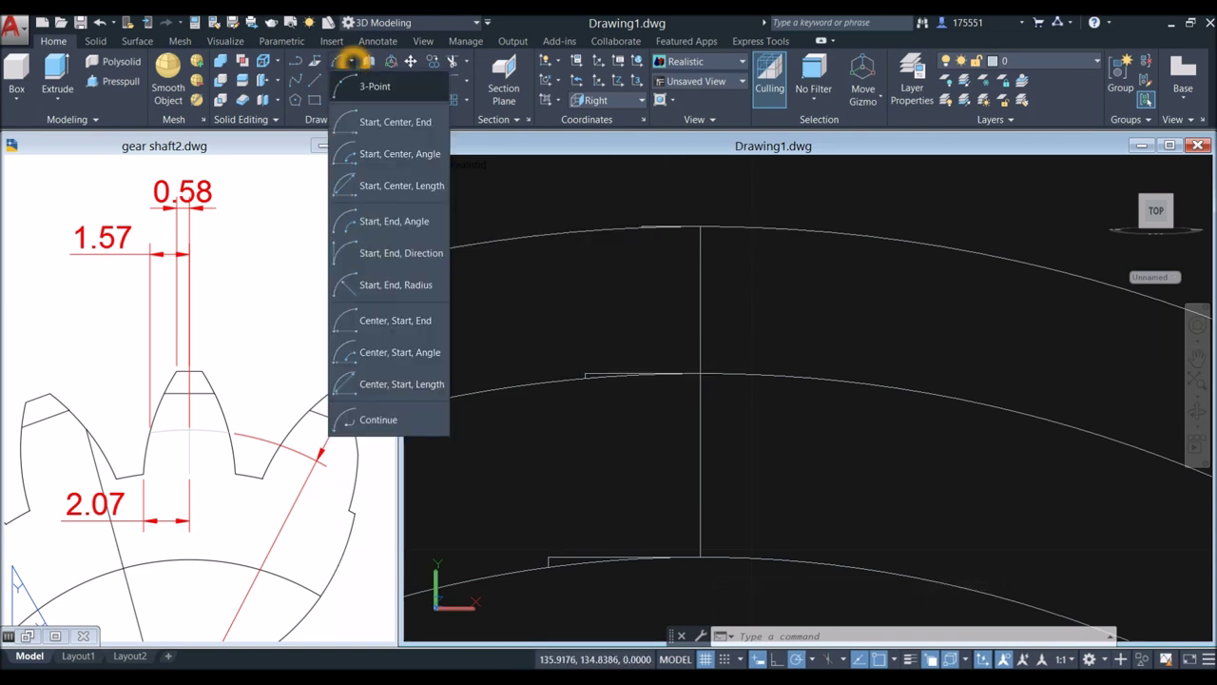
left_click(511, 210)
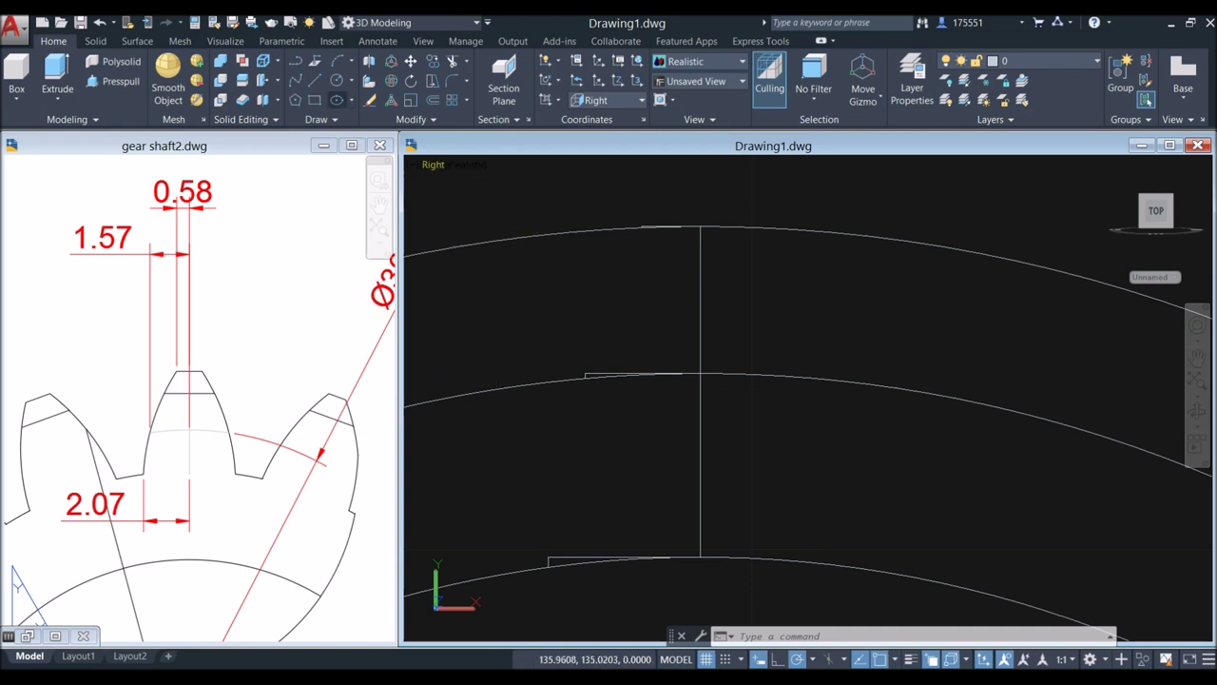
left_click(351, 61)
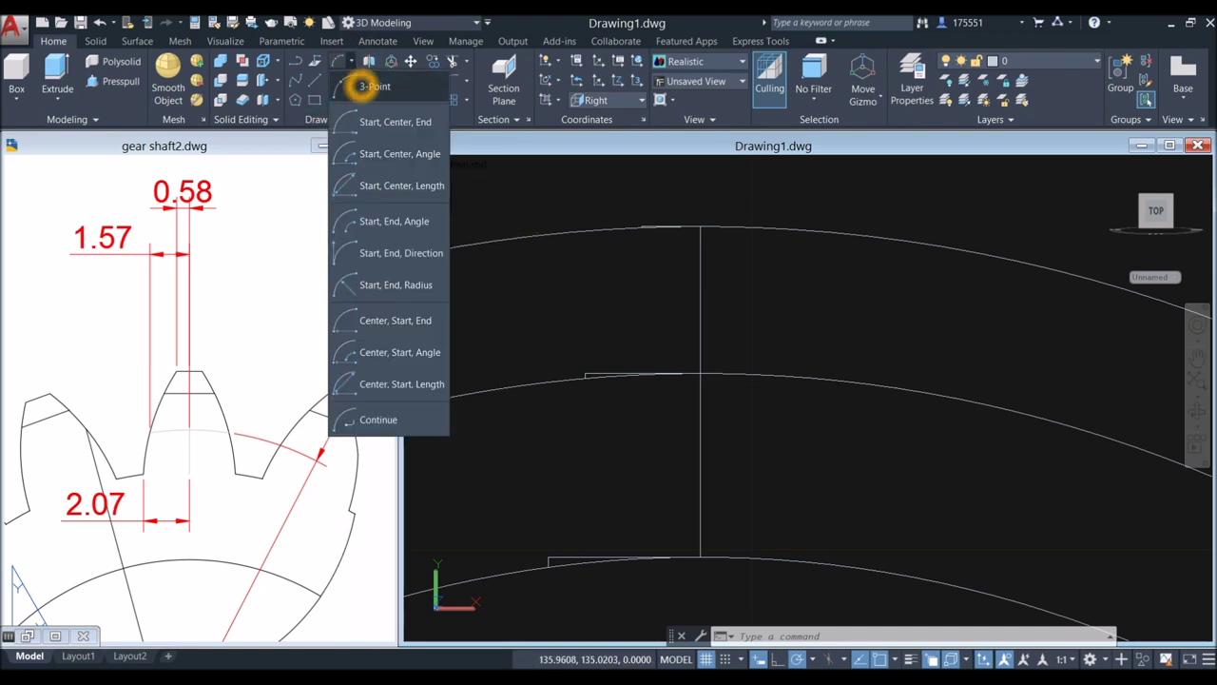
left_click(375, 85)
scroll(633, 220, "up", 3)
scroll(706, 261, "up", 3)
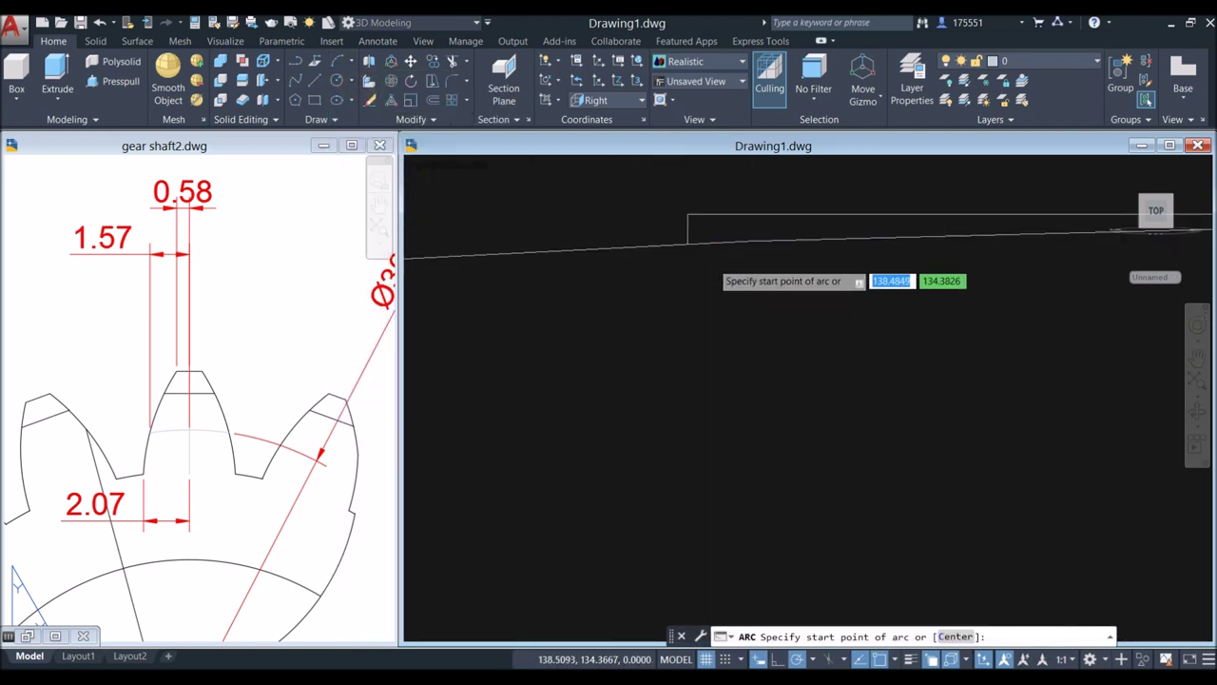
left_click(664, 225)
scroll(655, 272, "down", 5)
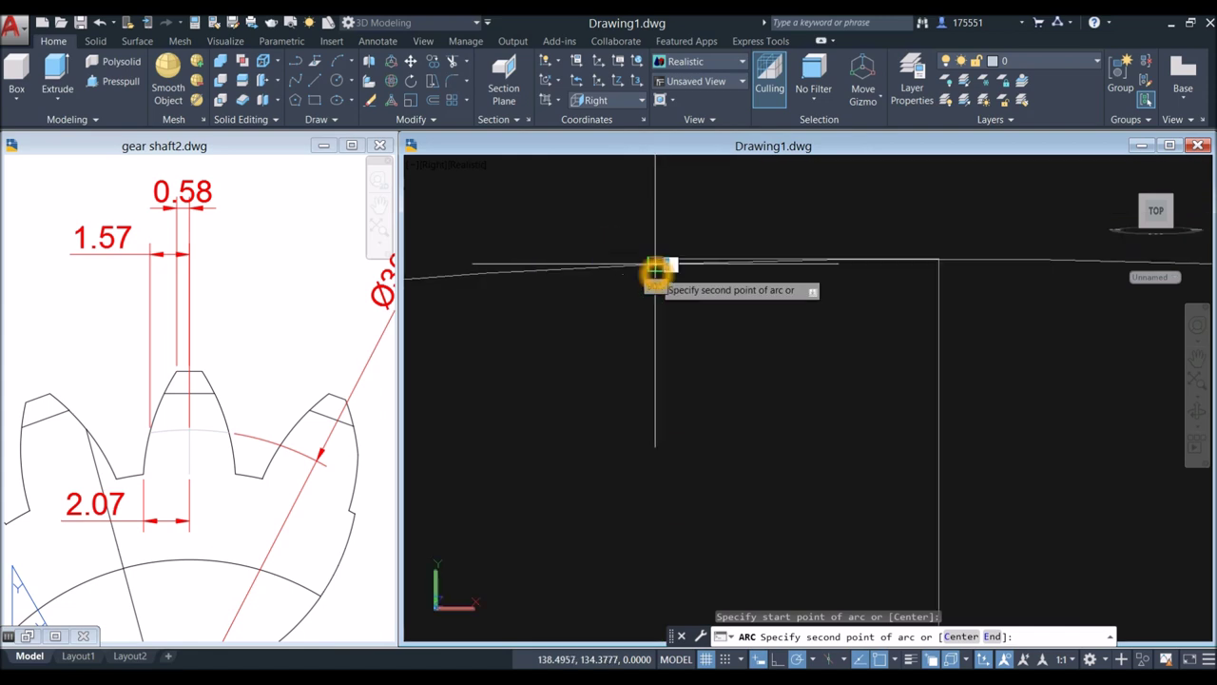
scroll(562, 495, "up", 3)
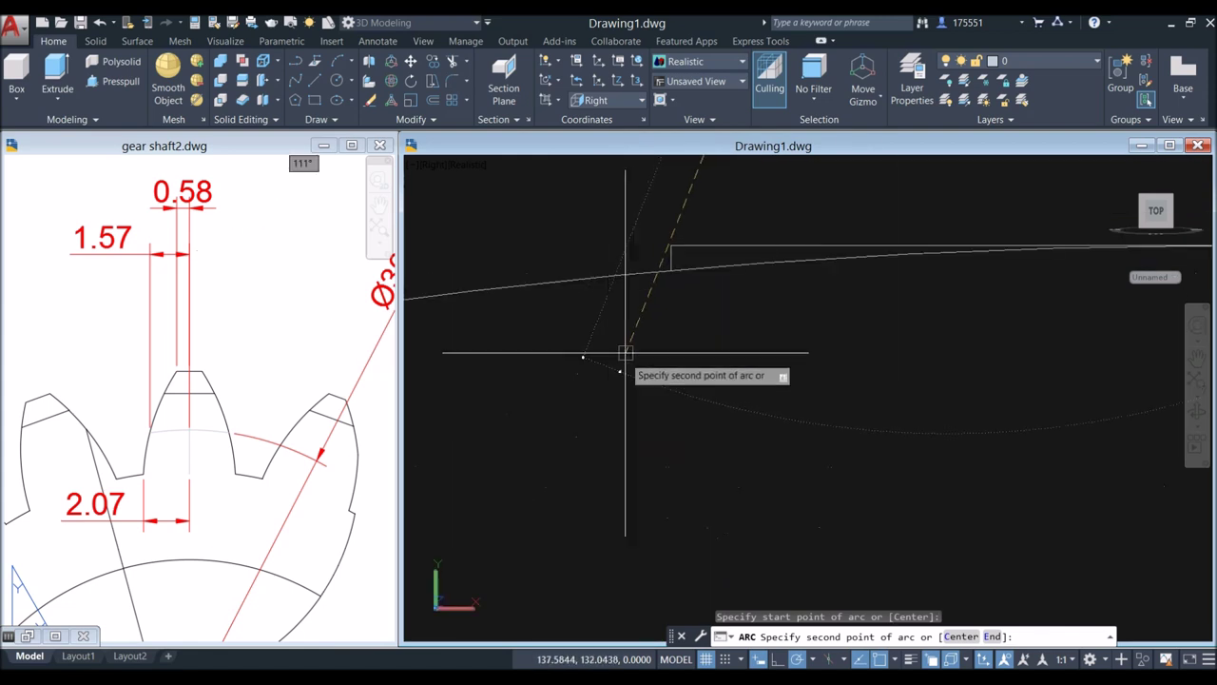
left_click(671, 271)
scroll(633, 340, "down", 6)
scroll(634, 342, "down", 2)
scroll(620, 350, "up", 4)
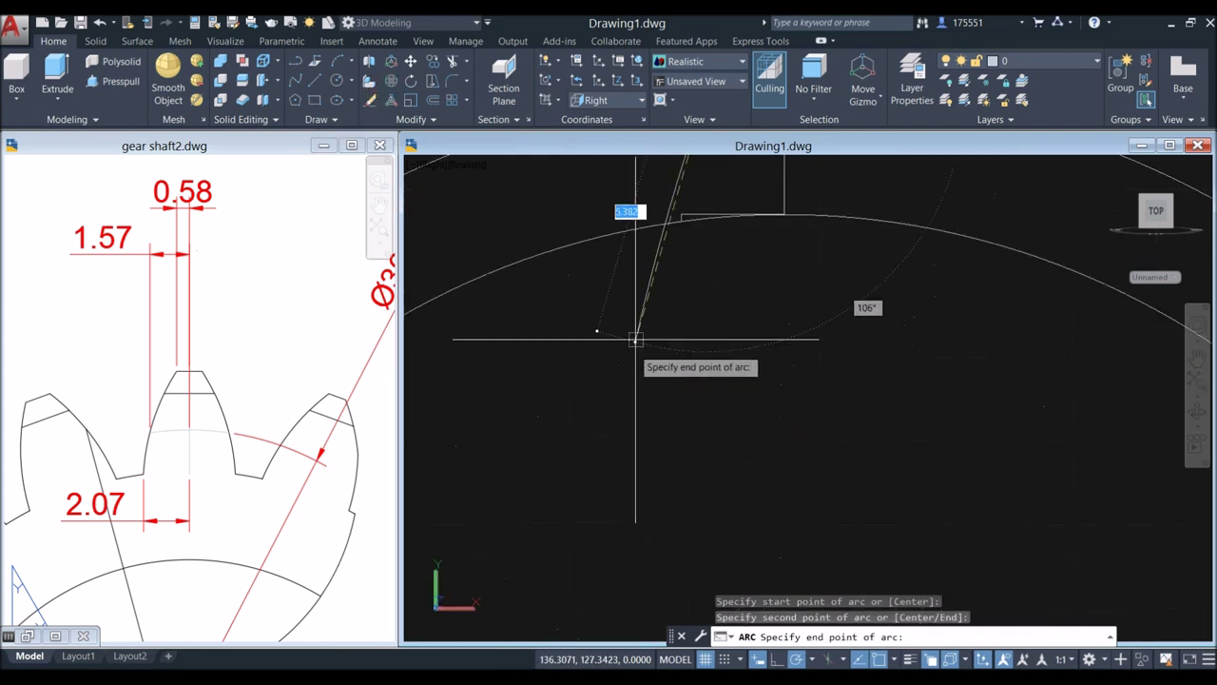
left_click(681, 222)
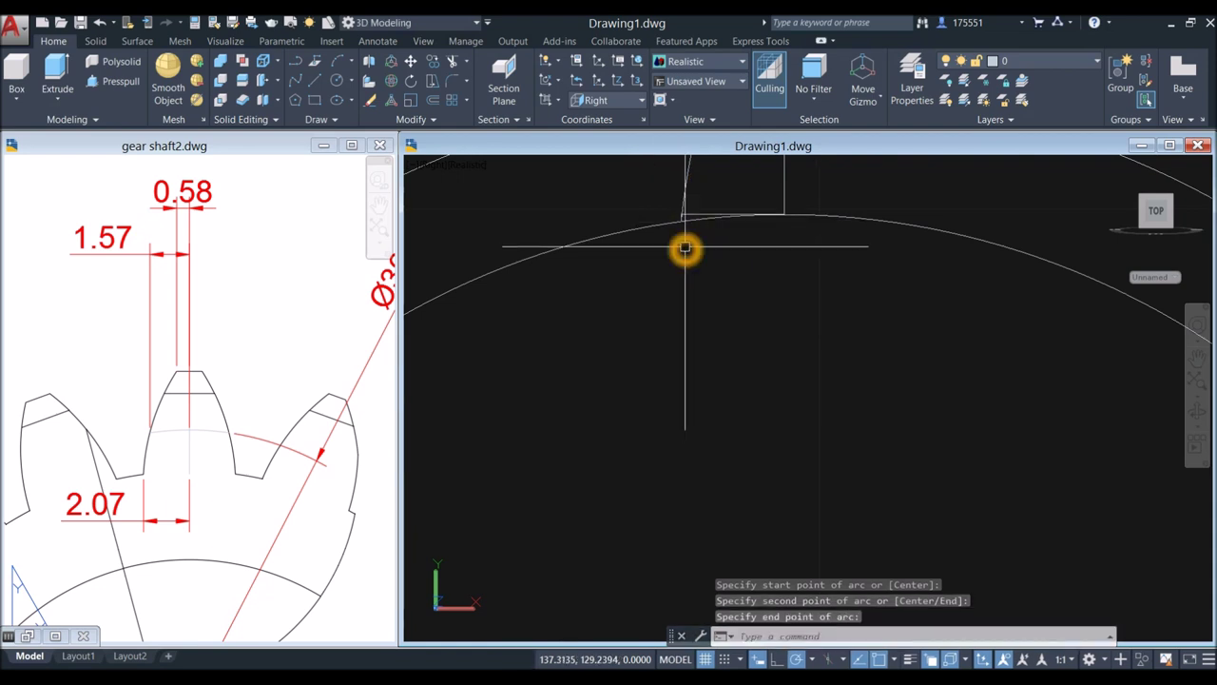
Step: Erase the horizontal and short vertical construction lines at the outer circle
scroll(595, 427, "down", 3)
scroll(616, 373, "down", 2)
middle_click_drag(617, 302, 704, 335, "shift")
left_click(692, 340)
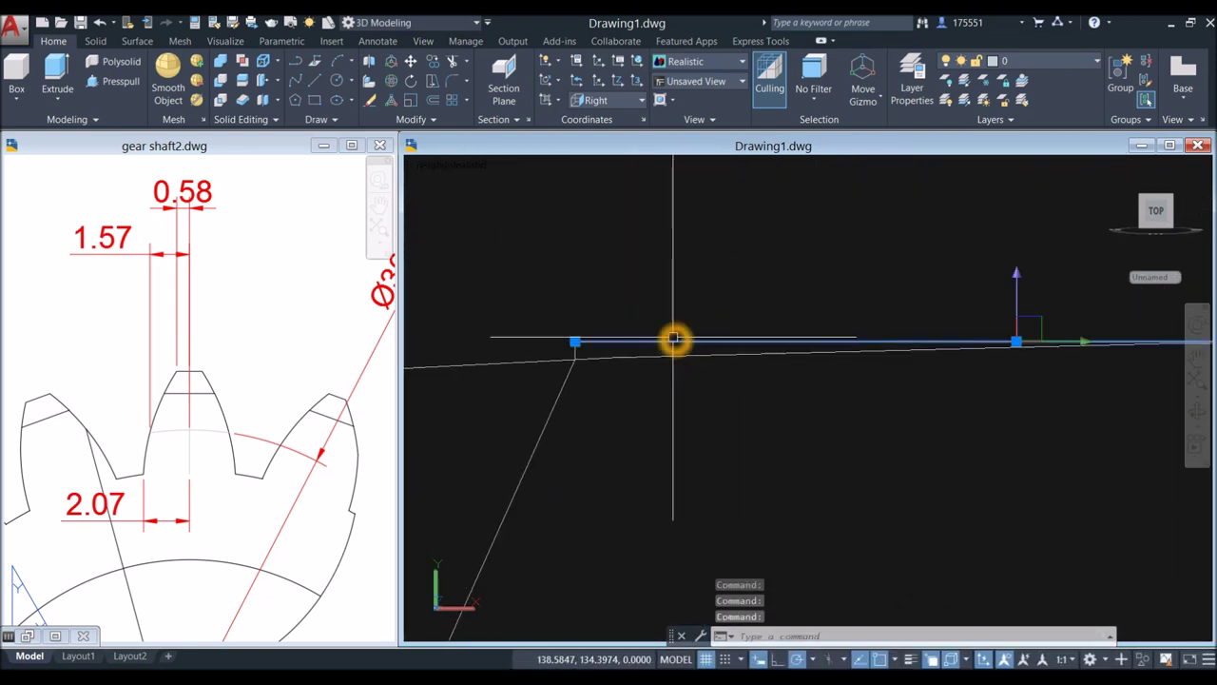
key("Delete")
left_click(537, 300)
left_click(633, 405)
key("Delete")
Step: Erase the remaining horizontal and short vertical construction lines at the middle and innermost circles
scroll(674, 435, "down", 2)
mouse_move(723, 162)
middle_mouse_down()
mouse_move(689, 206)
mouse_move(663, 410)
middle_mouse_up()
left_click(516, 318)
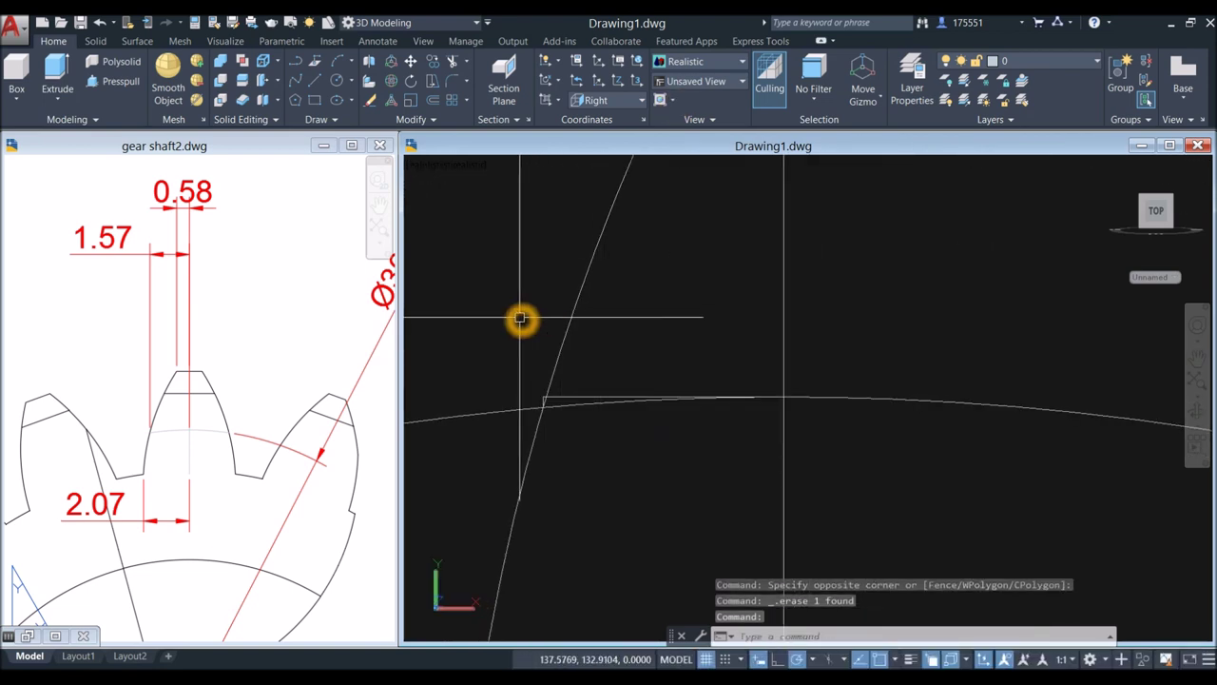
left_click(878, 501)
key("Delete")
mouse_move(747, 470)
middle_mouse_down()
mouse_move(714, 342)
mouse_move(619, 380)
middle_mouse_up()
left_click(623, 371)
left_click(770, 416)
key("Delete")
Step: Trim the outer, middle and innermost circles outside the half tooth between the flank arc and the centre line
scroll(720, 394, "up", 3)
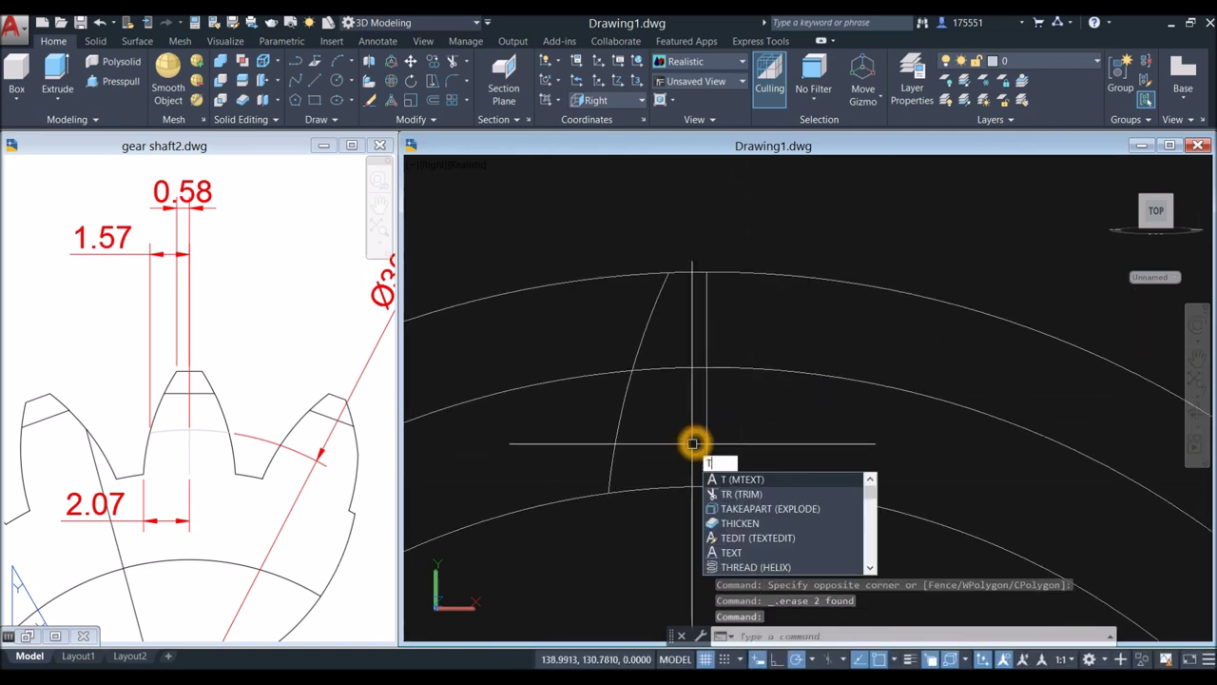
type("R")
key("Return")
key("Return")
left_click(641, 277)
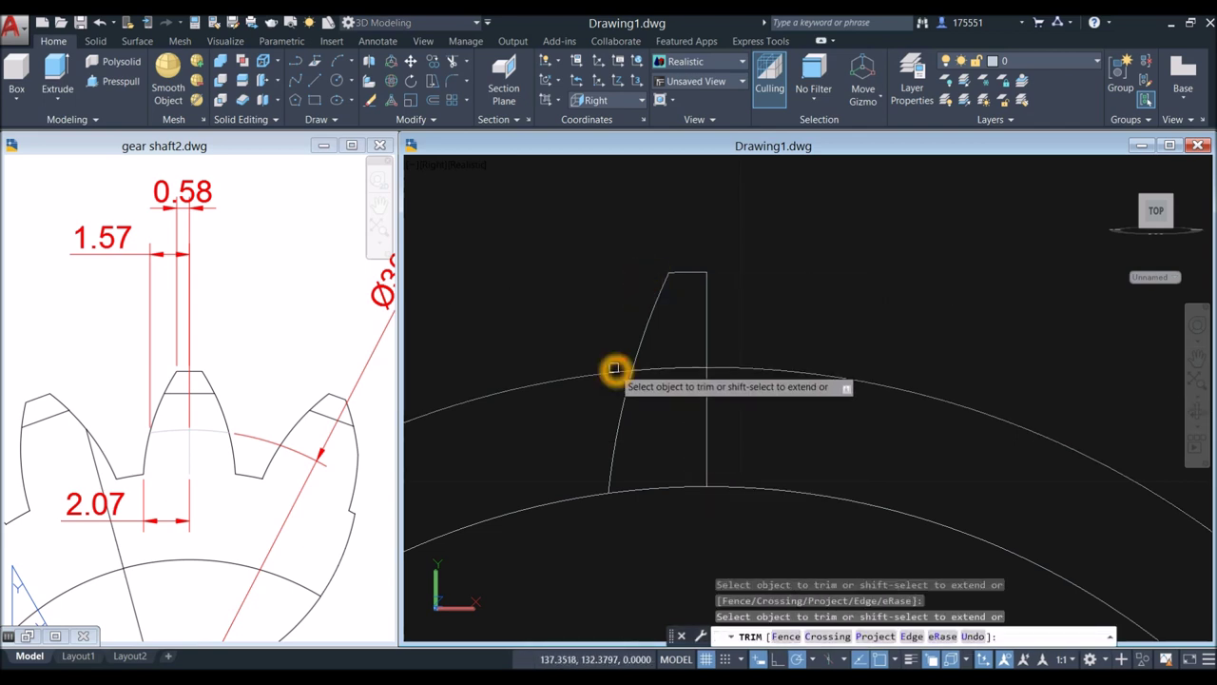
left_click(584, 494)
scroll(585, 485, "down", 5)
middle_click_drag(586, 484, 539, 384)
scroll(589, 385, "down", 2)
right_click(644, 312)
left_click(687, 322)
Step: Erase the middle circle's remaining arc segment inside the half tooth
scroll(616, 345, "up", 5)
key("Return")
left_click(502, 385)
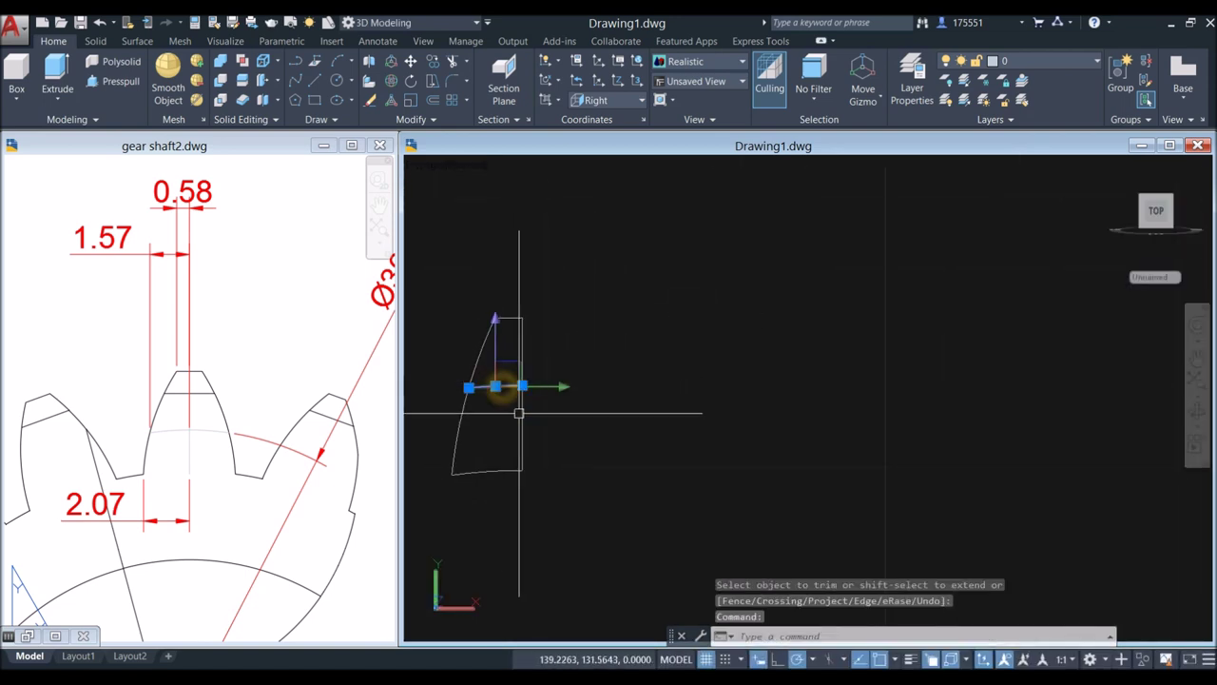
key("Delete")
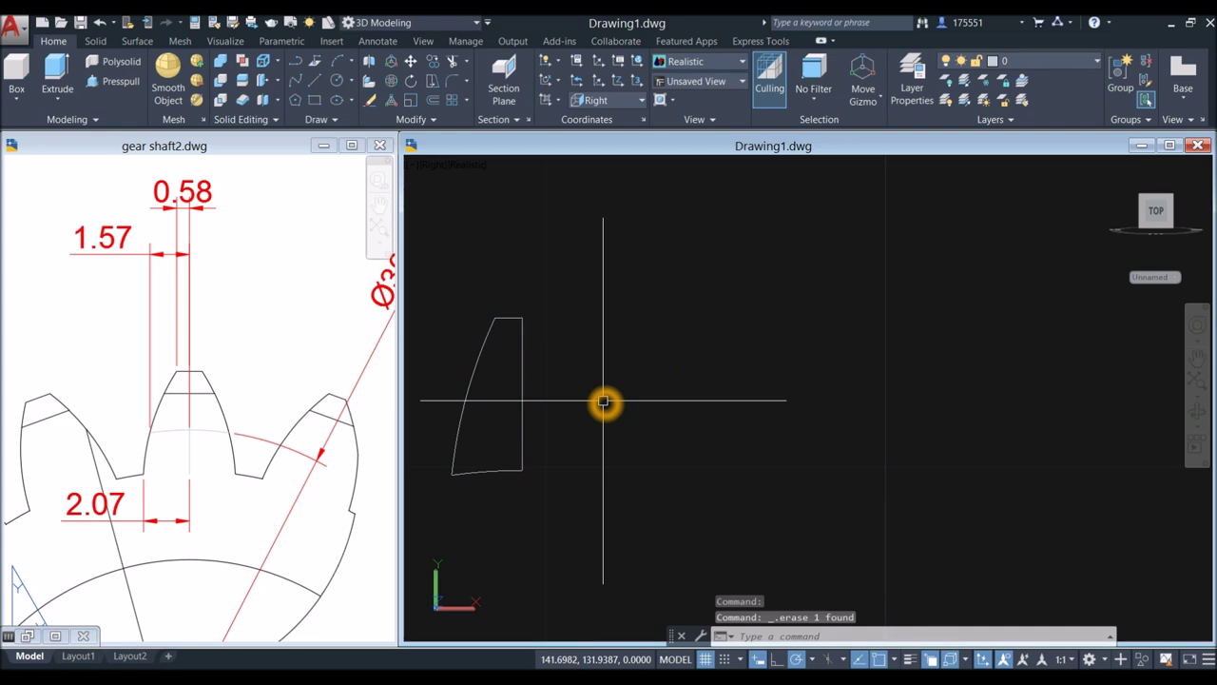
Step: Mirror the half tooth's flank, tip and base arcs about the vertical centre line, keeping the source objects
type("mi")
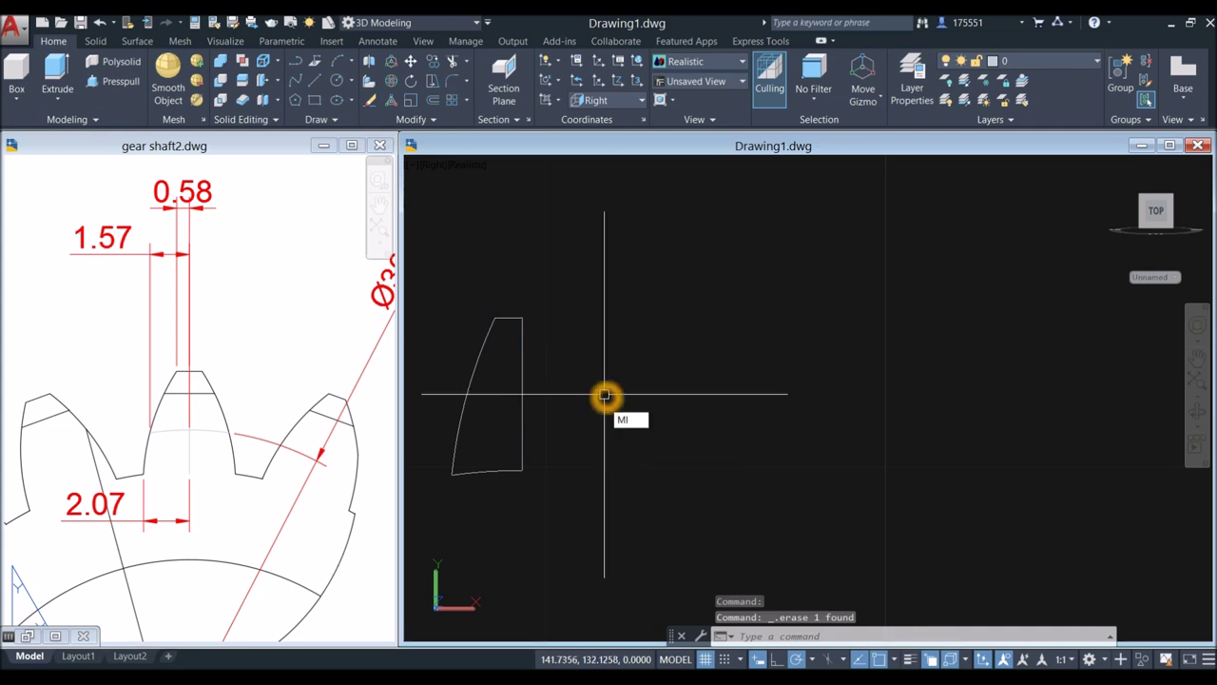
key("Return")
left_click(452, 306)
left_click(482, 504)
left_click(483, 492)
left_click(475, 344)
left_click(504, 316)
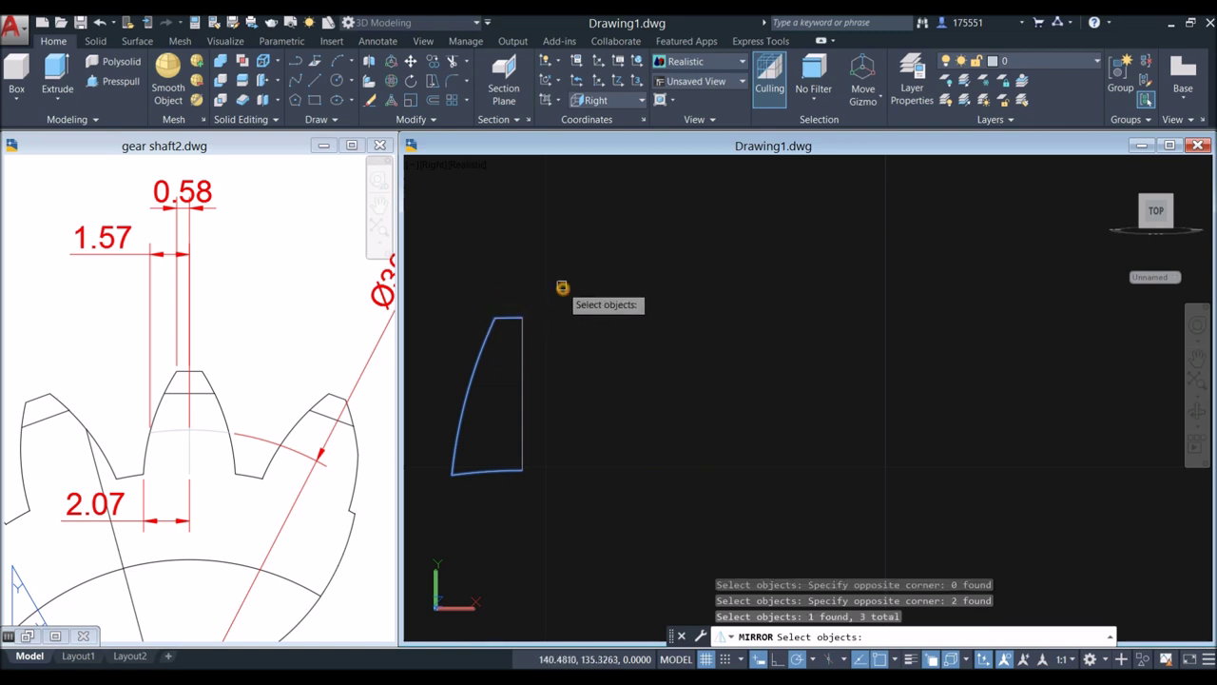
key("Return")
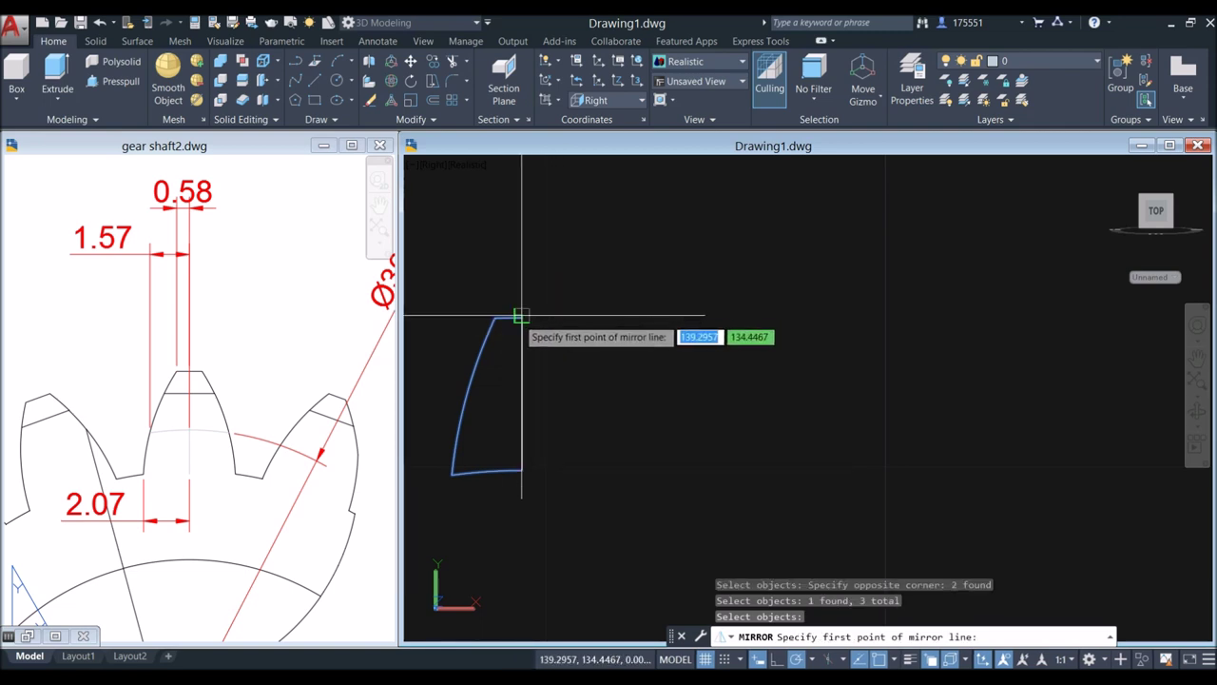
left_click(522, 473)
left_click(522, 320)
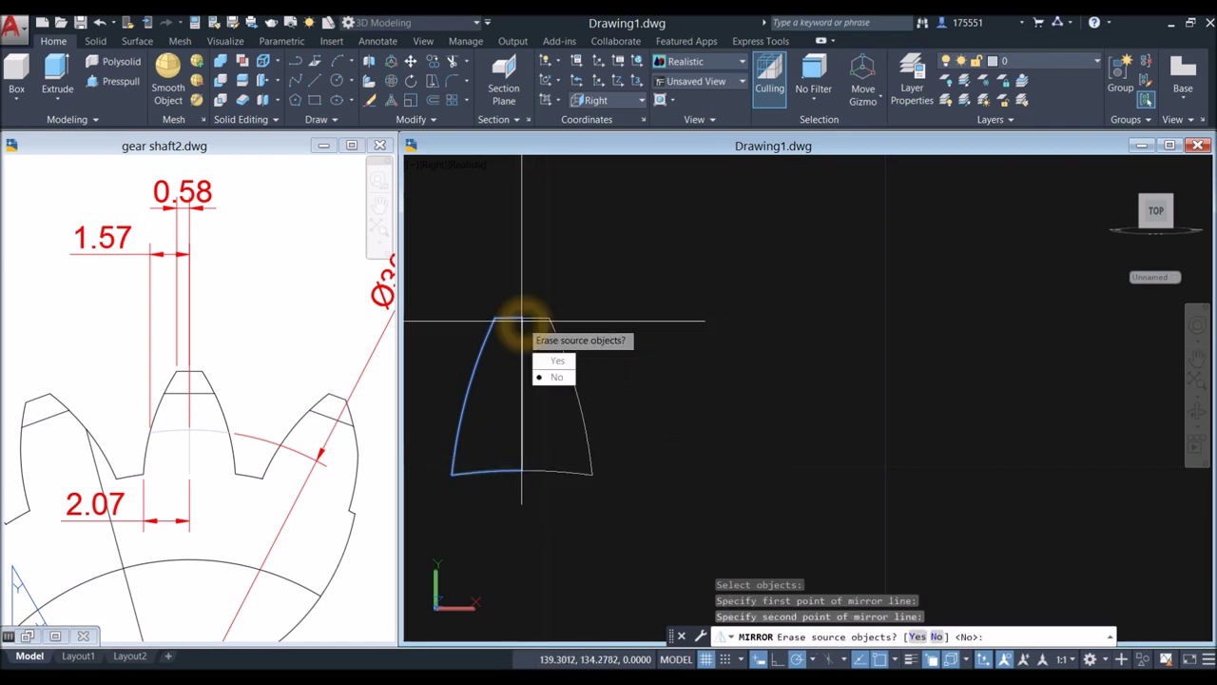
type("N")
key("Return")
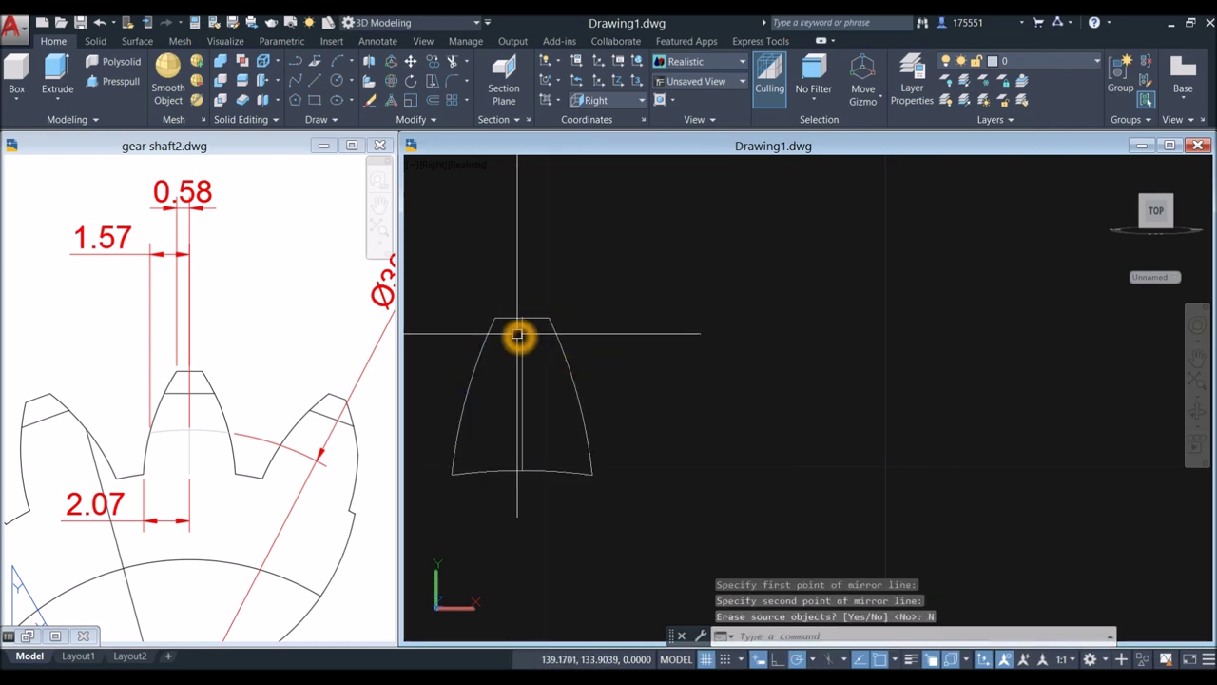
Step: Erase the vertical centre line inside the tooth
left_click(522, 324)
key("Delete")
mouse_move(535, 321)
middle_mouse_down()
mouse_move(650, 311)
mouse_move(619, 313)
middle_mouse_up()
Step: Join the tooth's flank, tip and base segments into one closed polyline
scroll(619, 313, "up", 3)
scroll(627, 308, "down", 5)
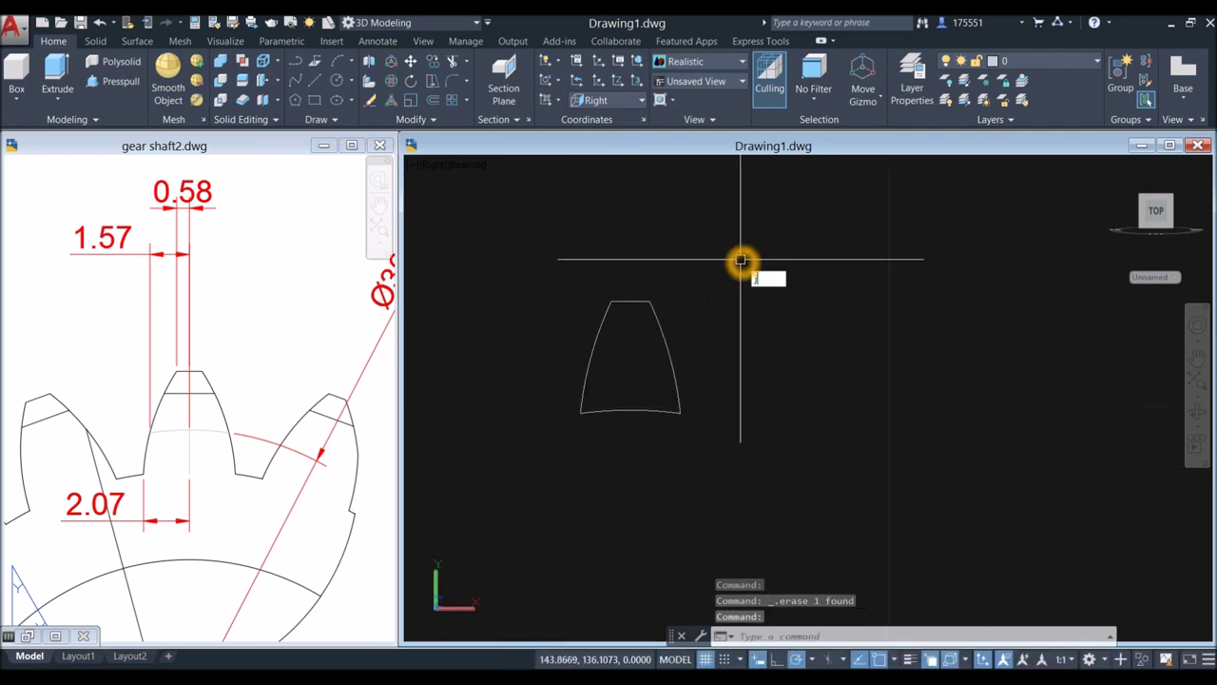
key("Return")
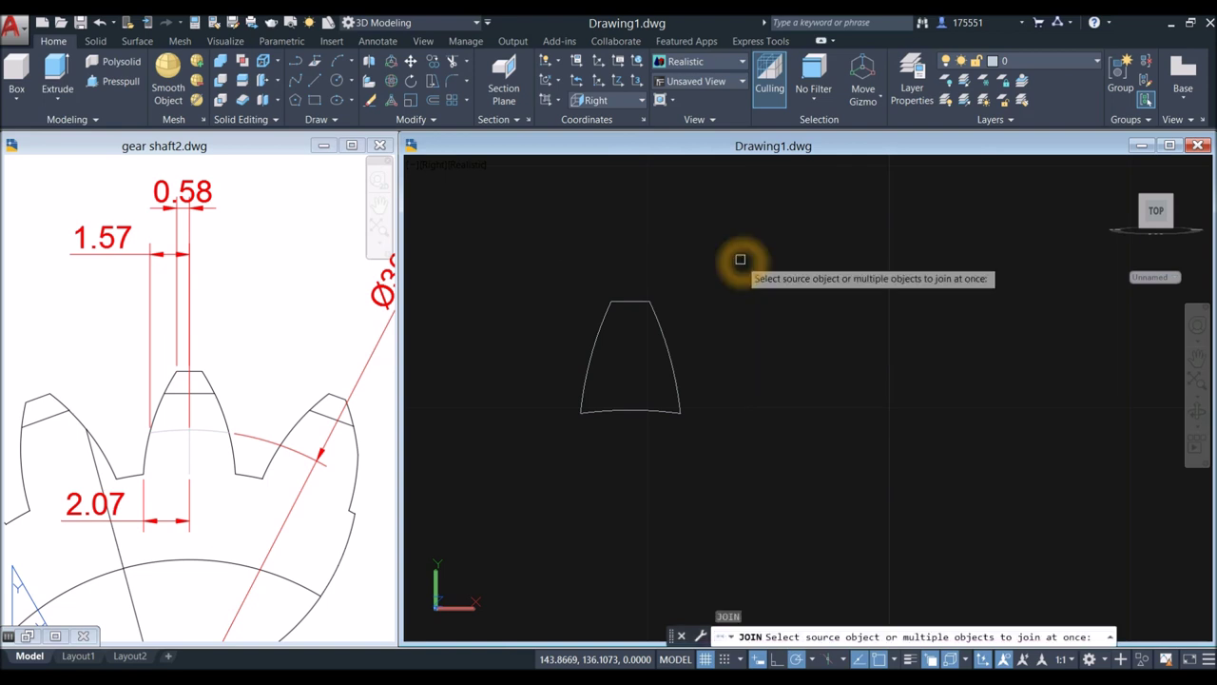
left_click(564, 263)
left_click(719, 467)
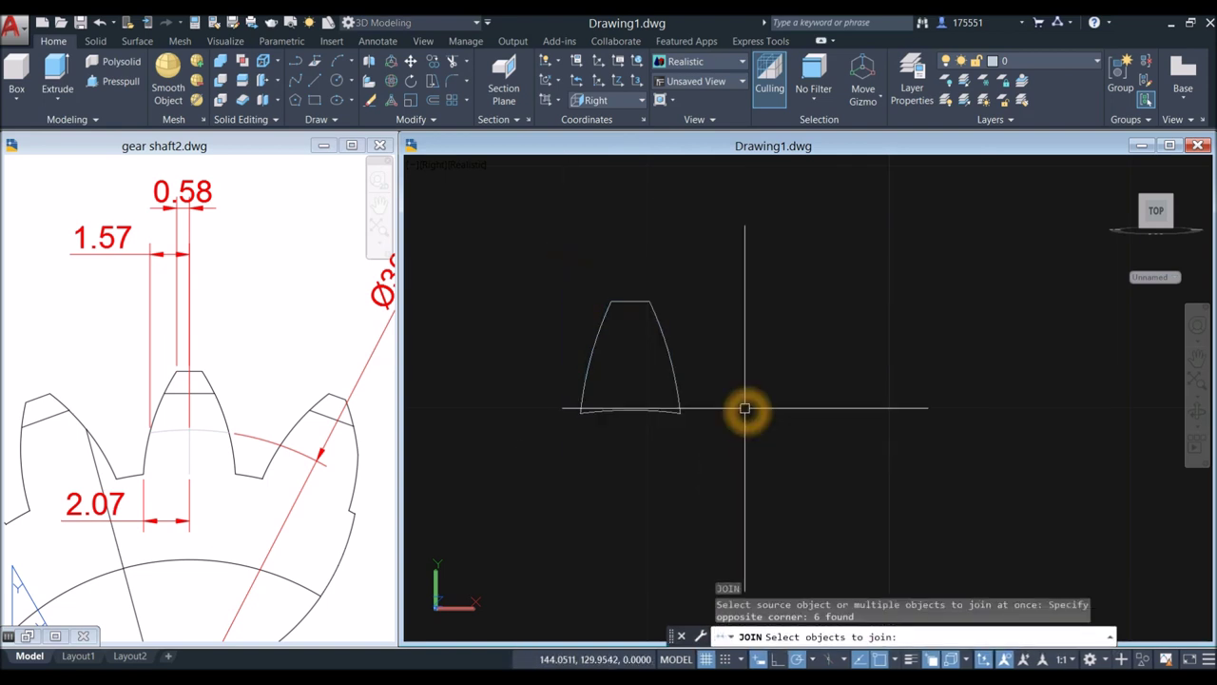
key("Return")
left_click(634, 414)
key("Escape")
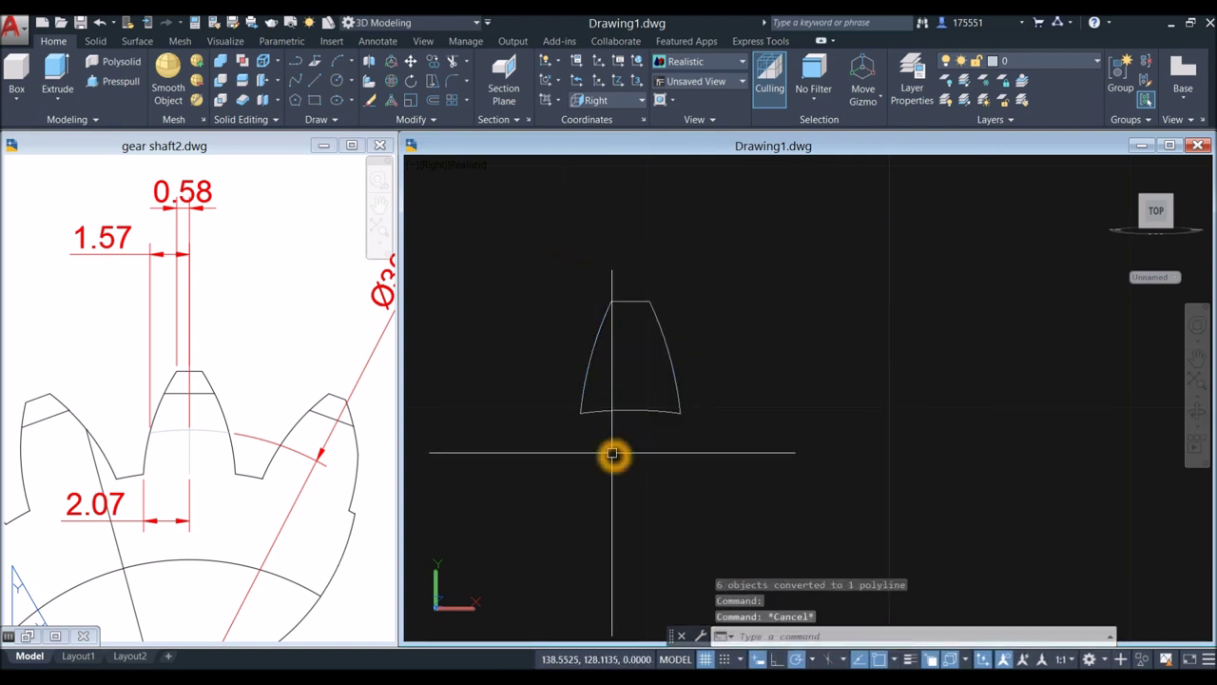
Step: Examine the tooth detail and the Right View's diameter dimensions in the gear shaft2 drawing
left_click(332, 498)
scroll(332, 497, "down", 5)
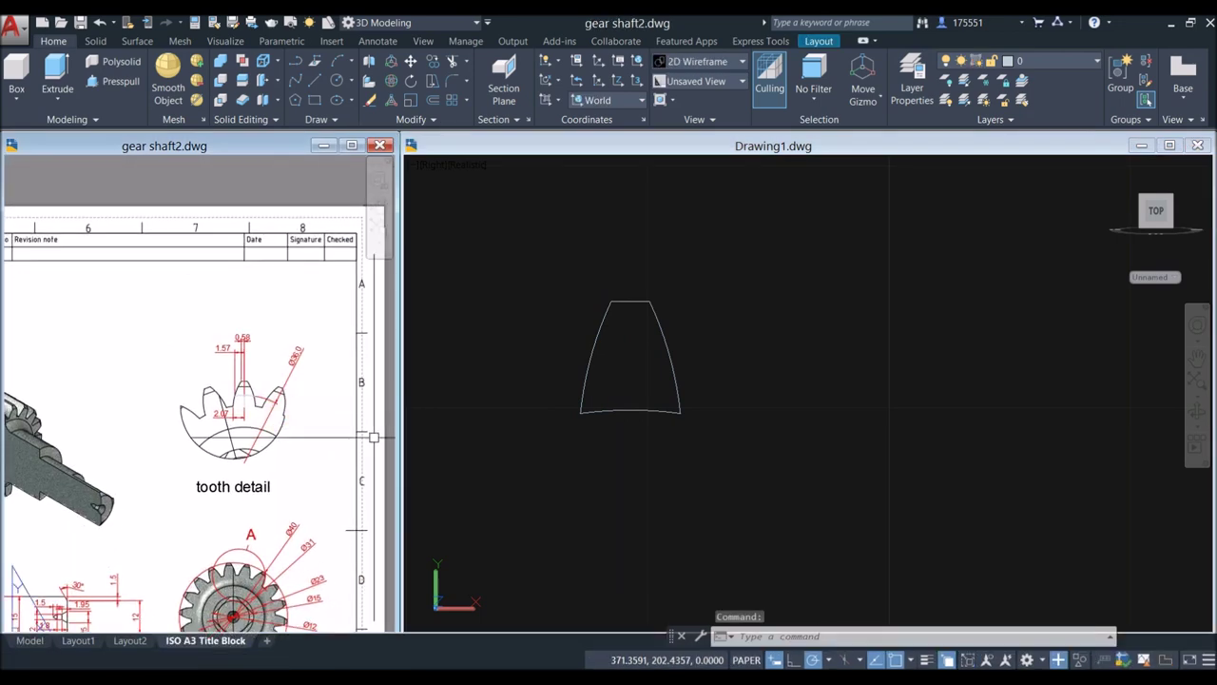
left_click(616, 459)
scroll(614, 452, "down", 4)
middle_click_drag(614, 452, 599, 361)
scroll(602, 356, "up", 2)
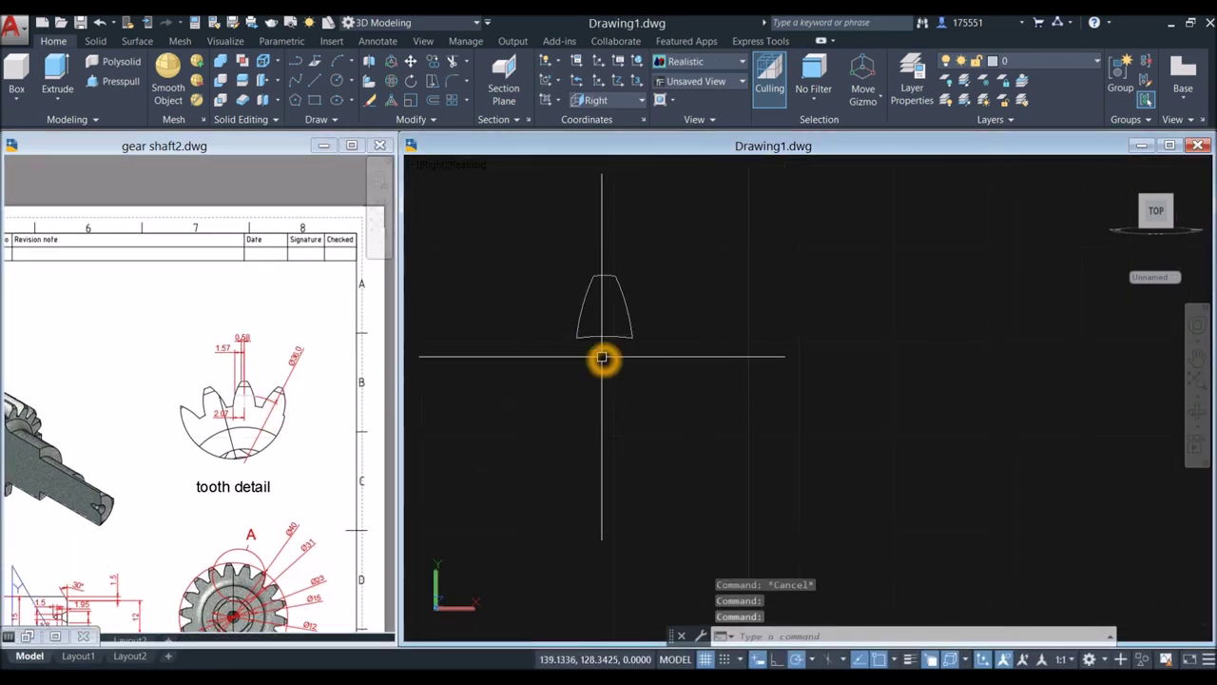
left_click(229, 516)
scroll(209, 466, "down", 3)
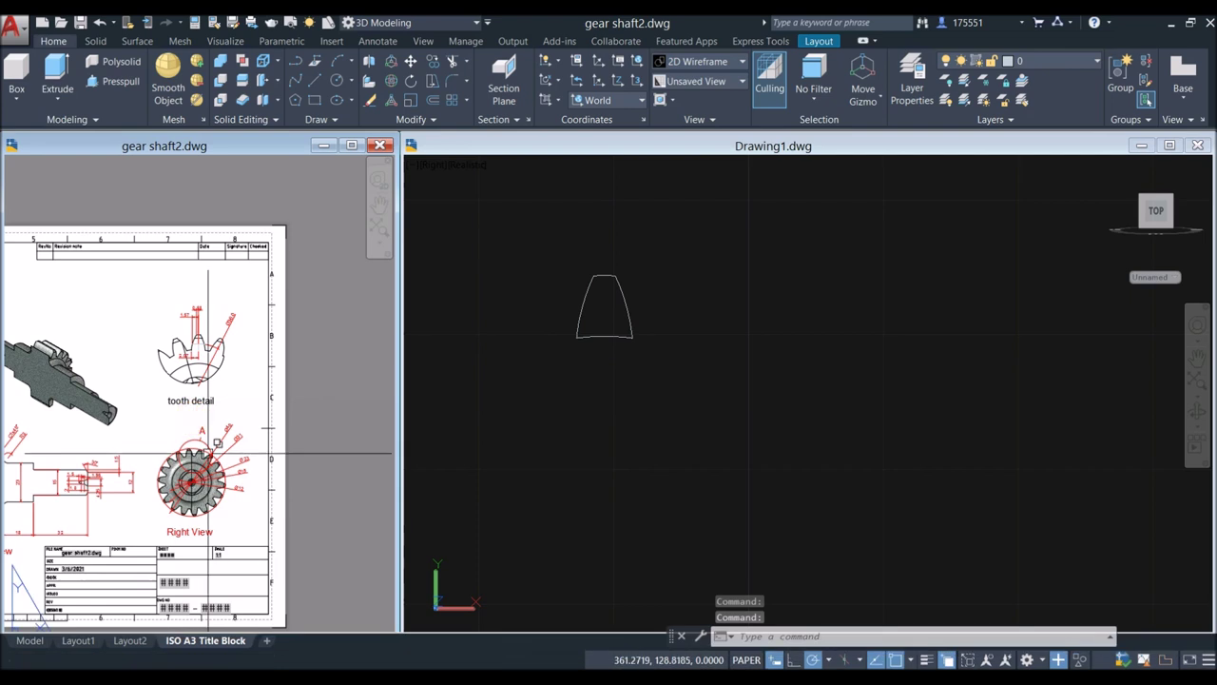
scroll(207, 465, "up", 5)
left_click(279, 450)
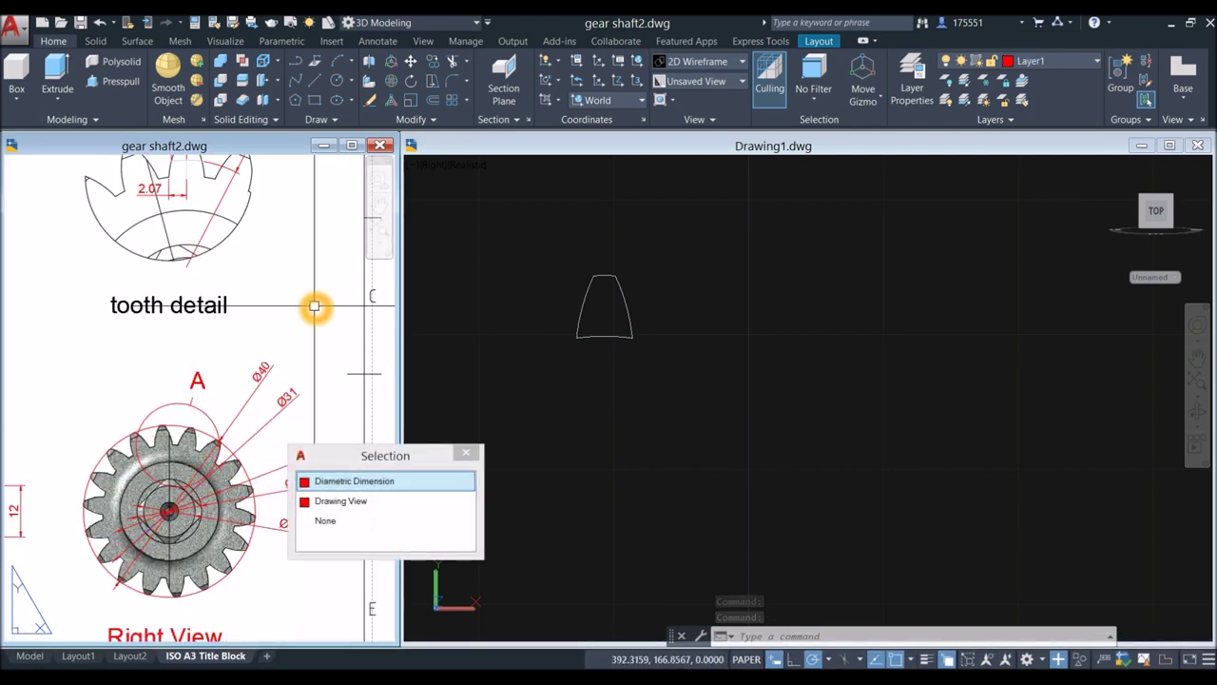
key("Escape")
Step: In Drawing1, draw a circle centred on the tooth base arc's centre, with its radius reaching the tooth's lower corner
left_click(546, 356)
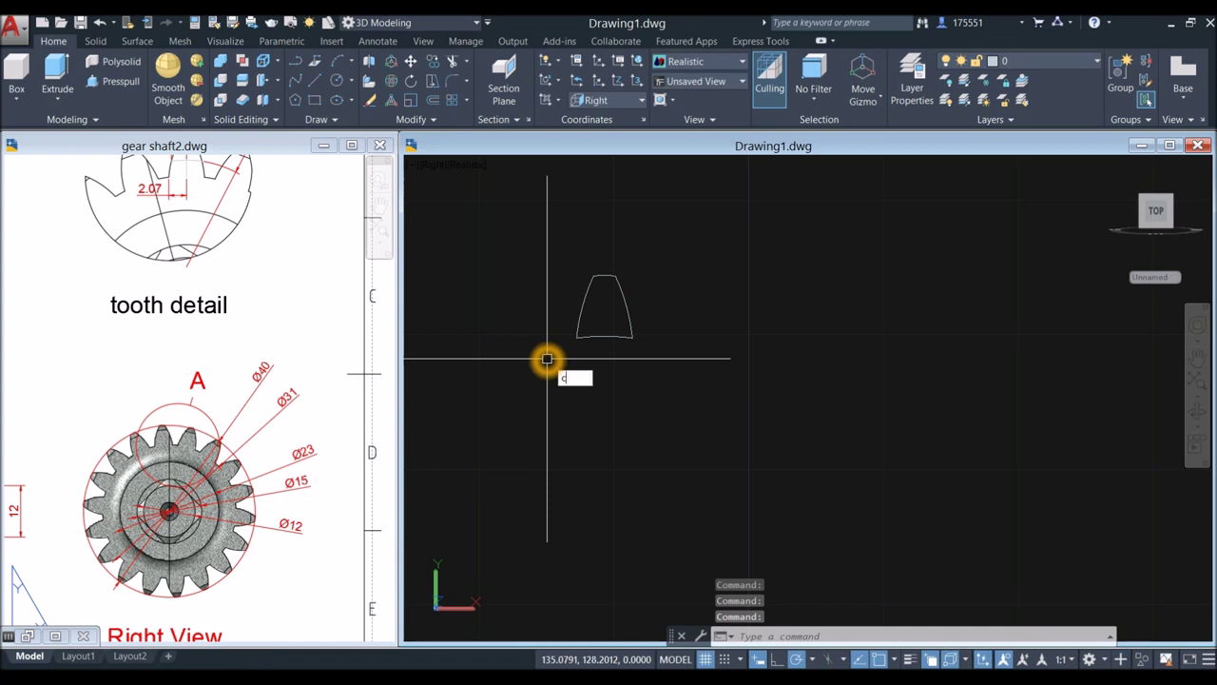
key("Return")
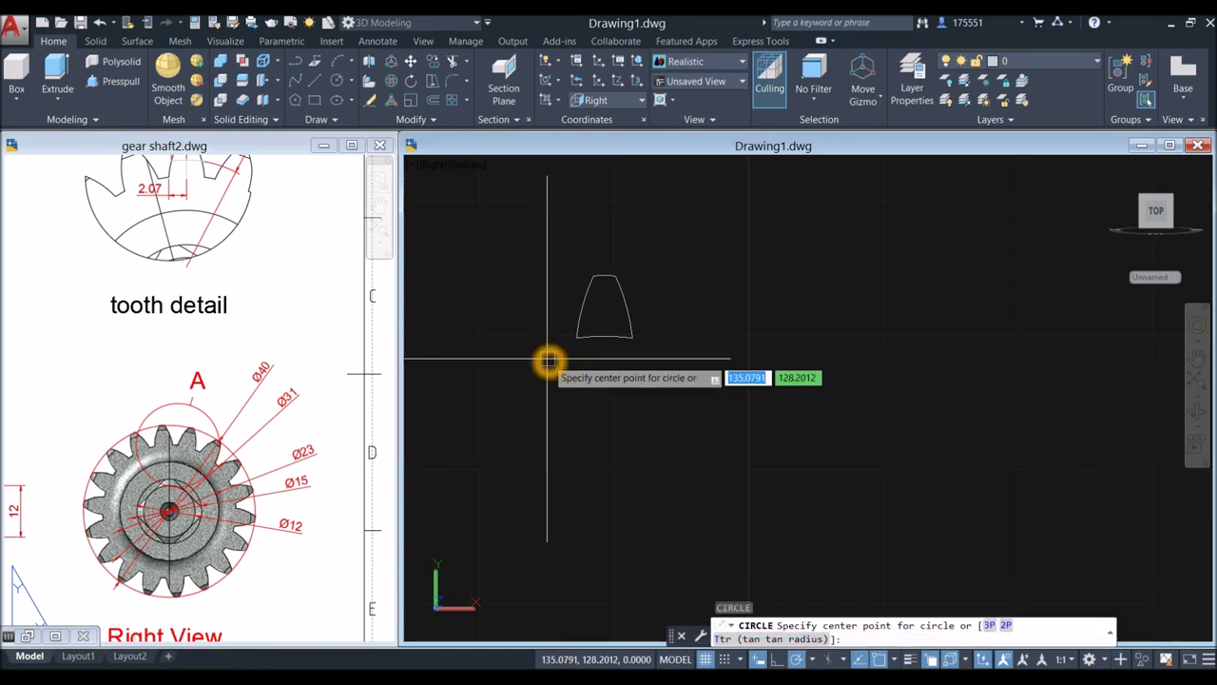
right_click(549, 361, "shift")
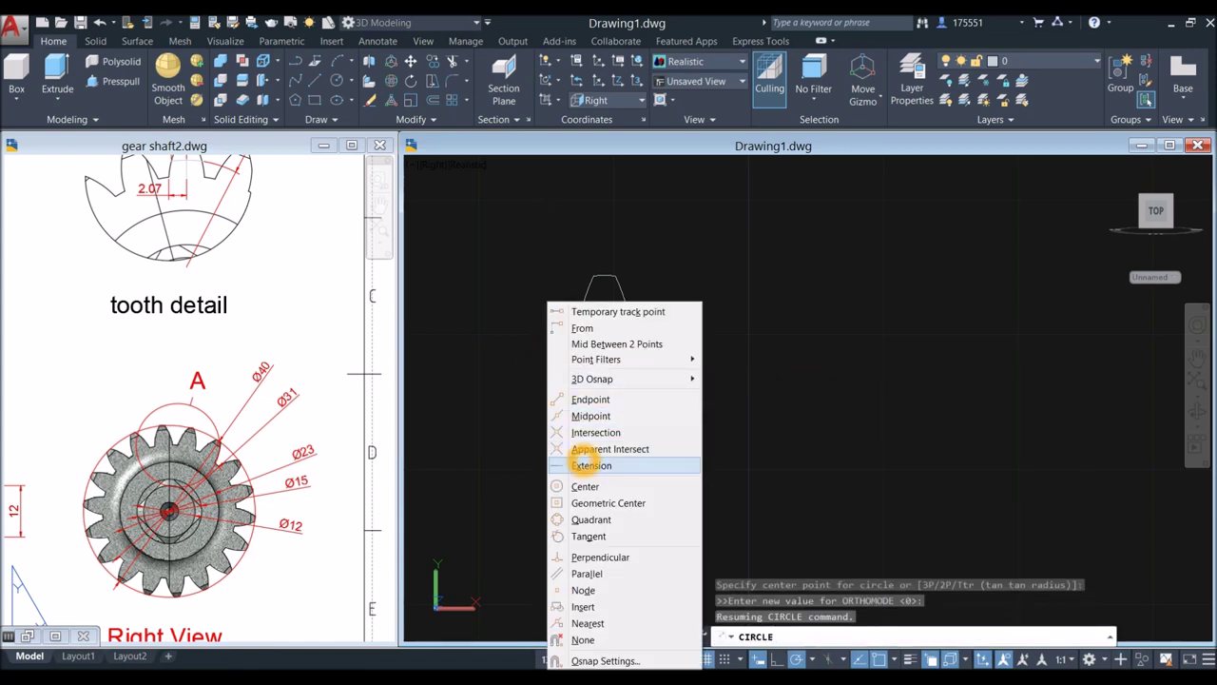
left_click(582, 486)
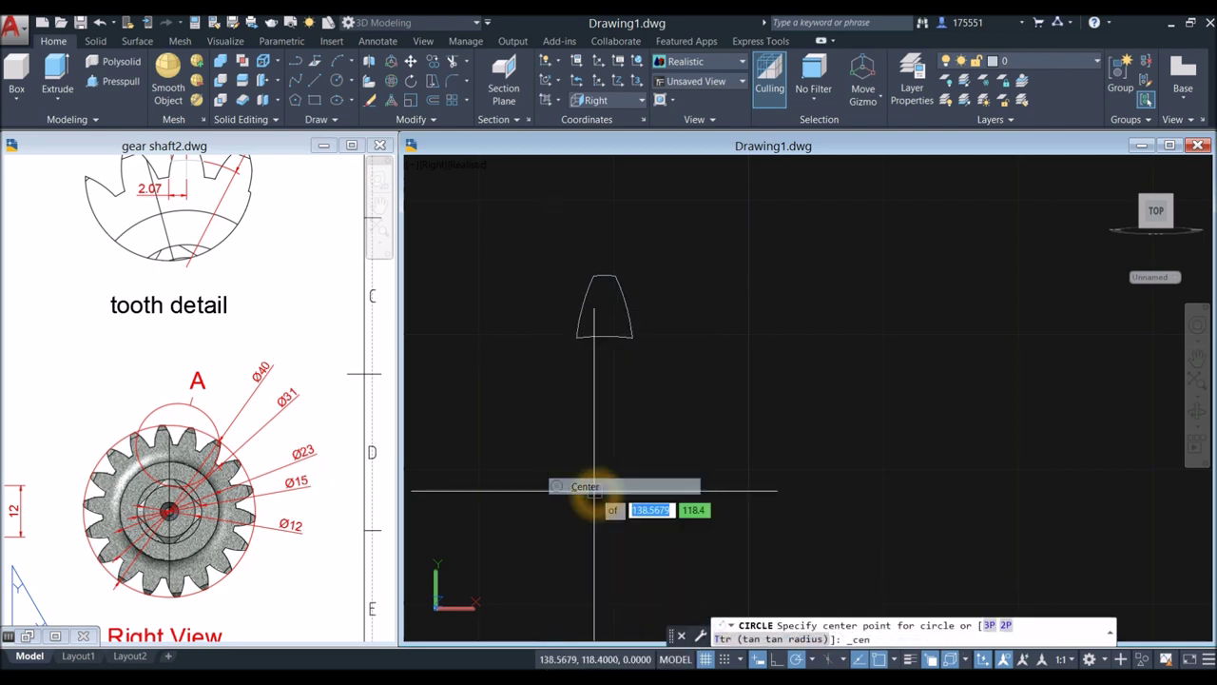
left_click(603, 346)
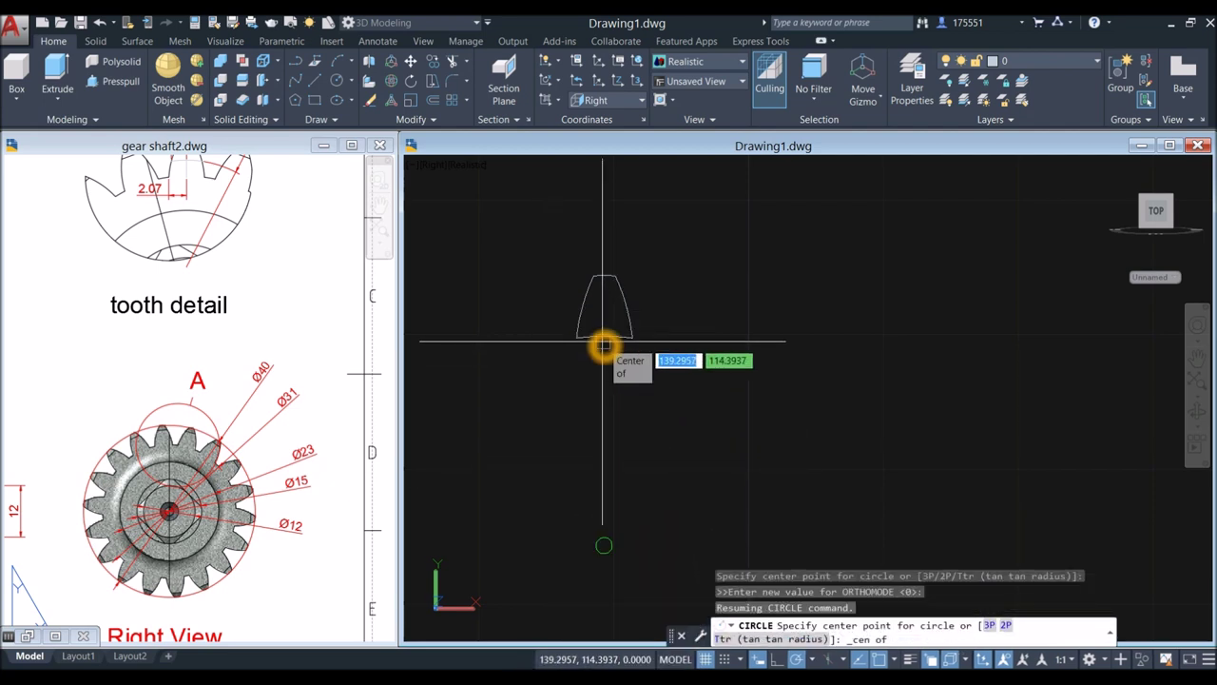
left_click(604, 345)
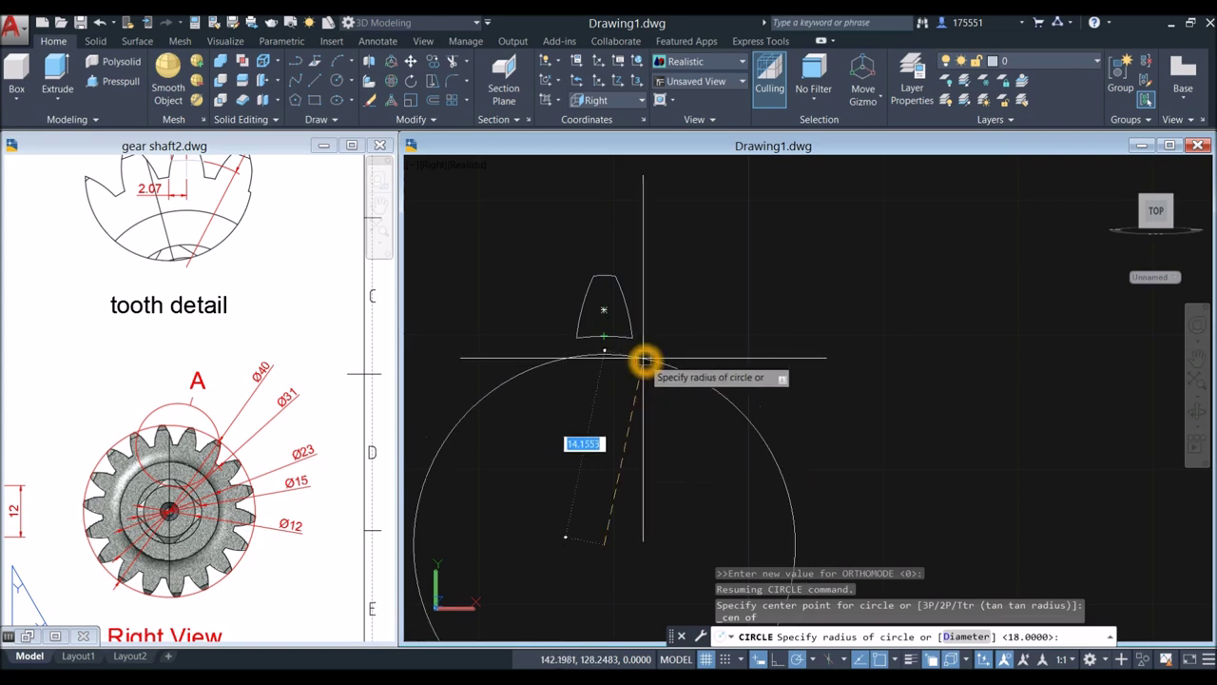
left_click(637, 337)
scroll(679, 323, "down", 5)
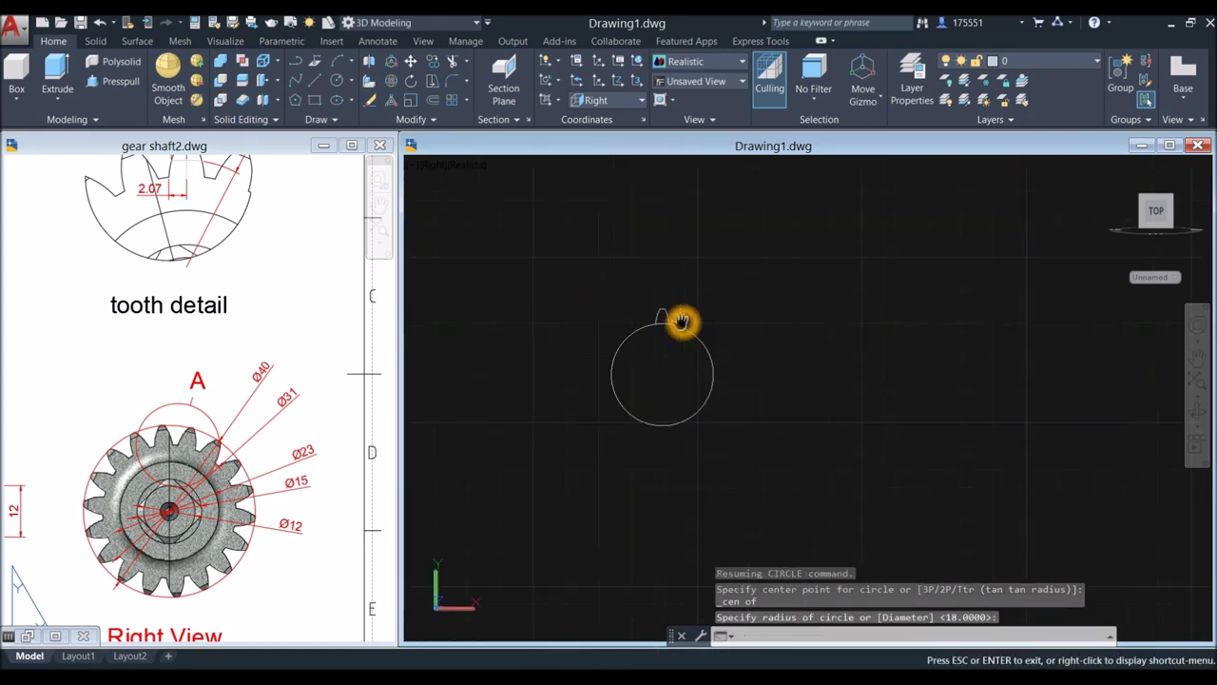
Step: Examine the Front View in the gear shaft2 drawing for the width of the gear section
left_click(249, 403)
scroll(250, 403, "down", 5)
middle_click_drag(259, 395, 307, 423)
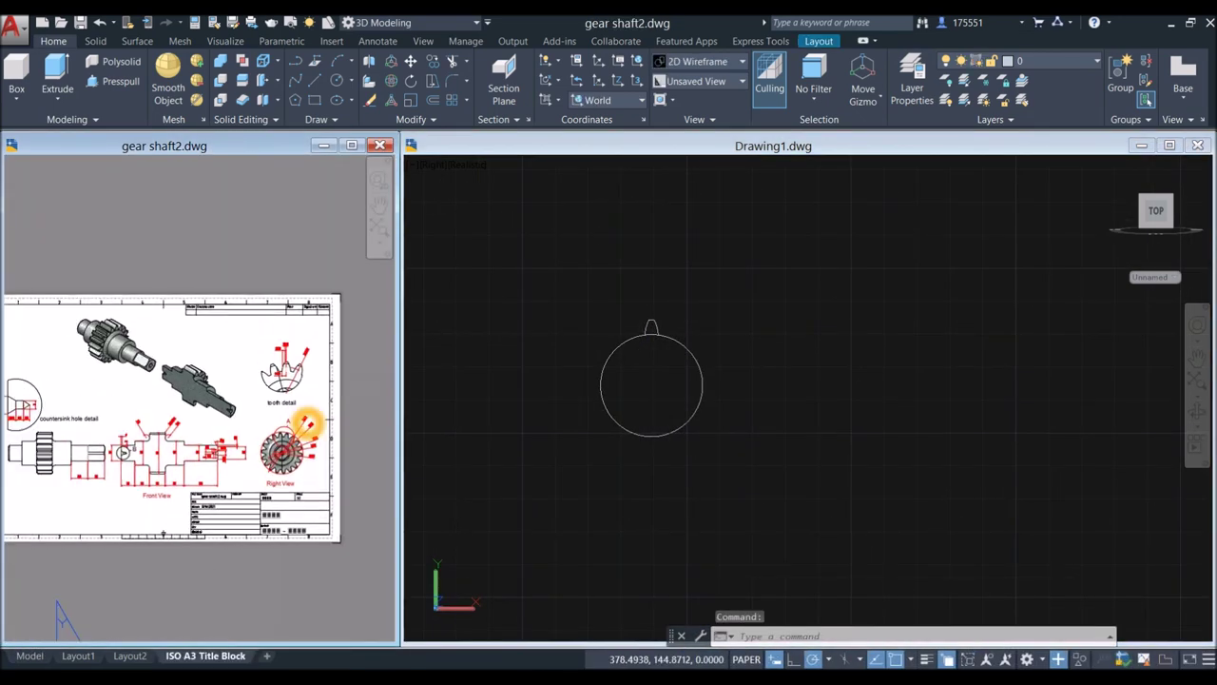
scroll(307, 423, "down", 2)
left_click(558, 388)
scroll(612, 352, "up", 2)
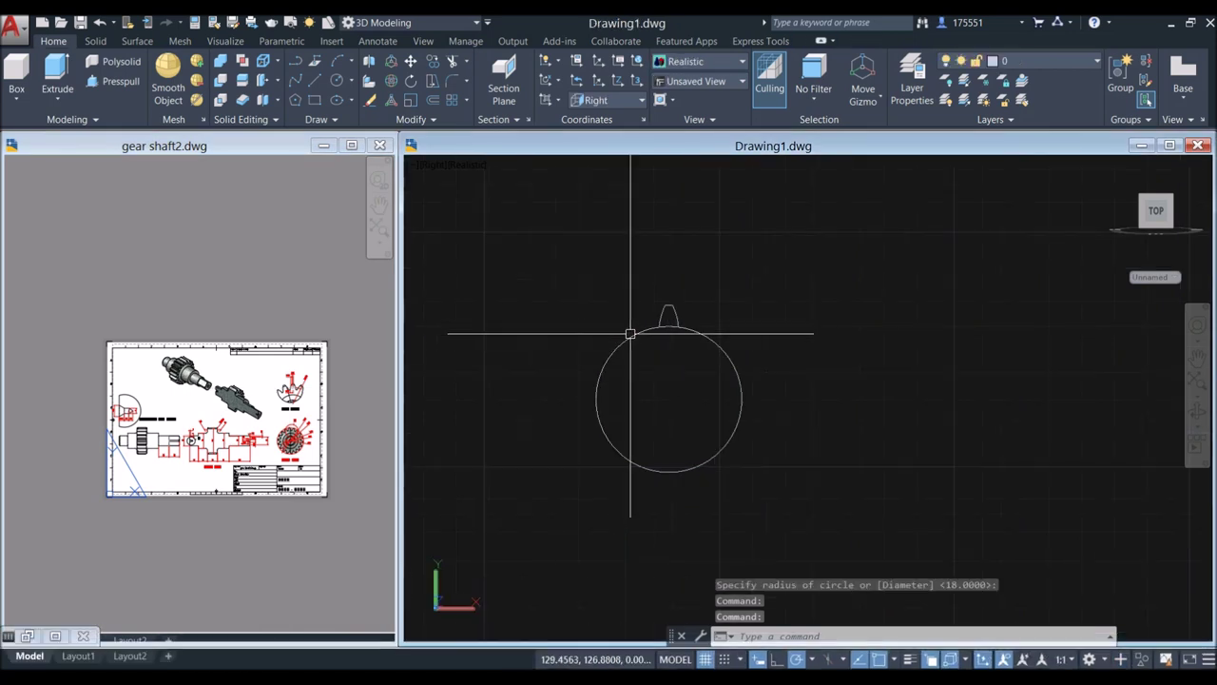
left_click(145, 483)
scroll(200, 459, "up", 6)
middle_click_drag(200, 459, 165, 473)
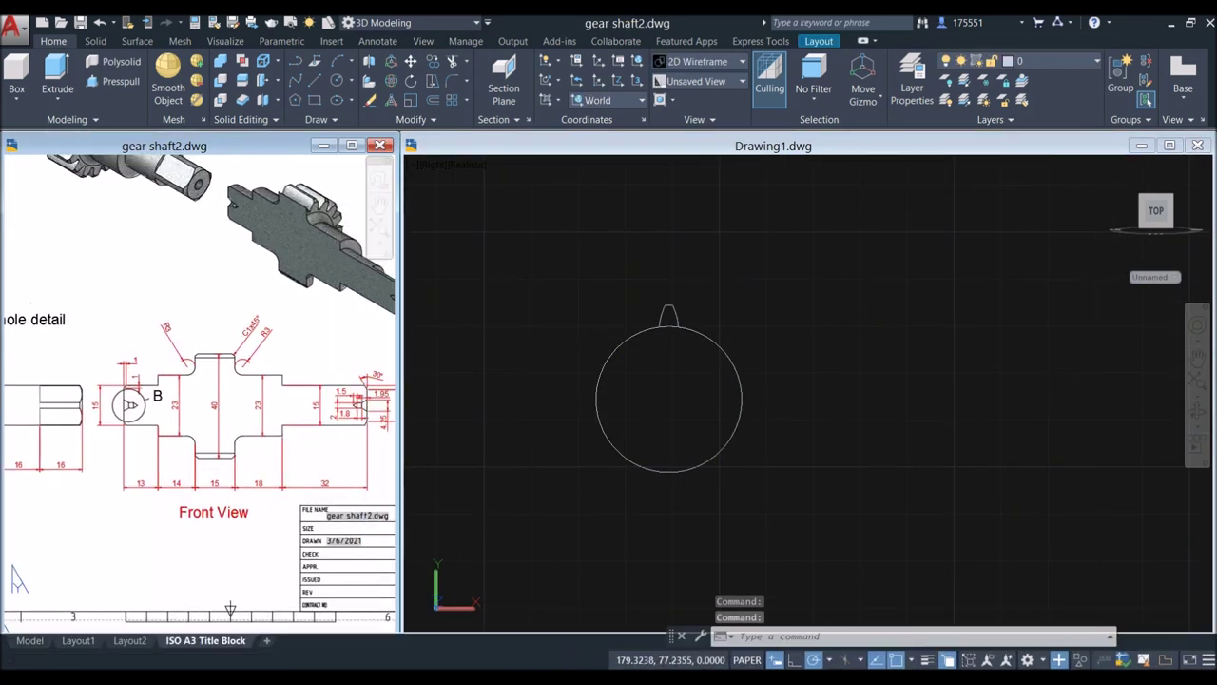
left_click(208, 489)
scroll(244, 476, "up", 2)
middle_click_drag(244, 475, 192, 643)
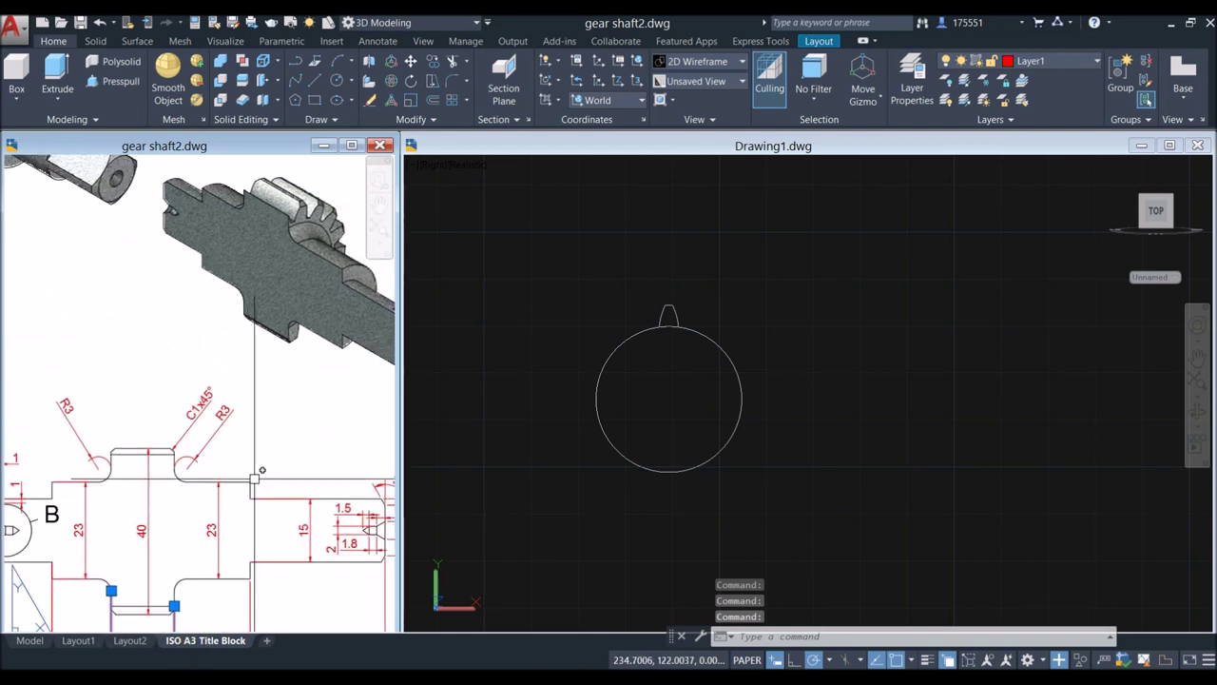
Step: In Drawing1, extrude the closed tooth profile as a solid with a height of 15
left_click(585, 419)
middle_click_drag(559, 417, 655, 477, "shift")
left_click(57, 71)
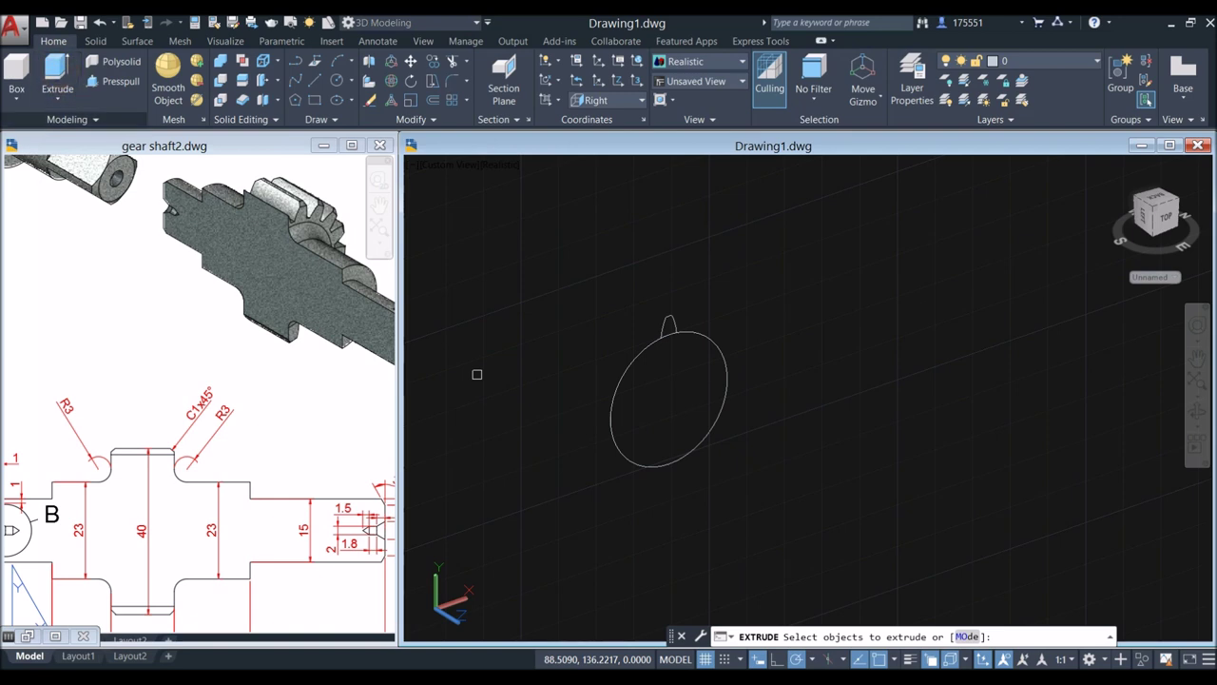
scroll(671, 313, "up", 3)
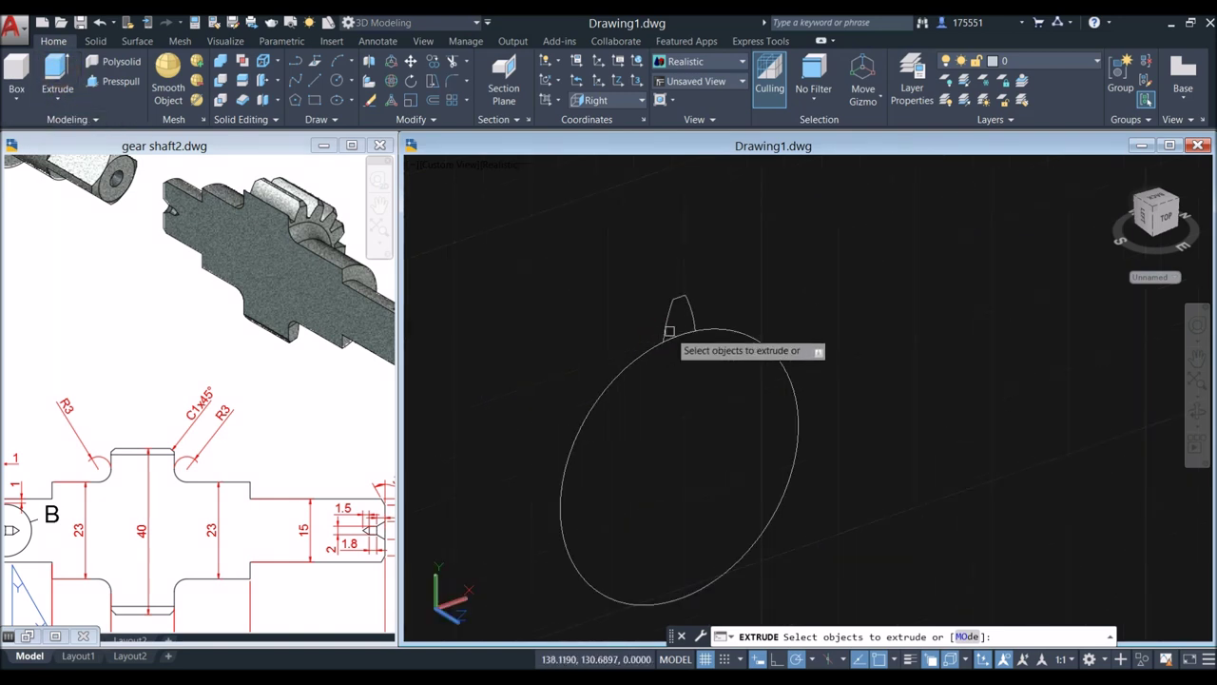
left_click(671, 312)
right_click(745, 264)
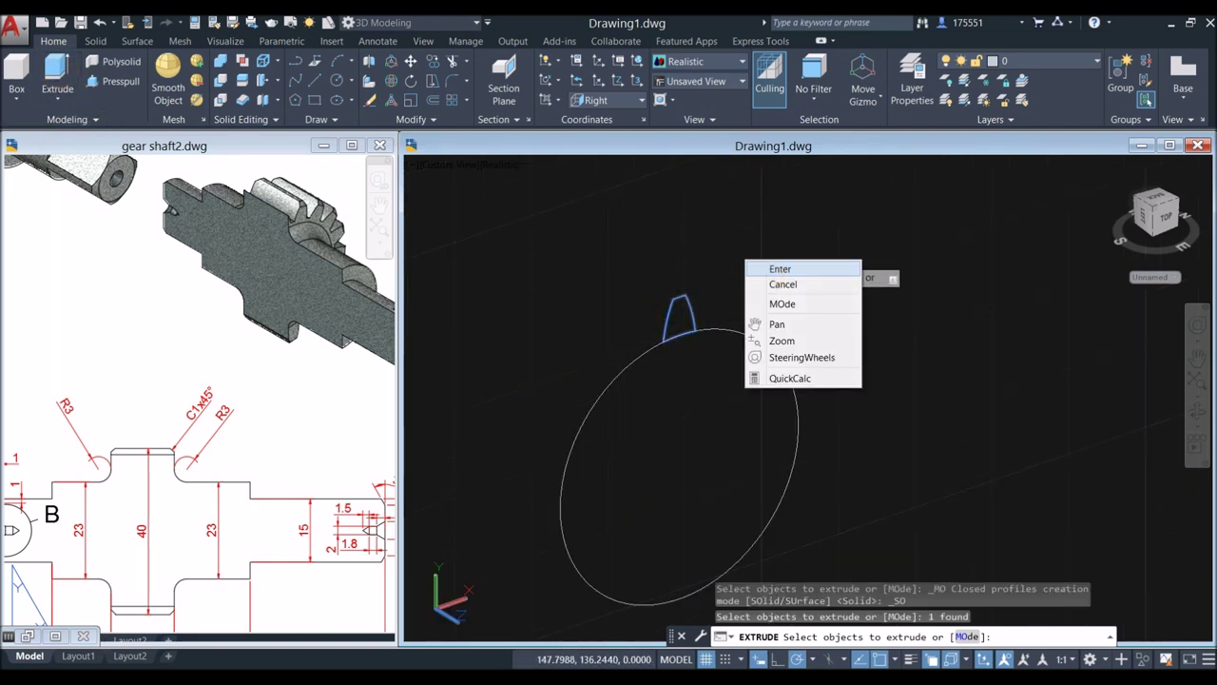
left_click(780, 269)
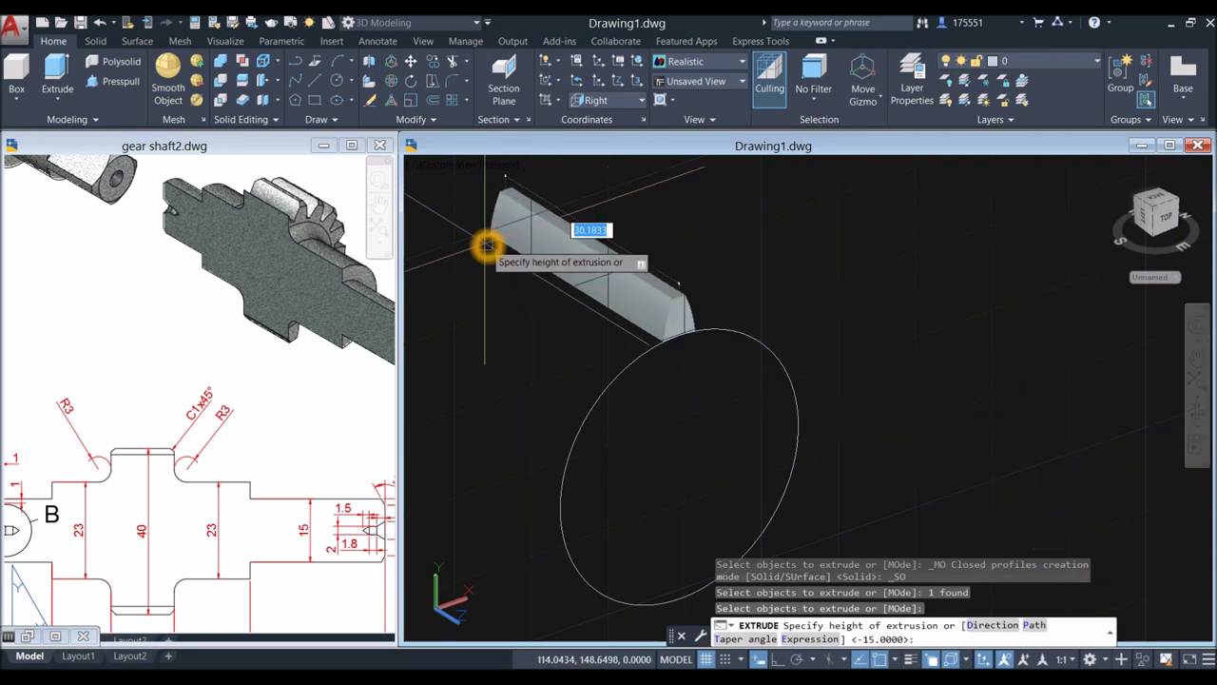
key("Return")
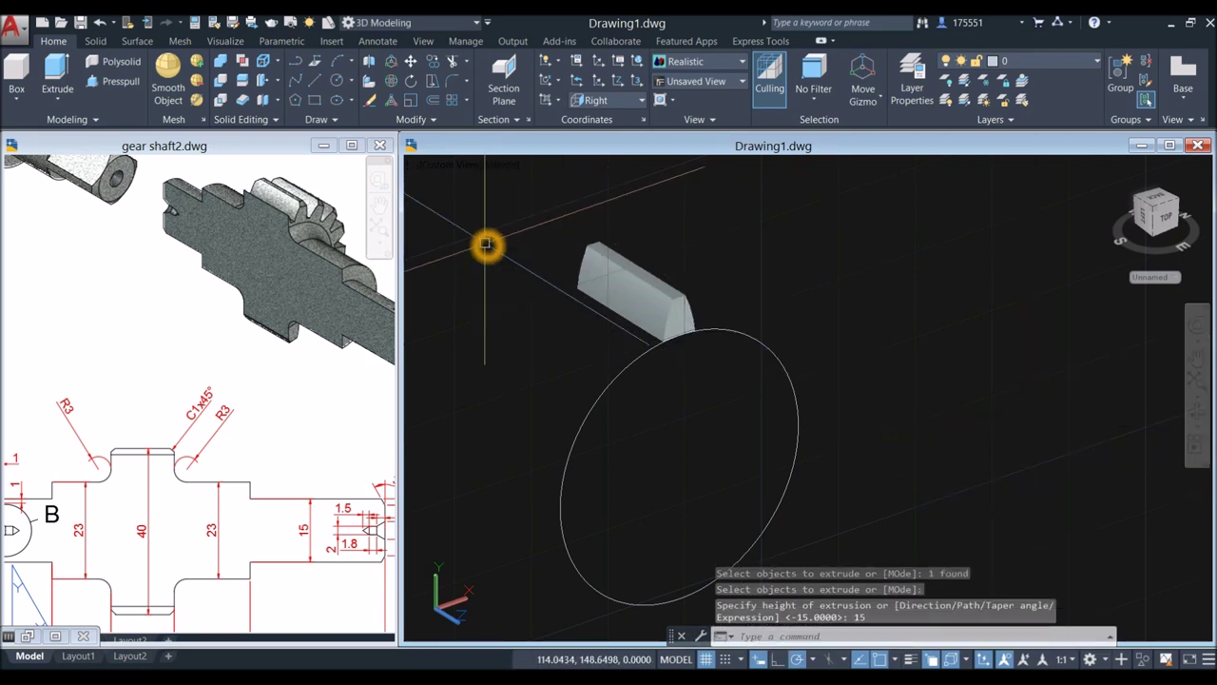
Step: Inspect the chamfer callout at the gear section's outer corner in the gear shaft2 Front View
left_click(286, 386)
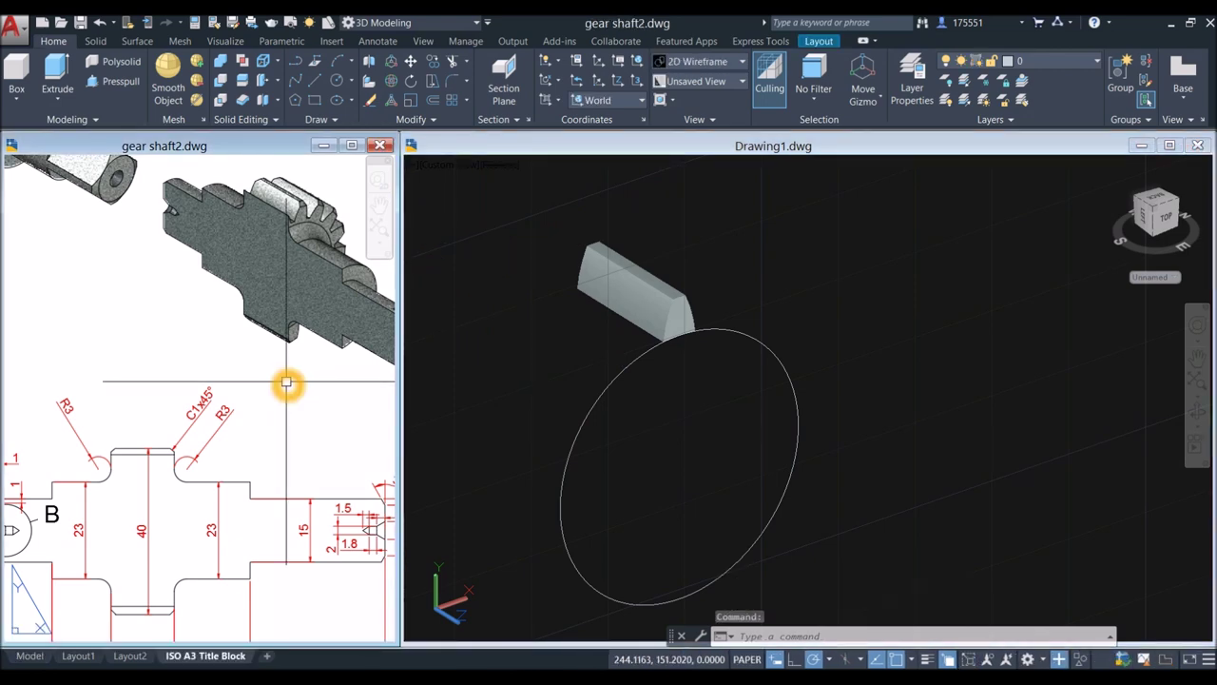
left_click(176, 472)
scroll(175, 471, "up", 1)
scroll(221, 336, "up", 4)
key("Escape")
left_click(230, 308)
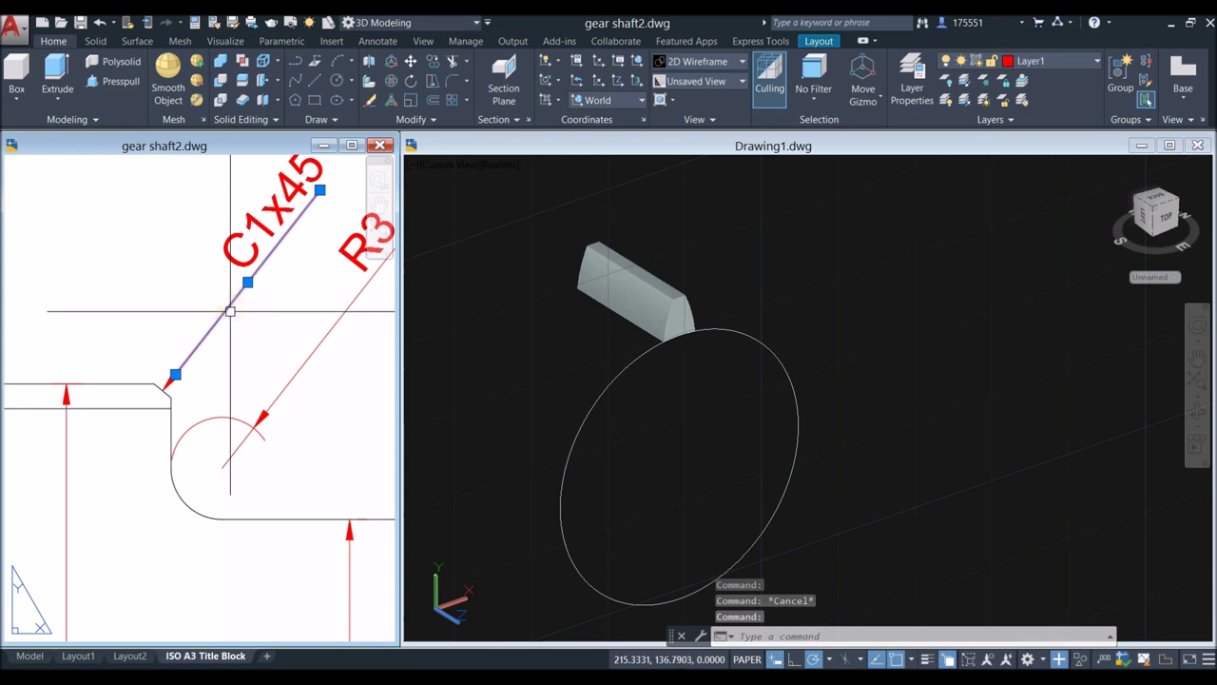
key("Escape")
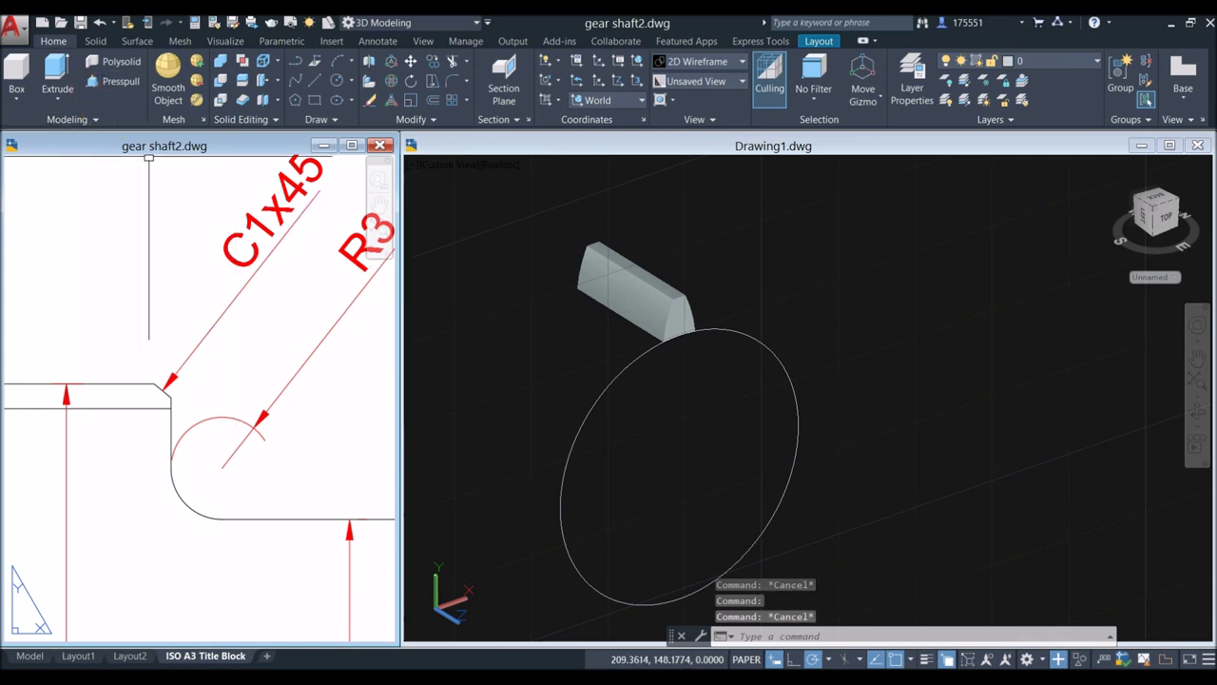
Step: Start an edge chamfer in Drawing1 with both Distance1 and Distance2 set to 1
left_click(95, 41)
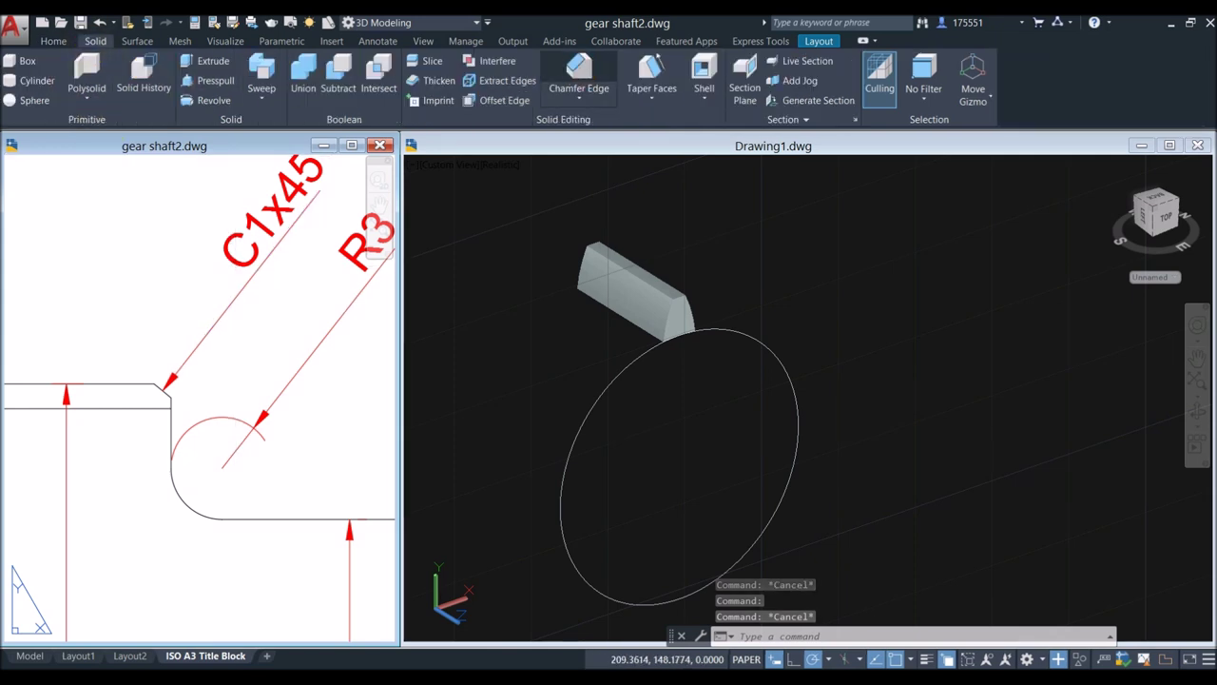
left_click(579, 69)
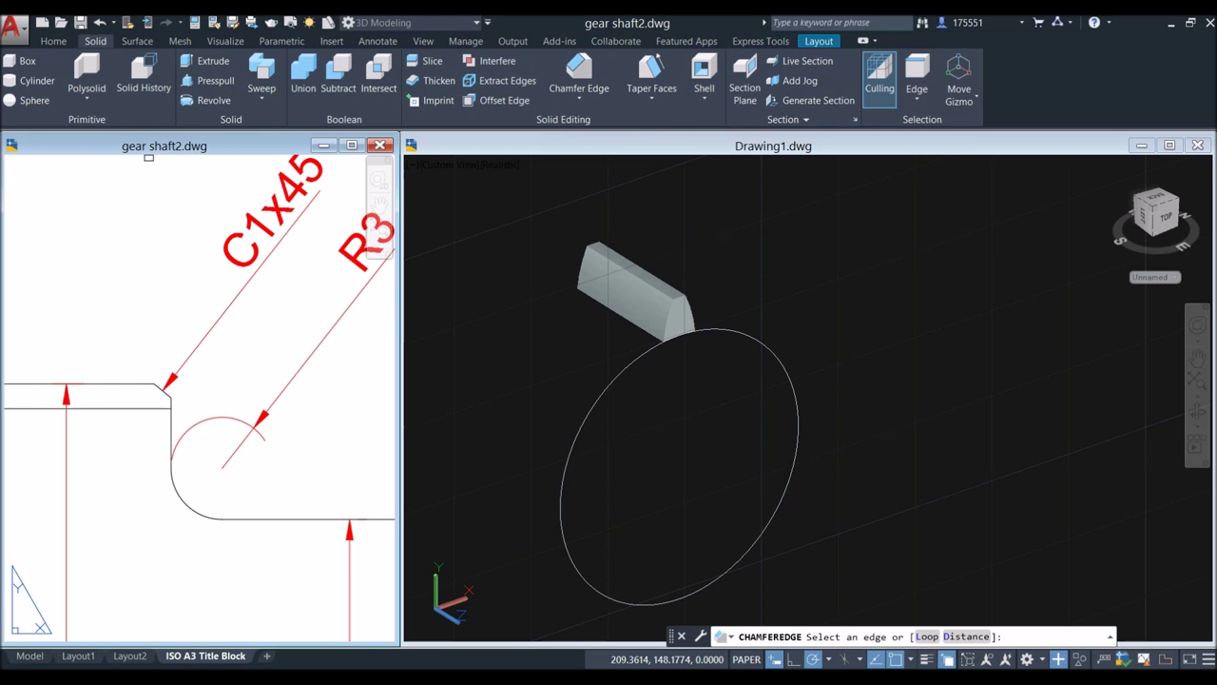
left_click(927, 618)
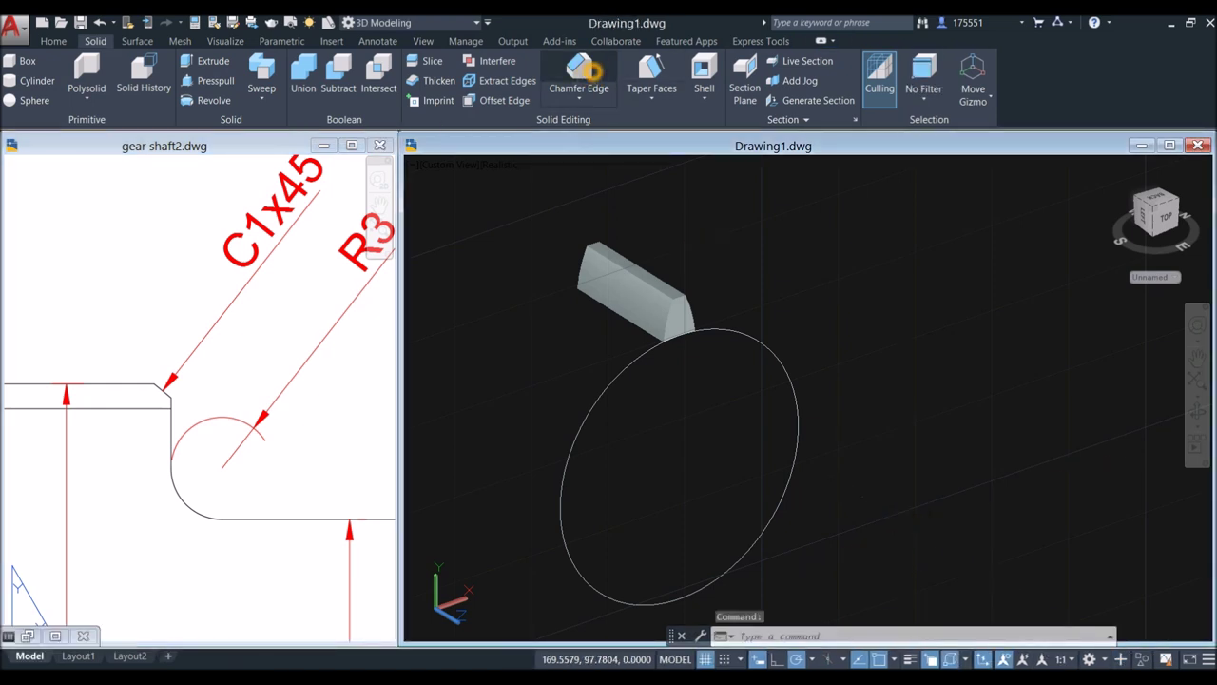
scroll(977, 620, "up", 3)
middle_click_drag(977, 620, 915, 527)
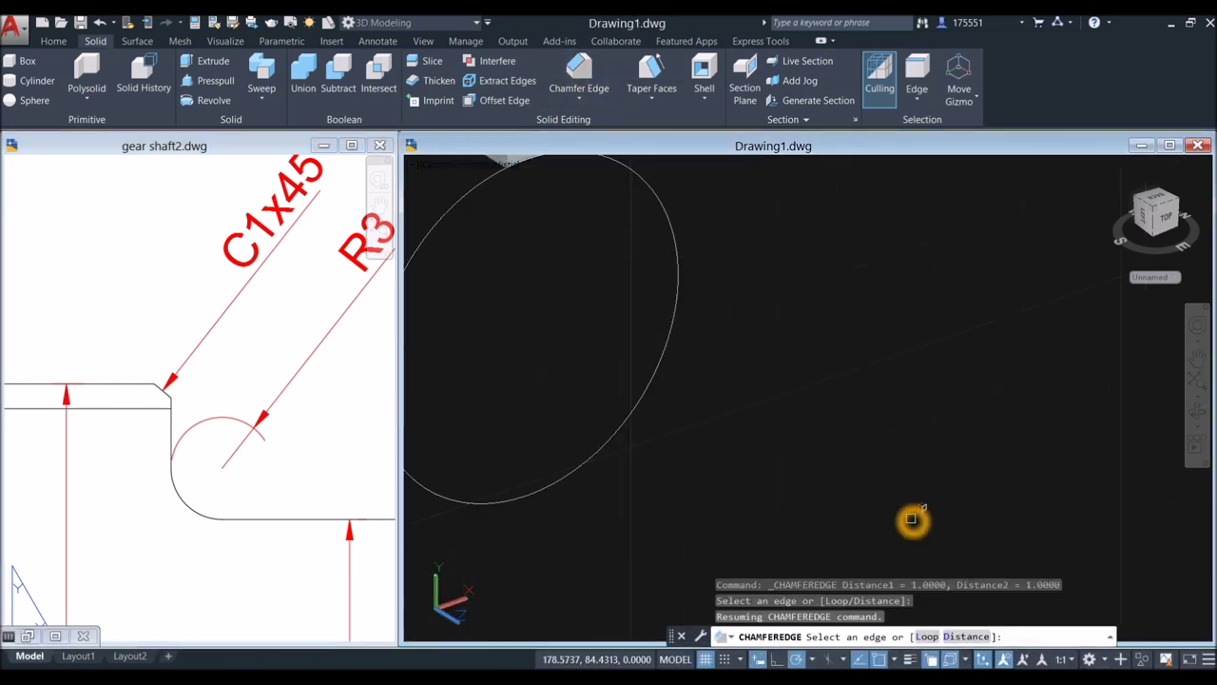
scroll(912, 521, "down", 6)
scroll(989, 616, "up", 3)
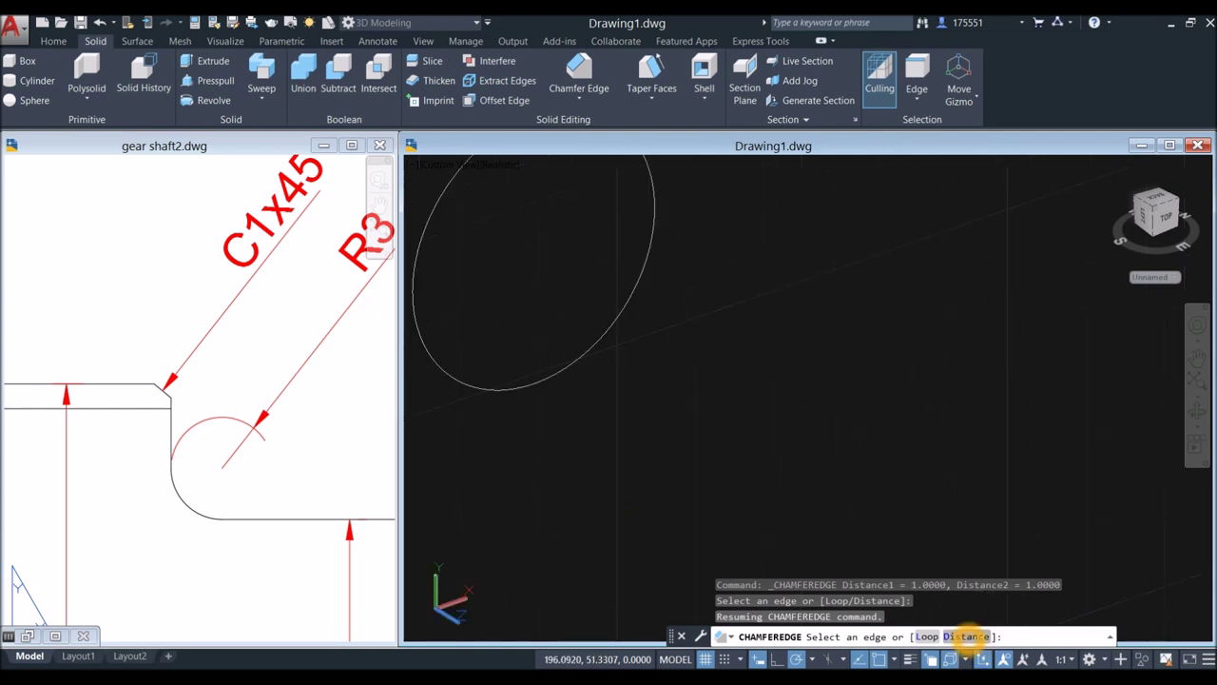
left_click(966, 636)
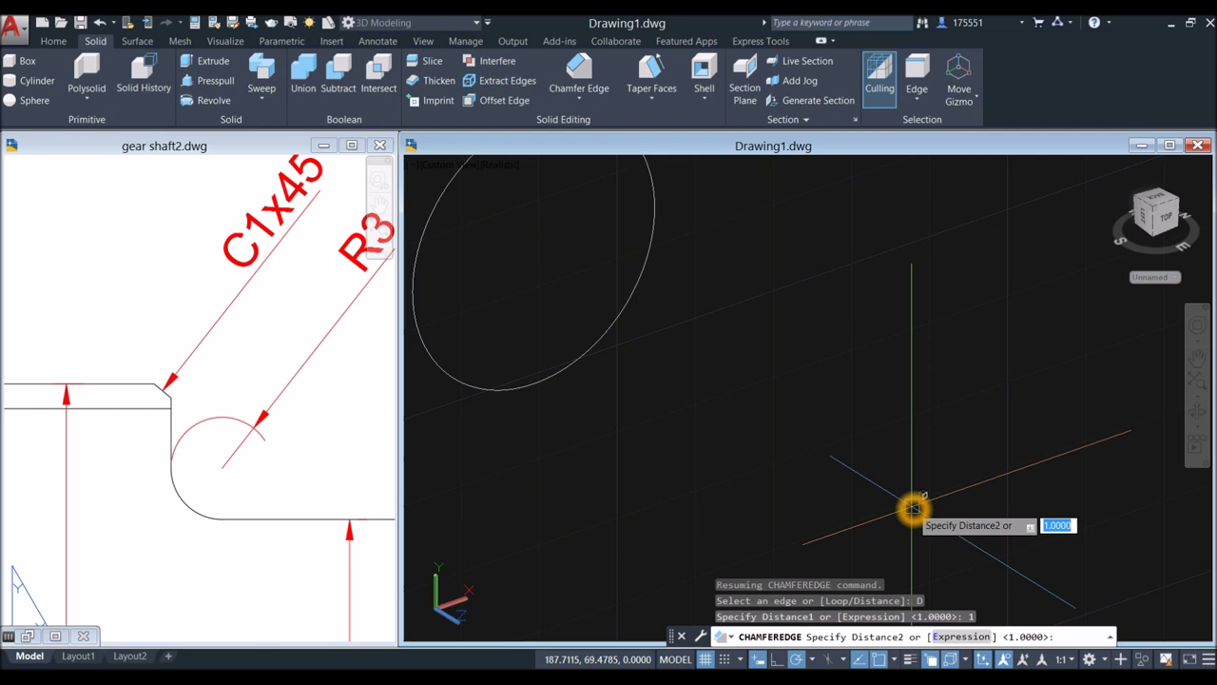
key("Return")
Step: Chamfer the tip edges at both ends of the tooth's top face with both distances at 1
scroll(903, 501, "down", 2)
middle_click_drag(897, 500, 884, 540)
scroll(670, 293, "up", 5)
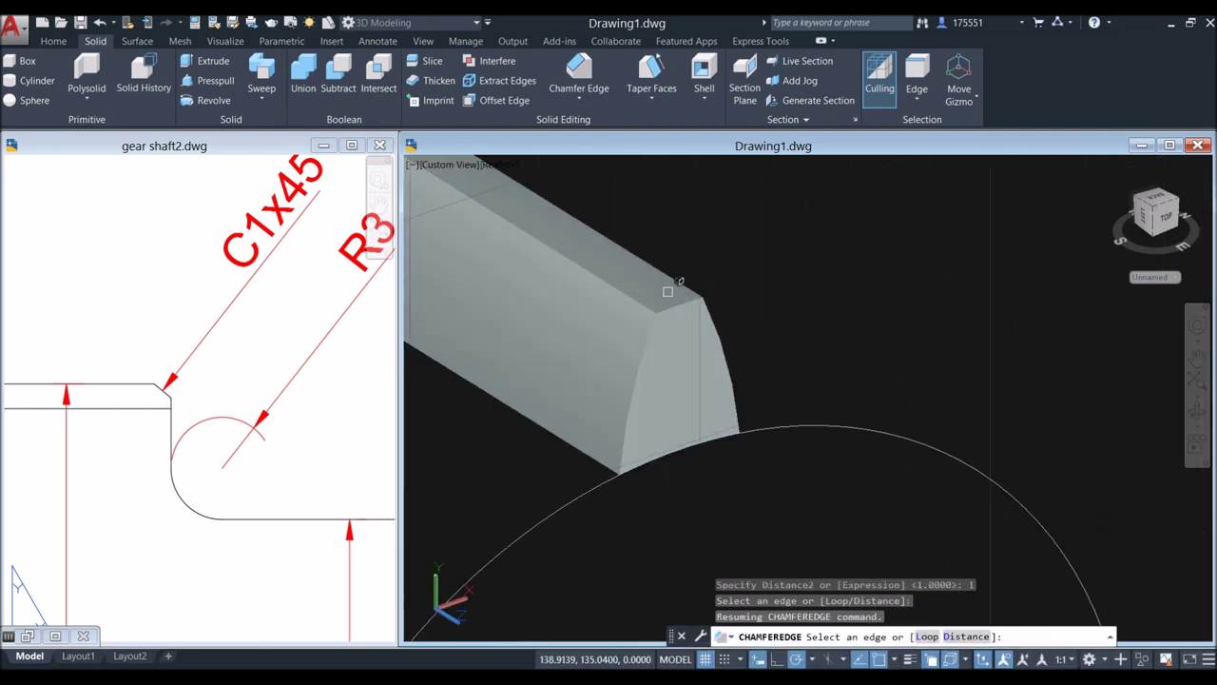
left_click(674, 305)
scroll(677, 310, "down", 3)
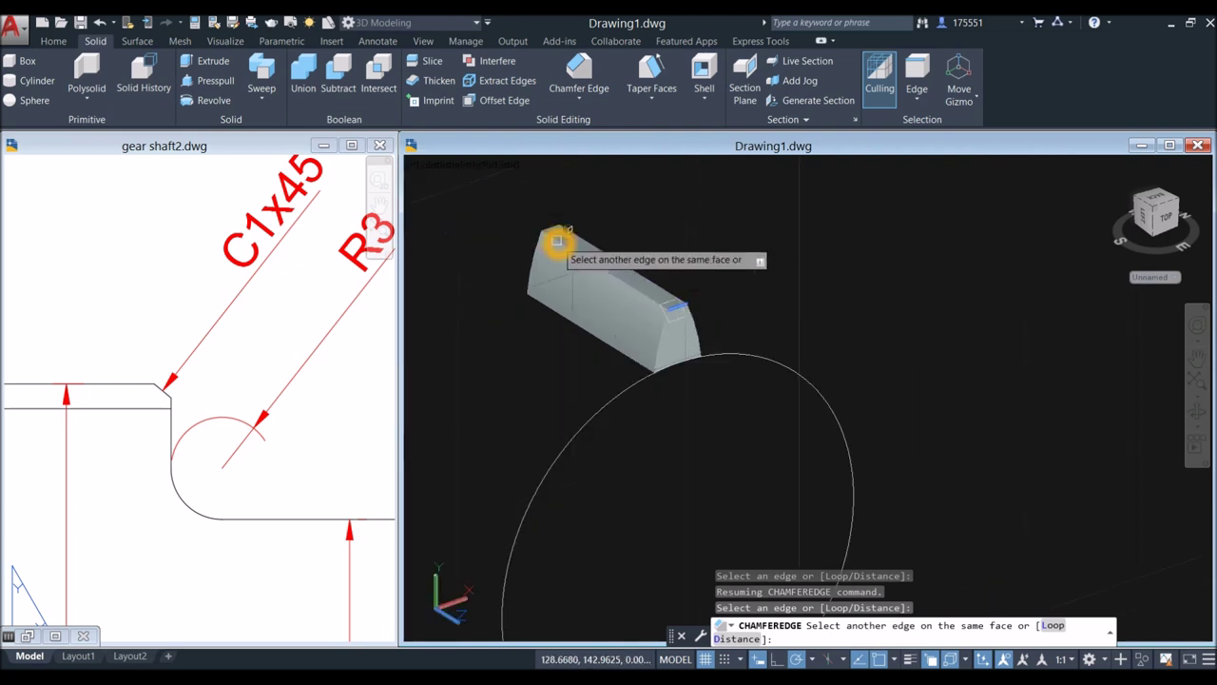
scroll(549, 228, "up", 2)
left_click(550, 228)
right_click(676, 216)
left_click(695, 220)
right_click(704, 225)
left_click(715, 228)
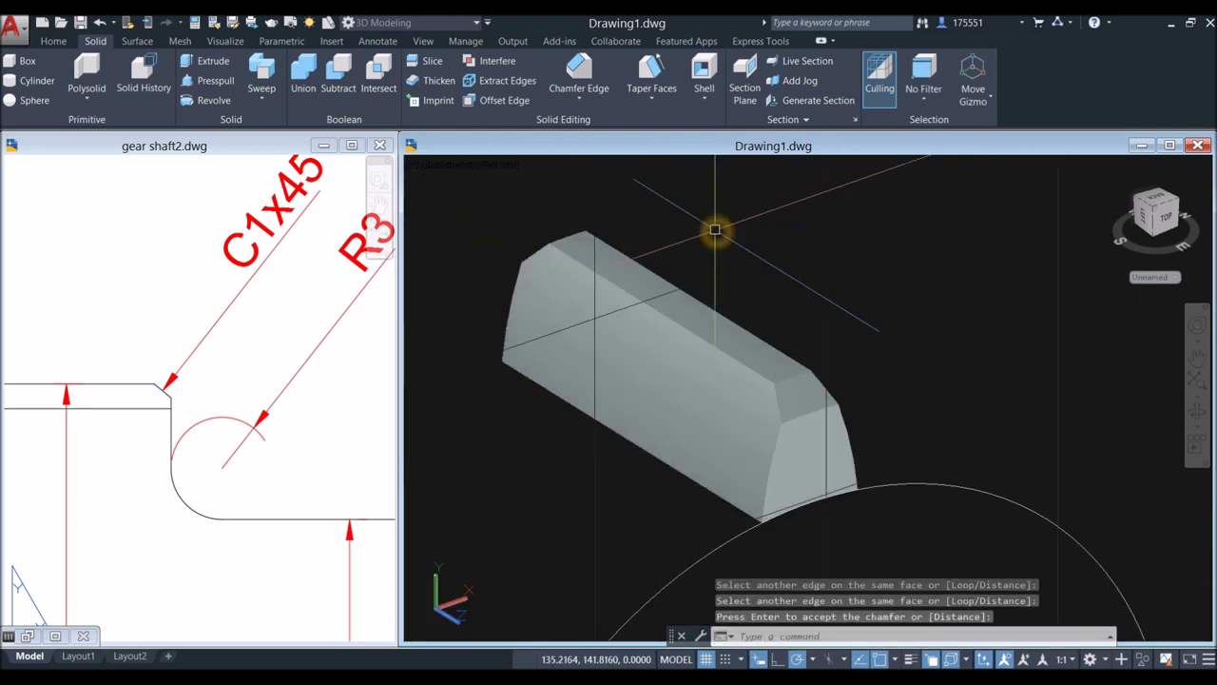
scroll(716, 230, "down", 3)
middle_click_drag(715, 230, 687, 296, "shift")
Step: Show the whole gear shaft2 sheet for reference and set Drawing1 to the Right view
left_click(299, 386)
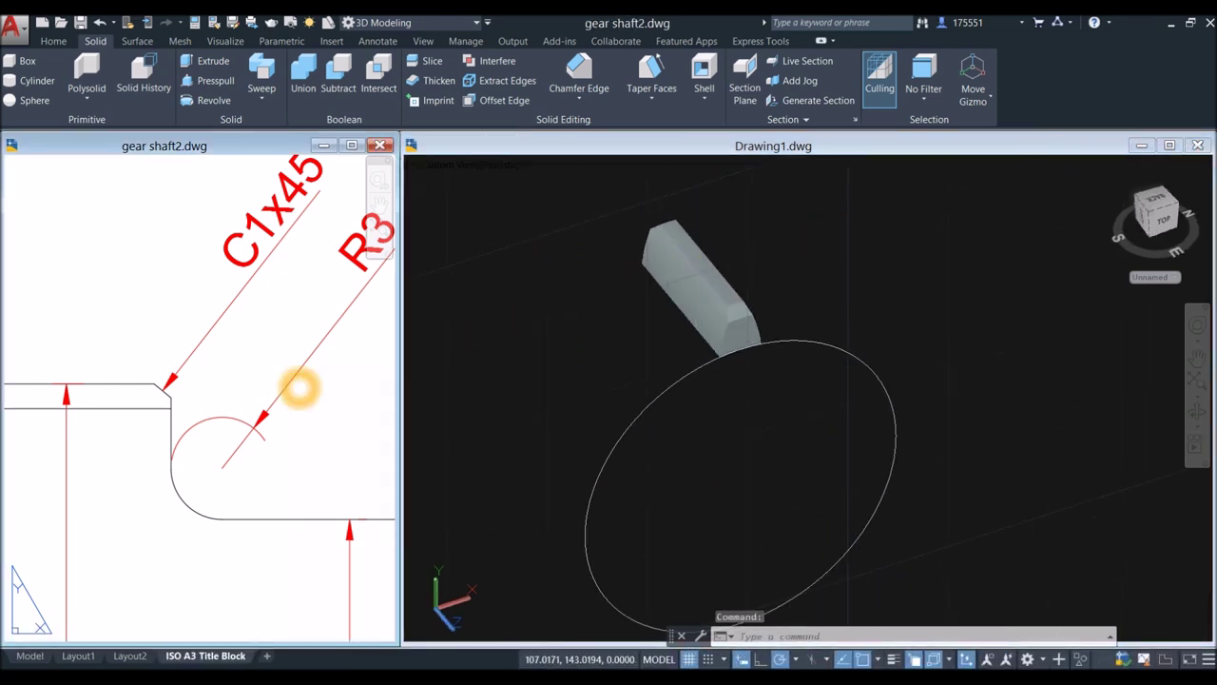
scroll(299, 382, "down", 3)
scroll(299, 380, "down", 4)
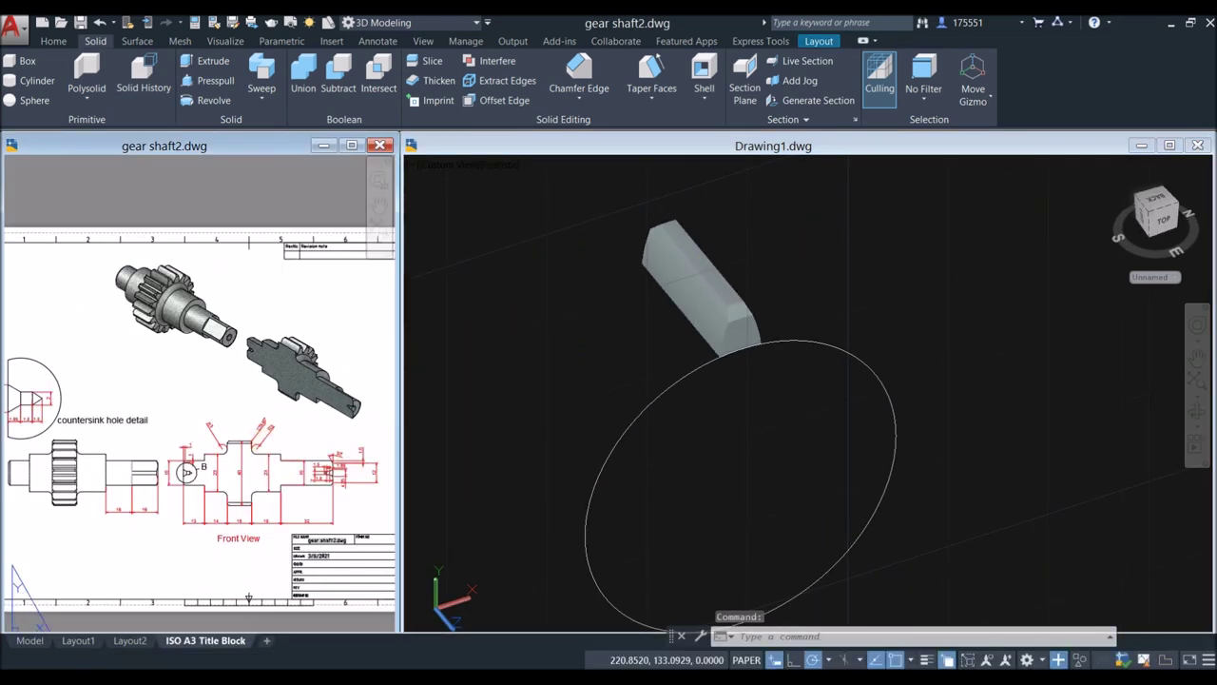
left_click(695, 398)
left_click(823, 315)
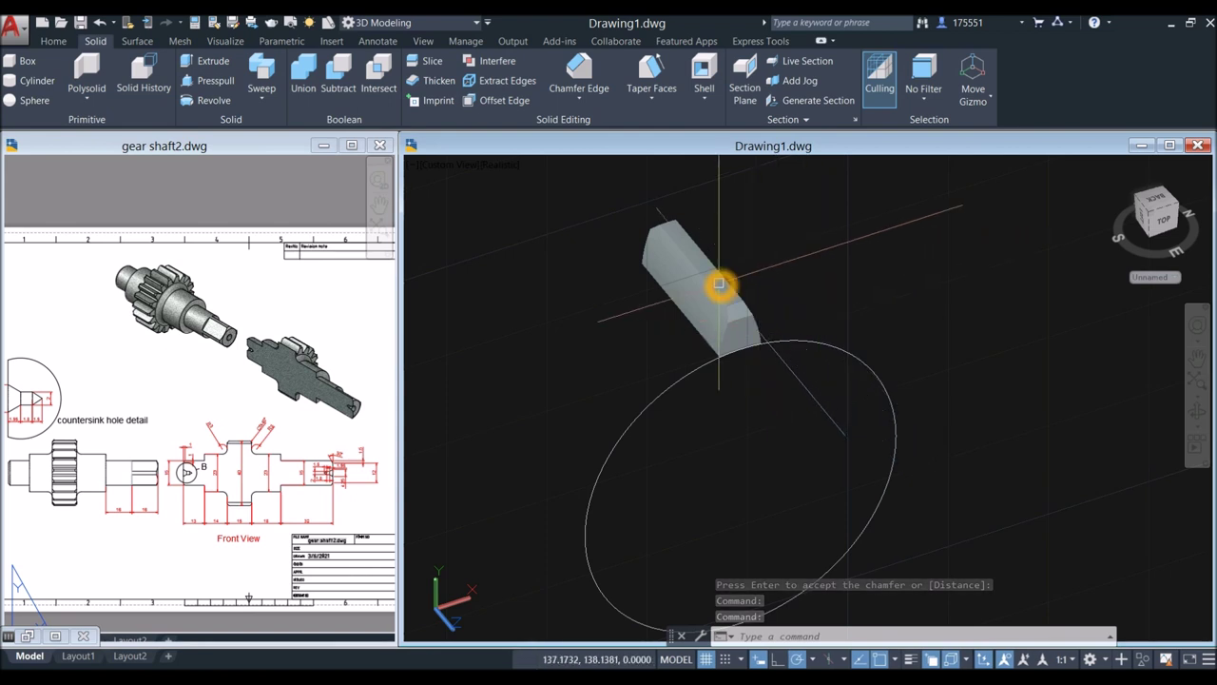
left_click(463, 164)
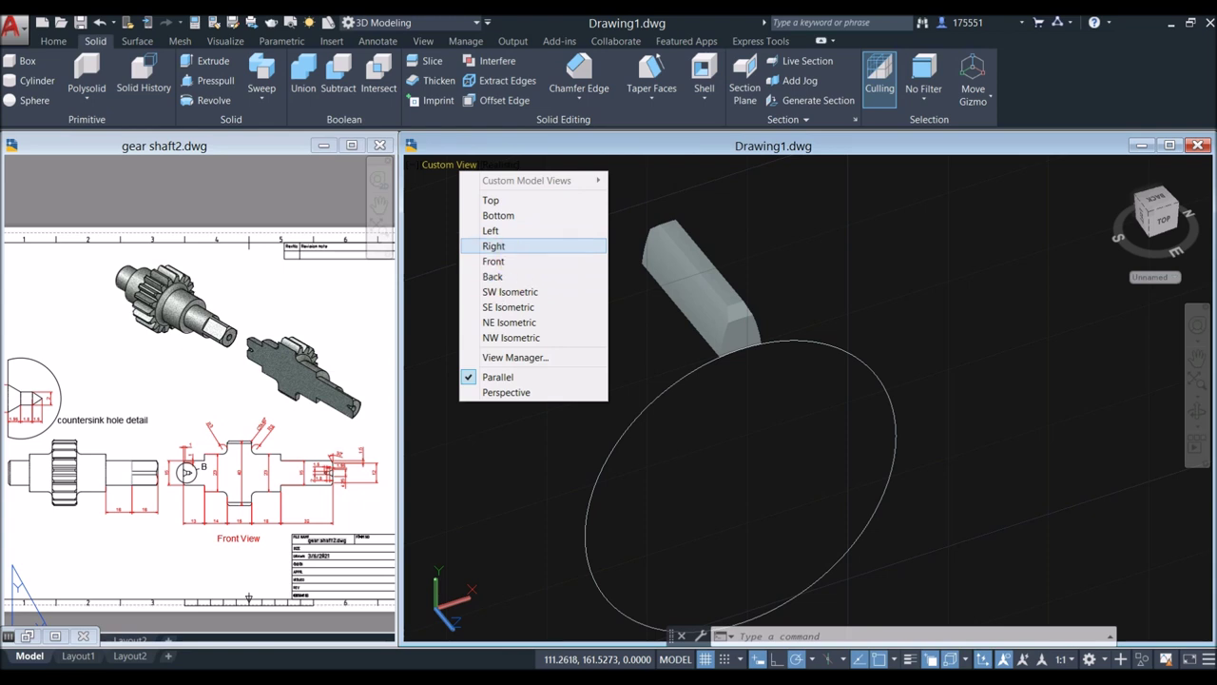
left_click(514, 245)
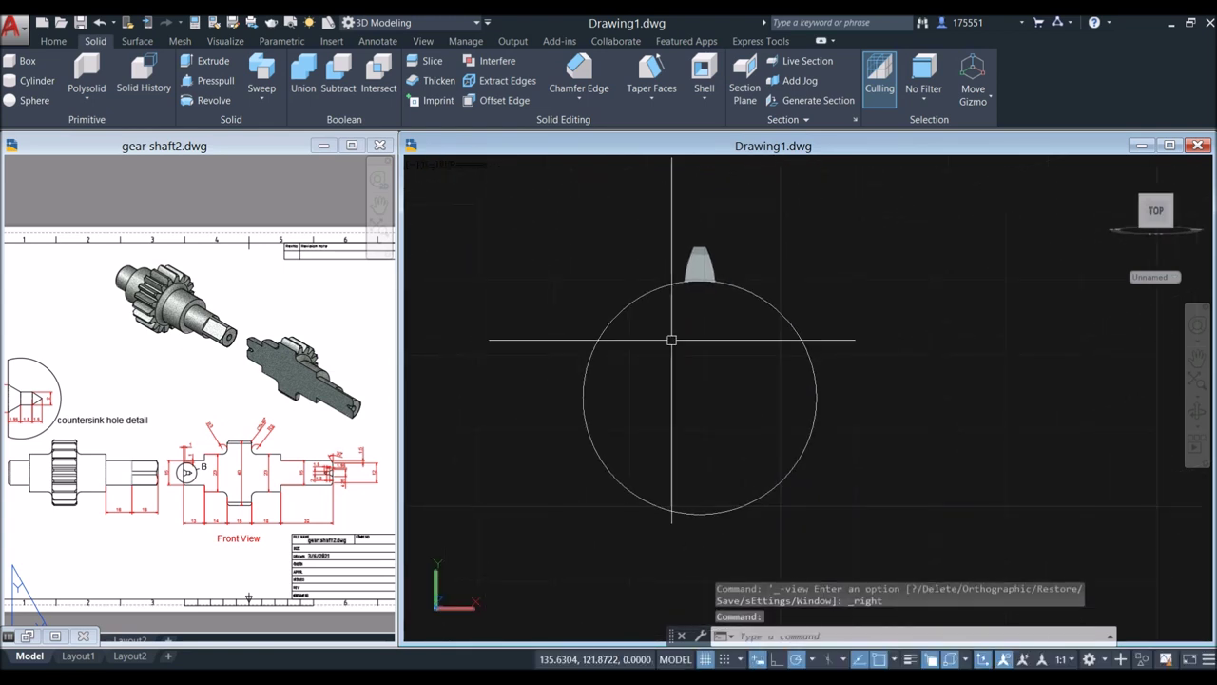
Step: Create a polar array of the chamfered tooth around the gear body circle's center with 18 items over 360 degrees
type("arr")
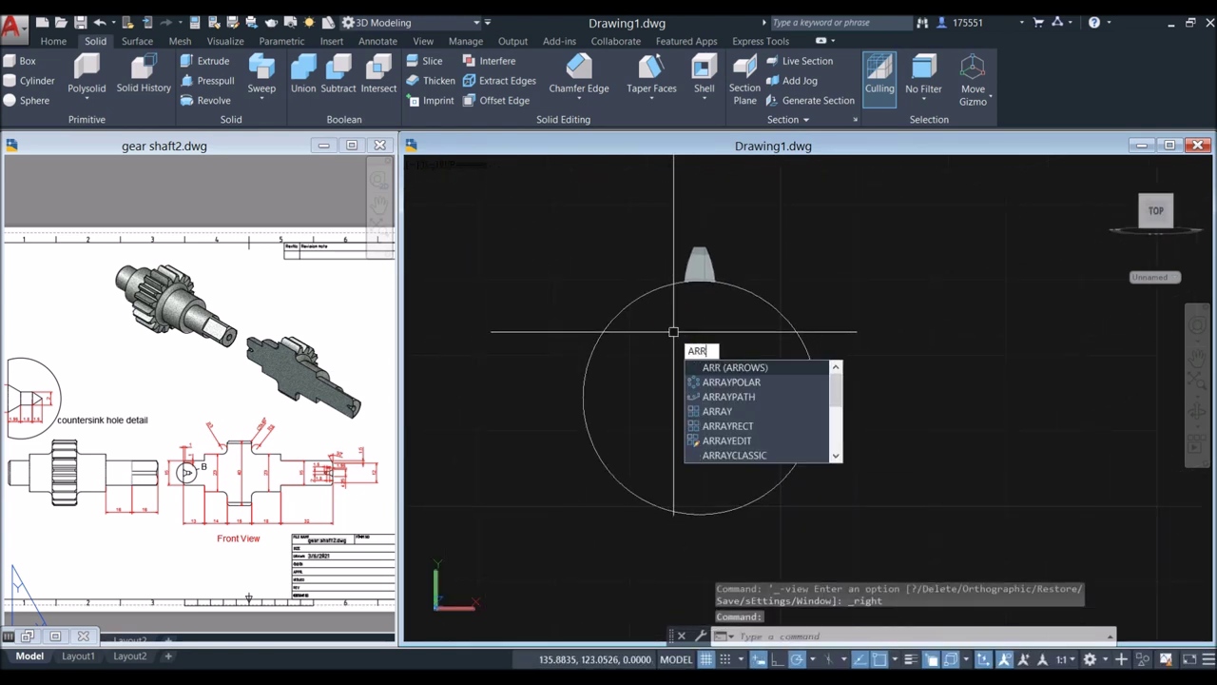
left_click(745, 380)
scroll(715, 274, "up", 3)
left_click(704, 271)
key("Return")
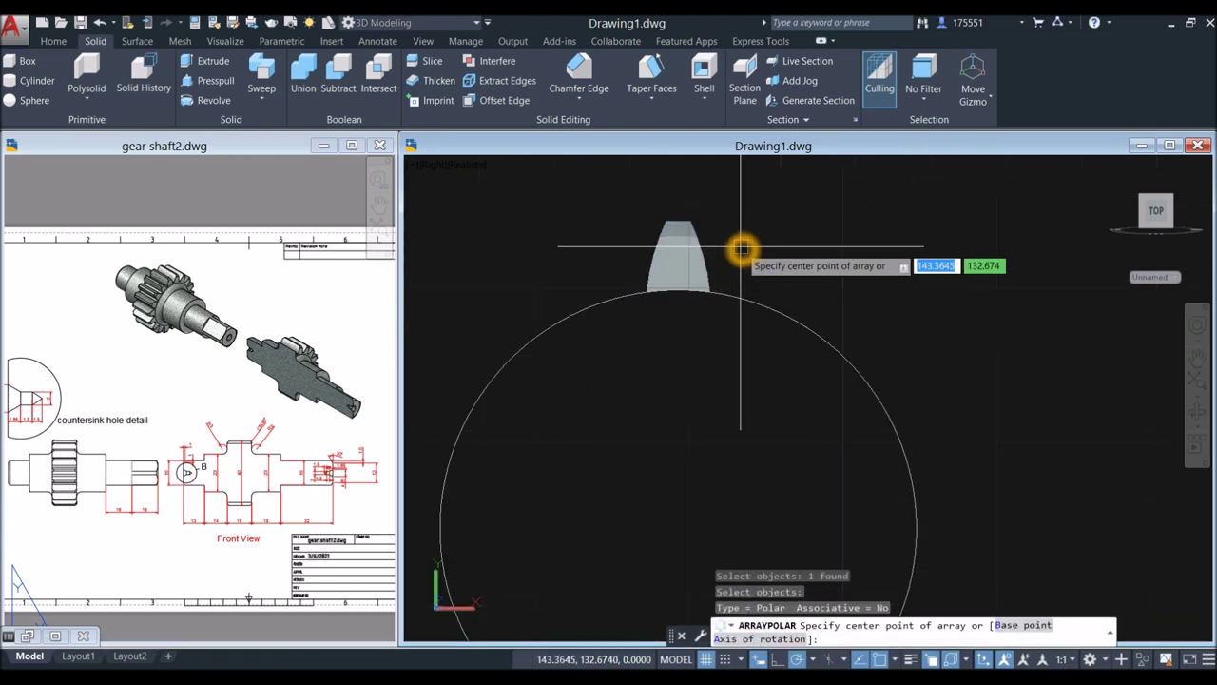
scroll(740, 250, "down", 2)
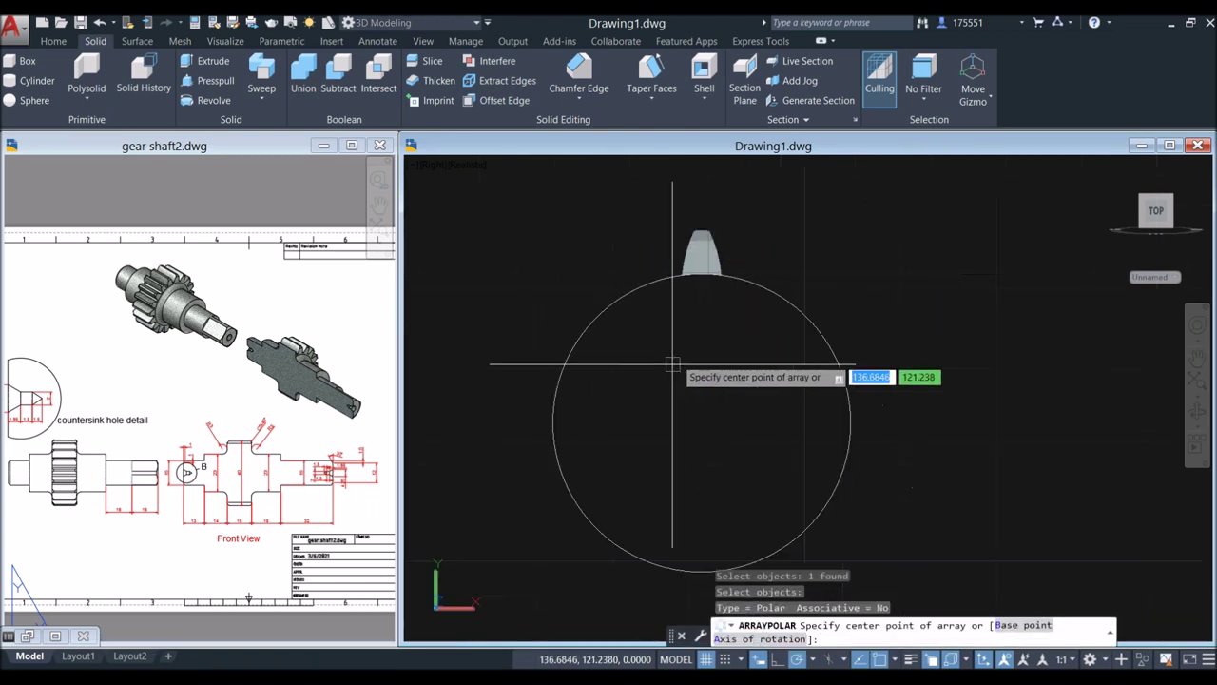
left_click(699, 421)
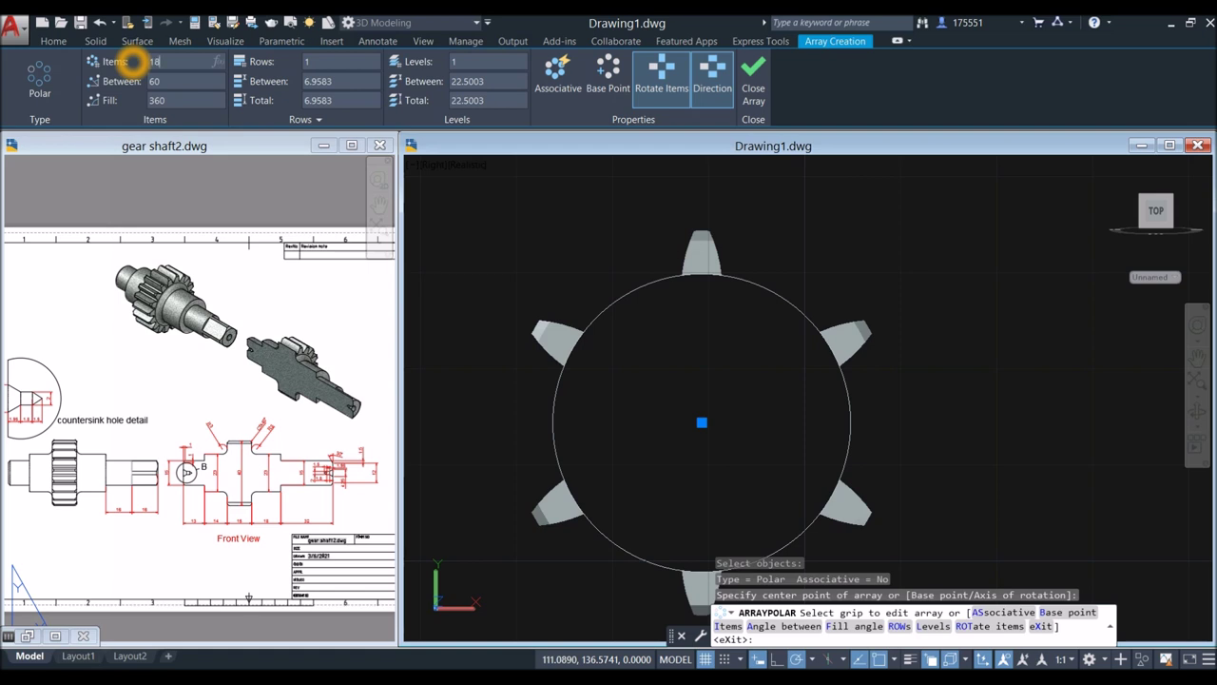
type("18")
key("Return")
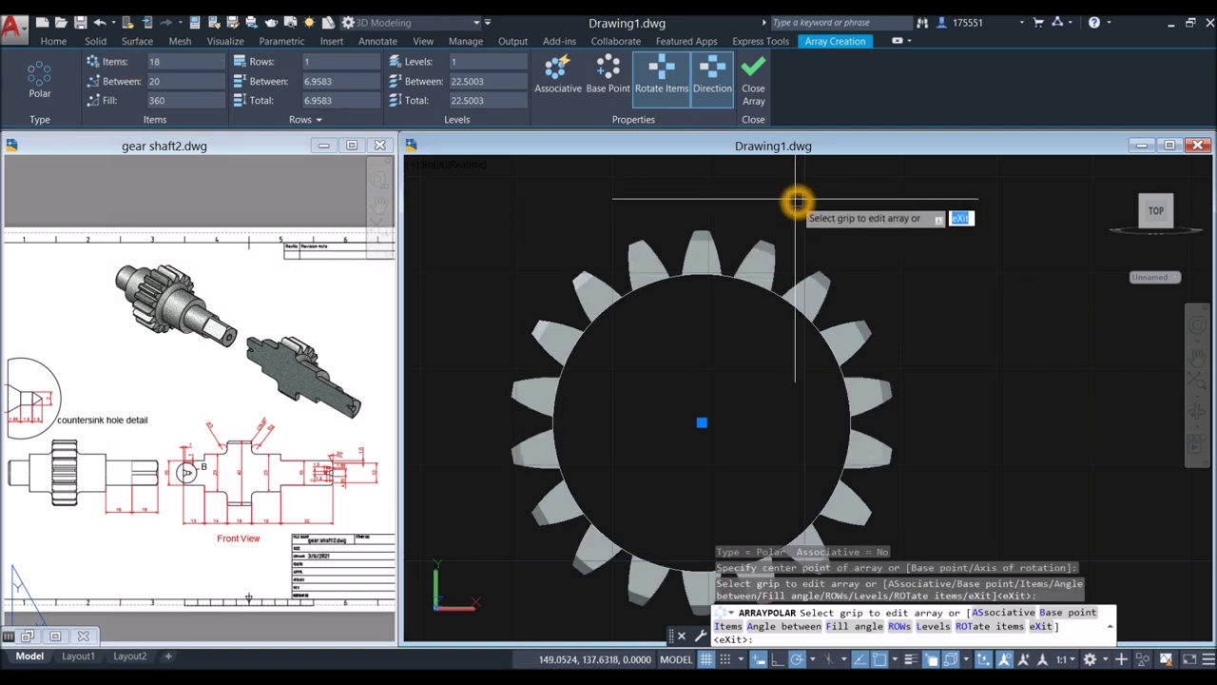
key("Escape")
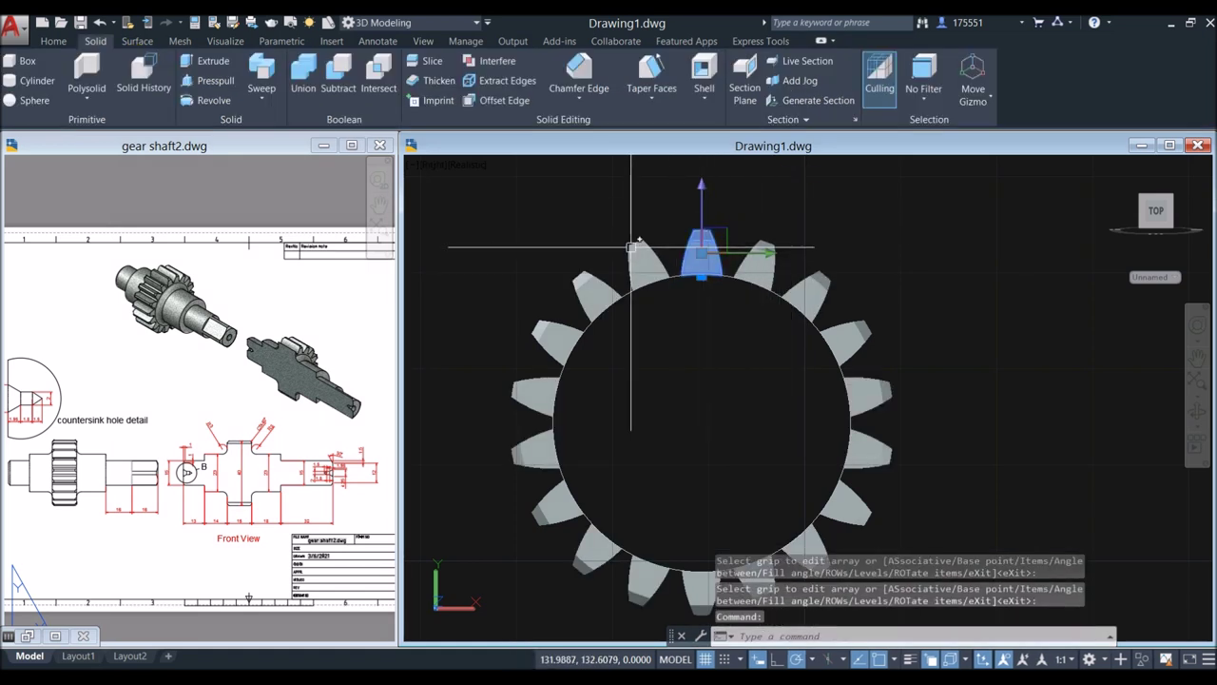
Step: Show the toothed ring in an oblique 3D view and turn off the drawing grid in Drawing1
scroll(633, 249, "down", 5)
middle_click_drag(633, 249, 564, 389, "shift")
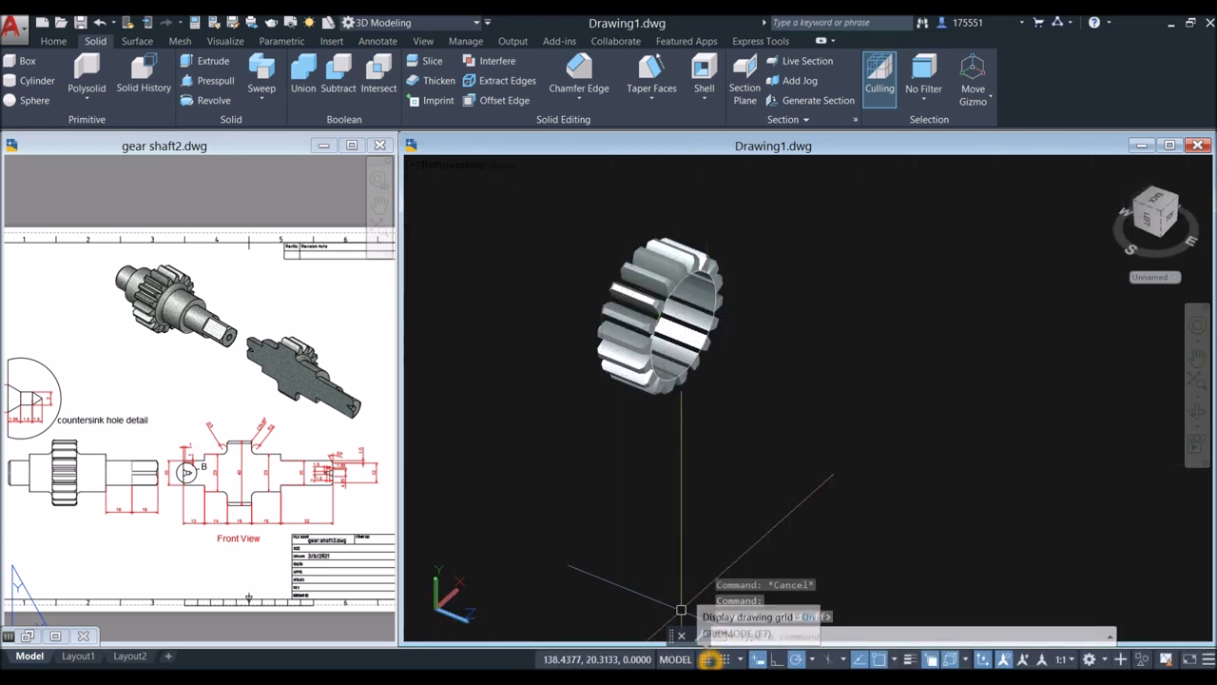
left_click(379, 399)
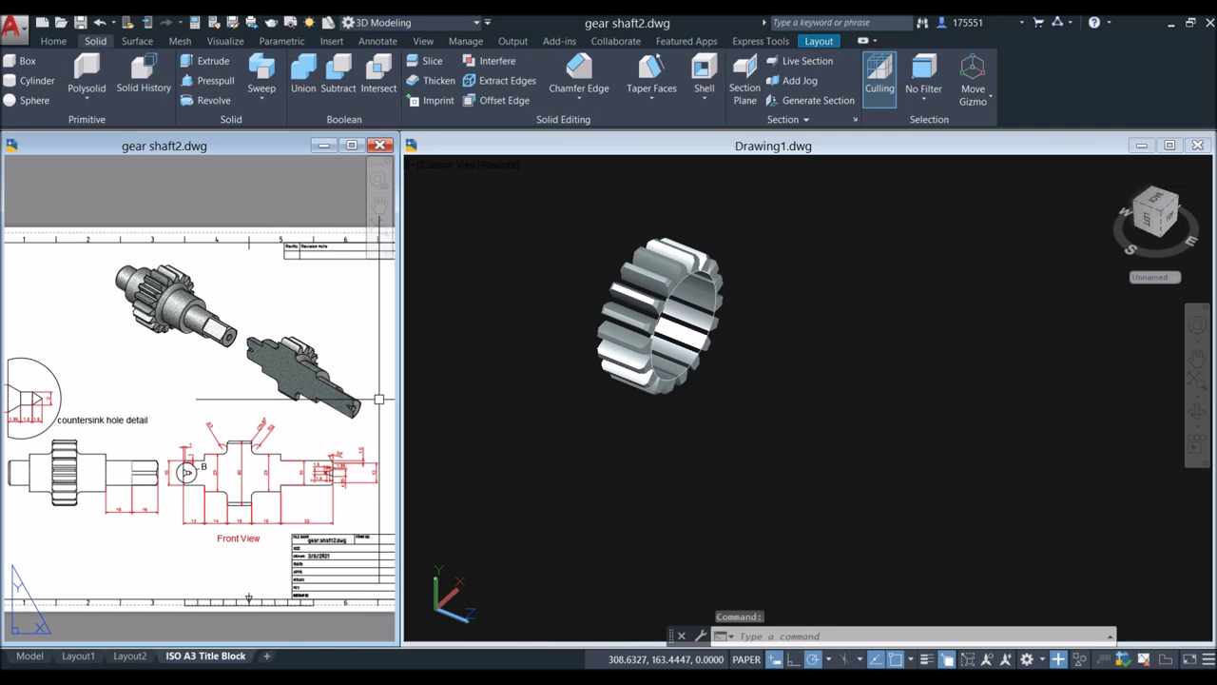
left_click(816, 292)
Step: Extrude the gear body circle as a solid with a height of -15, along the full length of the teeth
scroll(682, 292, "up", 6)
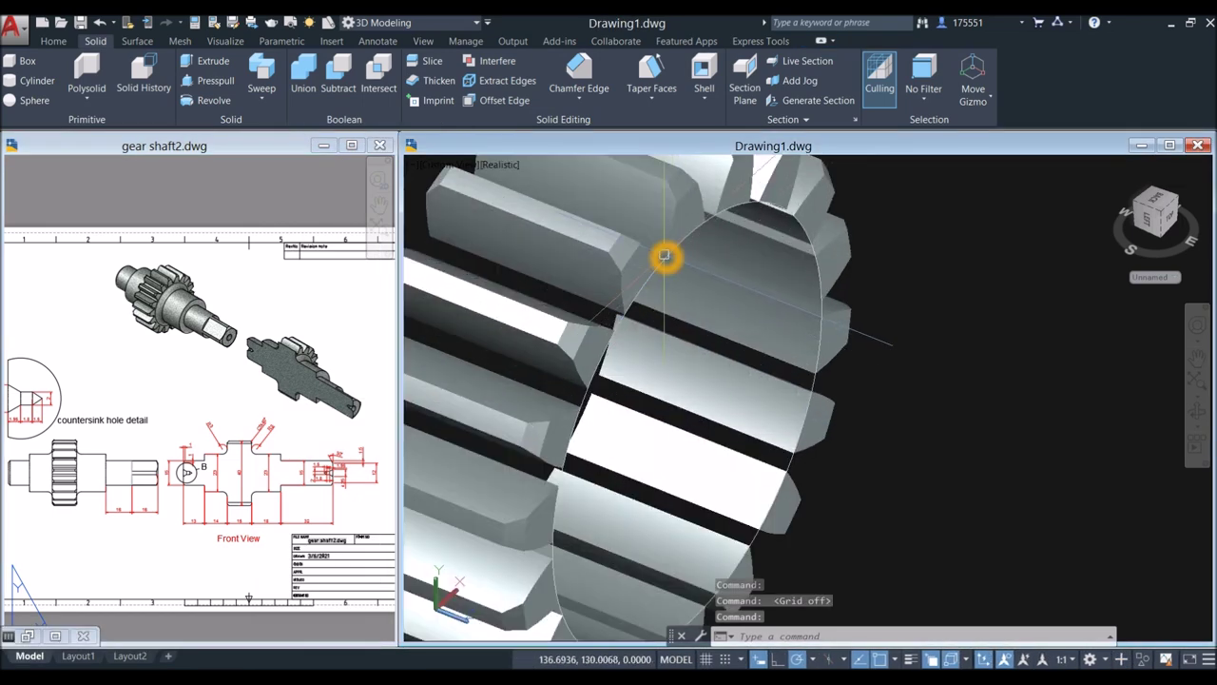
left_click(658, 252)
left_click(53, 41)
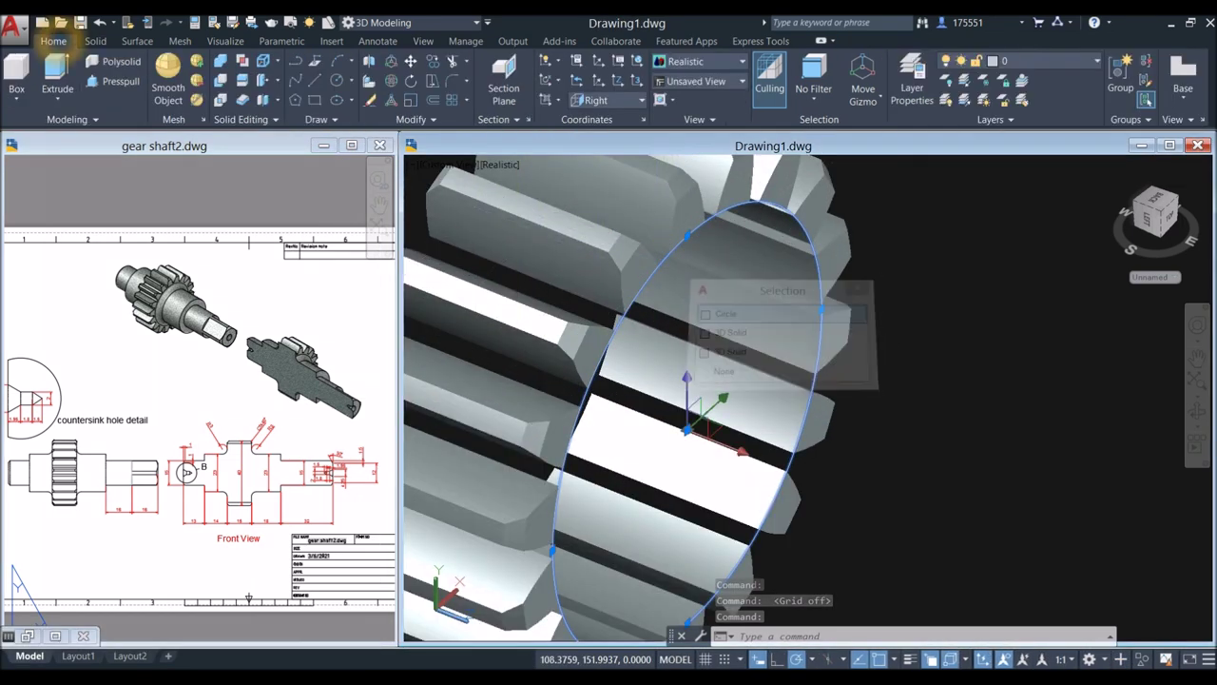
left_click(57, 76)
scroll(433, 222, "down", 3)
middle_click_drag(432, 222, 562, 239, "shift")
scroll(499, 279, "up", 4)
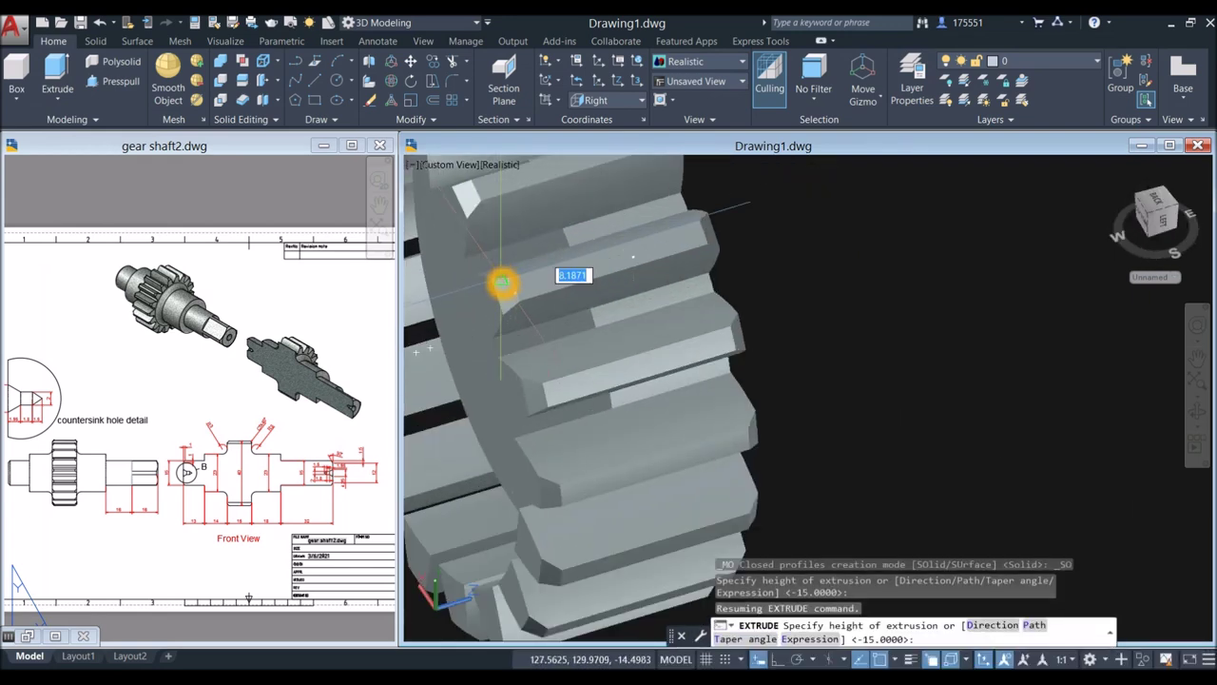
scroll(494, 283, "up", 2)
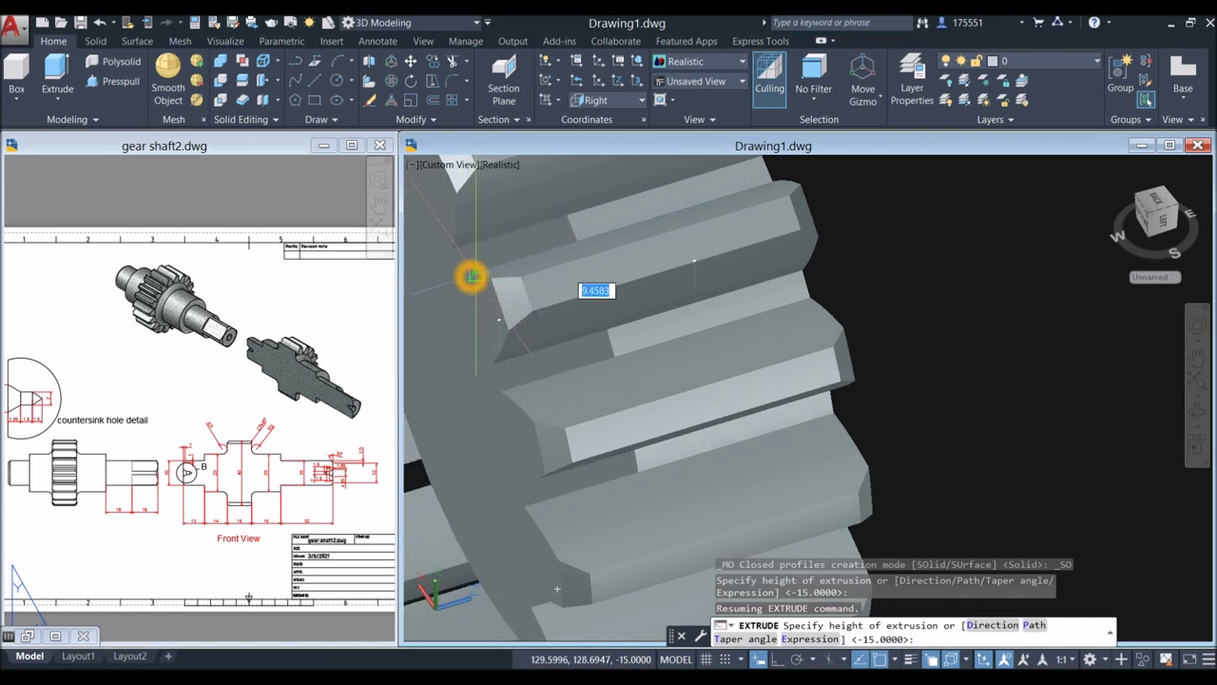
key("Return")
scroll(529, 294, "down", 5)
middle_click_drag(703, 237, 552, 245, "shift")
middle_click_drag(483, 291, 503, 319)
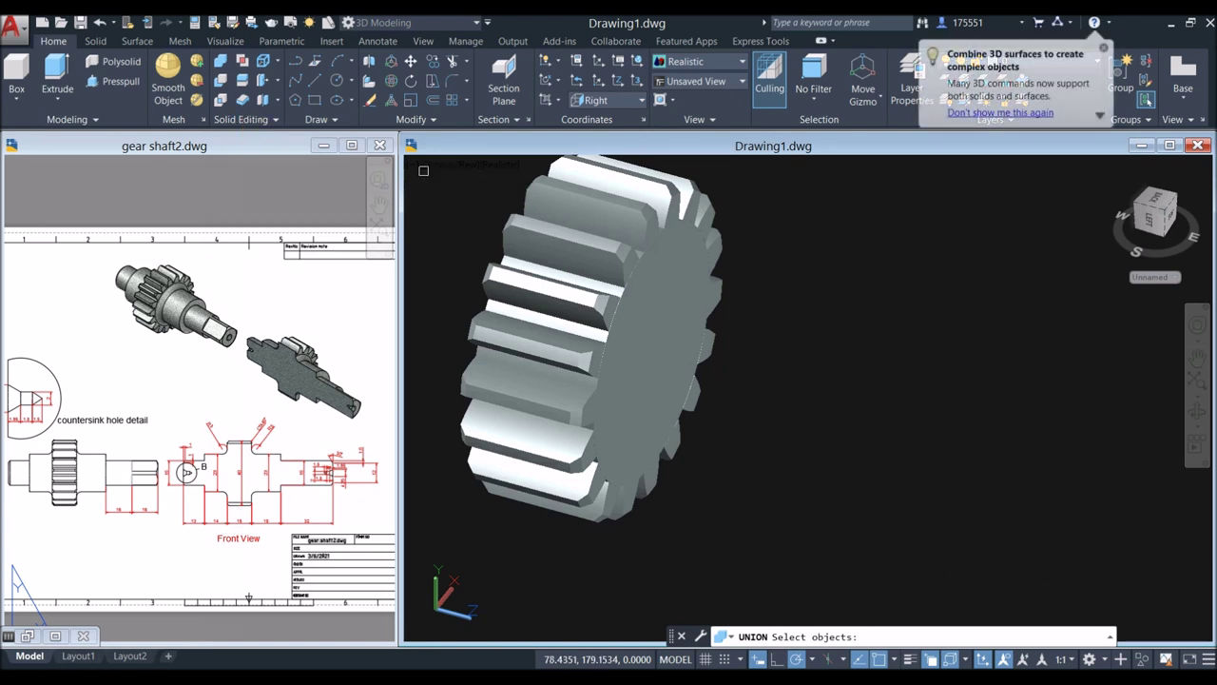
Step: Union all the gear teeth and the extruded gear body into one solid
scroll(486, 241, "down", 4)
middle_click_drag(486, 241, 492, 263)
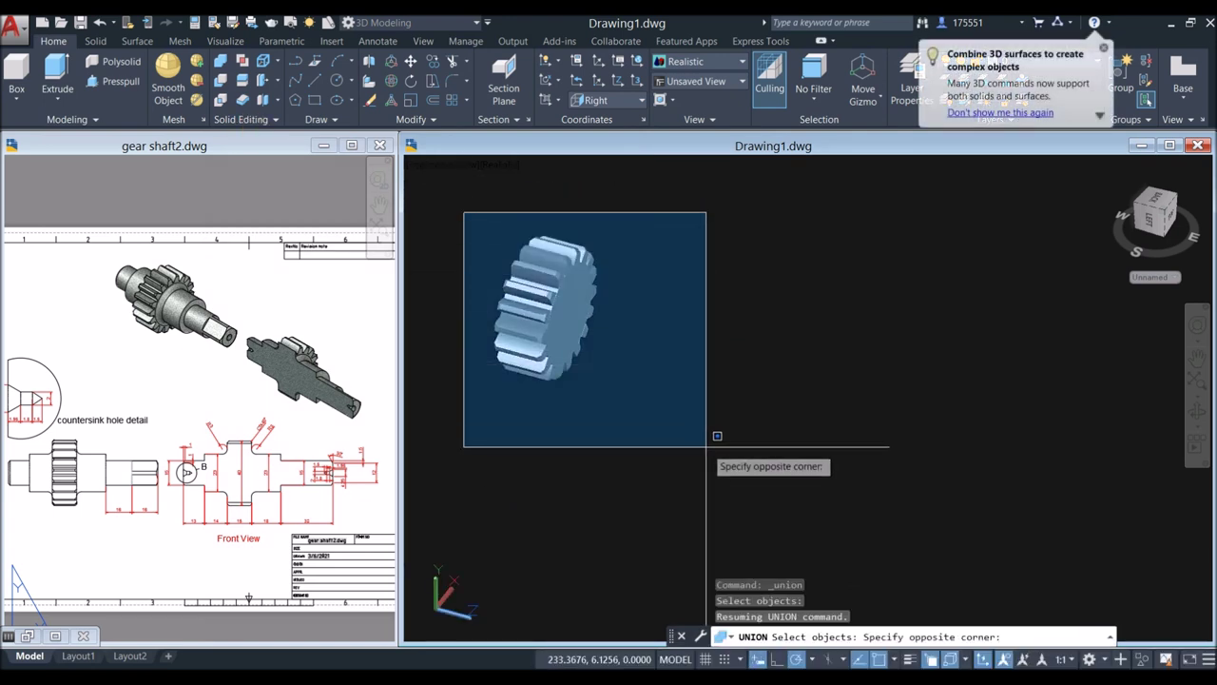
left_click(707, 489)
key("Return")
left_click(560, 315)
key("Escape")
Step: Examine the gear shaft2 Front View for the diameter and length of the shaft section next to the gear
left_click(269, 434)
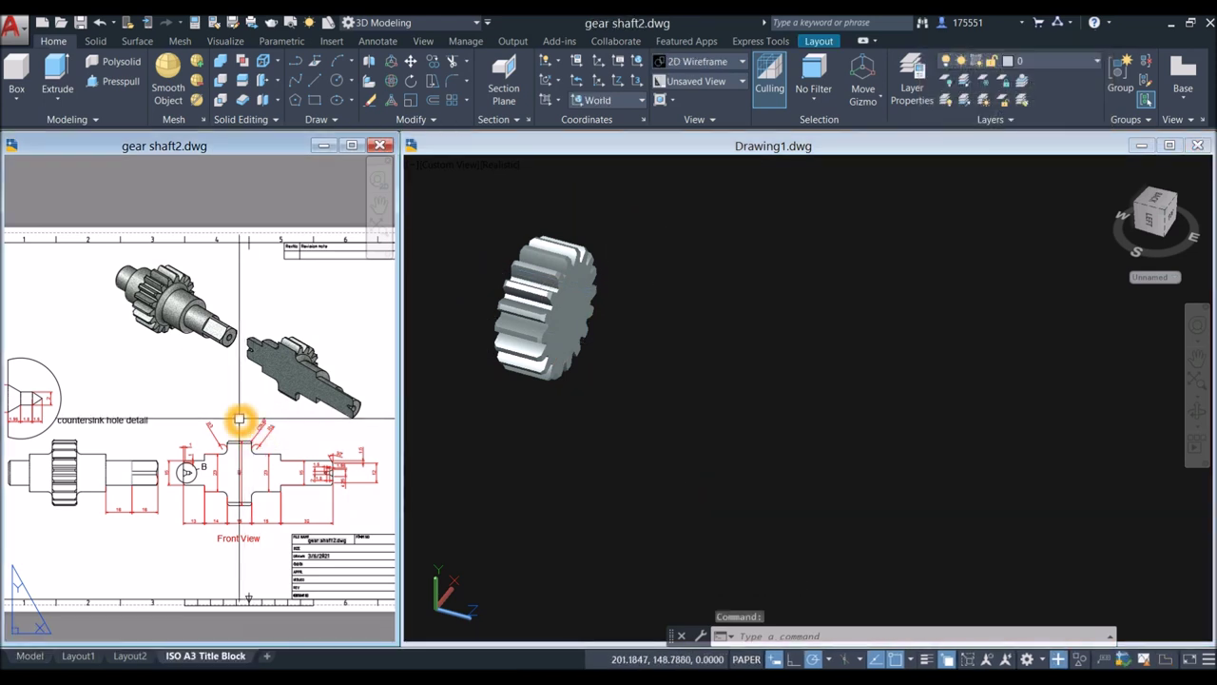
scroll(102, 364, "up", 3)
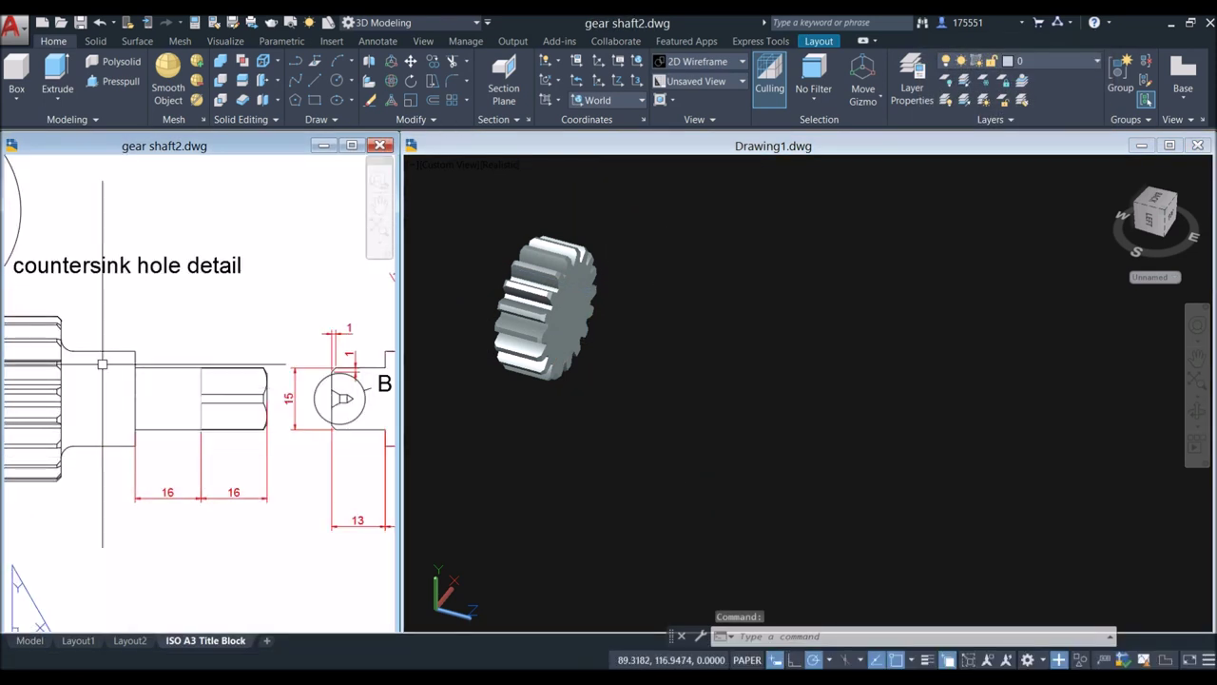
scroll(101, 346, "down", 2)
middle_click_drag(100, 346, 79, 397)
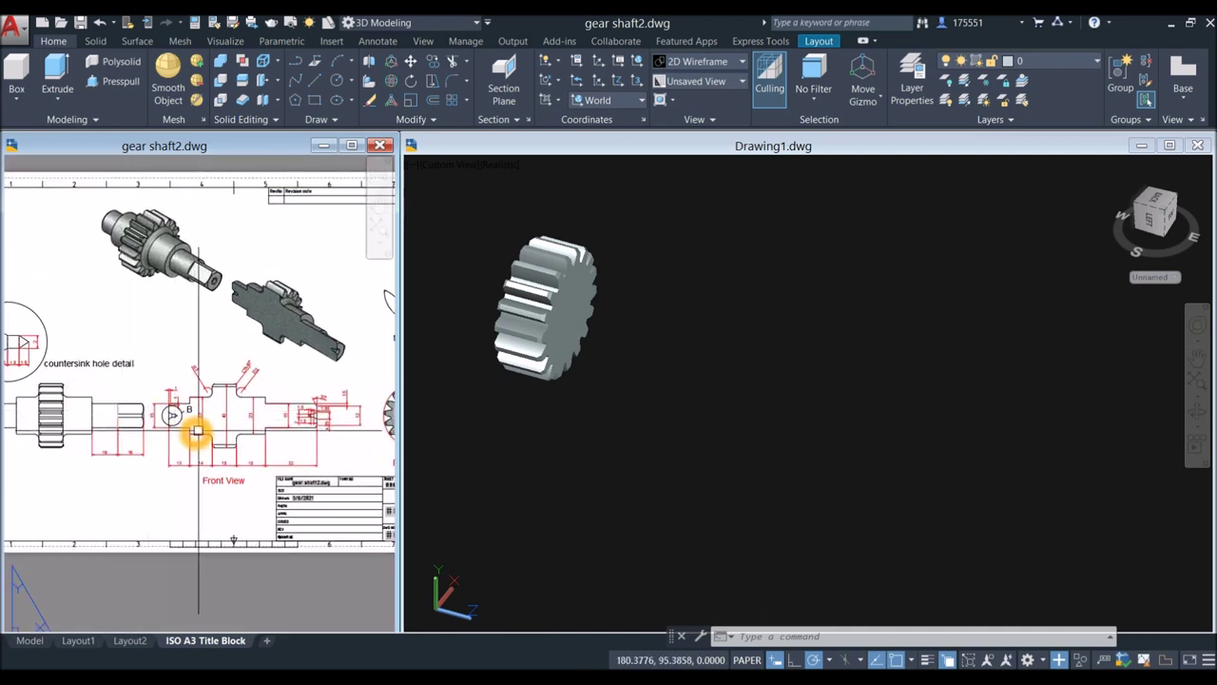
scroll(228, 425, "up", 3)
left_click(227, 427)
key("Escape")
scroll(234, 505, "up", 4)
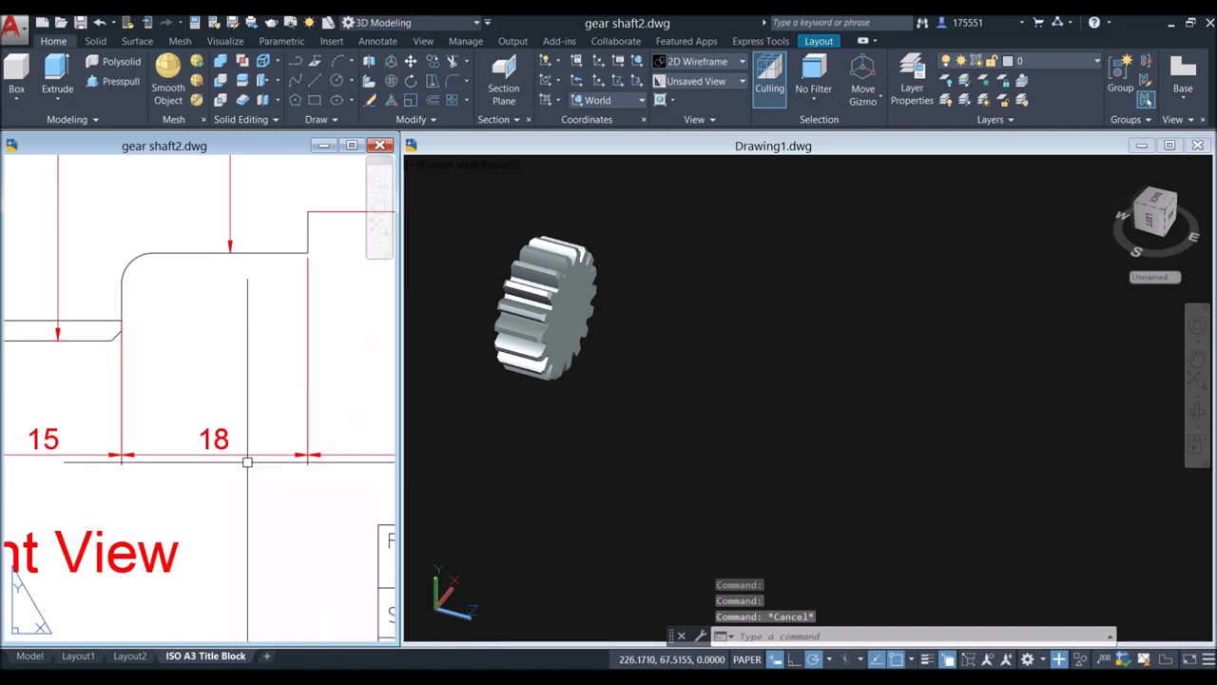
key("Escape")
Step: Draw a circle with a diameter of 23 at the center of the gear's flat end face in Drawing1
left_click(575, 412)
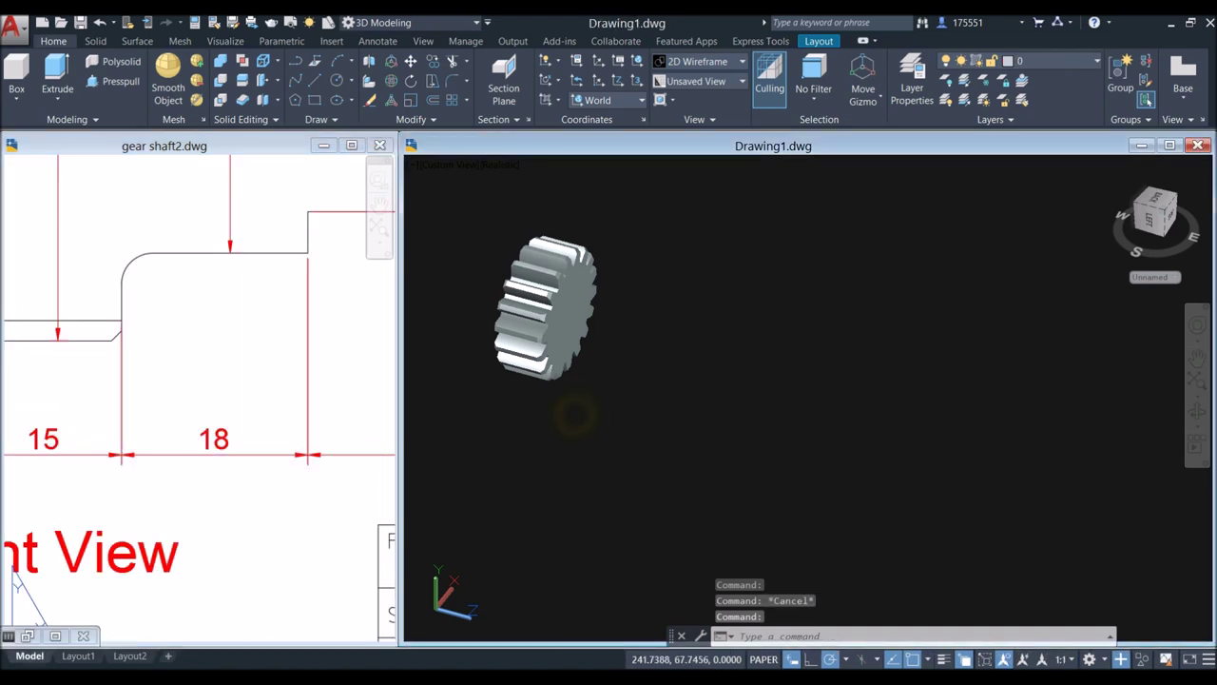
key("Escape")
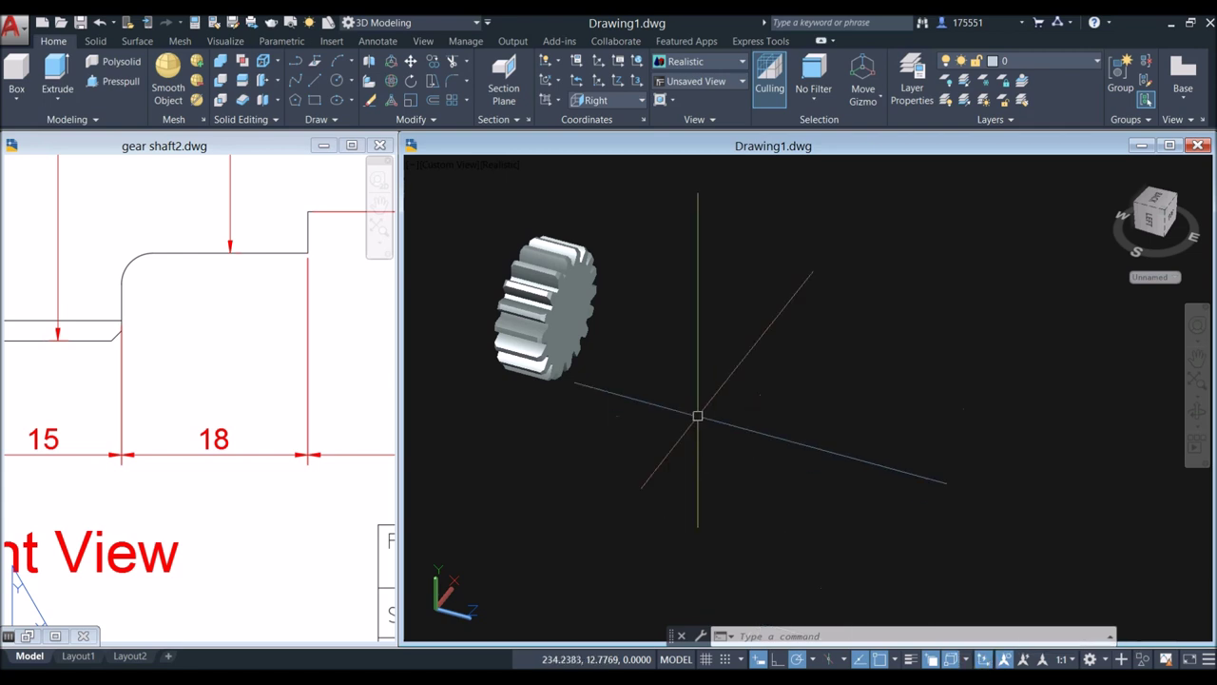
middle_click_drag(628, 349, 651, 386)
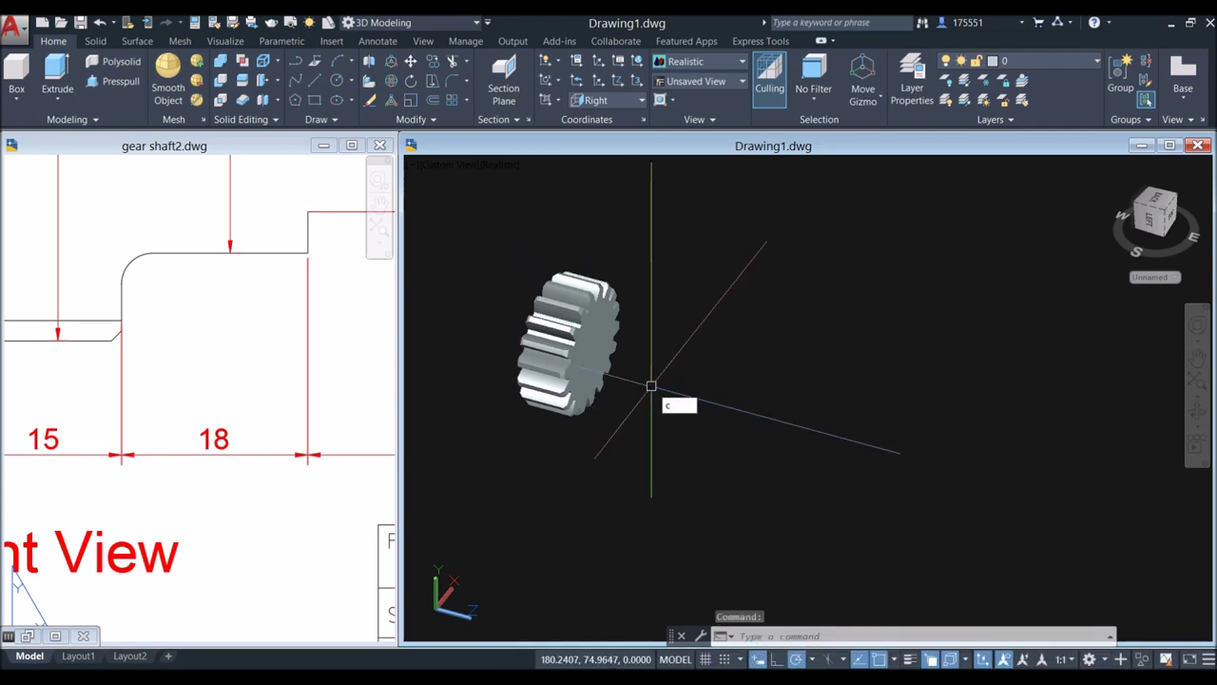
key("Return")
scroll(592, 355, "up", 3)
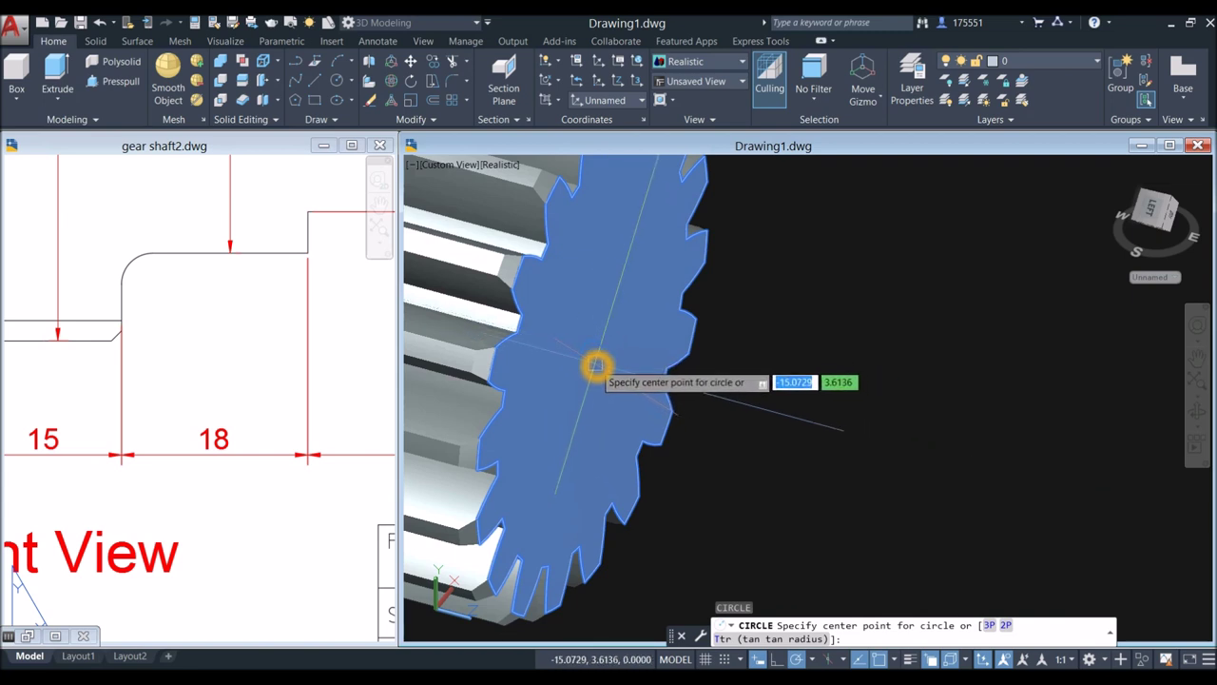
scroll(601, 362, "down", 5)
middle_click_drag(601, 362, 614, 361)
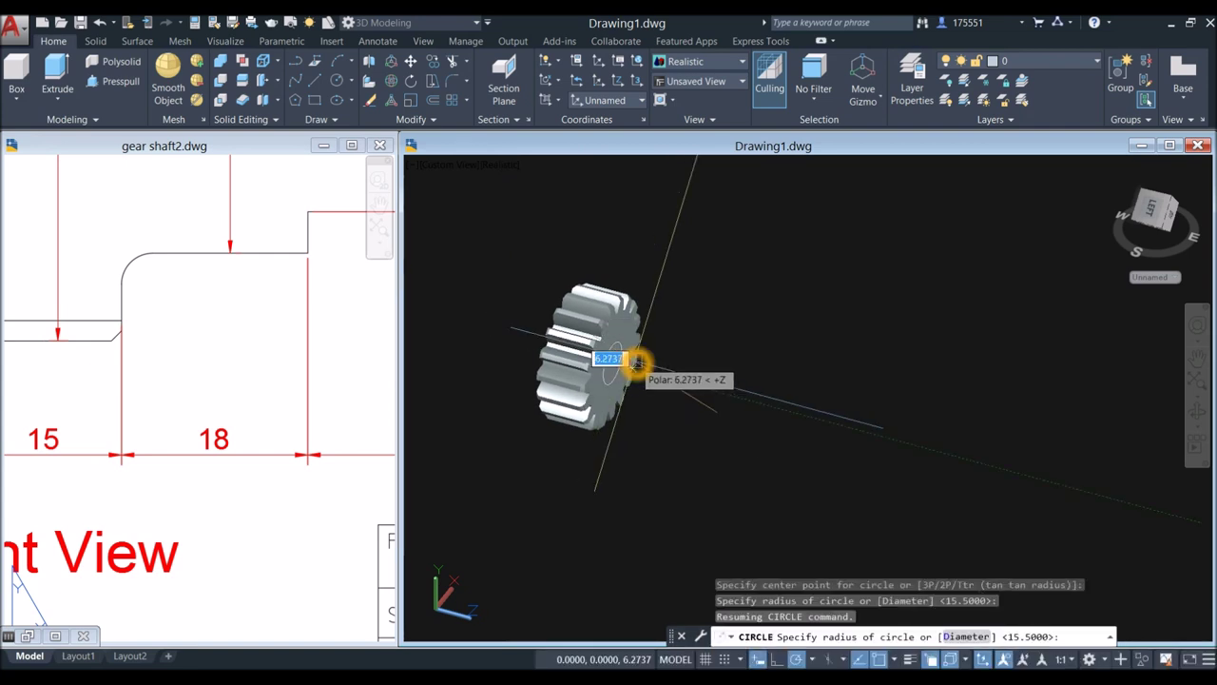
key("Return")
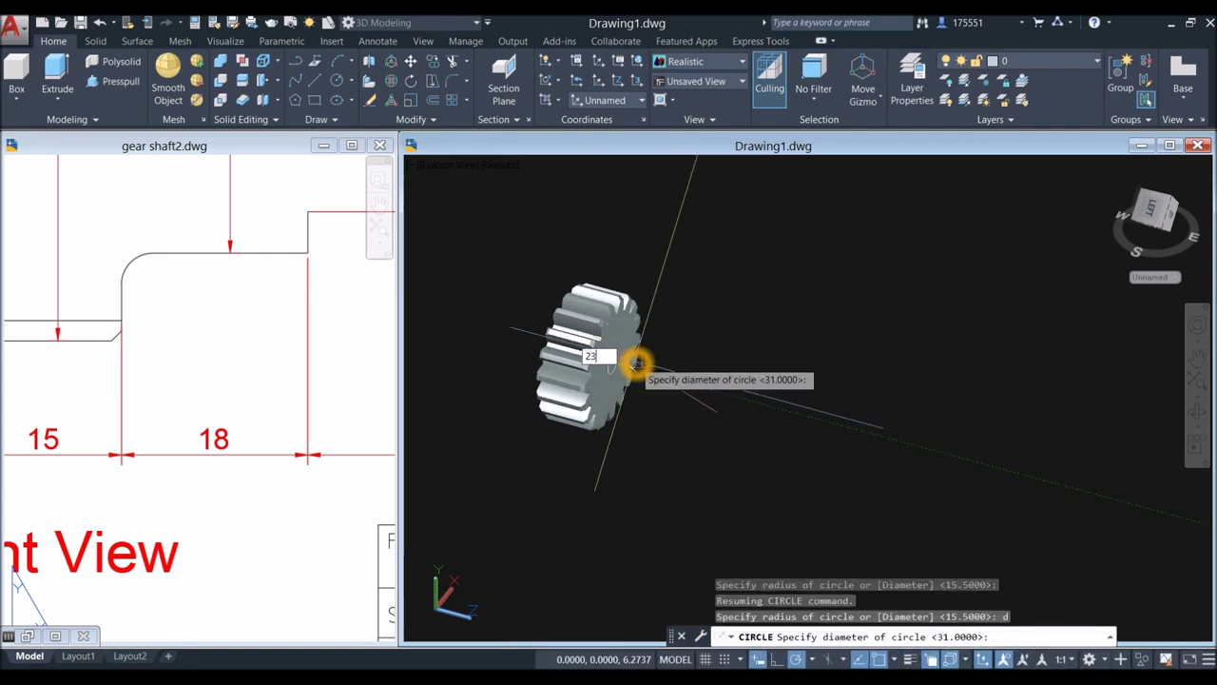
type("23")
key("Return")
Step: Inspect the gear shaft2 Front View for the lengths of the 23 mm diameter sections beside the gear
left_click(247, 334)
scroll(249, 362, "down", 3)
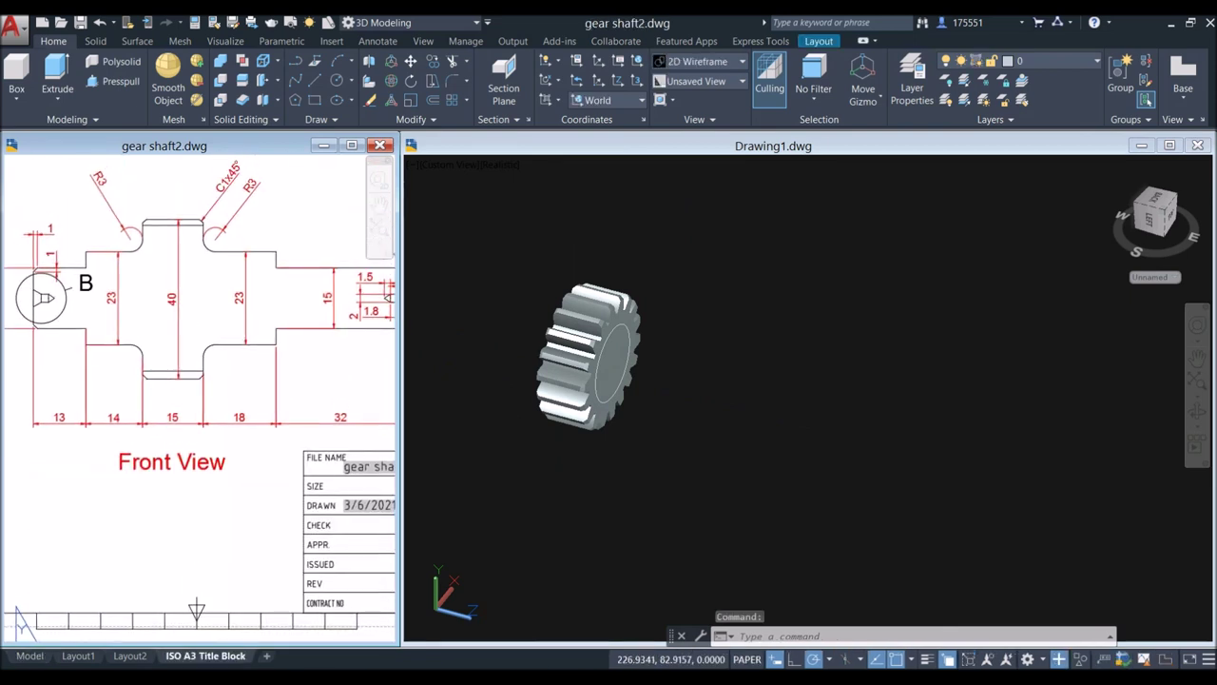
middle_click_drag(257, 332, 249, 337)
left_click(237, 323)
key("Escape")
left_click(727, 286)
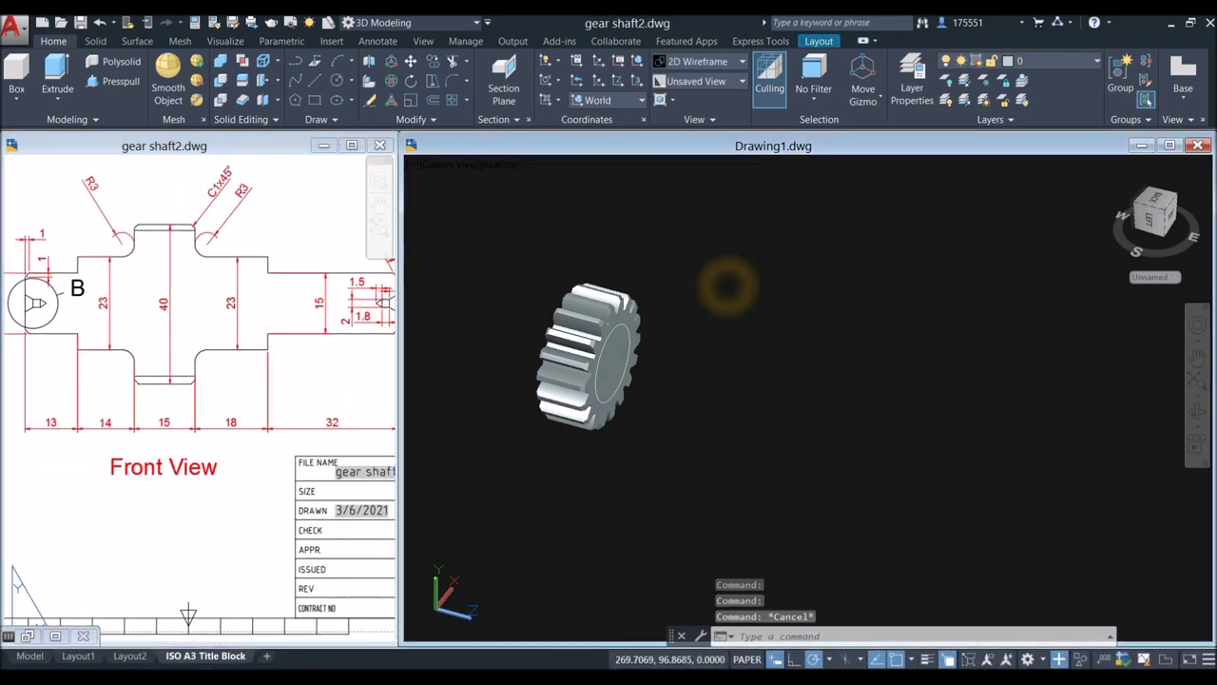
left_click(209, 443)
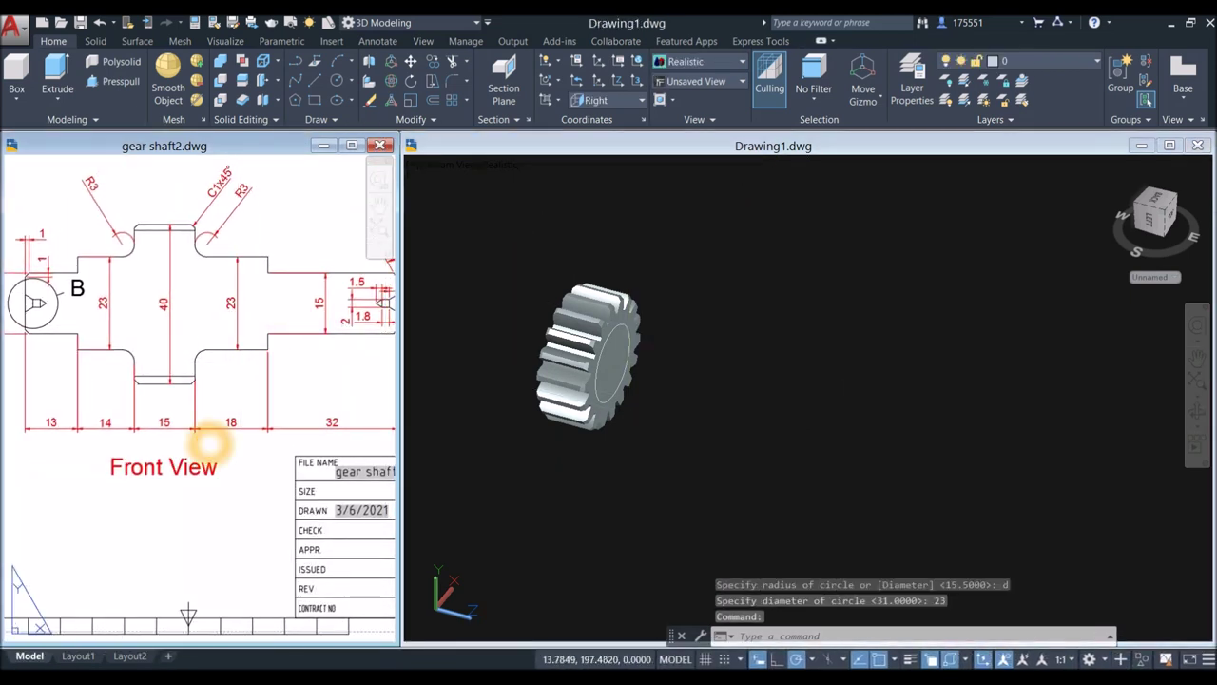
Step: Extrude the 23 mm circle on the gear's end face to a height of 18 in Drawing1
left_click(218, 425)
key("Escape")
left_click(650, 285)
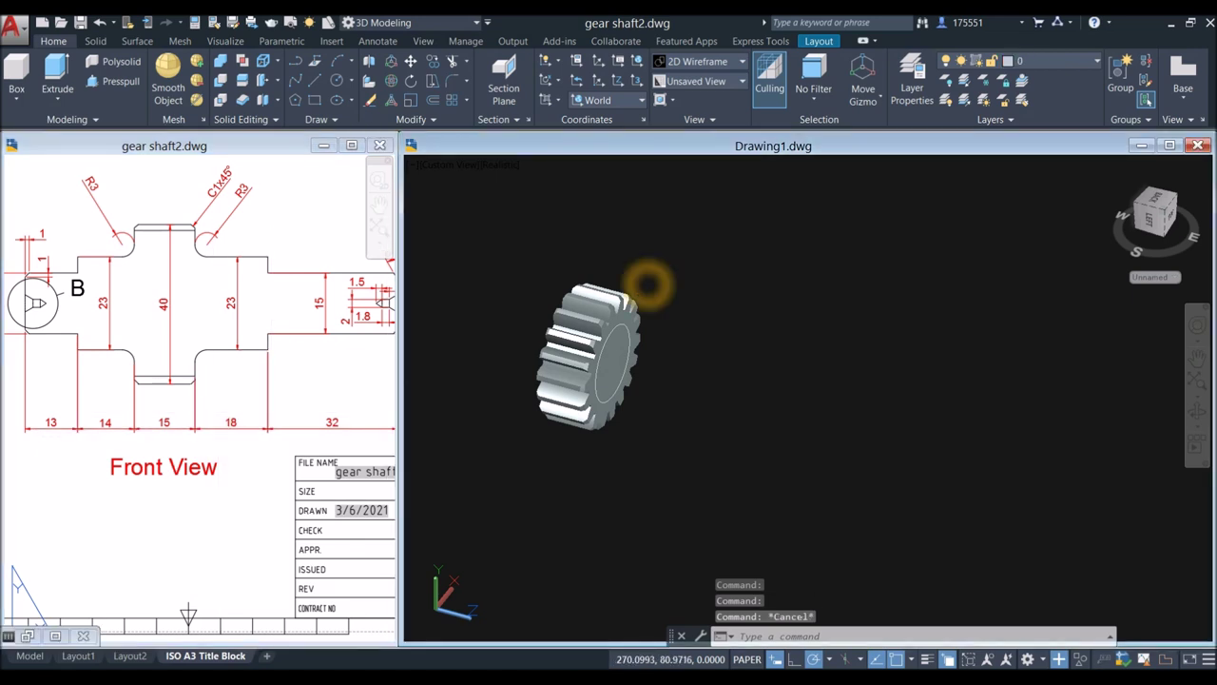
left_click(627, 328)
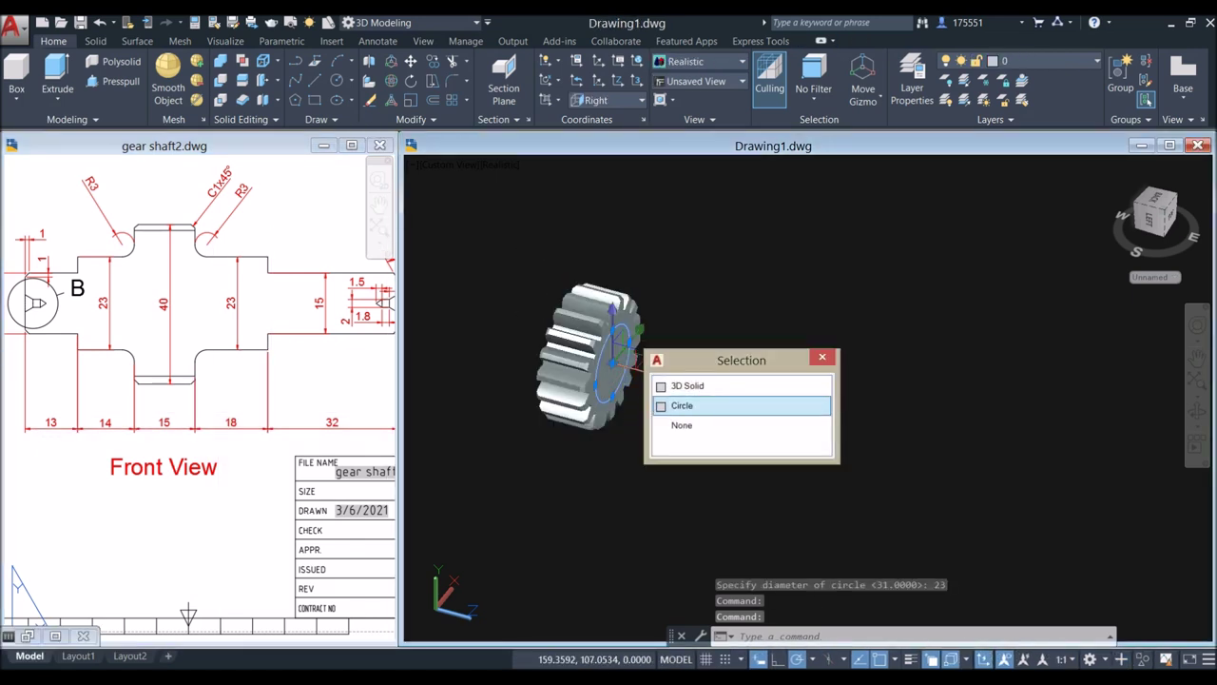
left_click(682, 405)
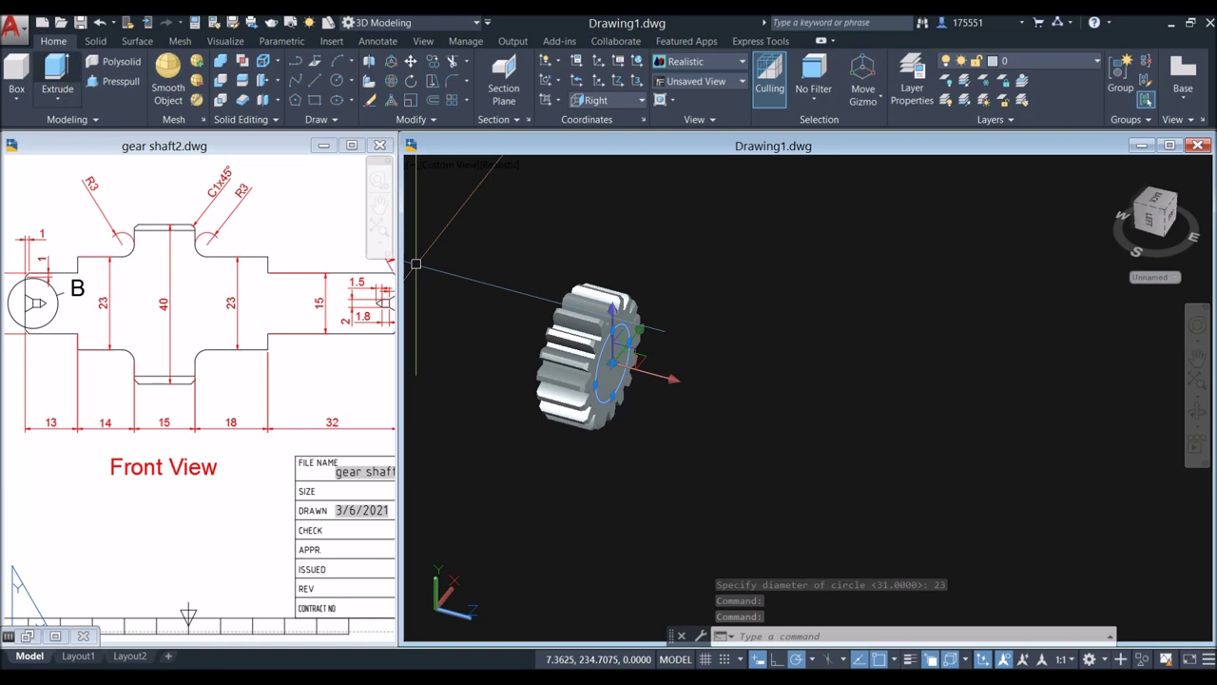
left_click(55, 71)
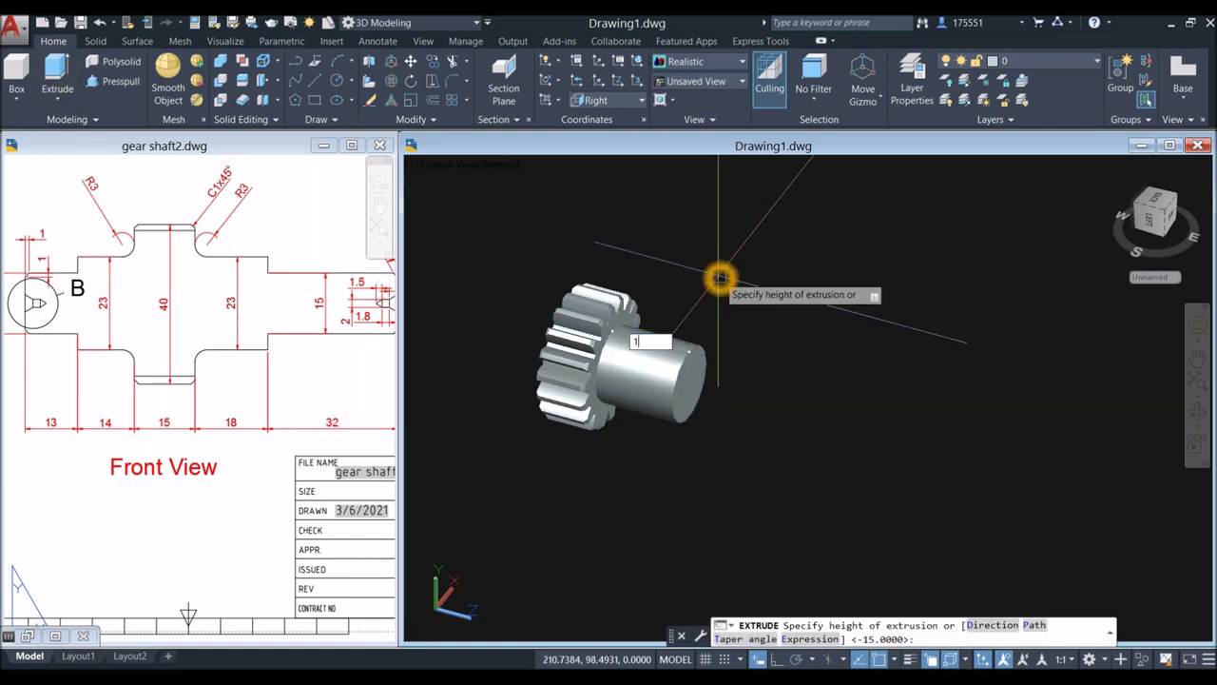
key("Return")
Step: Examine the gear shaft2 views for the diameter and segment lengths of the stepped shaft end beyond the 23 mm section
left_click(253, 364)
middle_click_drag(259, 358, 188, 413)
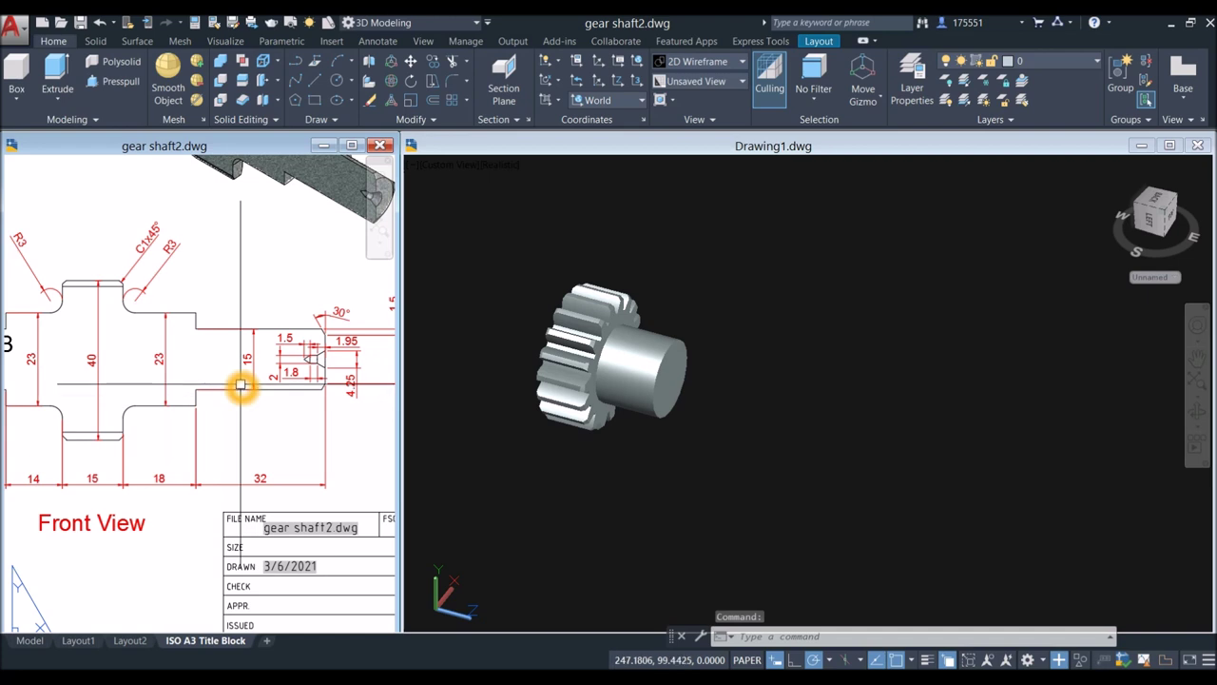
scroll(241, 385, "down", 2)
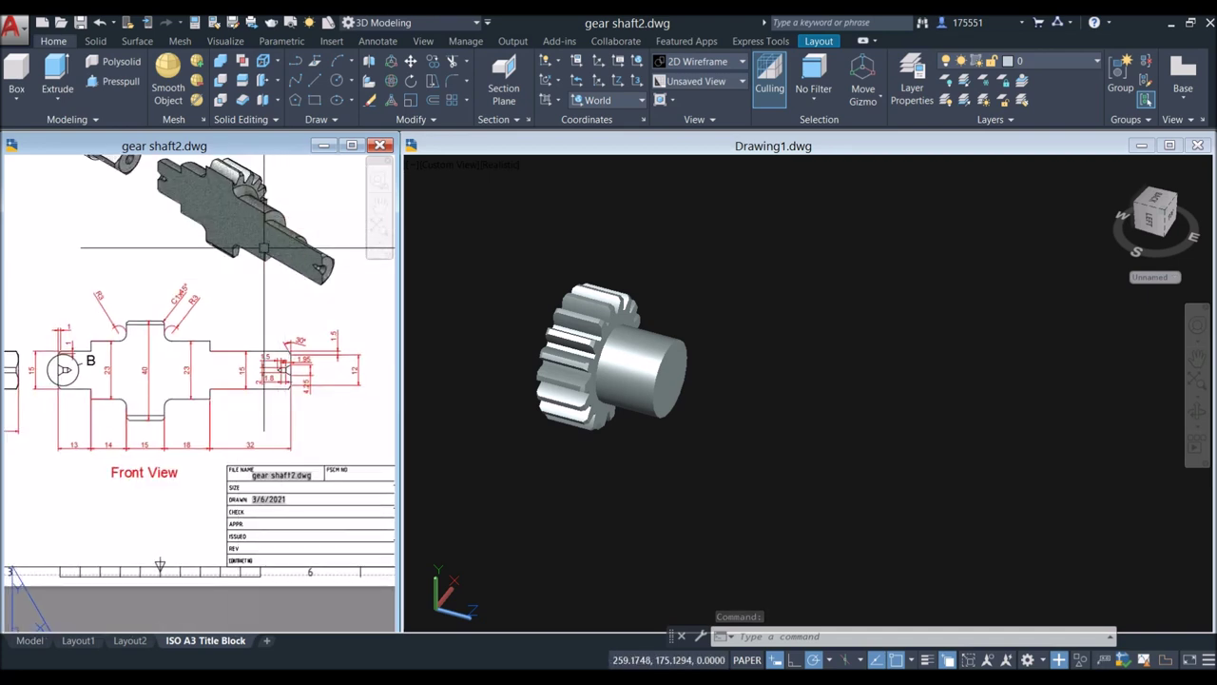
middle_click_drag(259, 380, 367, 372)
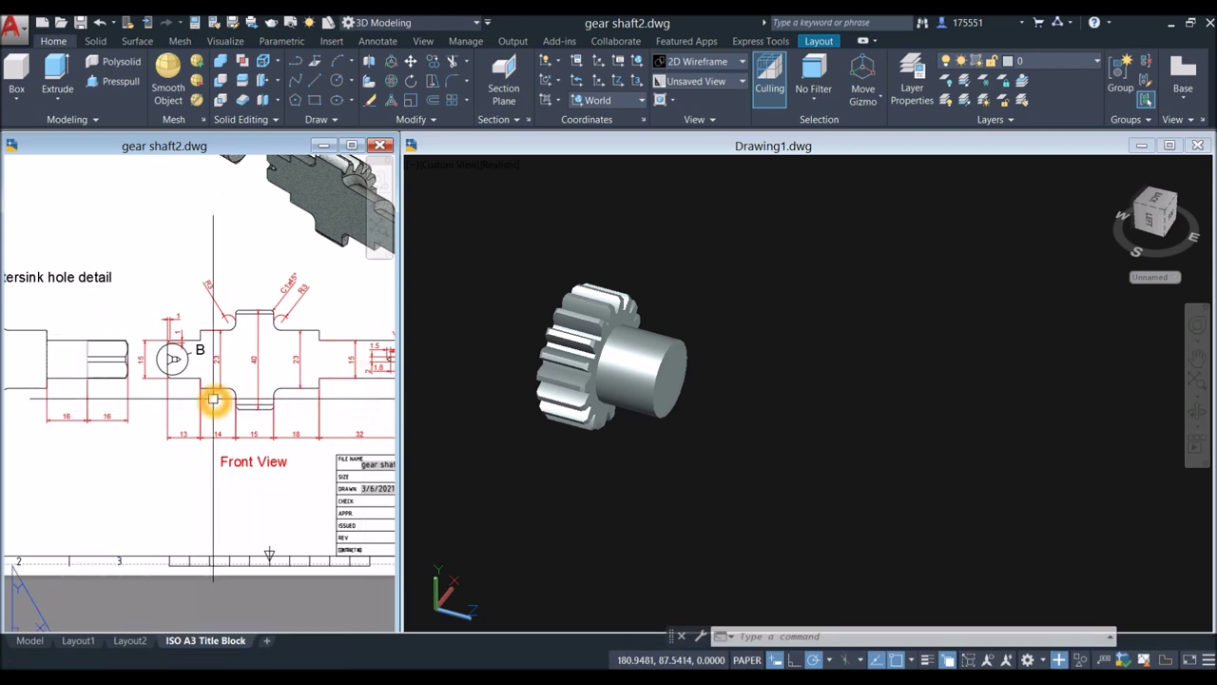
middle_click_drag(213, 400, 184, 408)
scroll(318, 382, "up", 5)
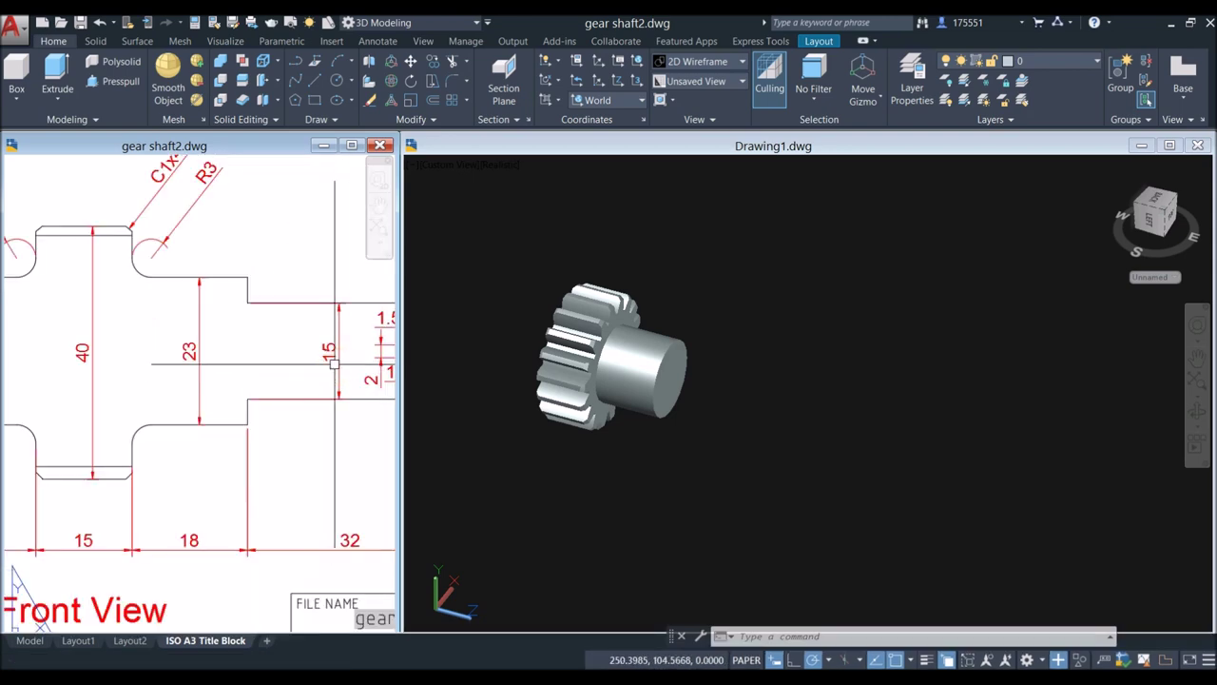
left_click(331, 365)
key("Escape")
scroll(267, 371, "down", 5)
middle_click_drag(266, 372, 344, 379)
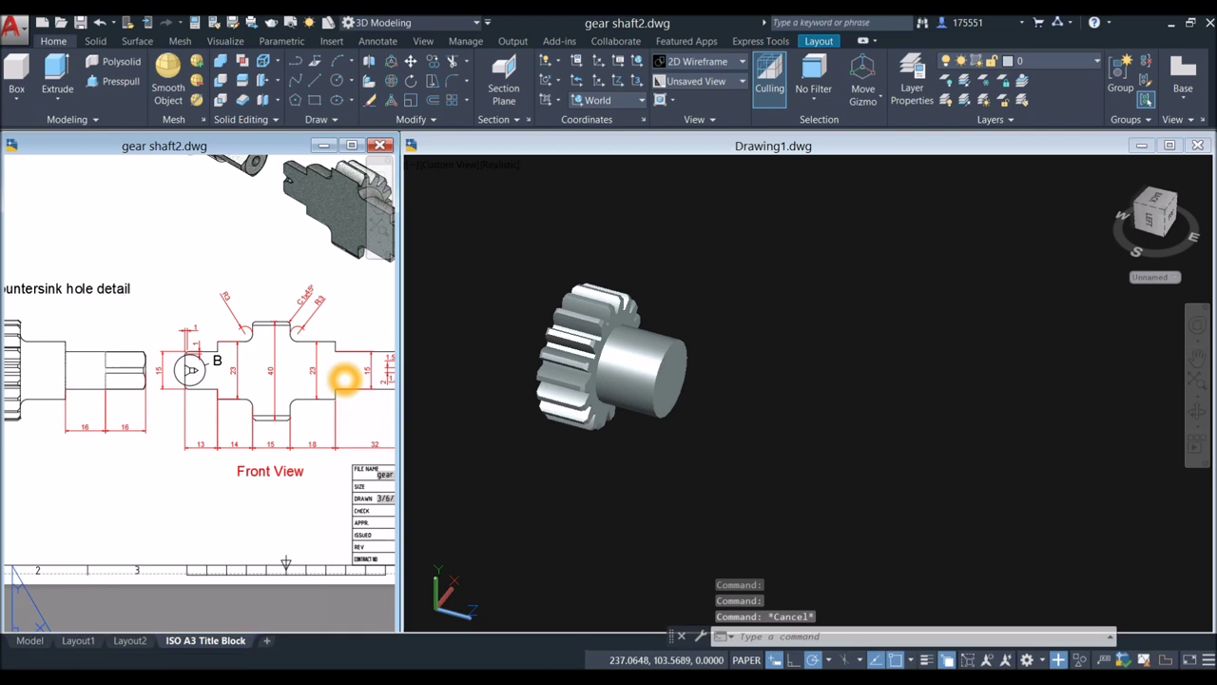
scroll(108, 404, "up", 2)
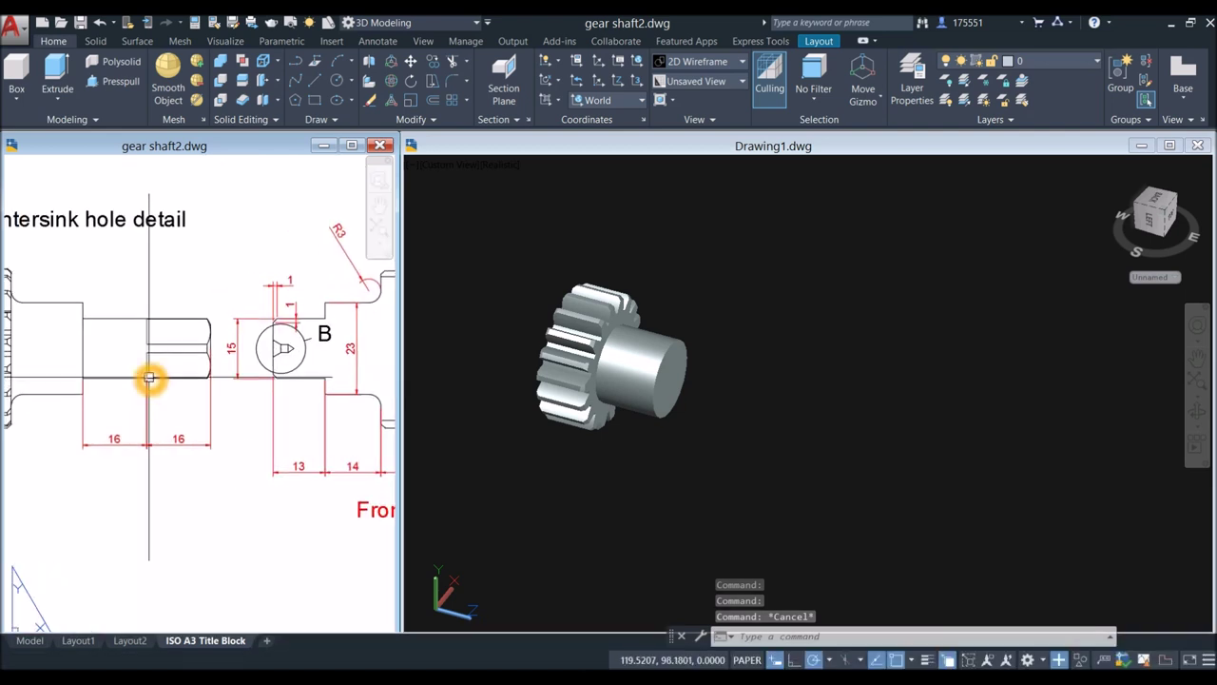
left_click(98, 437)
left_click(99, 442)
key("Escape")
Step: Draw a circle with a diameter of 15 at the center of the 23 mm section's end face in Drawing1
left_click(605, 284)
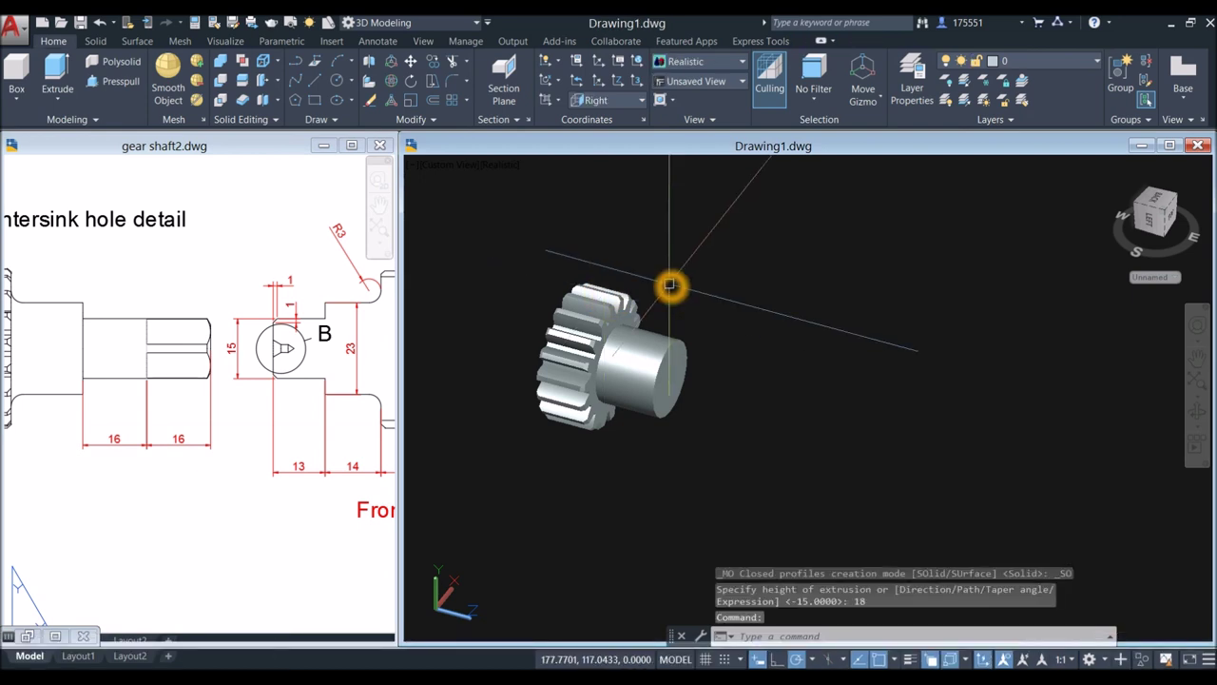
type("c")
key("Return")
scroll(656, 400, "up", 5)
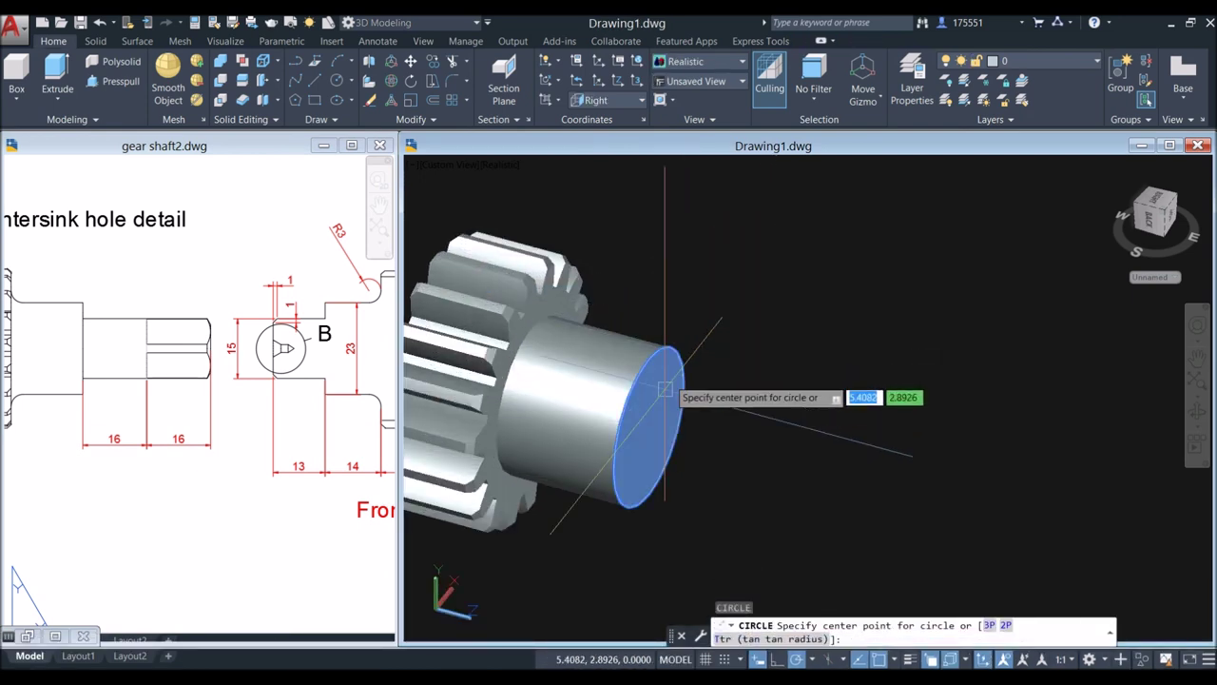
left_click(655, 429)
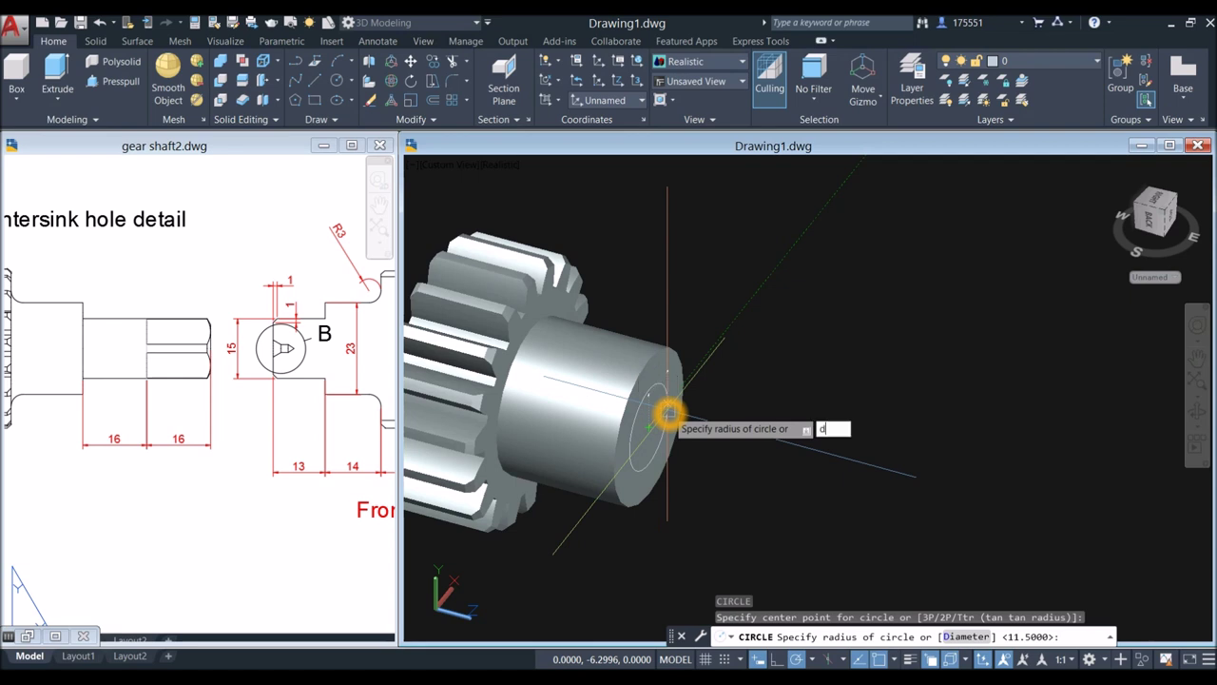
key("Return")
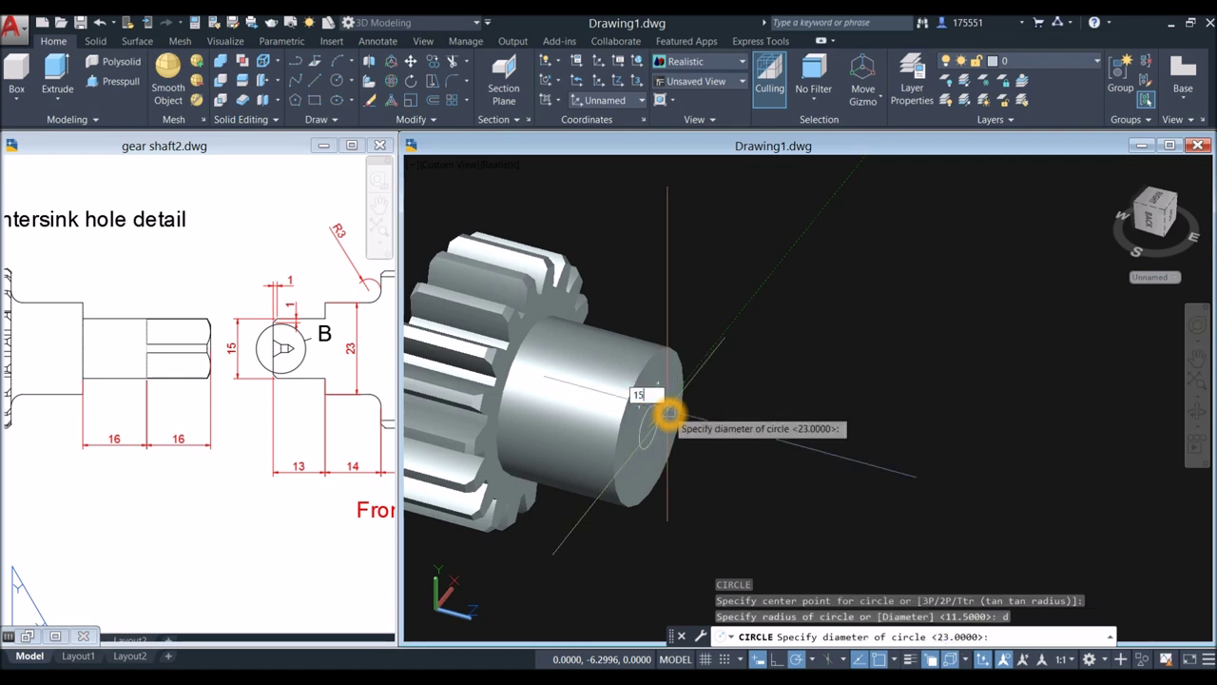
key("Return")
Step: Extrude the 15 mm circle on the 23 mm section's end face to a height of 16
left_click(671, 393)
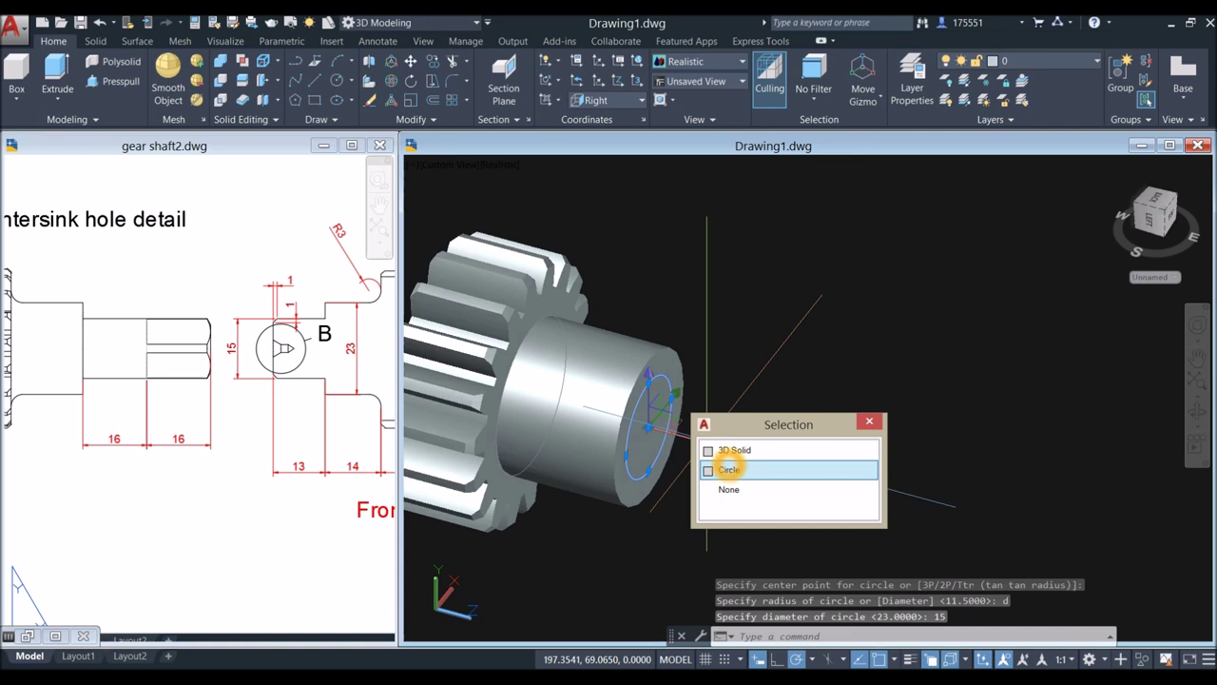
left_click(720, 465)
left_click(58, 76)
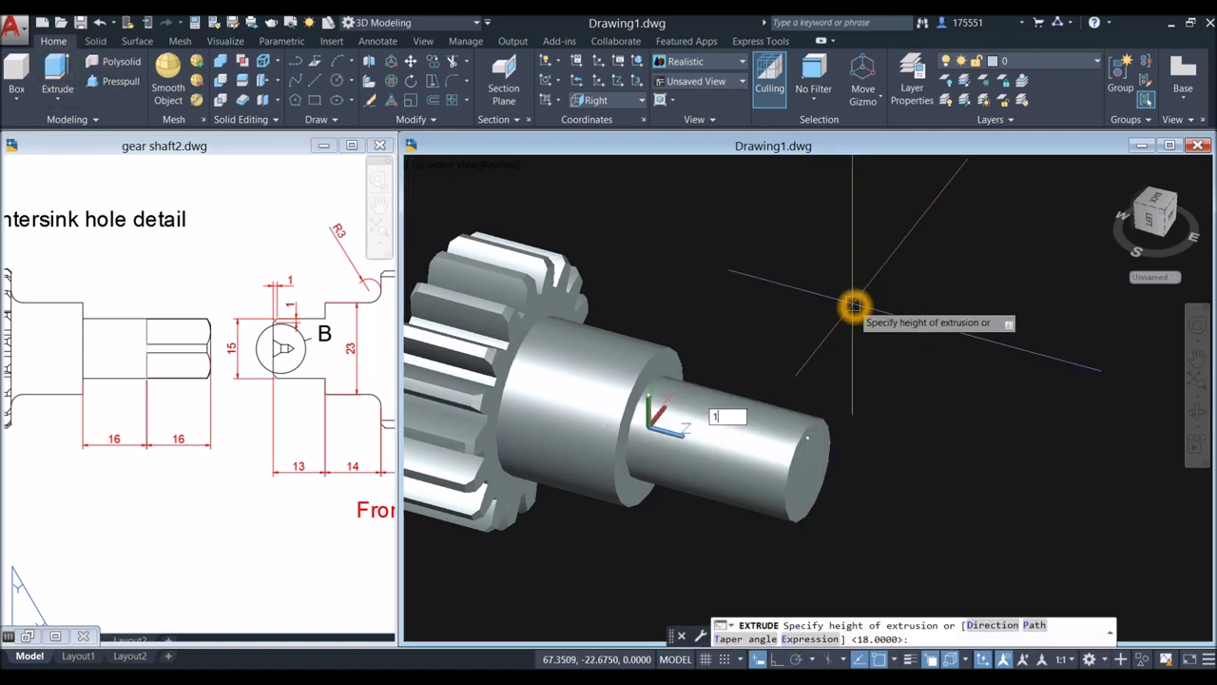
type("16")
key("Return")
Step: Draw a circle with a radius of 7.5 at the center of the 15 mm section's end face
middle_click_drag(842, 304, 793, 278)
right_click(793, 277)
left_click(823, 285)
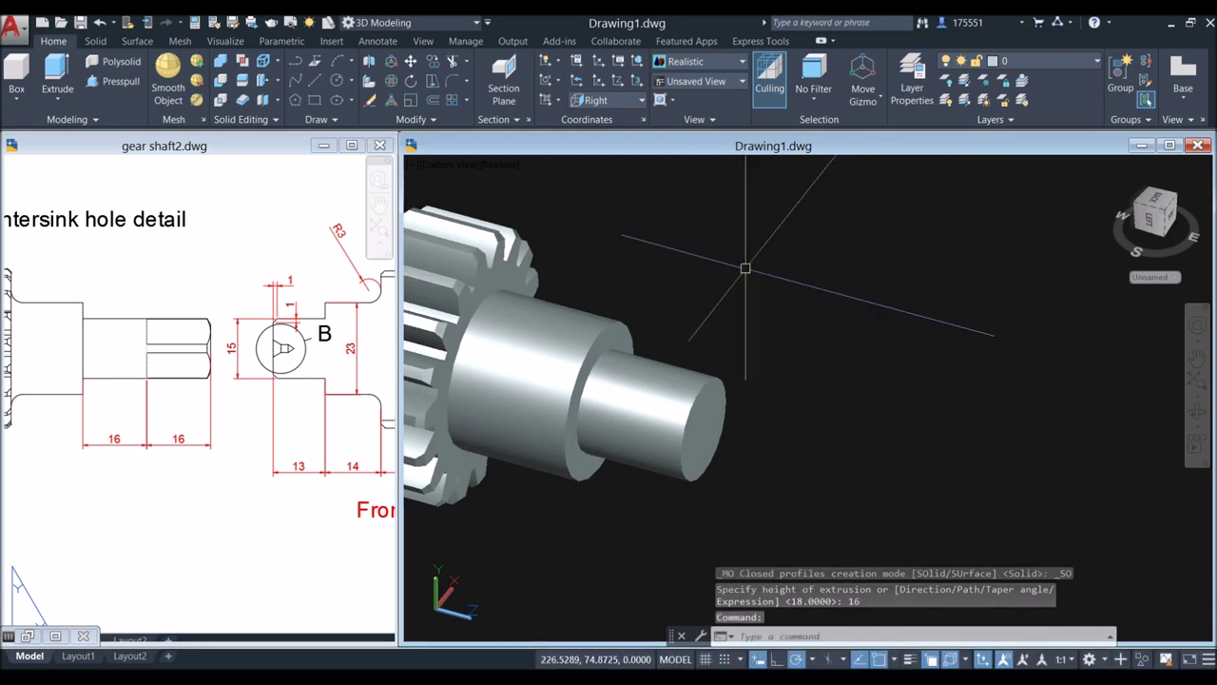
key("Return")
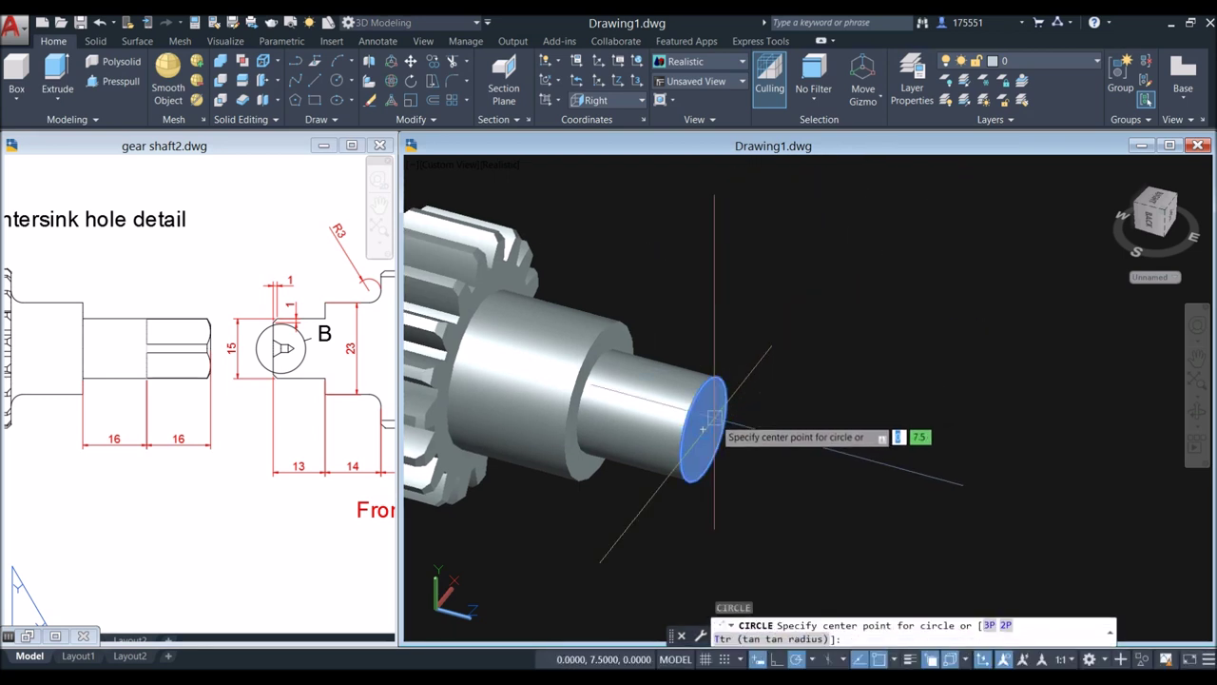
left_click(707, 430)
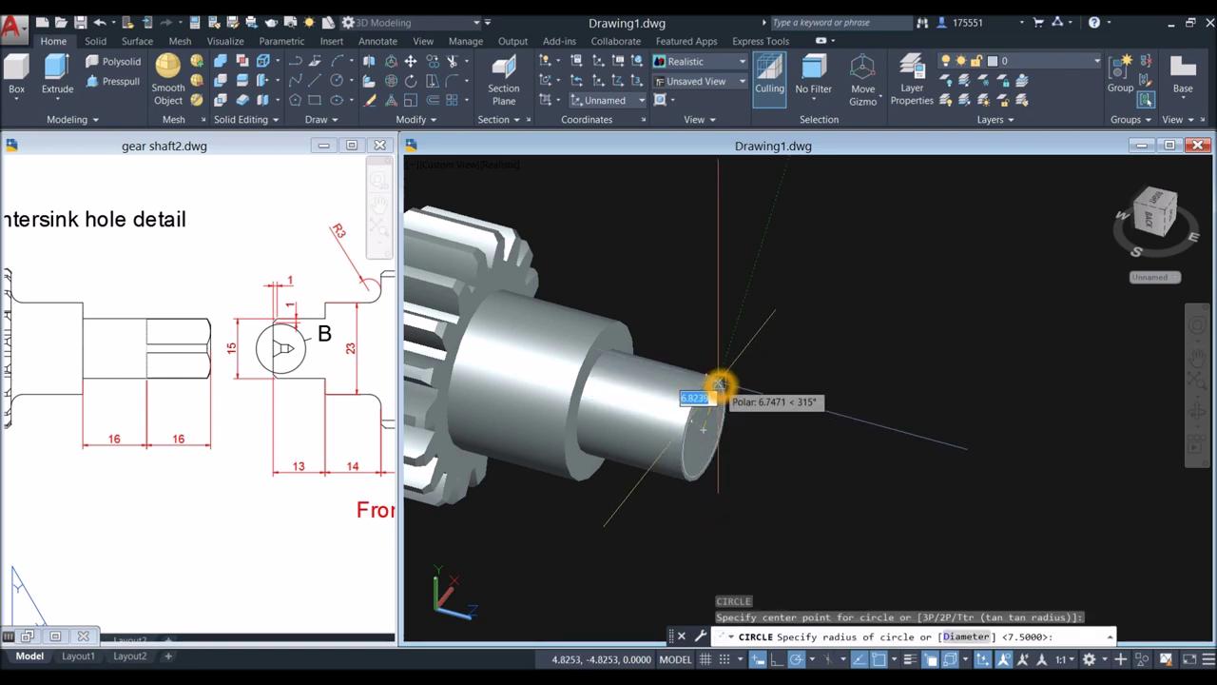
left_click(729, 390)
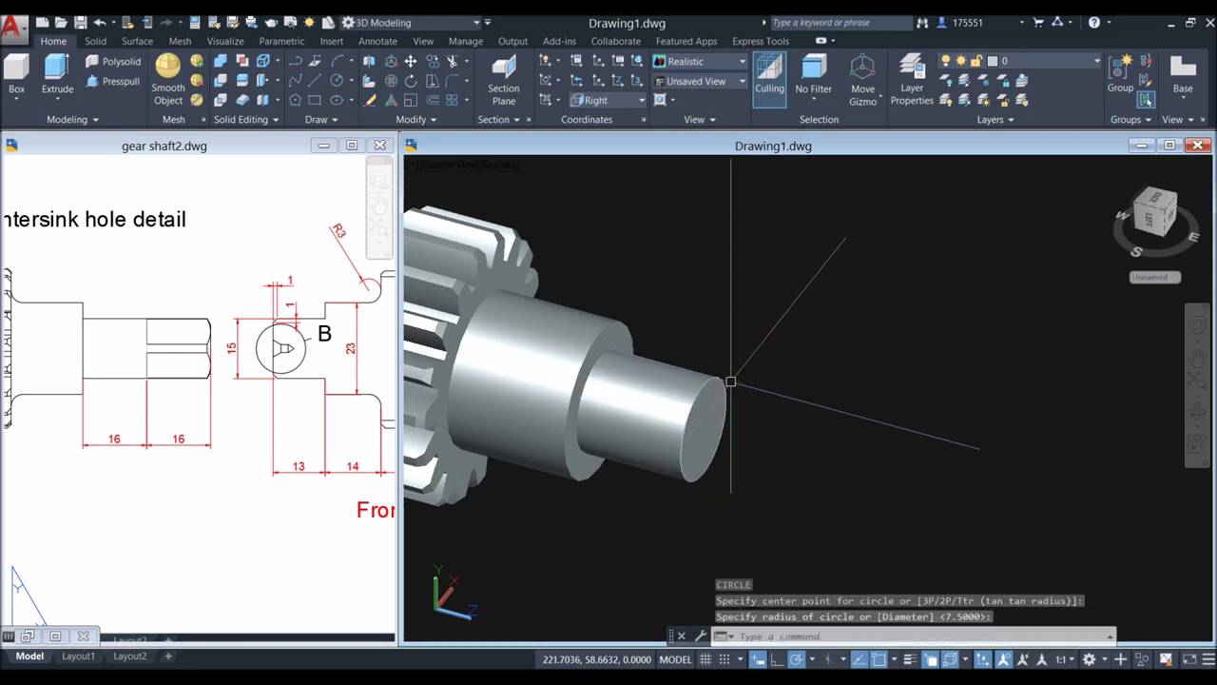
Step: Extrude the circle on the 15 mm section's end face by 16 to lengthen the shaft end
left_click(727, 388)
left_click(788, 461)
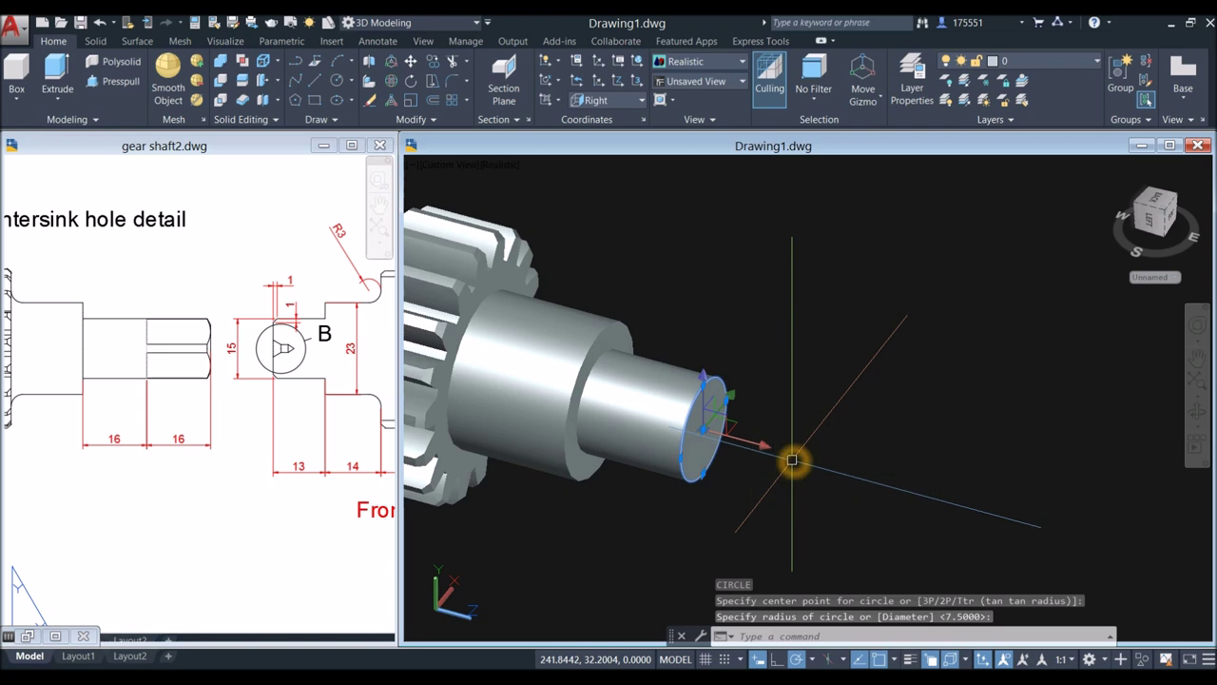
left_click(57, 76)
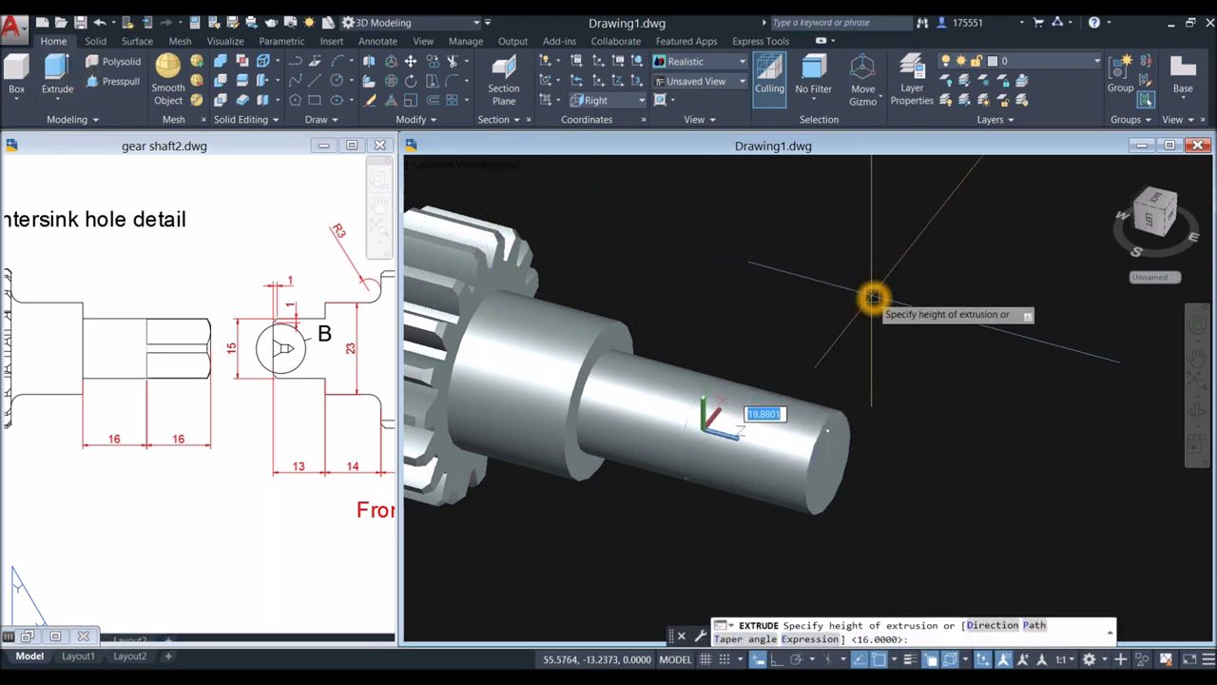
type("16")
key("Return")
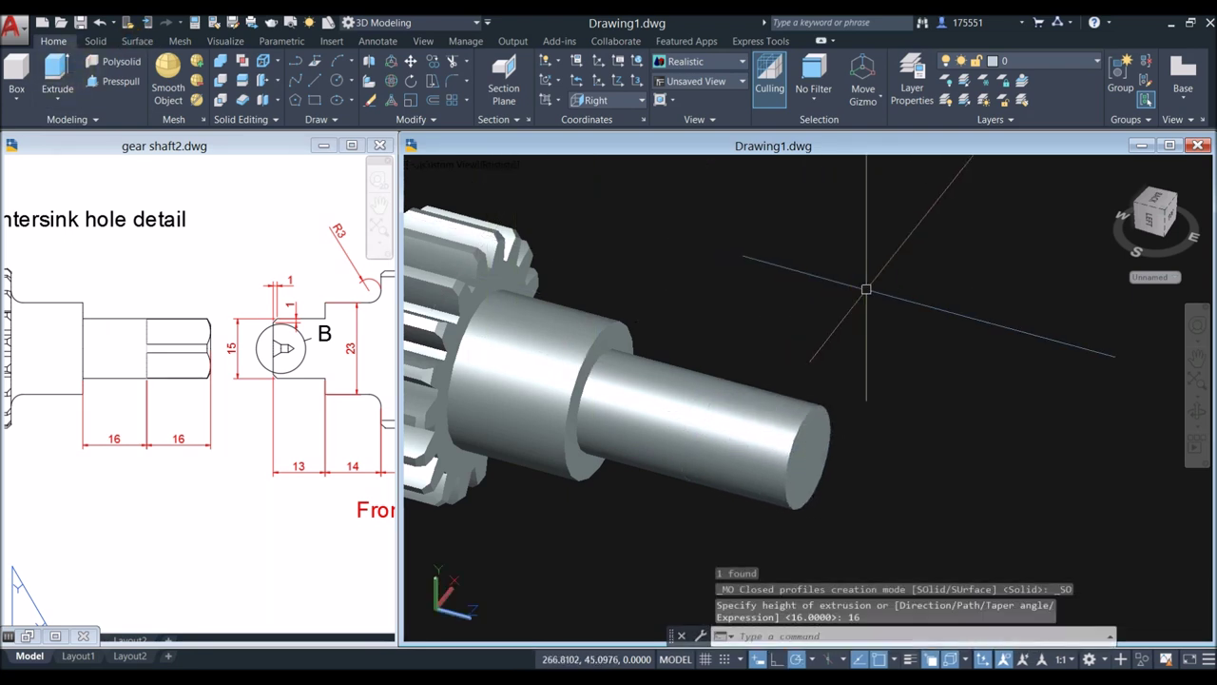
Step: Examine the gear shaft2 Front View for the chamfer angle and countersink hole dimensions at the 15 mm shaft end
left_click(245, 364)
scroll(182, 376, "down", 2)
middle_click_drag(209, 373, 185, 378)
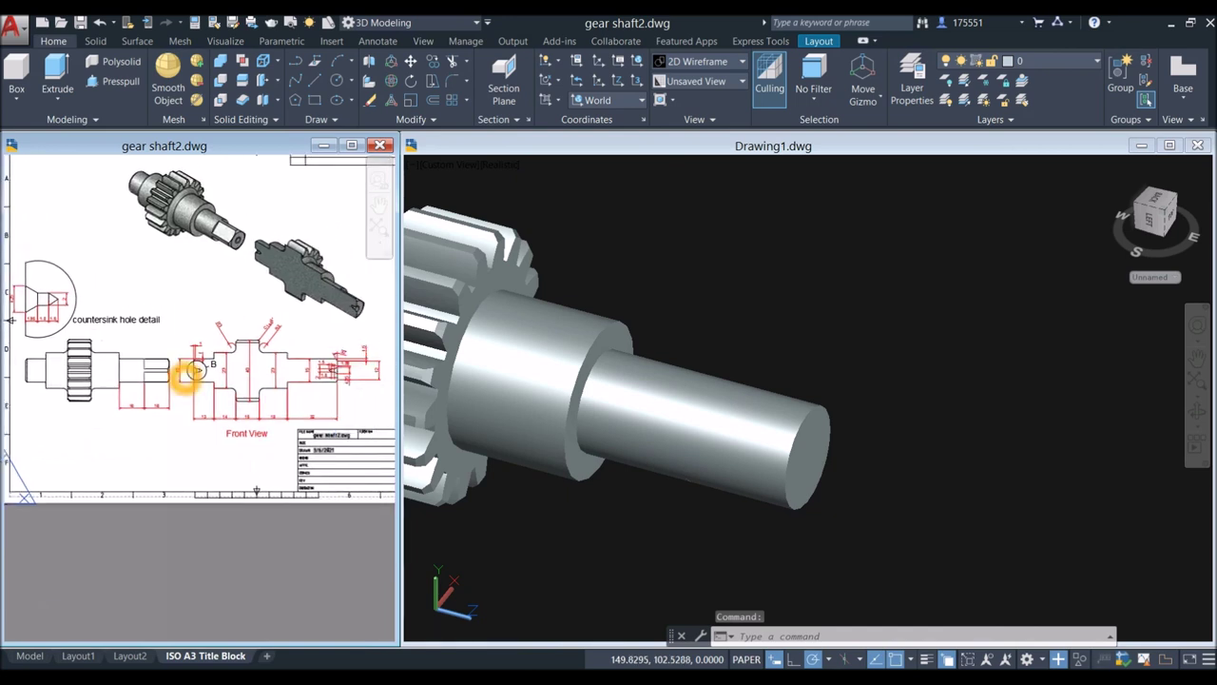
left_click(751, 340)
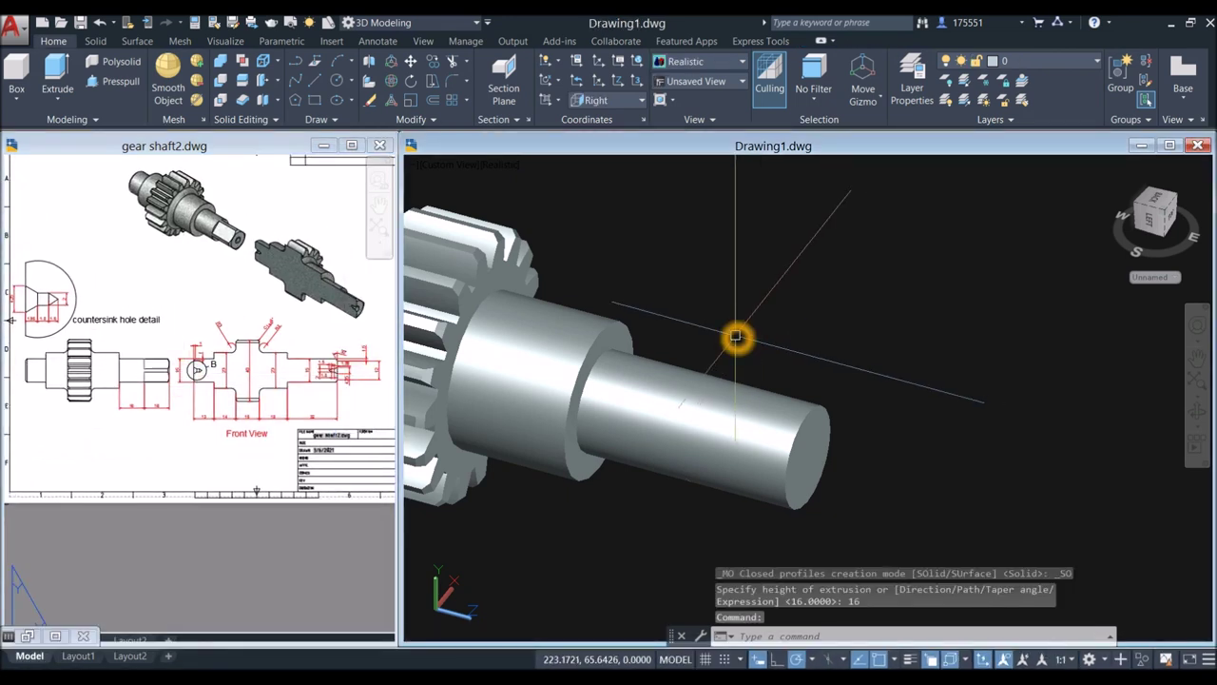
left_click(760, 318)
left_click(147, 411)
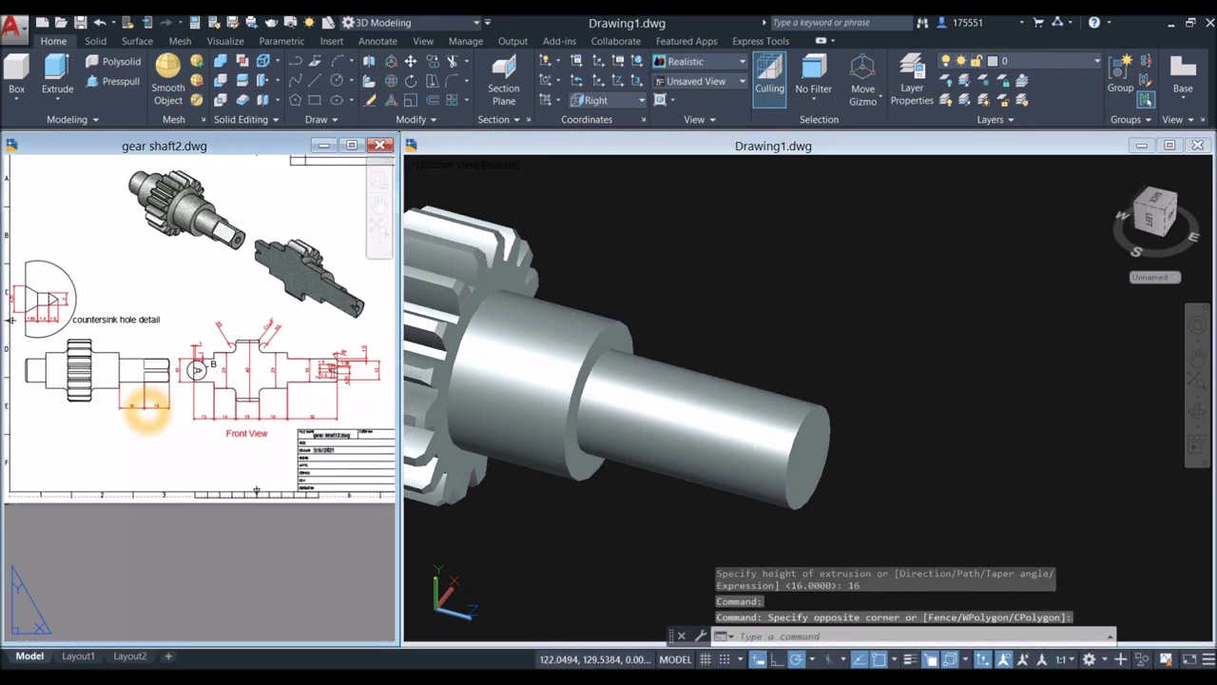
scroll(184, 396, "up", 5)
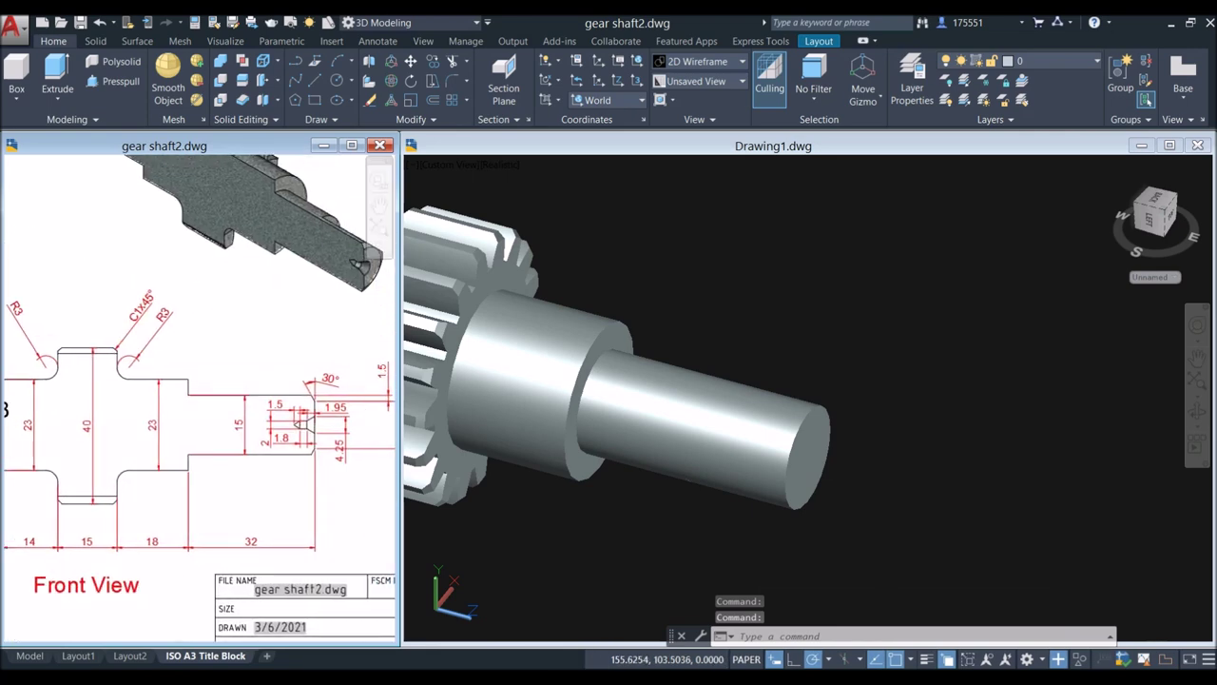
scroll(314, 408, "up", 5)
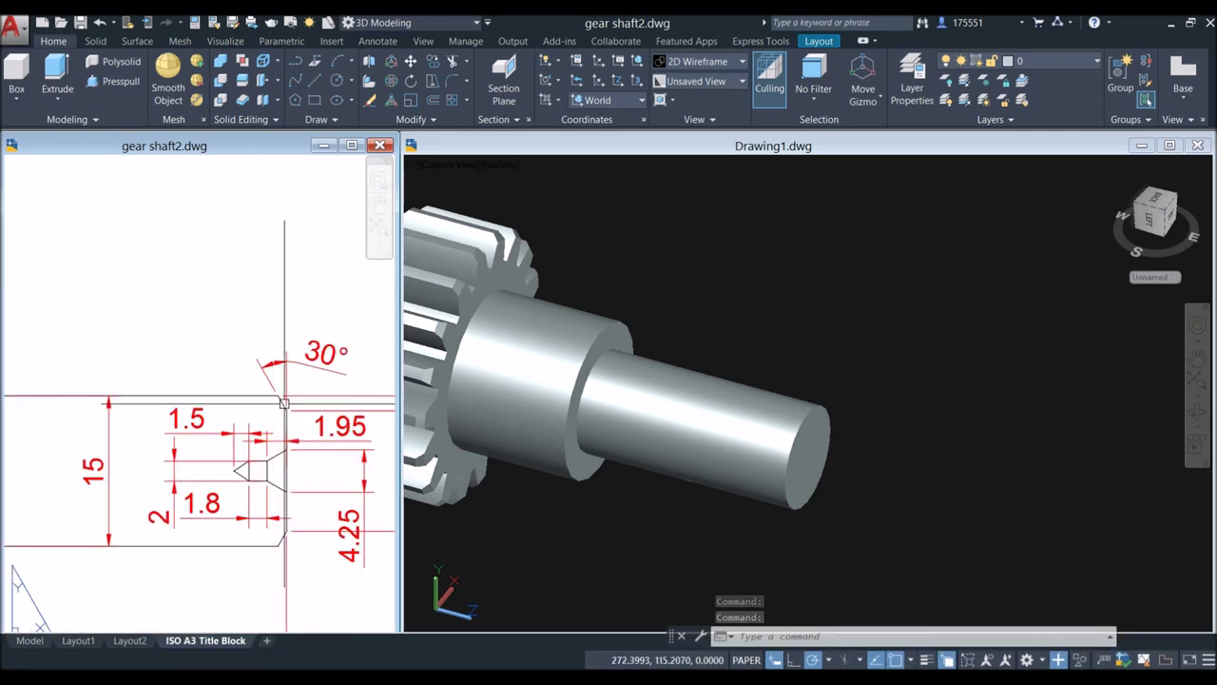
scroll(284, 403, "up", 1)
left_click(284, 402)
scroll(276, 362, "up", 2)
key("Escape")
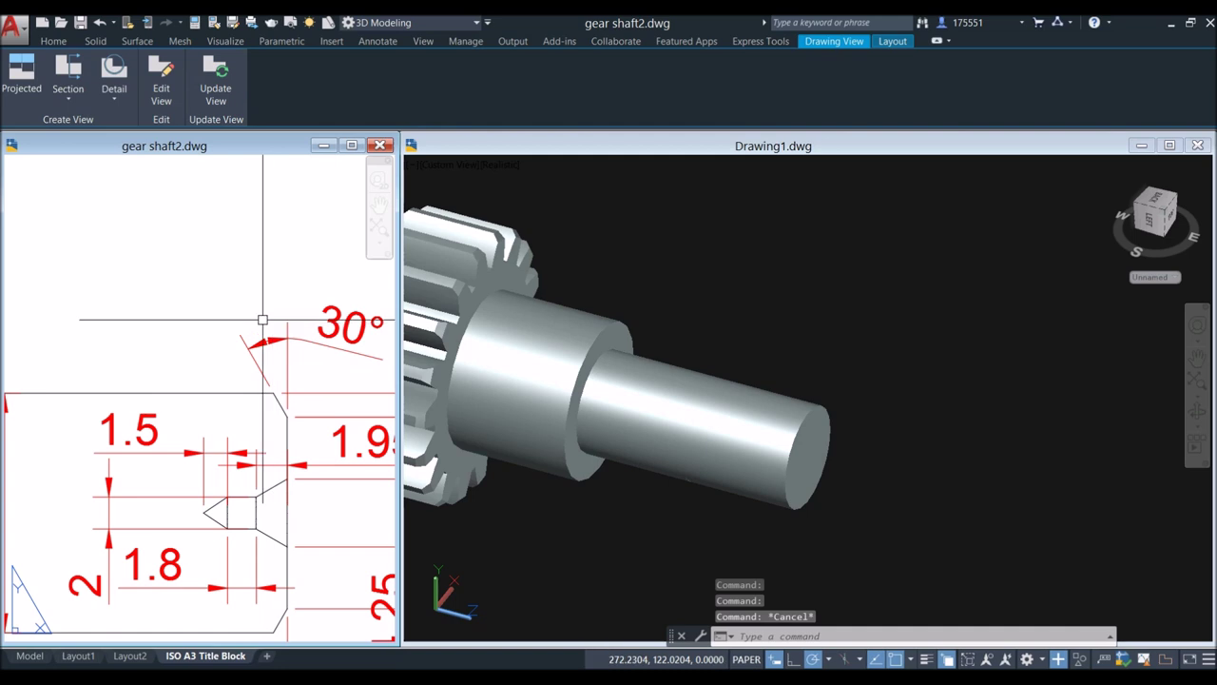
scroll(272, 323, "down", 3)
scroll(252, 338, "up", 3)
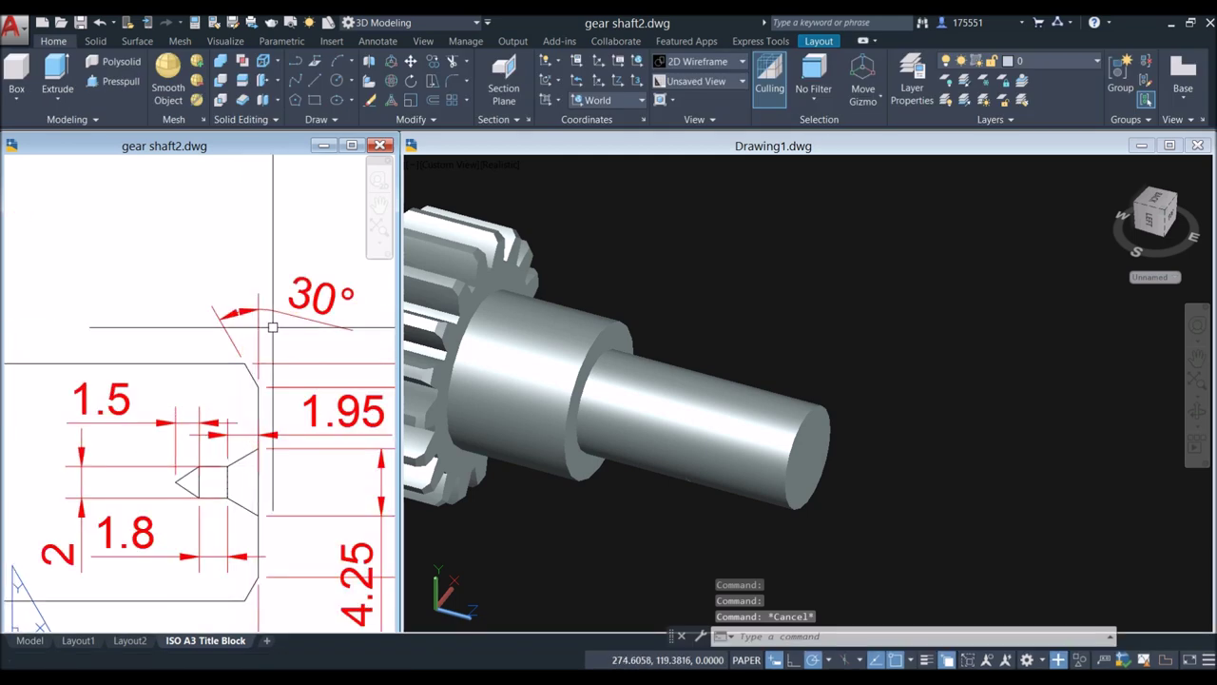
left_click(880, 301)
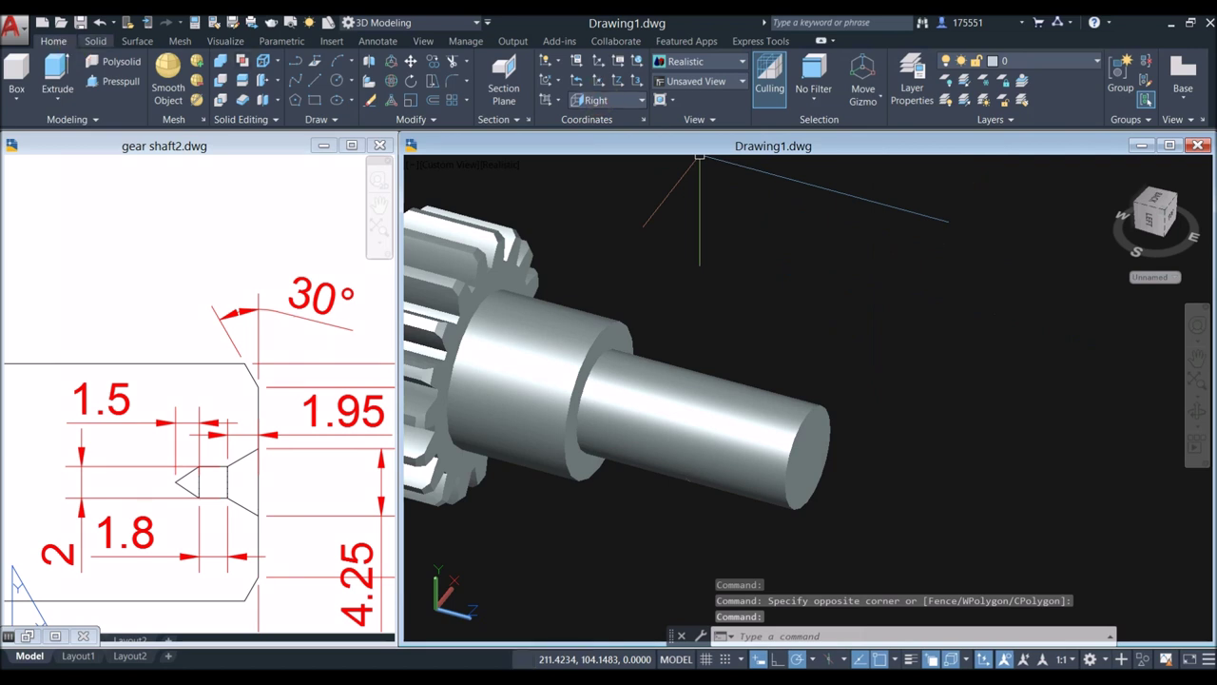
left_click(95, 41)
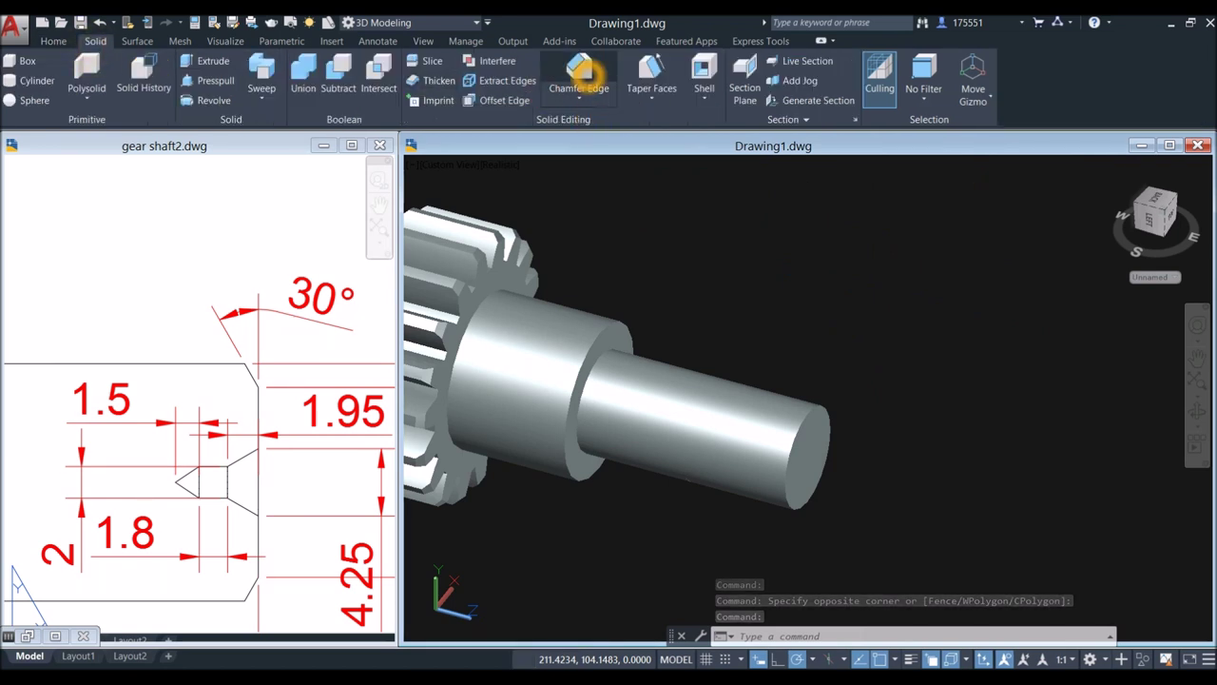
left_click(584, 98)
left_click(581, 86)
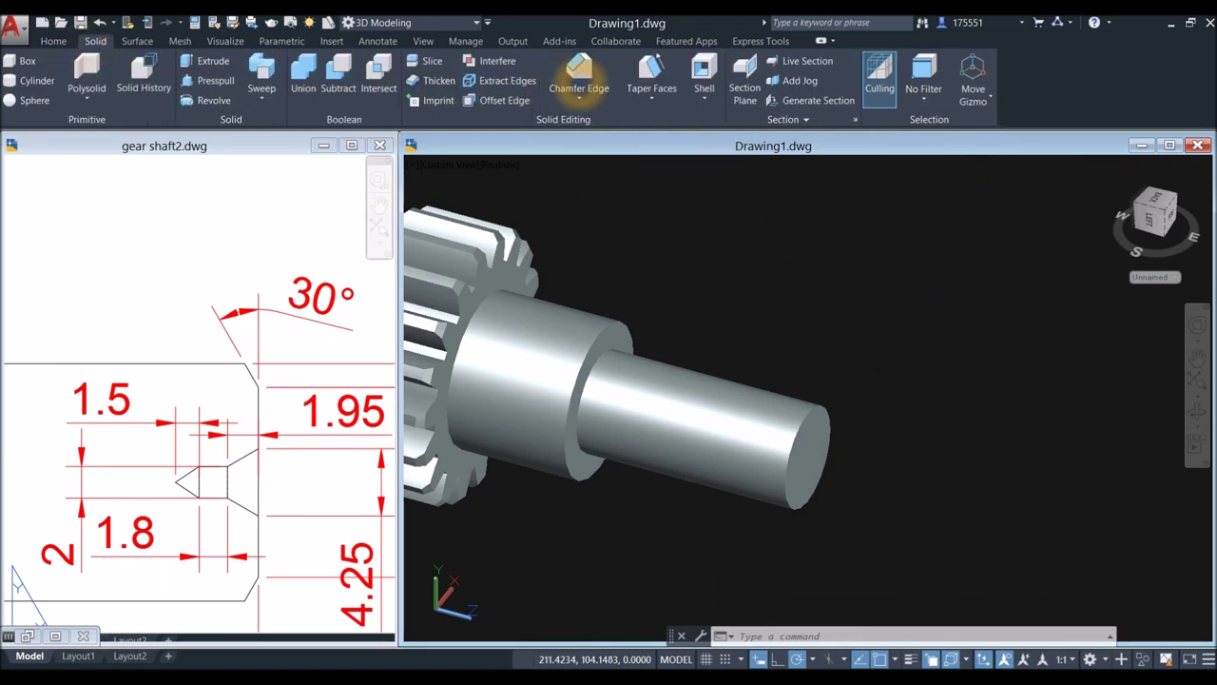
key("Escape")
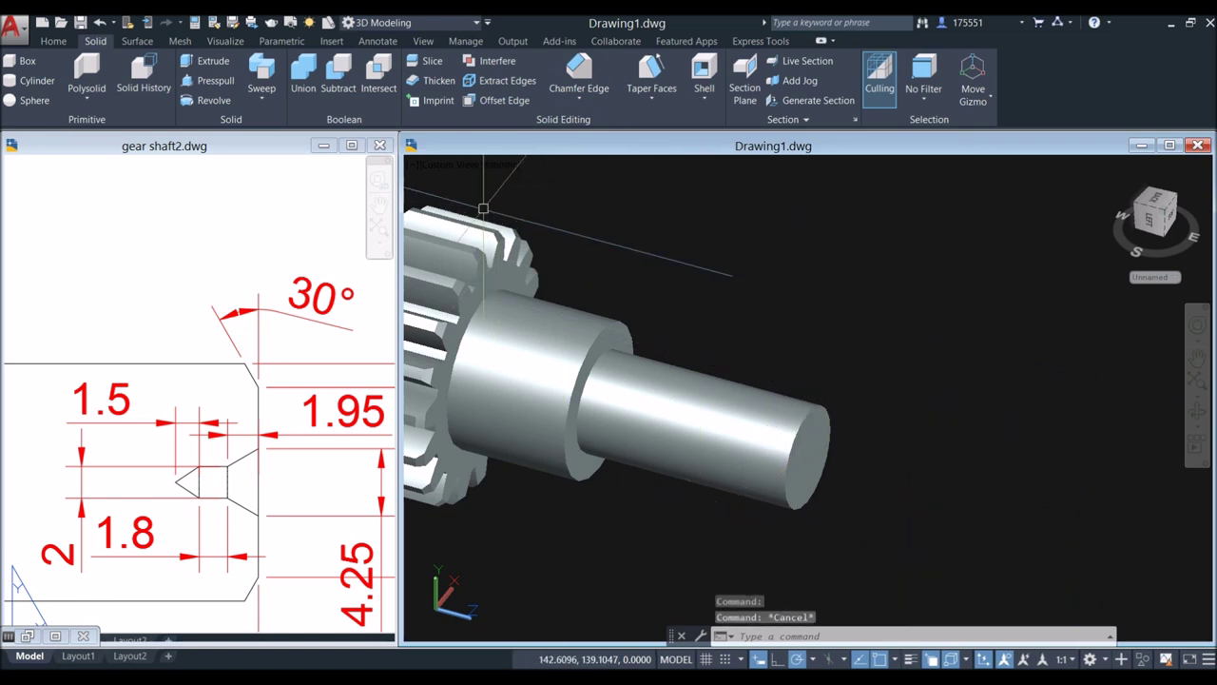
Step: Set Drawing1 to the Front view with the 2D Wireframe visual style
left_click(432, 163)
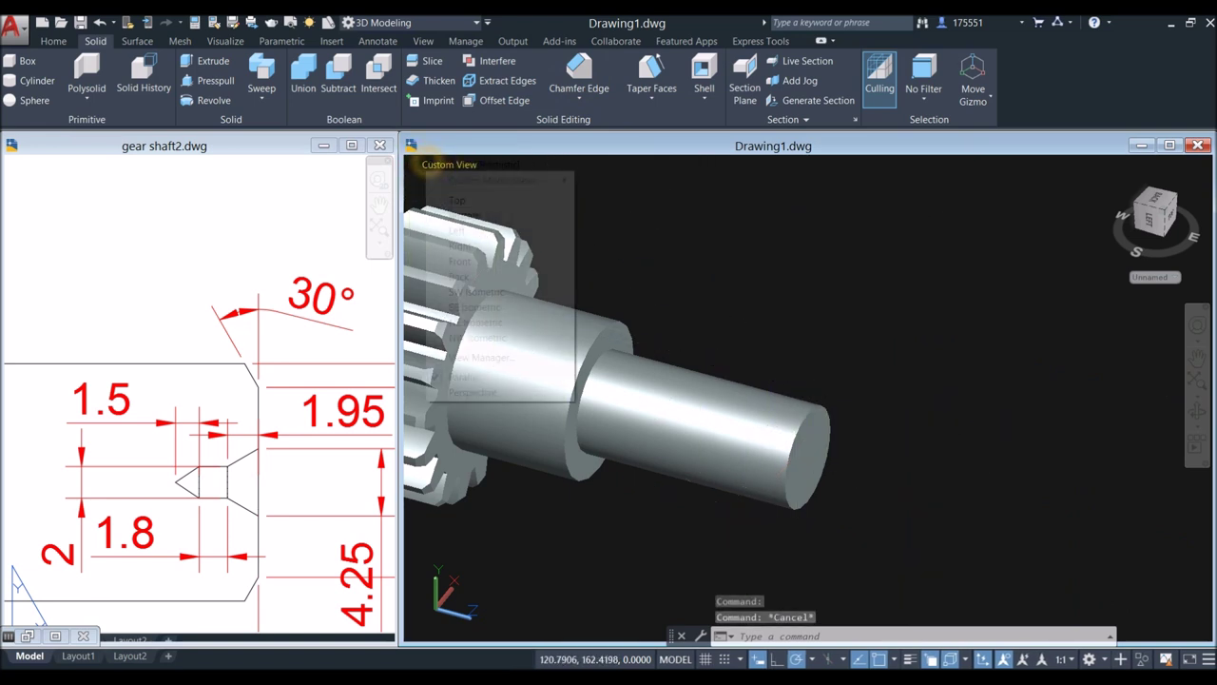
left_click(457, 230)
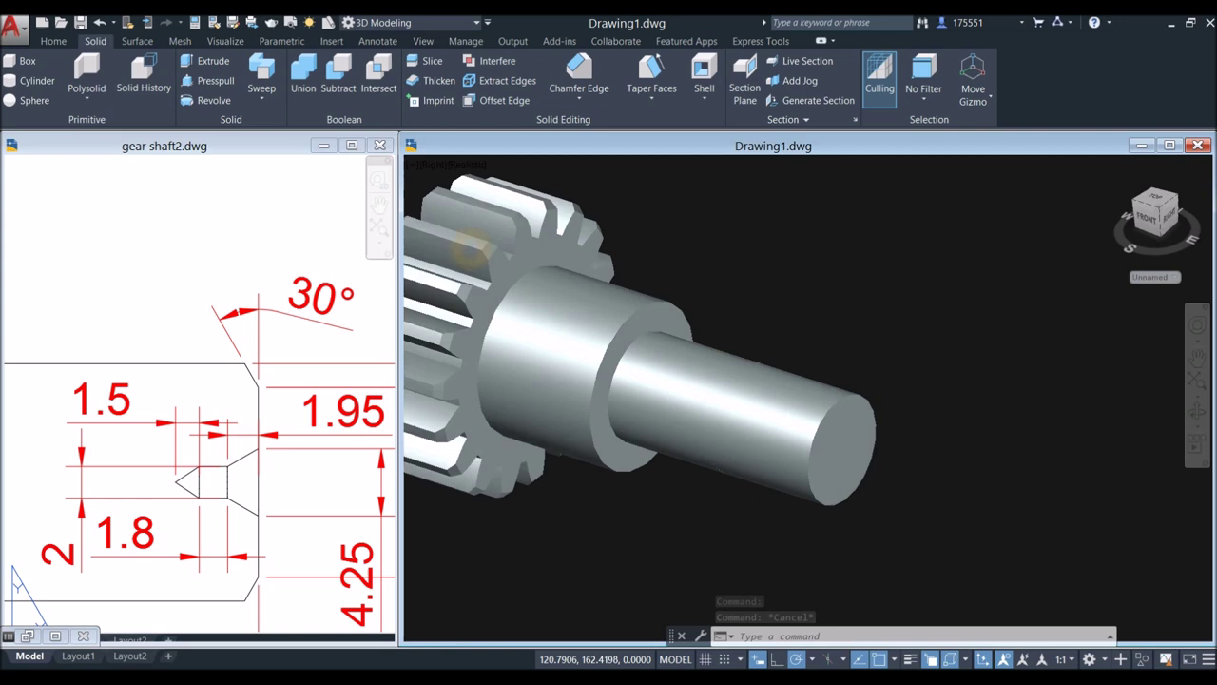
left_click(449, 164)
left_click(459, 276)
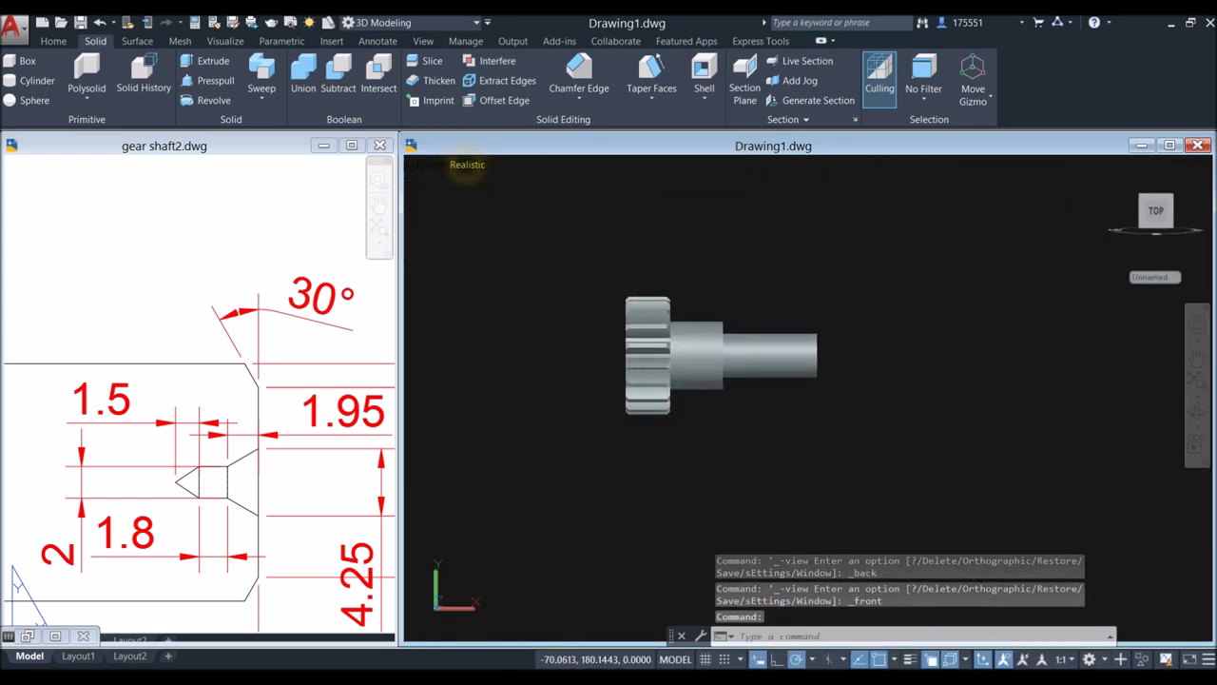
left_click(467, 164)
left_click(497, 201)
scroll(868, 343, "up", 5)
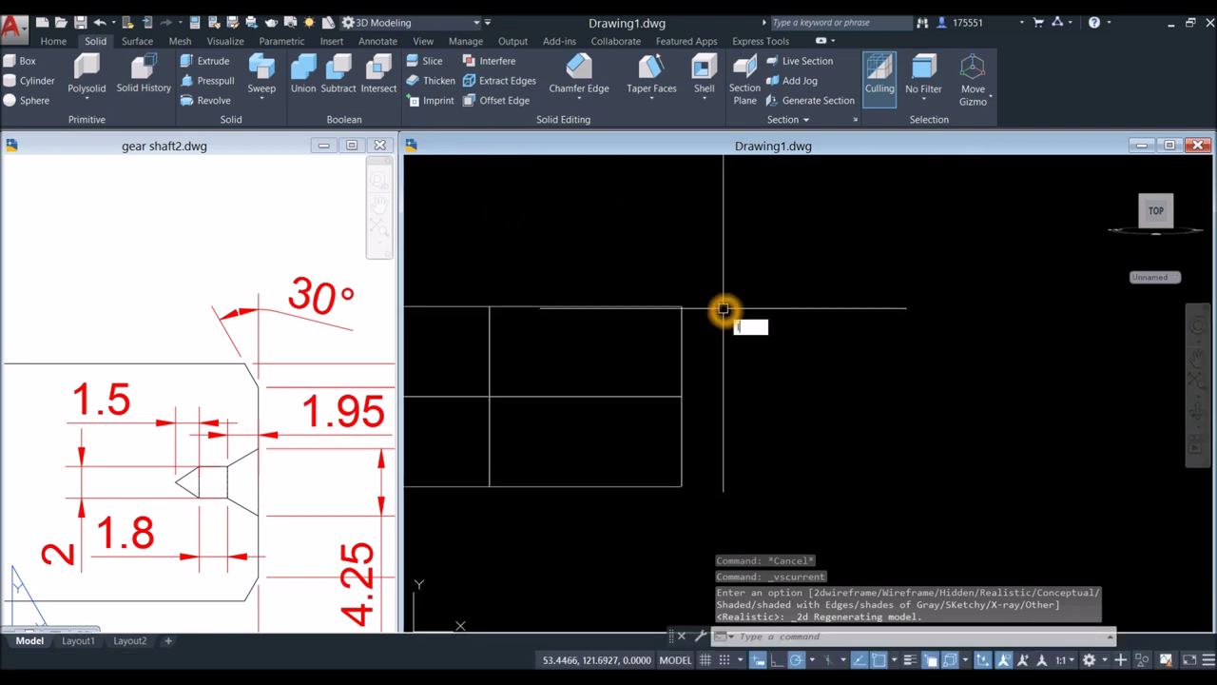
key("Return")
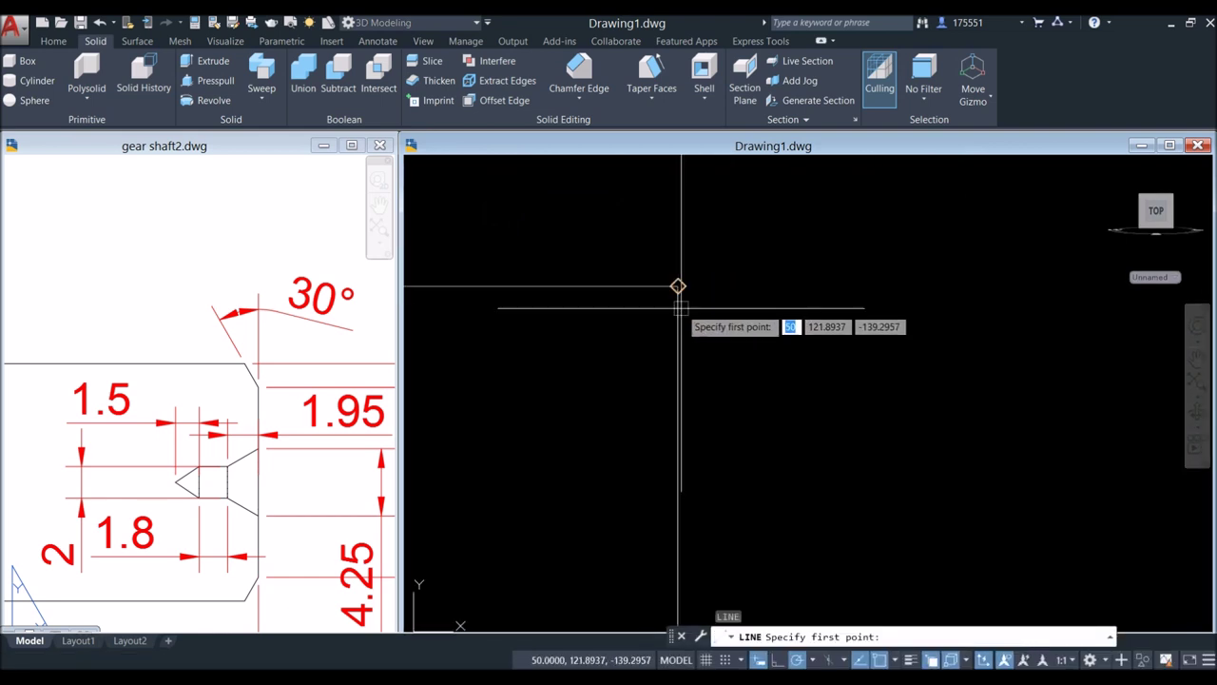
scroll(679, 282, "up", 3)
right_click(707, 263, "shift")
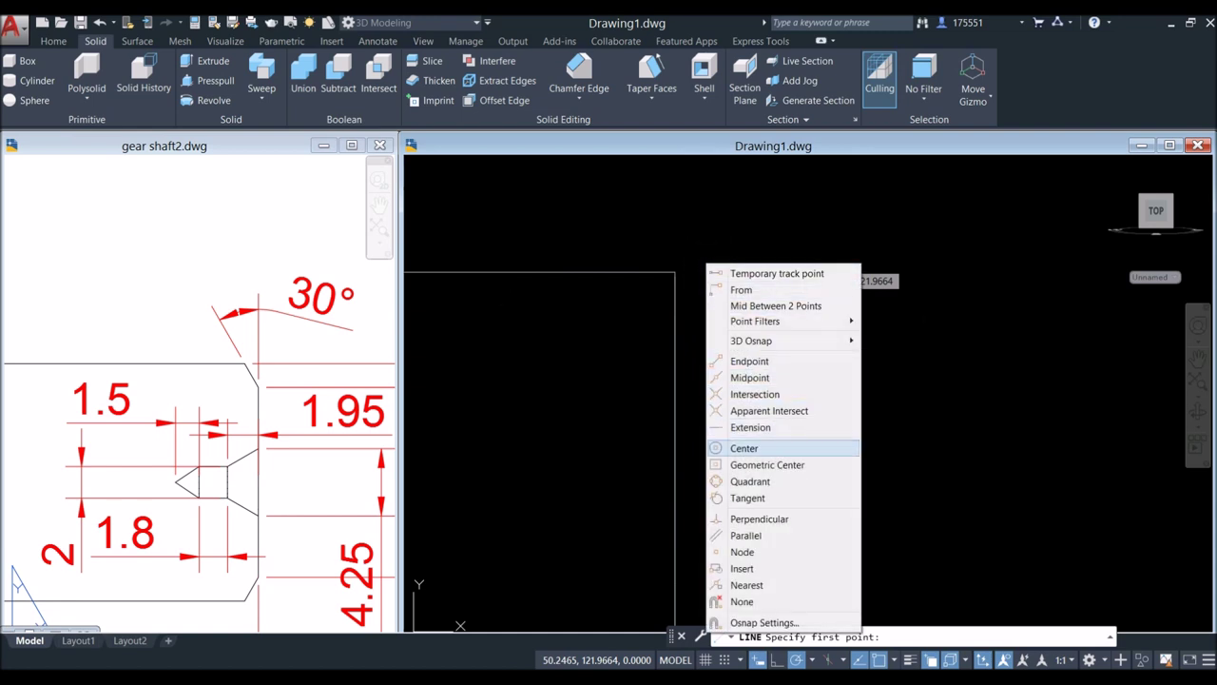
left_click(747, 481)
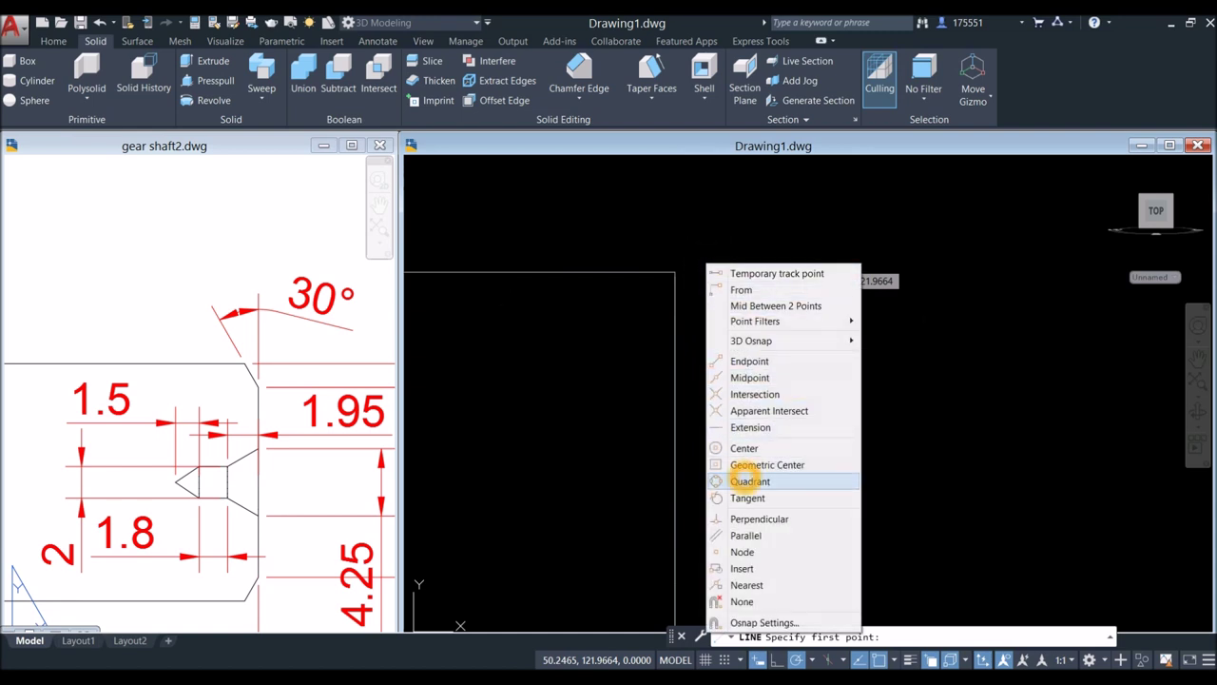
left_click(679, 274)
scroll(717, 390, "down", 2)
middle_click_drag(716, 390, 666, 200)
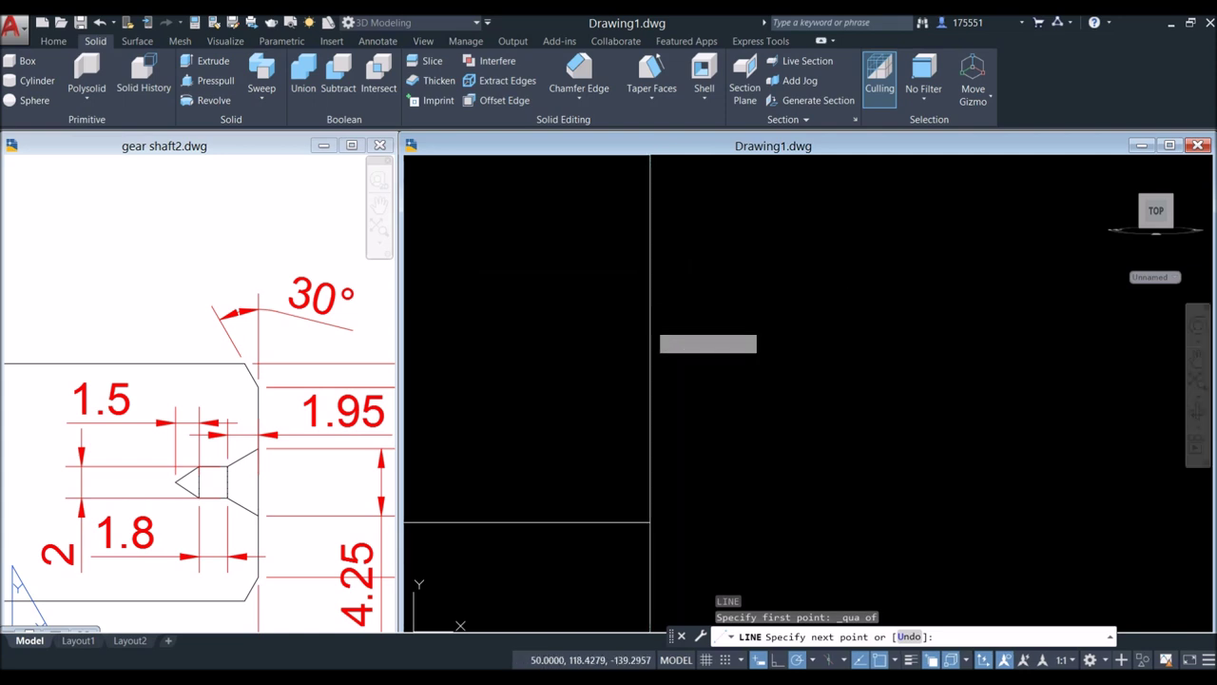
Step: Check the chamfer height in gear shaft2, and draw a 1.5 line straight down from the upper quadrant of Drawing1's shaft end circle
left_click(312, 409)
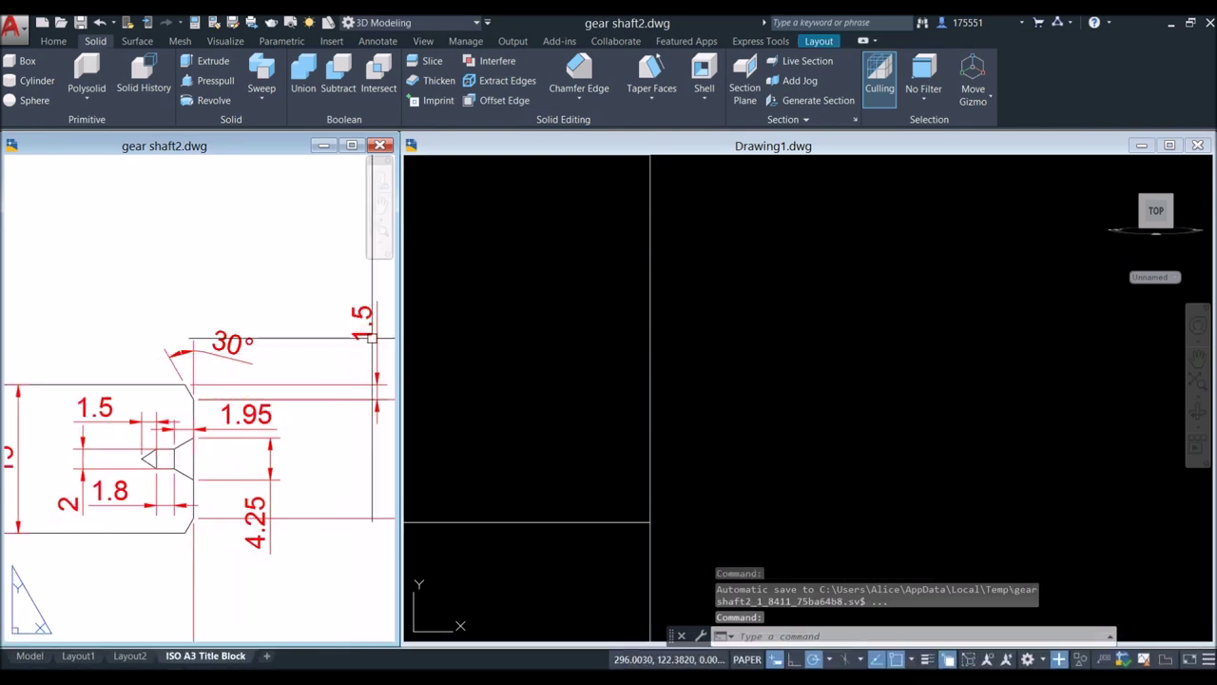
left_click(363, 338)
middle_click_drag(335, 379, 310, 380)
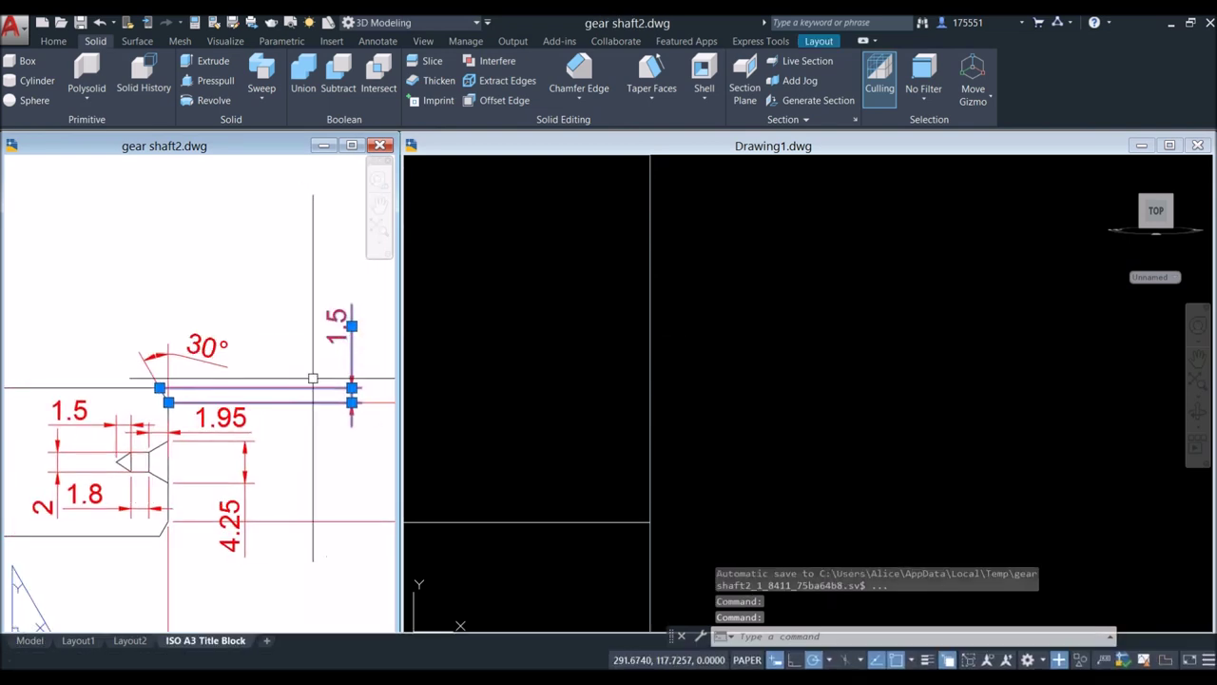
key("Escape")
left_click(729, 298)
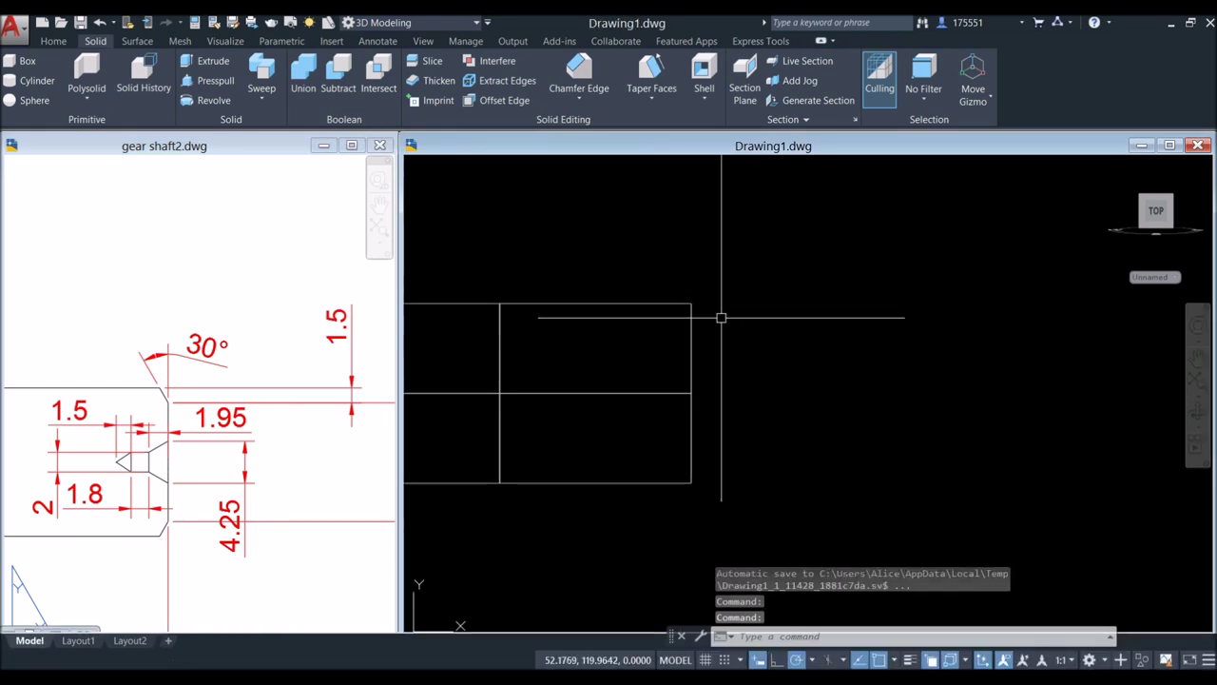
key("Return")
right_click(711, 301, "shift")
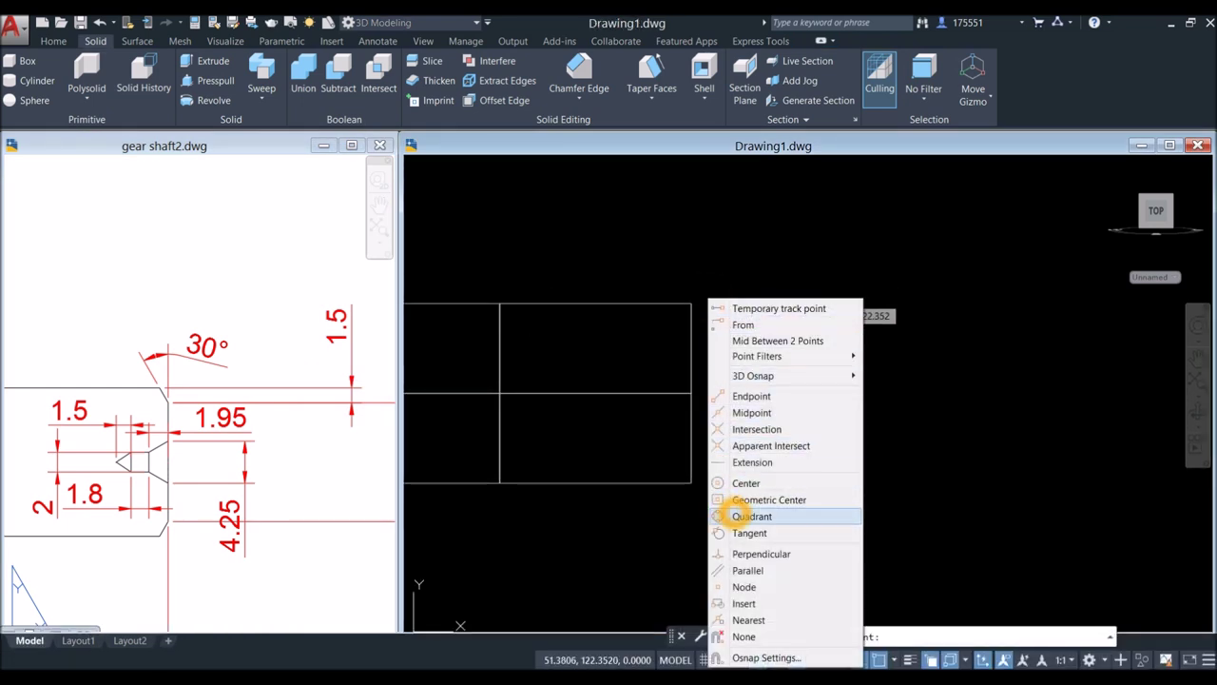
left_click(739, 515)
left_click(693, 306)
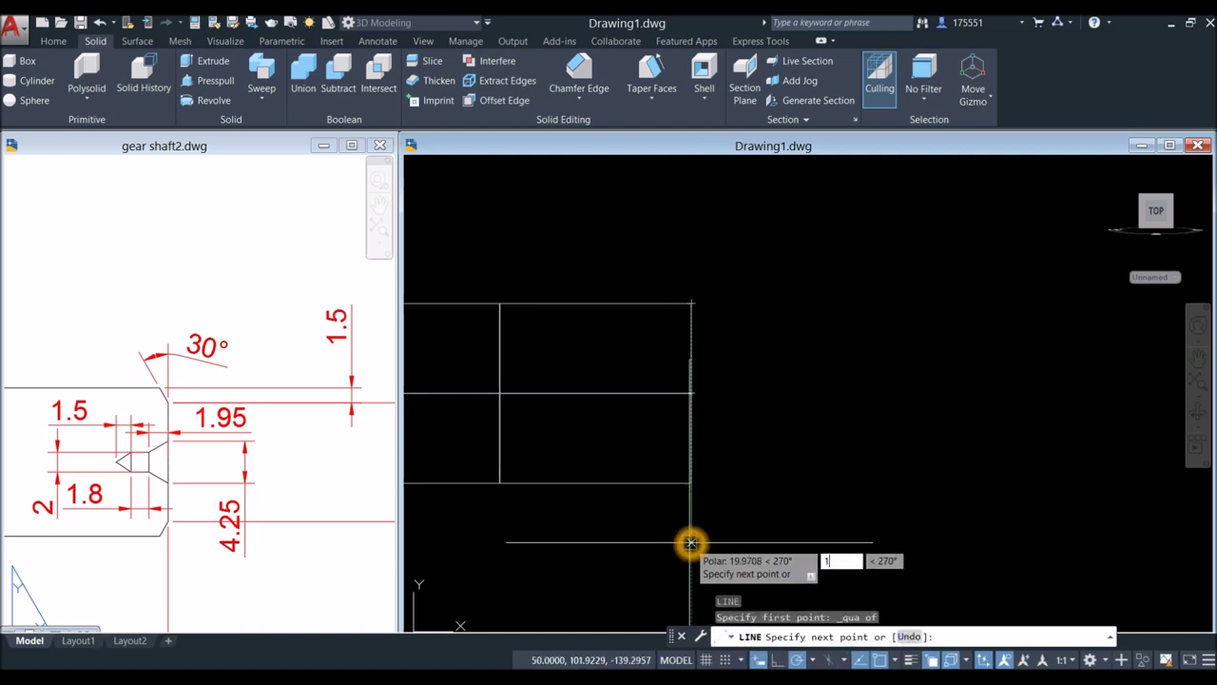
type("1.5")
key("Return")
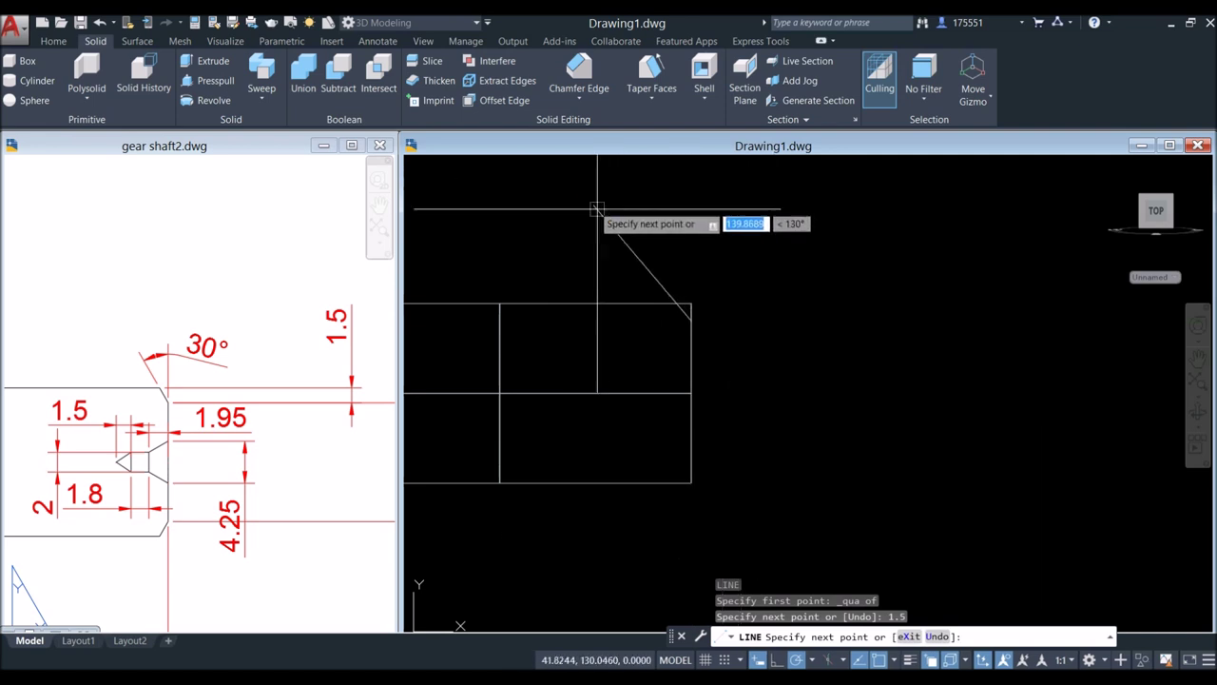
Step: Continue from the 1.5 line's lower end with a line at 120°, about 139.57 long, and finish the line
middle_click_drag(636, 239, 635, 277)
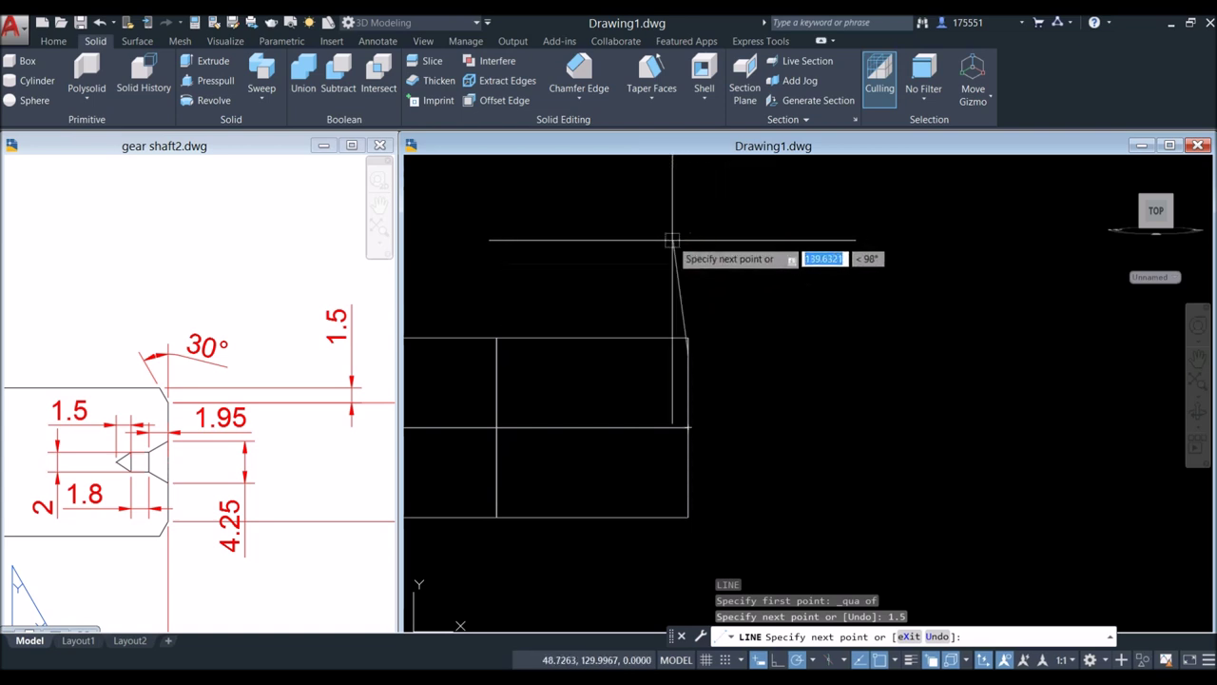
left_click(616, 235)
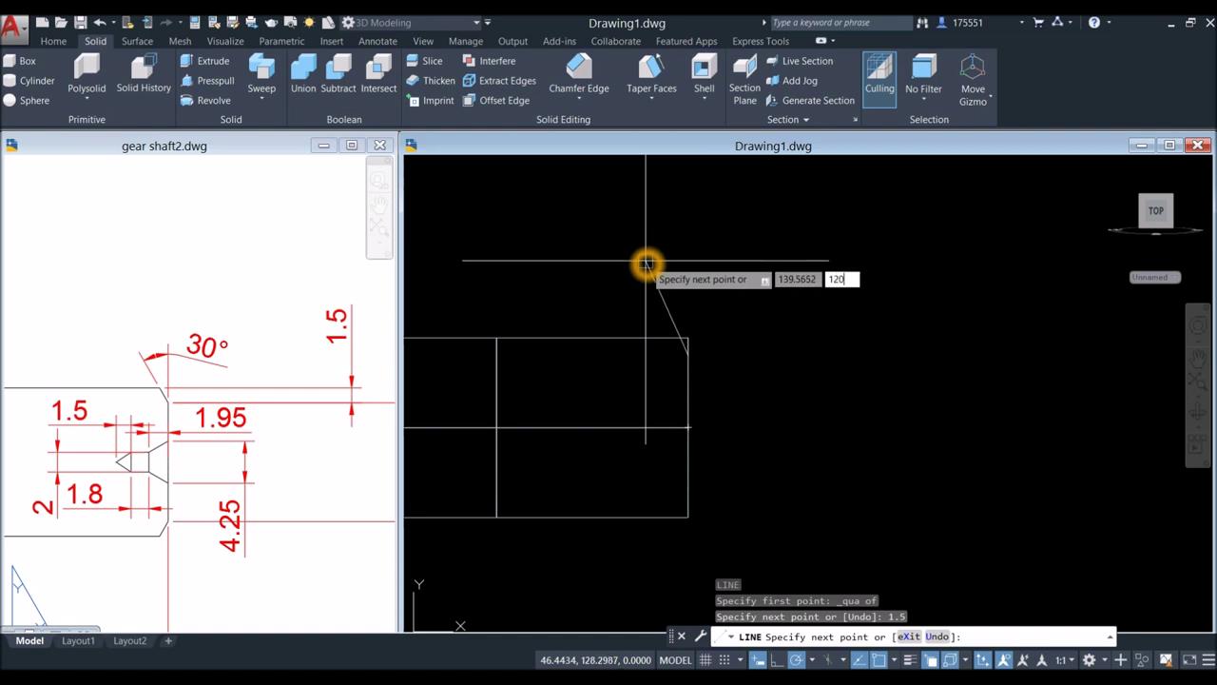
key("Return")
right_click(720, 277)
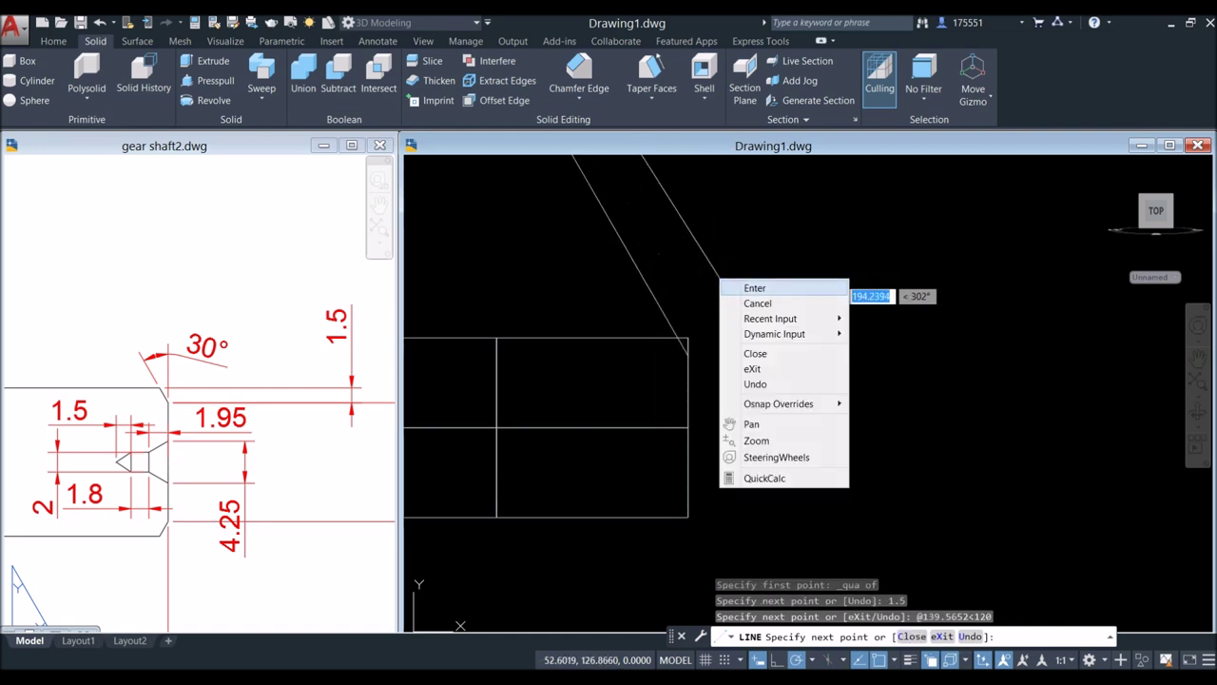
left_click(751, 286)
Step: Draw a line from the shaft's upper end corner to where the slanted line crosses the shaft's upper edge
left_click(681, 322)
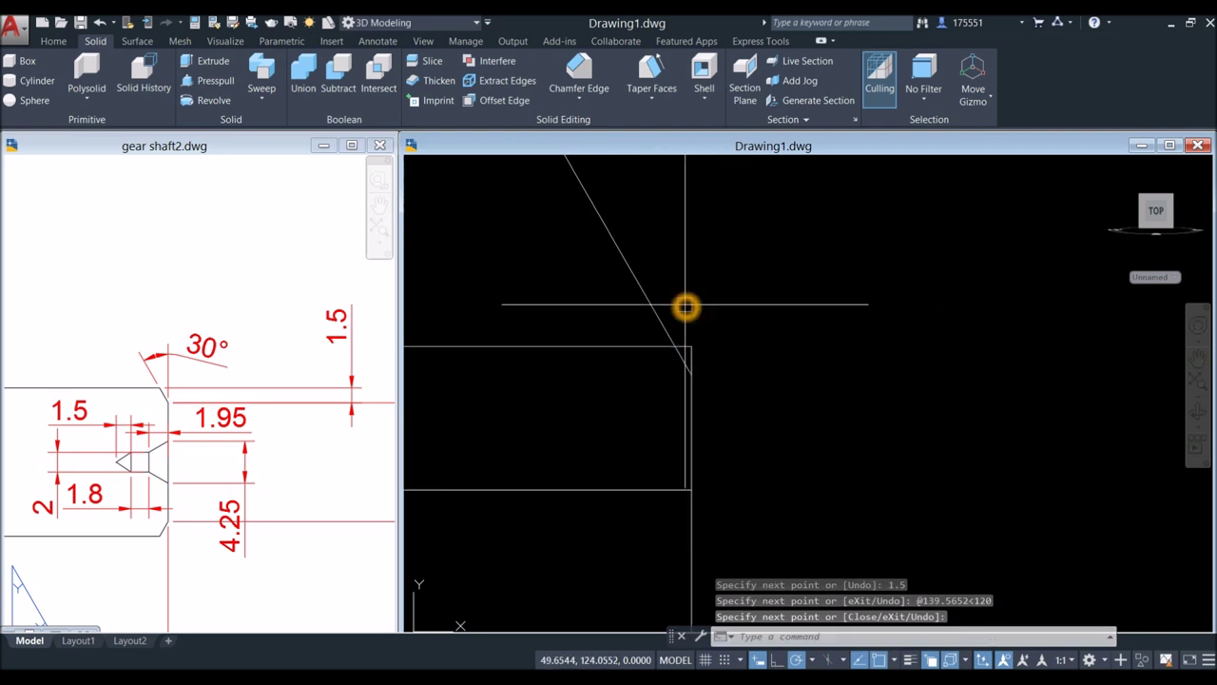
key("Return")
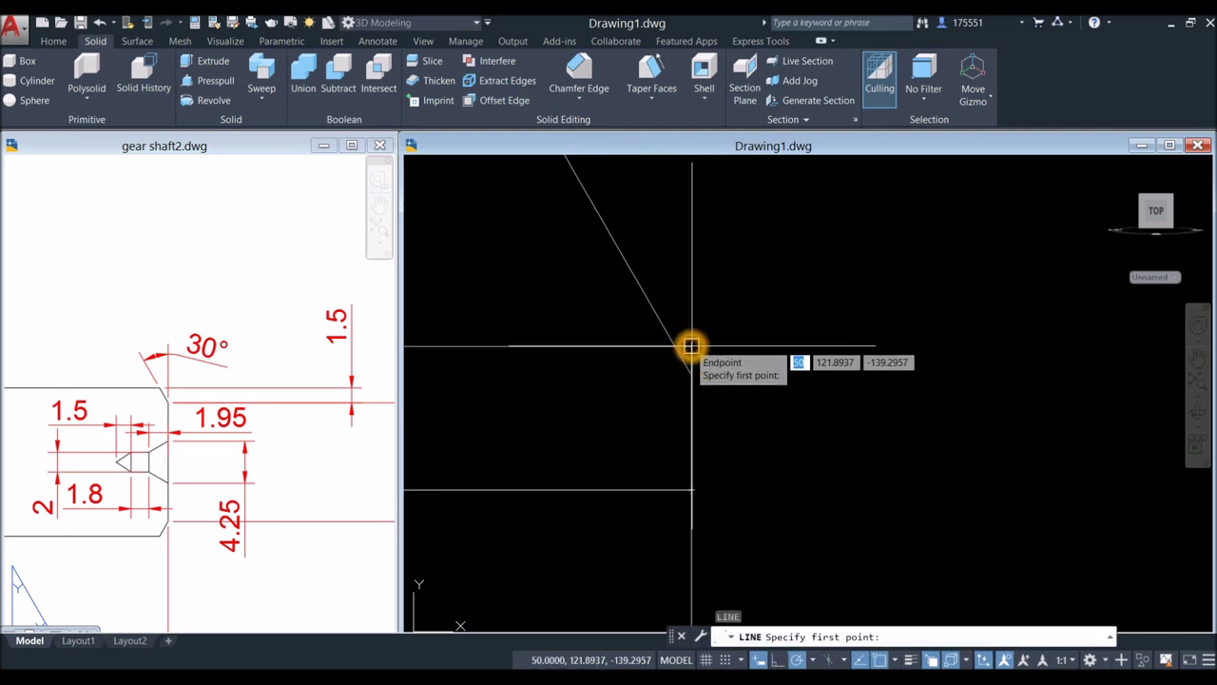
left_click(692, 346)
left_click(673, 344)
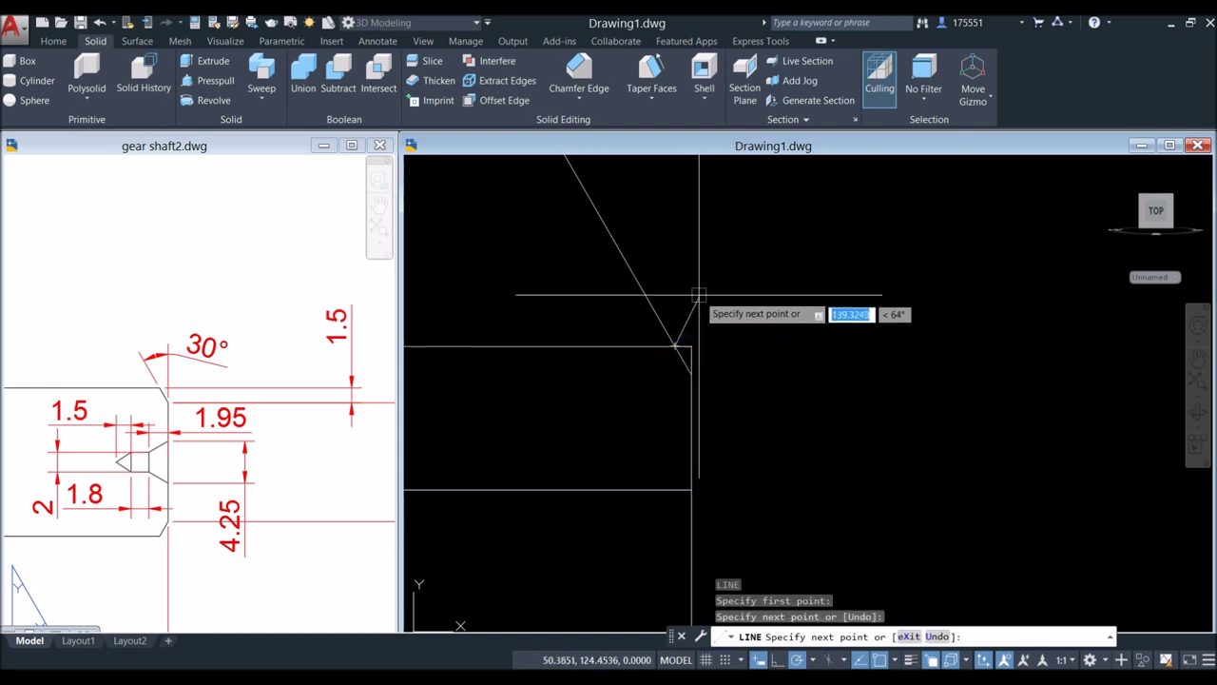
right_click(699, 302)
left_click(730, 304)
Step: Trim off the part of the slanted line that extends beyond the shaft's upper edge
middle_click_drag(686, 352, 699, 364, "shift")
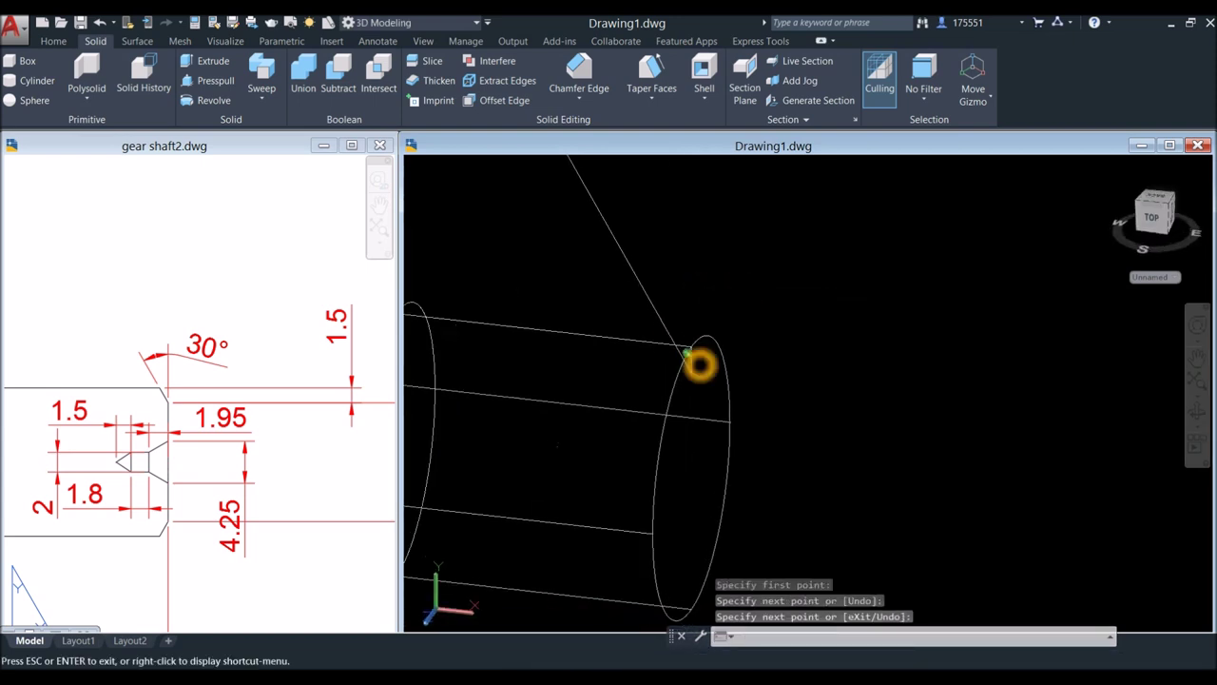
scroll(673, 318, "up", 1)
type("trim")
key("Return")
left_click(680, 329)
right_click(692, 313)
left_click(723, 321)
Step: Join the three lines of the small triangular chamfer profile into one polyline and select it to check the result
scroll(695, 341, "up", 2)
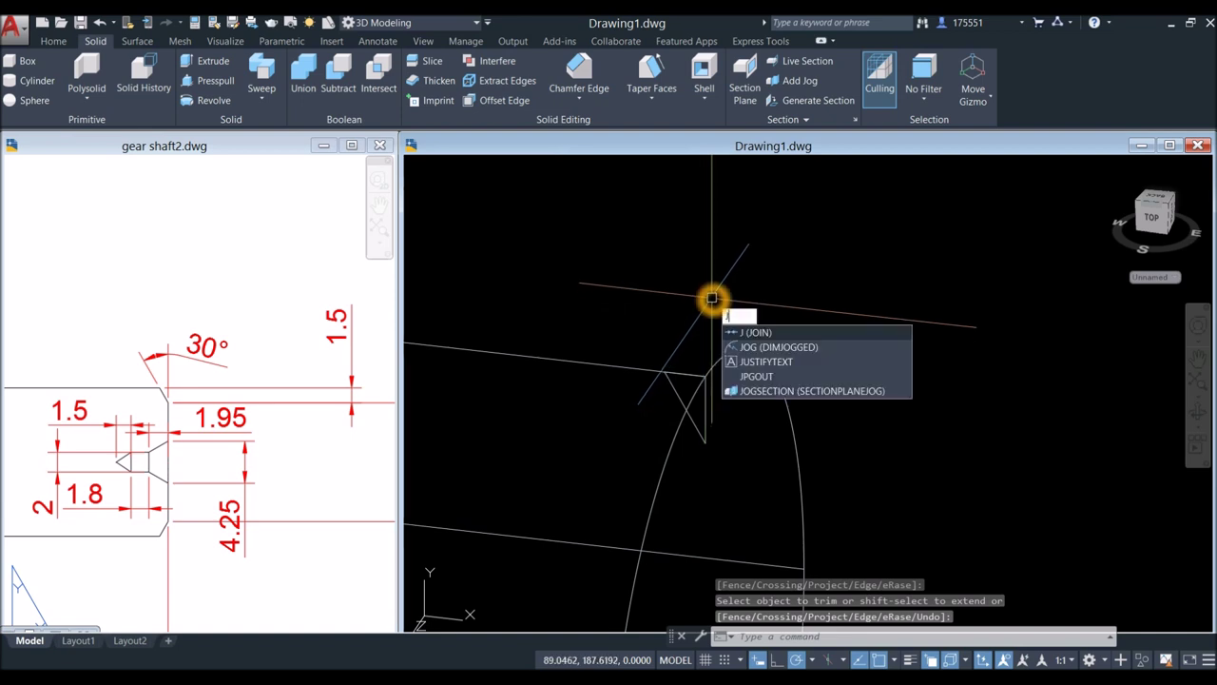
key("Return")
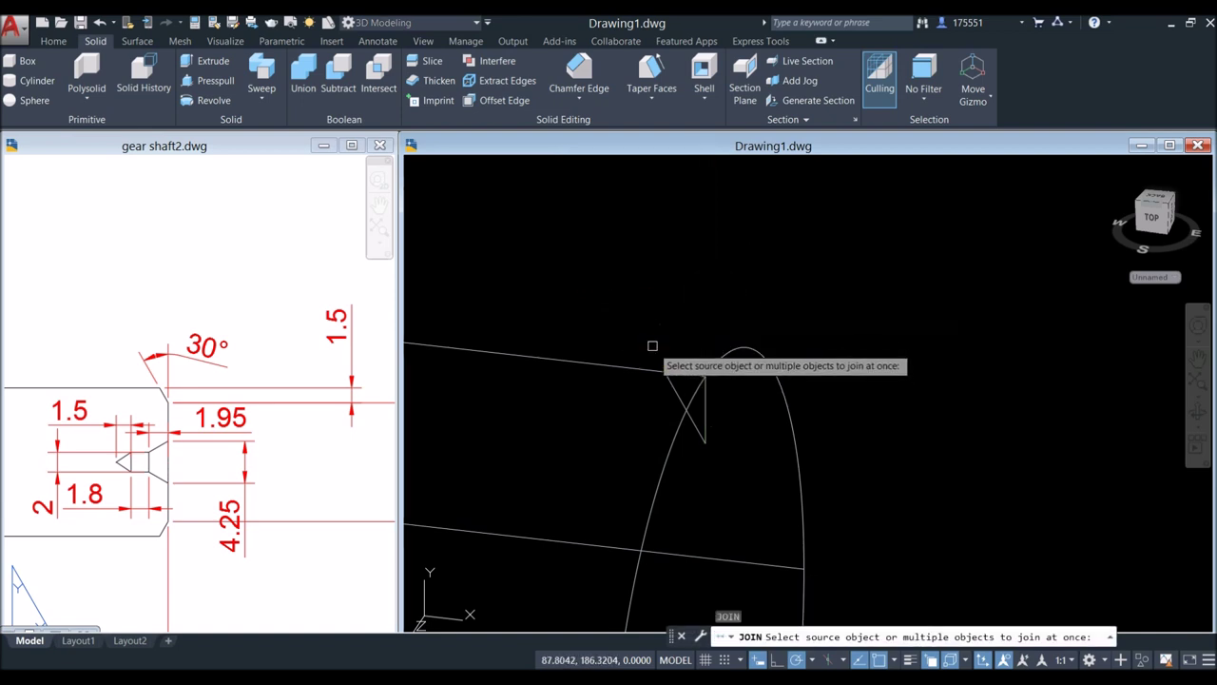
left_click(651, 340)
left_click(751, 436)
right_click(749, 425)
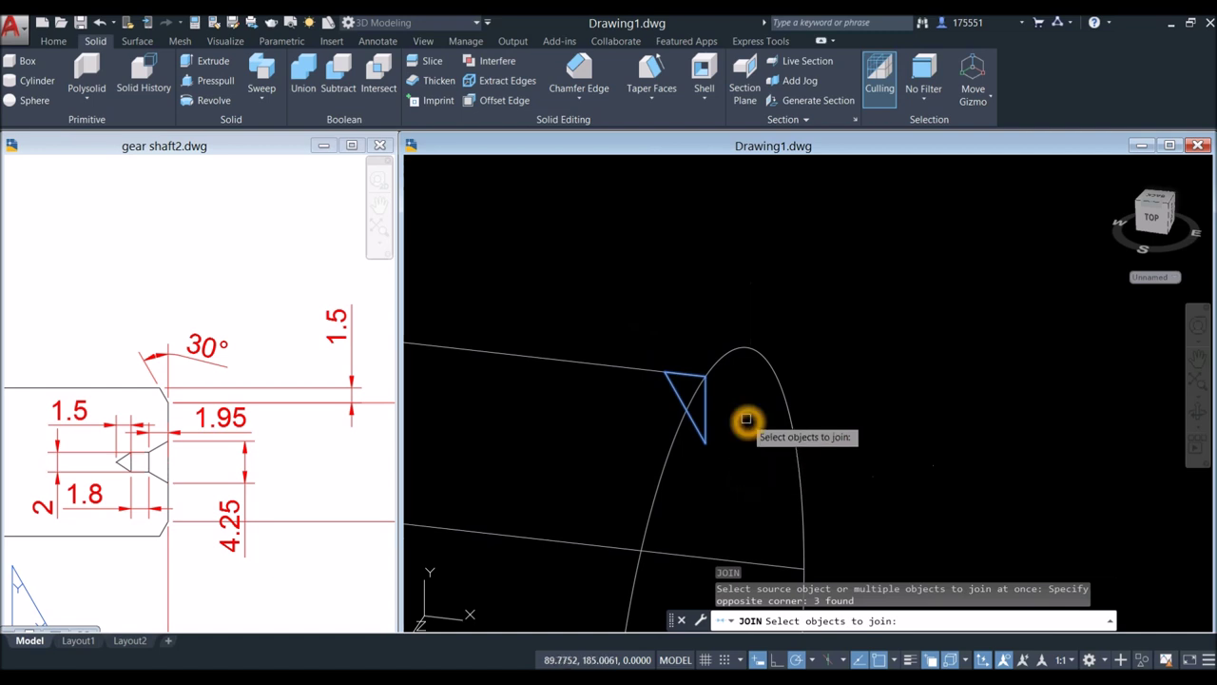
left_click(706, 419)
scroll(733, 326, "down", 4)
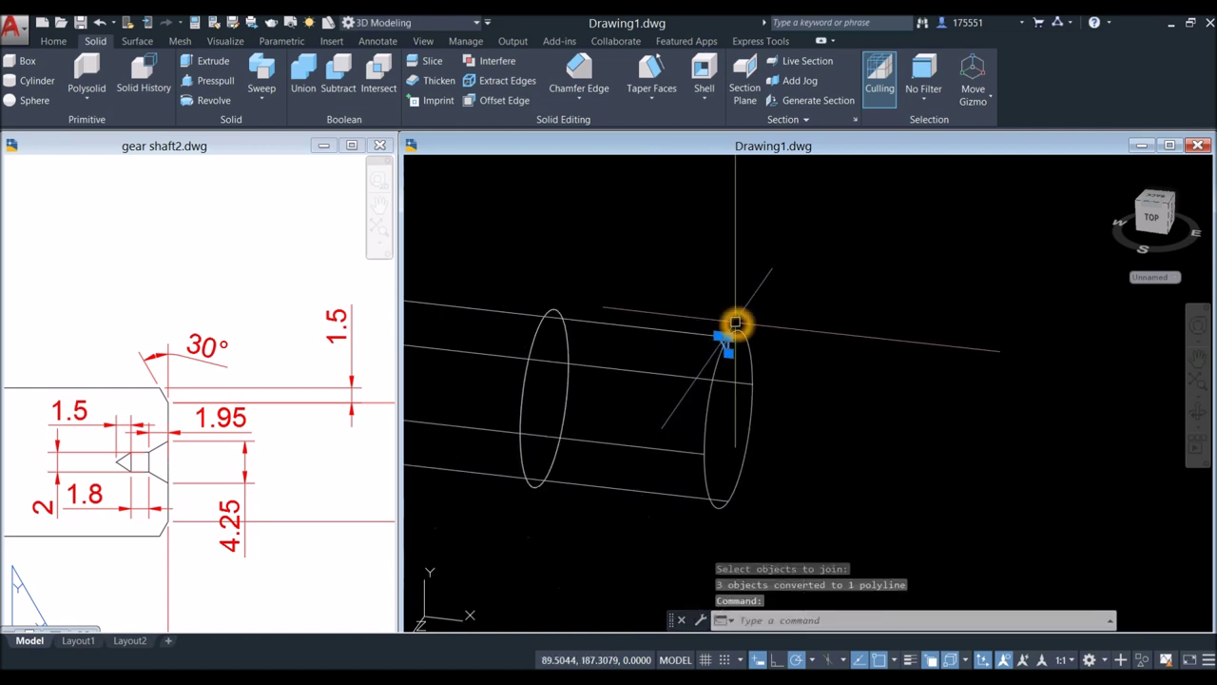
key("Escape")
Step: Revolve the triangular chamfer profile 360° about the axis through the centres of the shaft end section's two circular faces
scroll(736, 312, "up", 2)
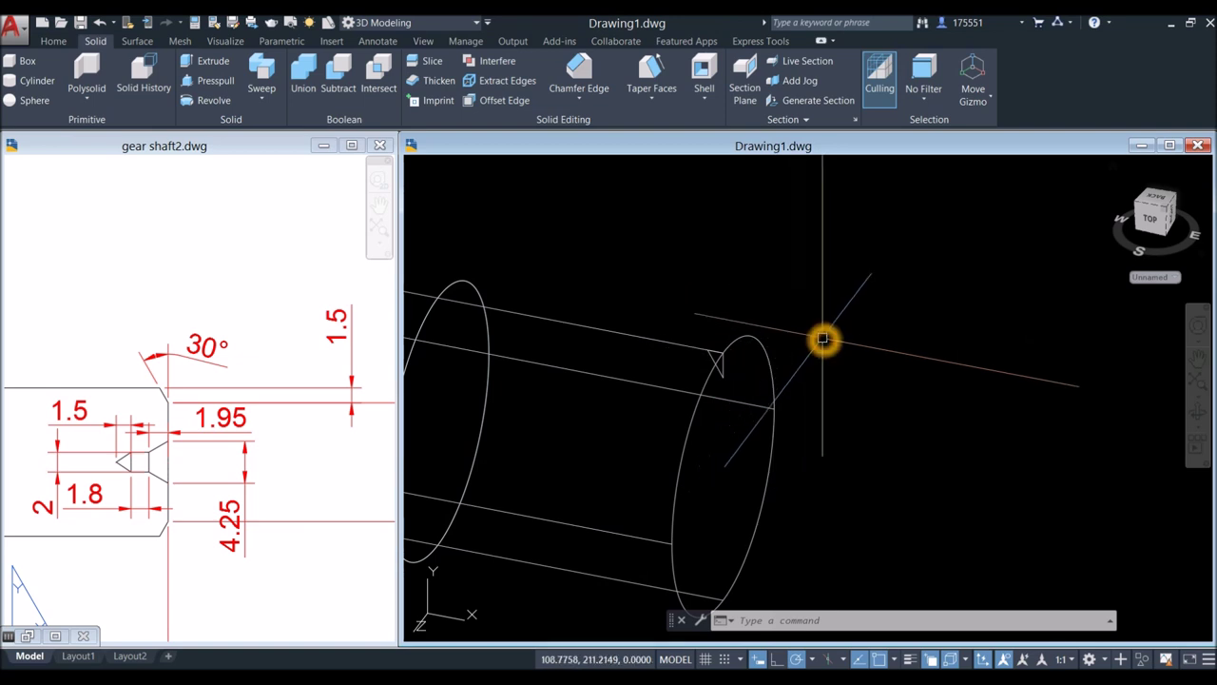
left_click(53, 41)
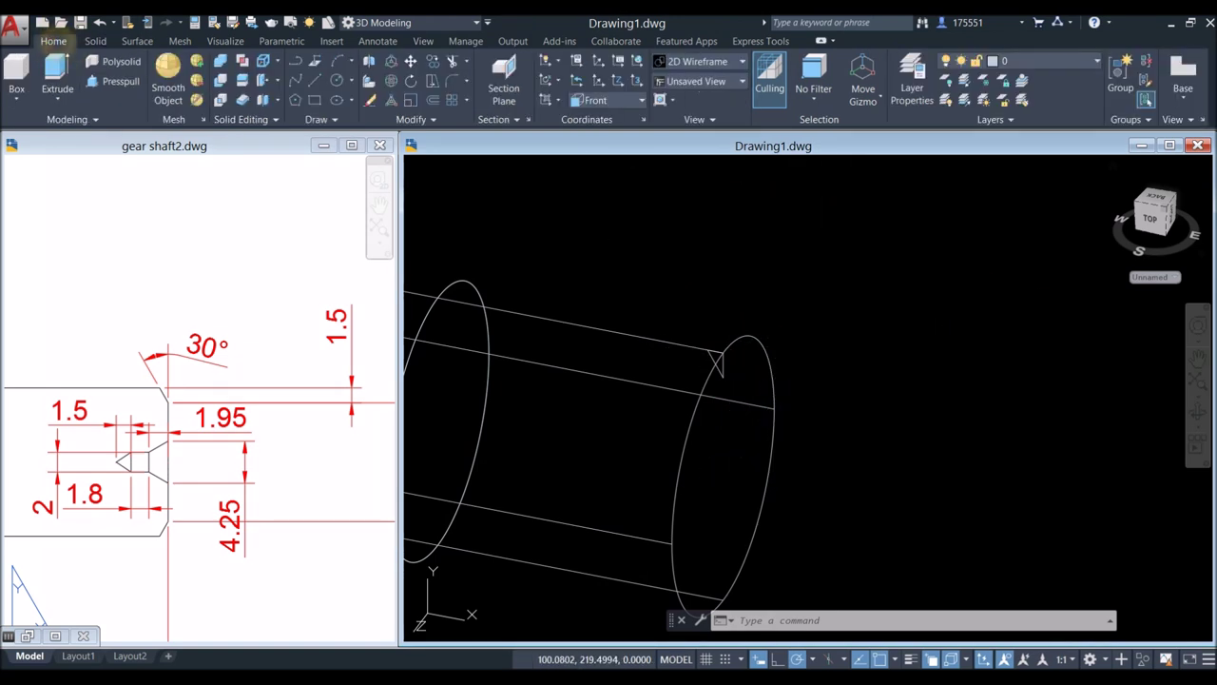
left_click(58, 98)
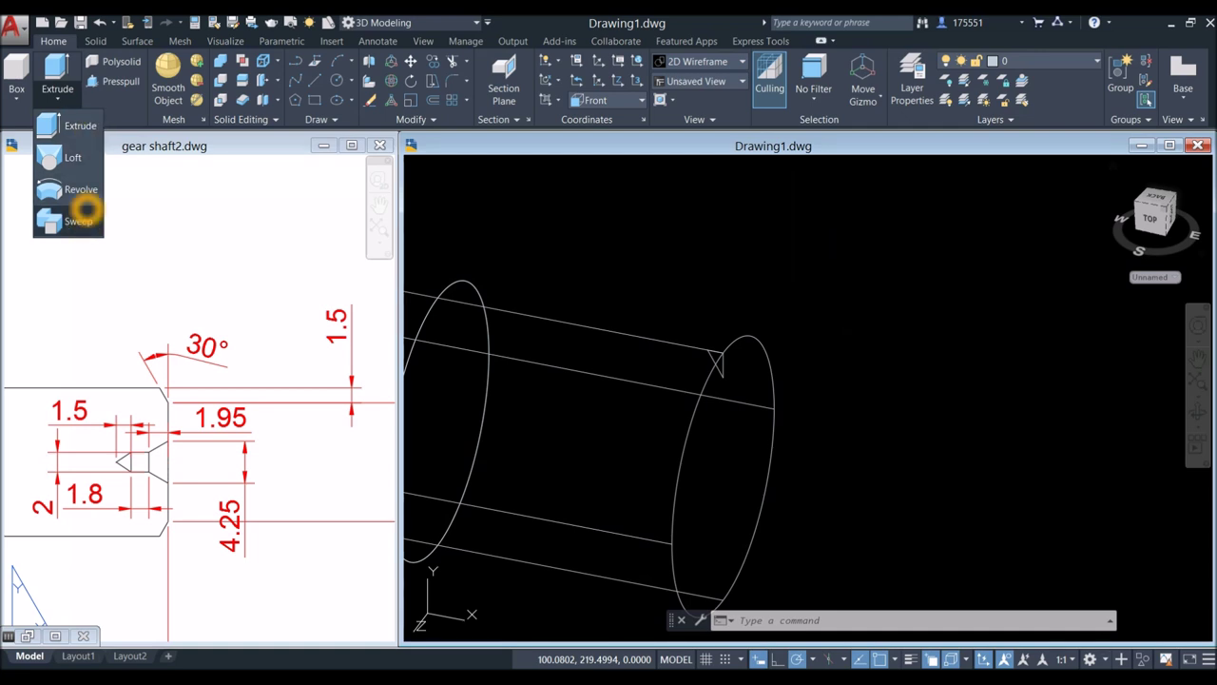
left_click(81, 190)
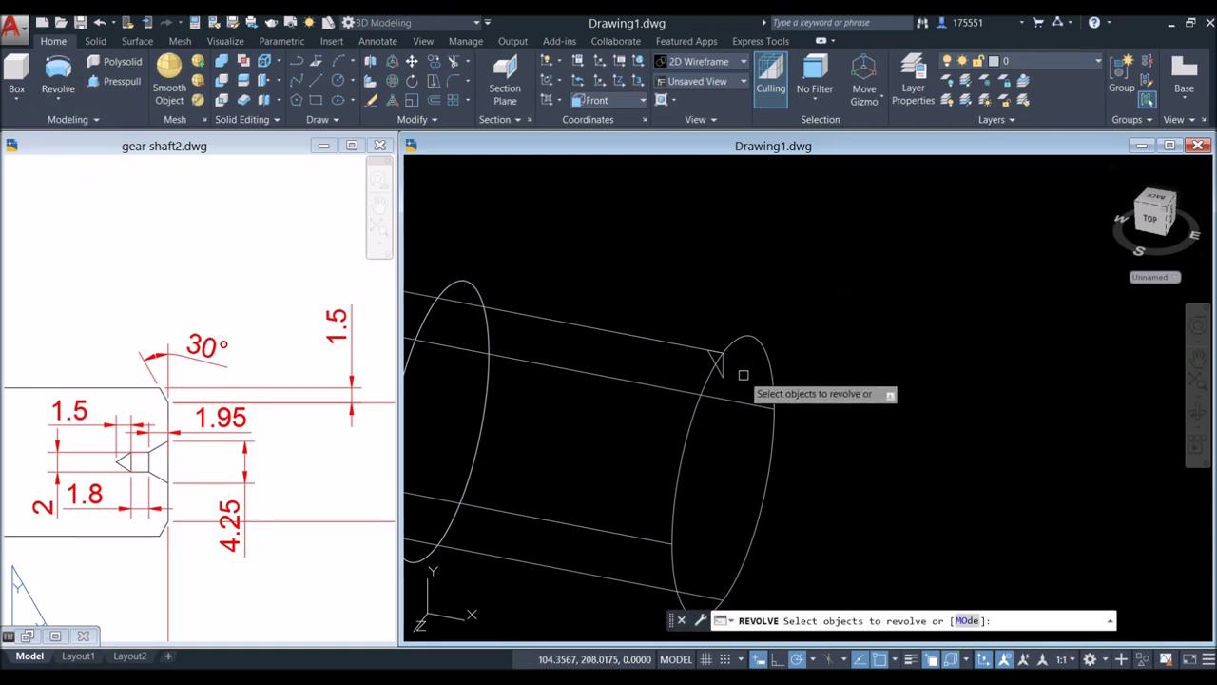
scroll(743, 371, "up", 4)
left_click(691, 355)
scroll(711, 345, "down", 4)
right_click(736, 252)
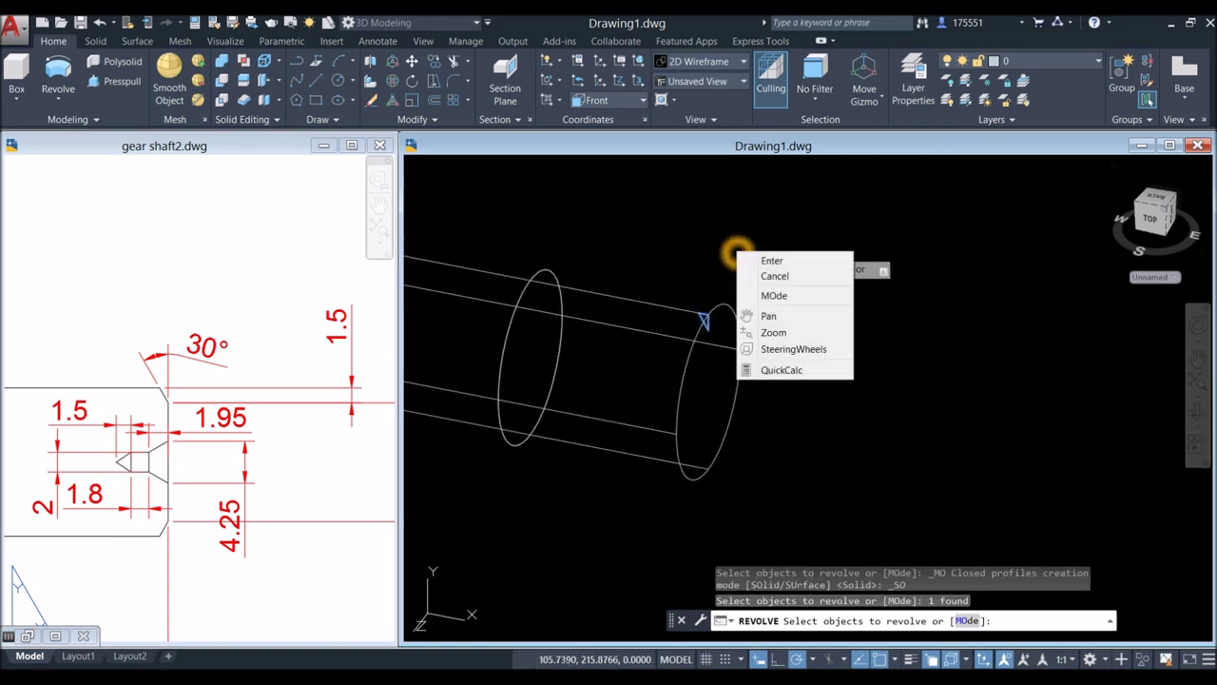
left_click(771, 261)
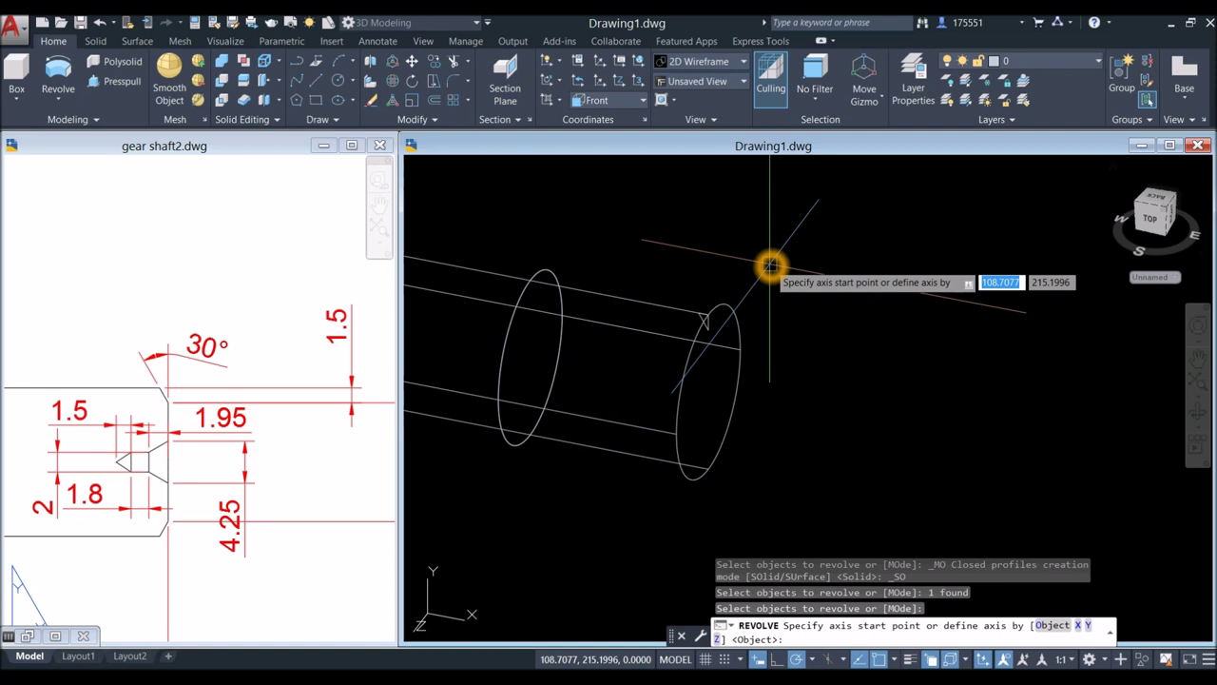
left_click(708, 395)
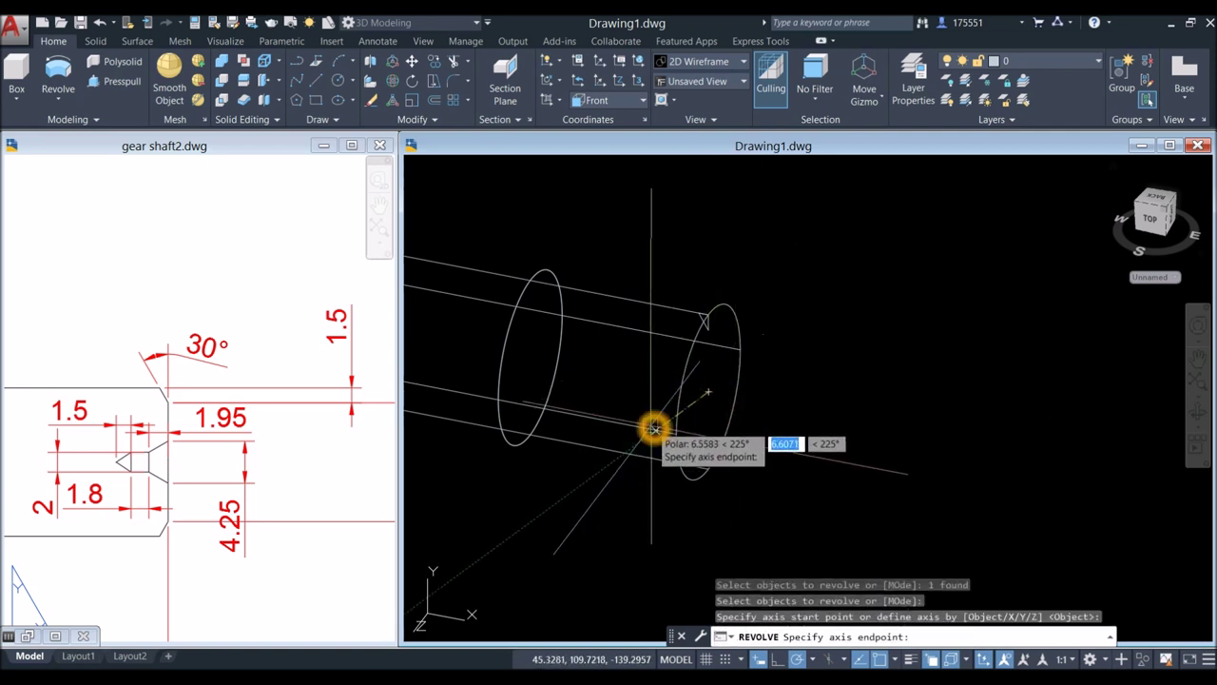
left_click(531, 357)
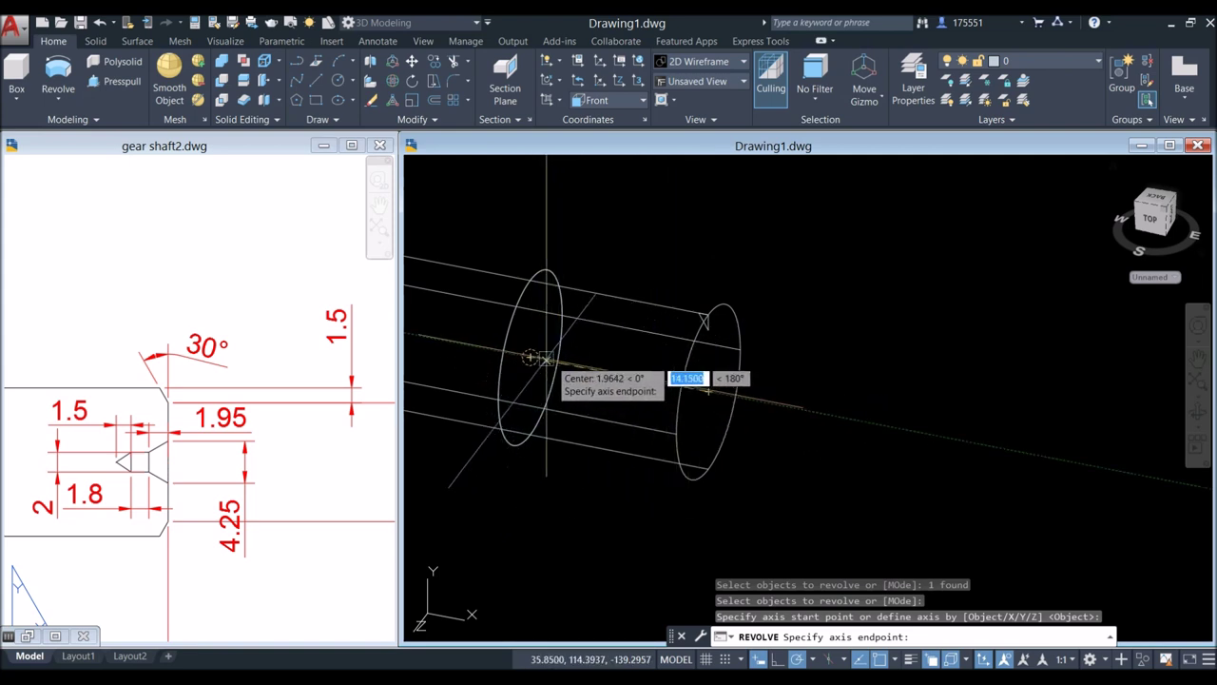
left_click(466, 348)
left_click(529, 358)
left_click(581, 361)
left_click(531, 357)
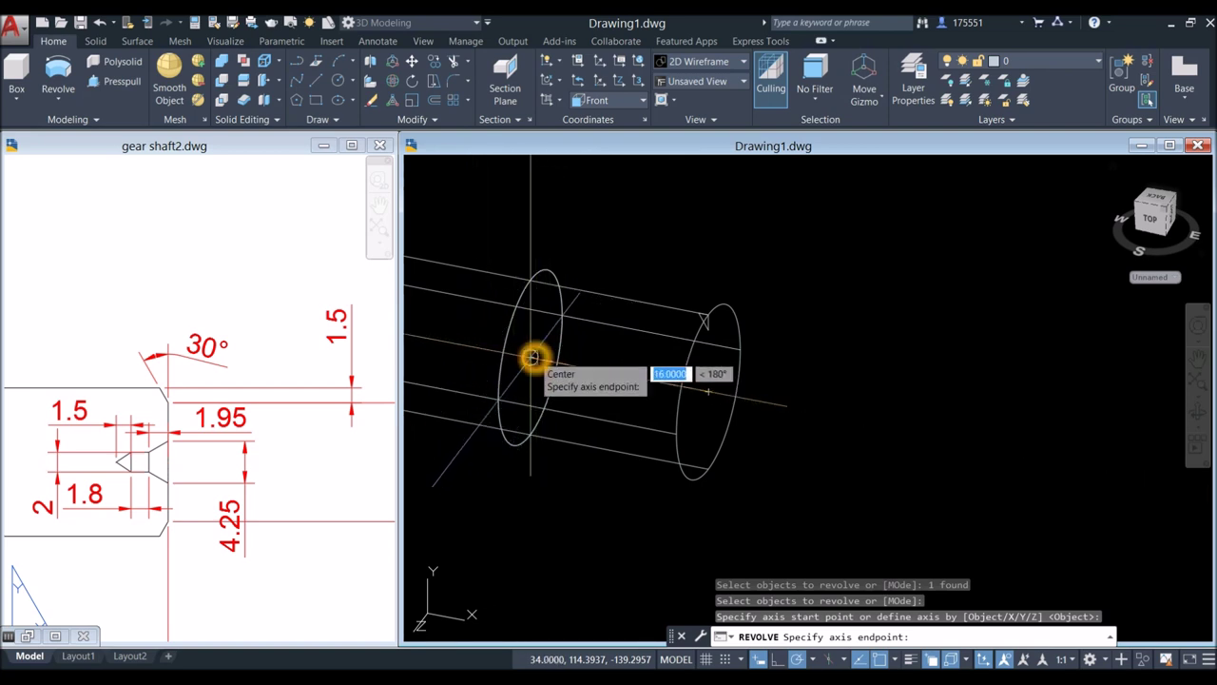
left_click(533, 356)
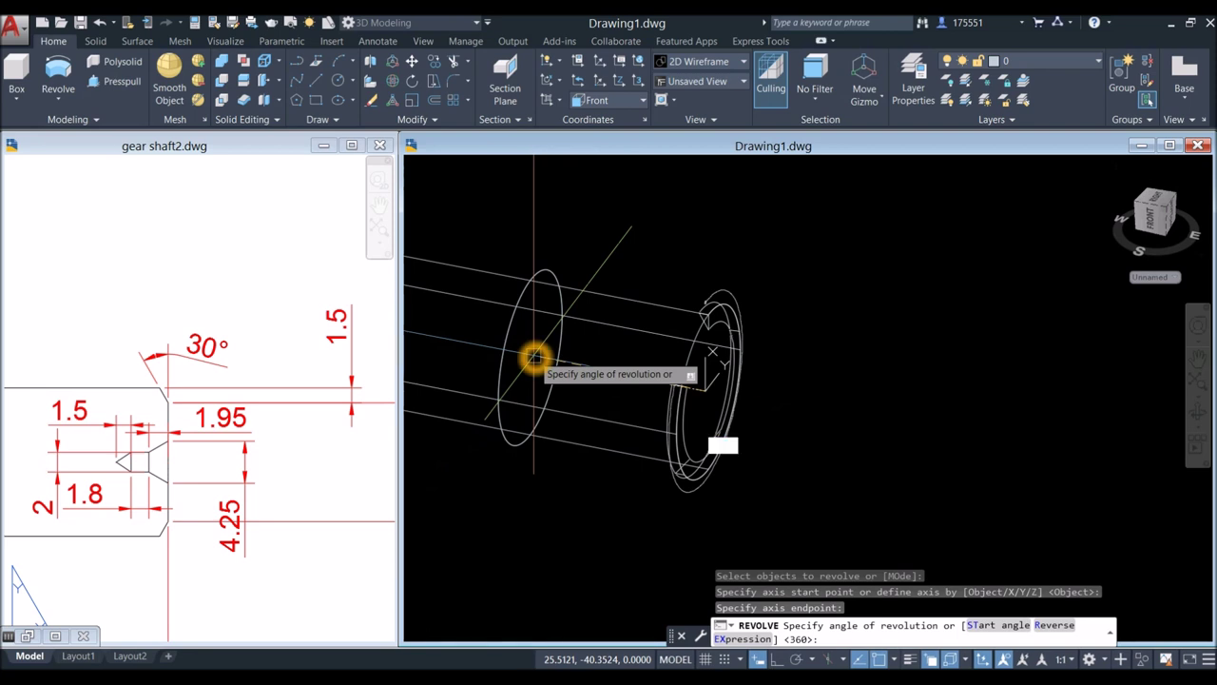
key("Return")
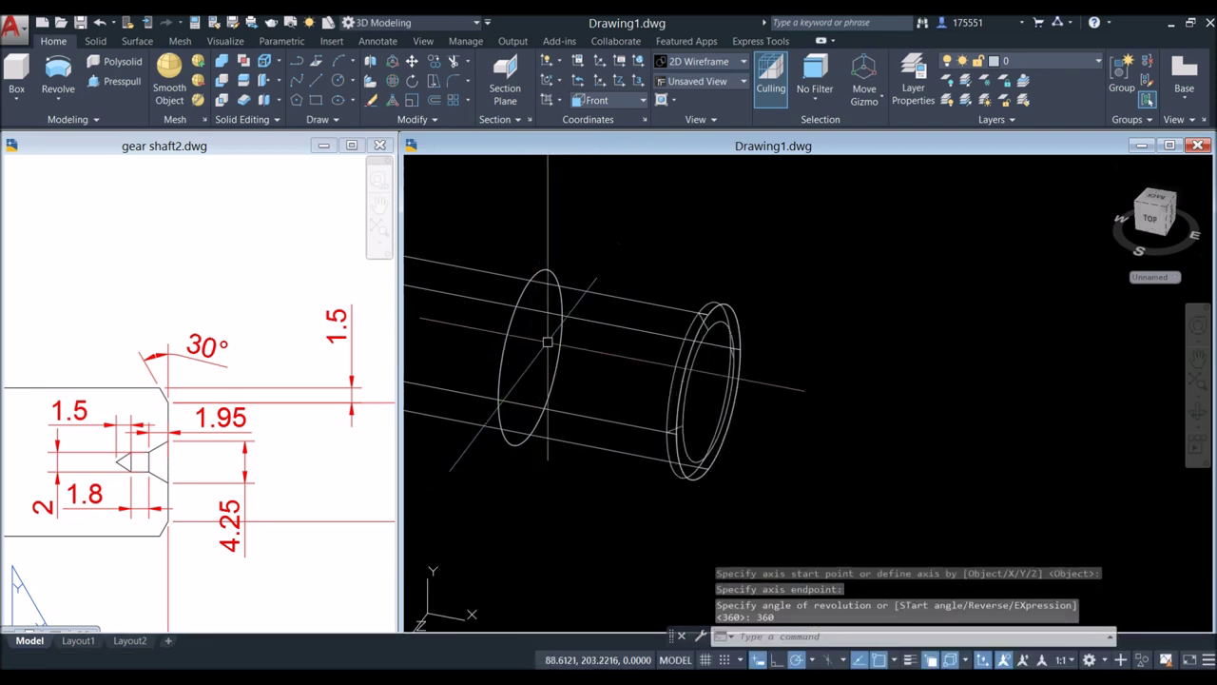
Step: Switch the model's visual style to X-Ray and orbit slightly around the shaft end
left_click(504, 165)
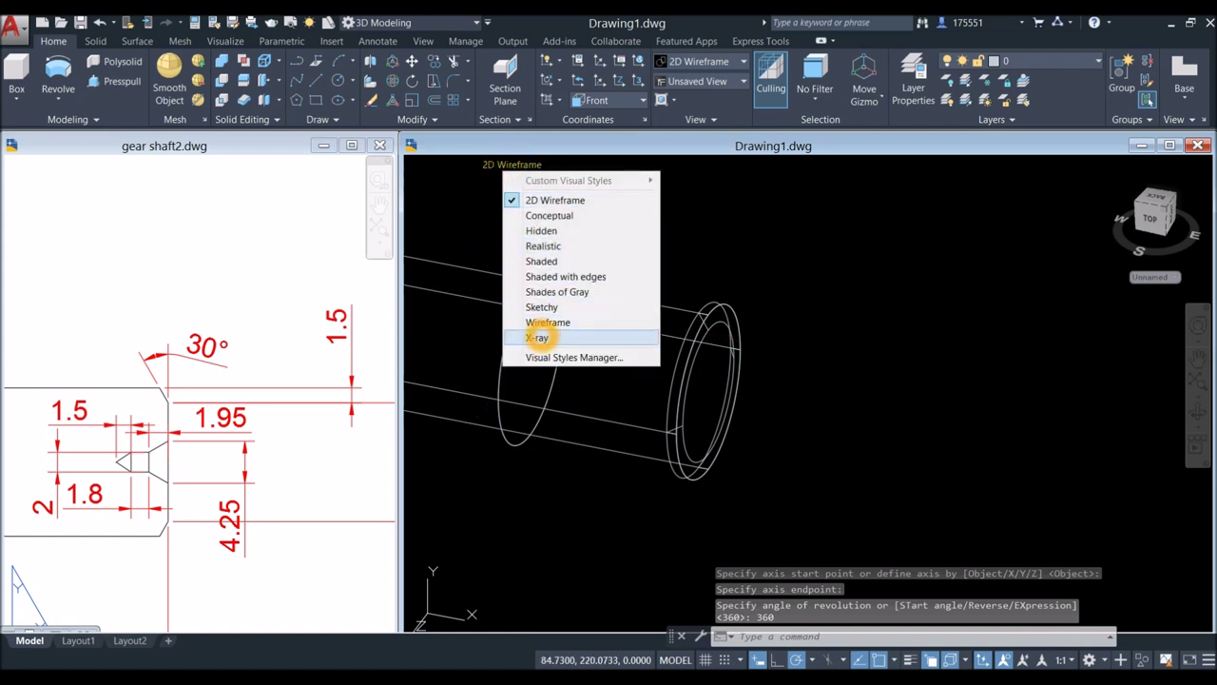
left_click(540, 348)
middle_click_drag(635, 278, 660, 268, "shift")
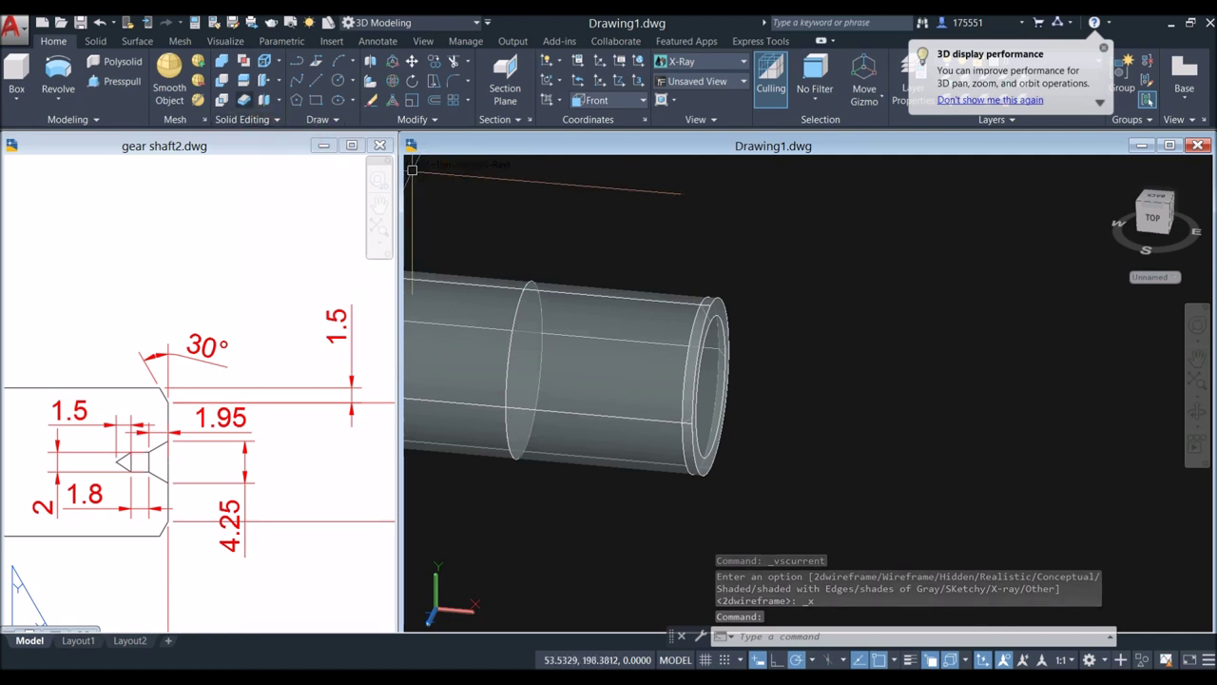
Step: Try to subtract the revolved chamfer ring from the shaft's end section
left_click(221, 80)
left_click(618, 284)
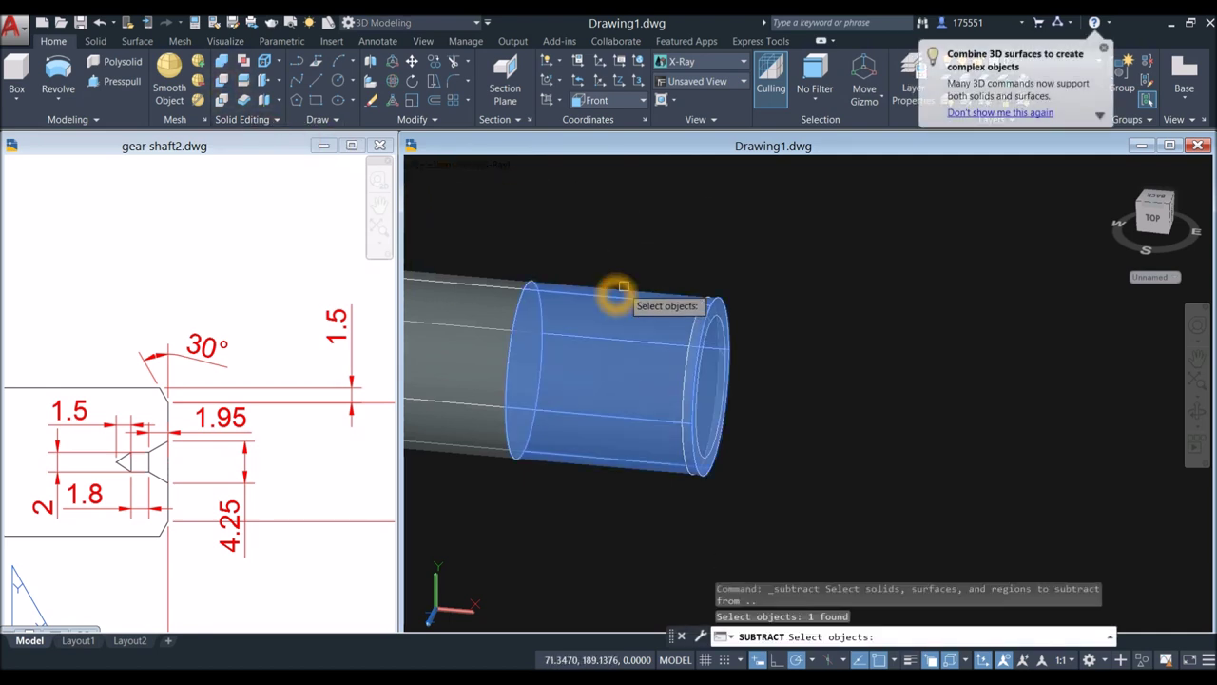
key("Return")
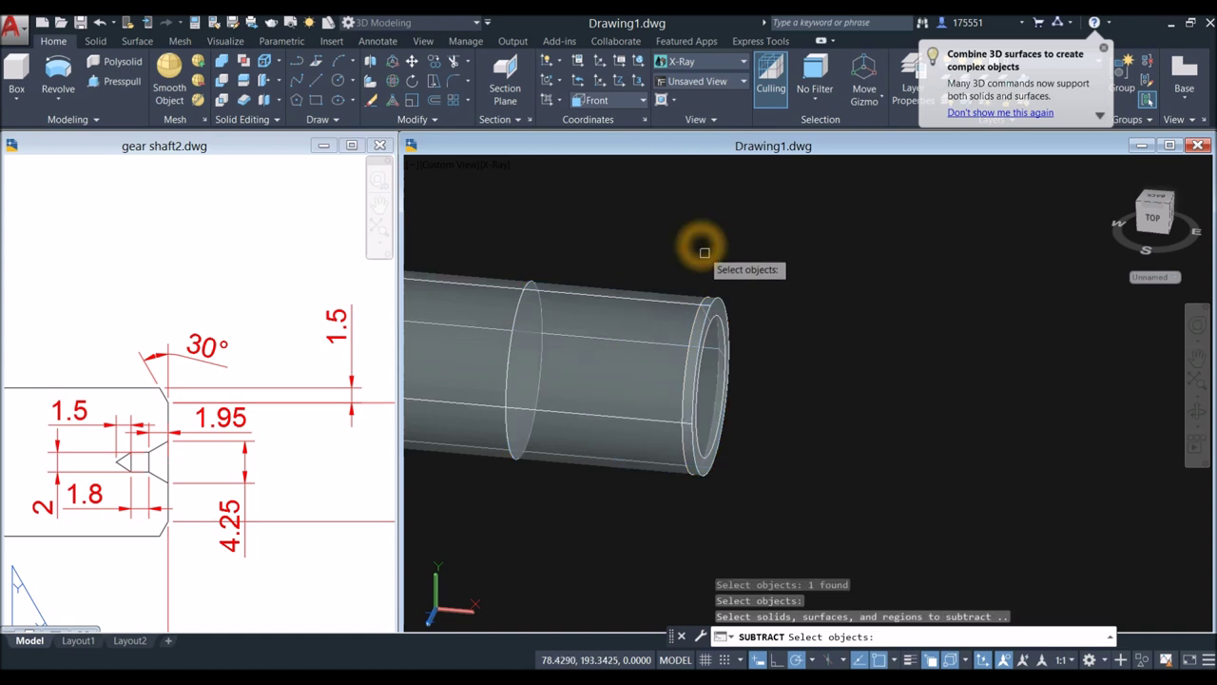
left_click(725, 304)
key("Return")
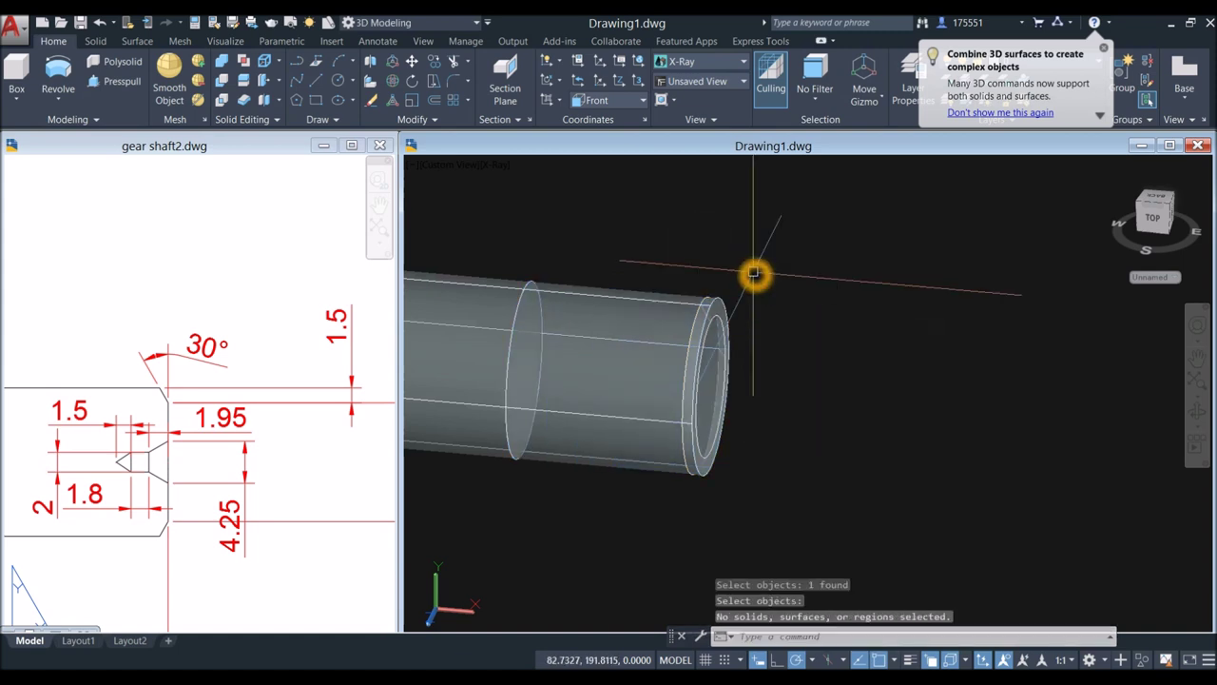
Step: Subtract the revolved chamfer ring from the shaft's end section, picking the ring among the overlapping solids, and inspect the whole gear shaft
left_click(231, 81)
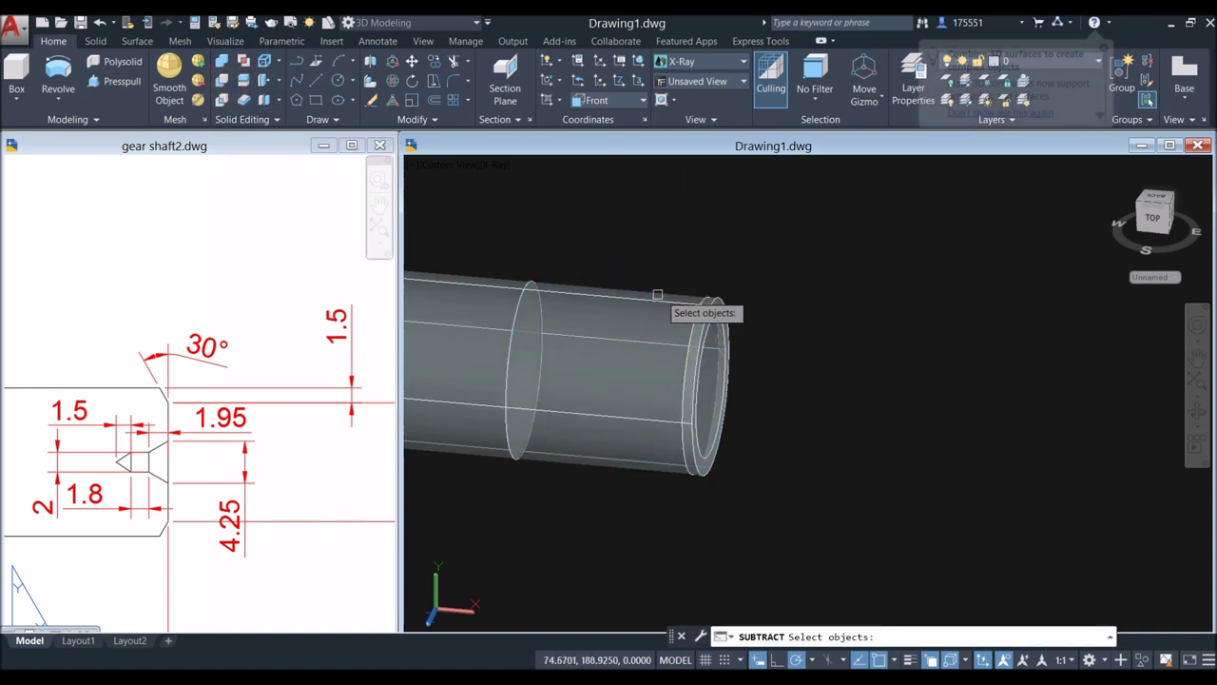
left_click(658, 296)
key("Return")
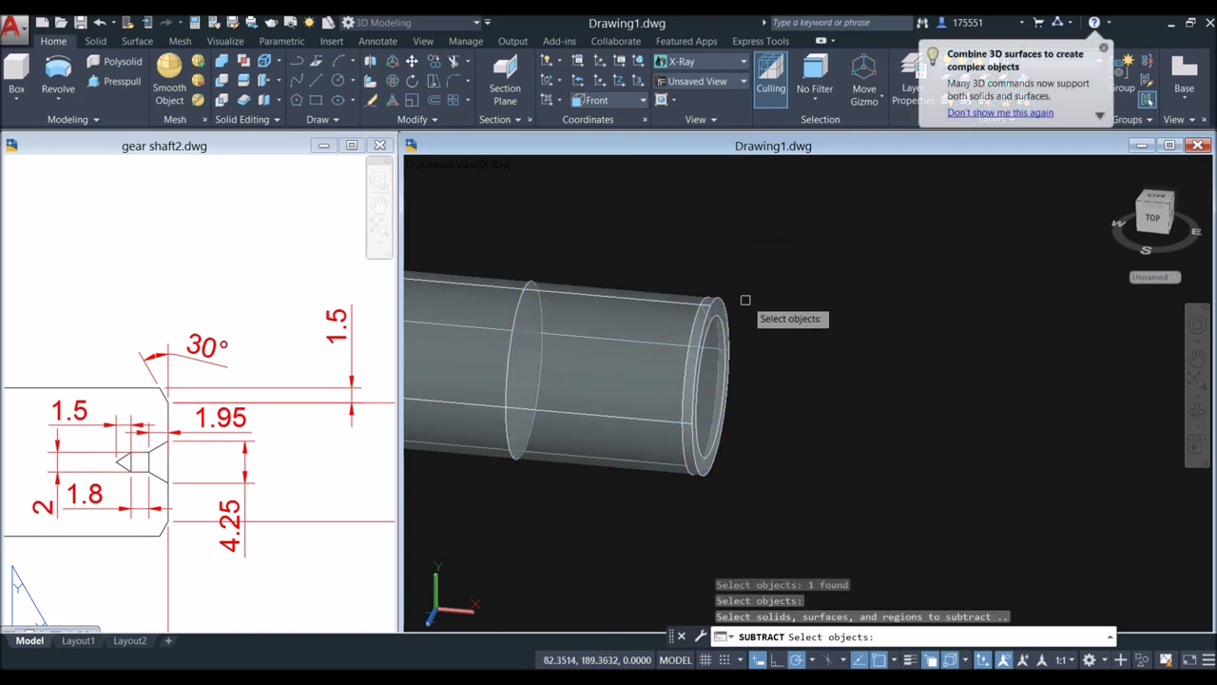
left_click(728, 323)
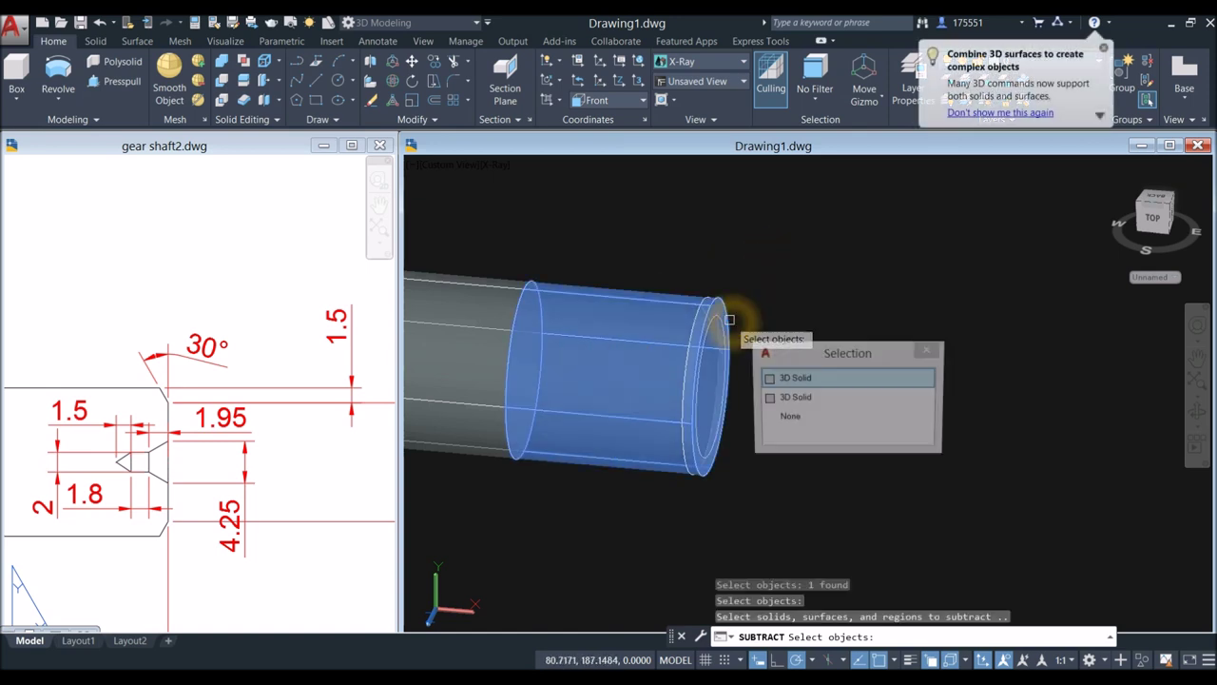
left_click(806, 398)
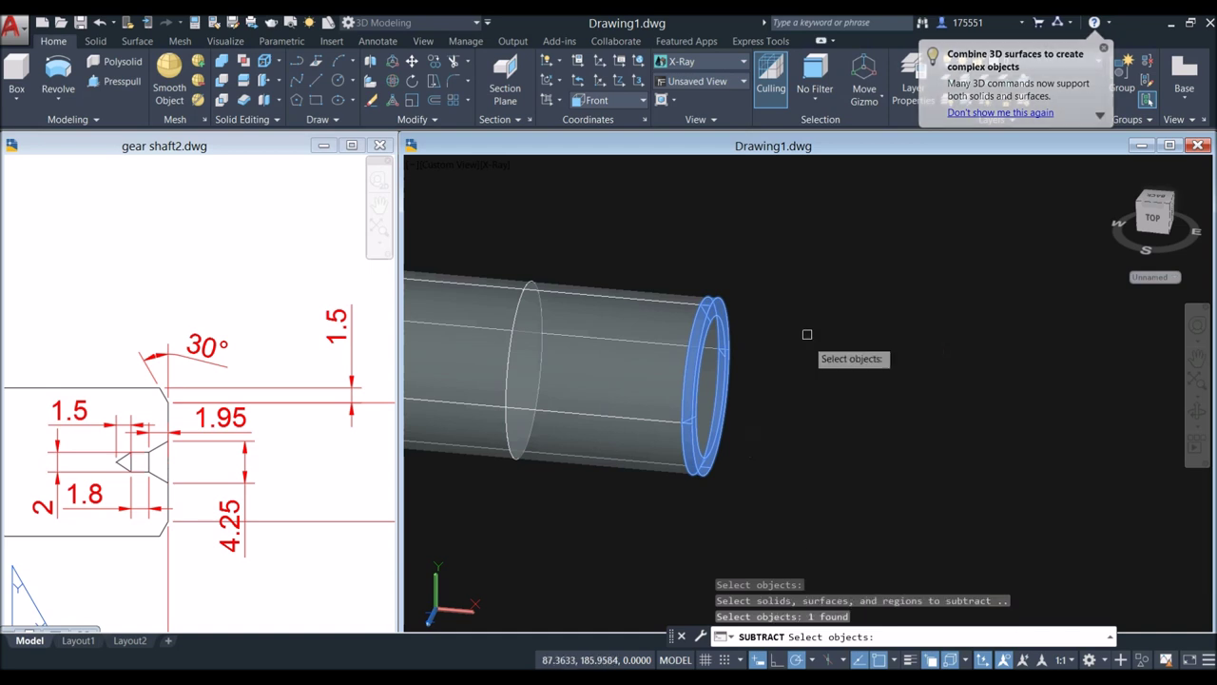
key("Return")
middle_click_drag(786, 281, 825, 250, "shift")
middle_click_drag(764, 312, 782, 413, "shift")
key("Return")
scroll(701, 274, "down", 2)
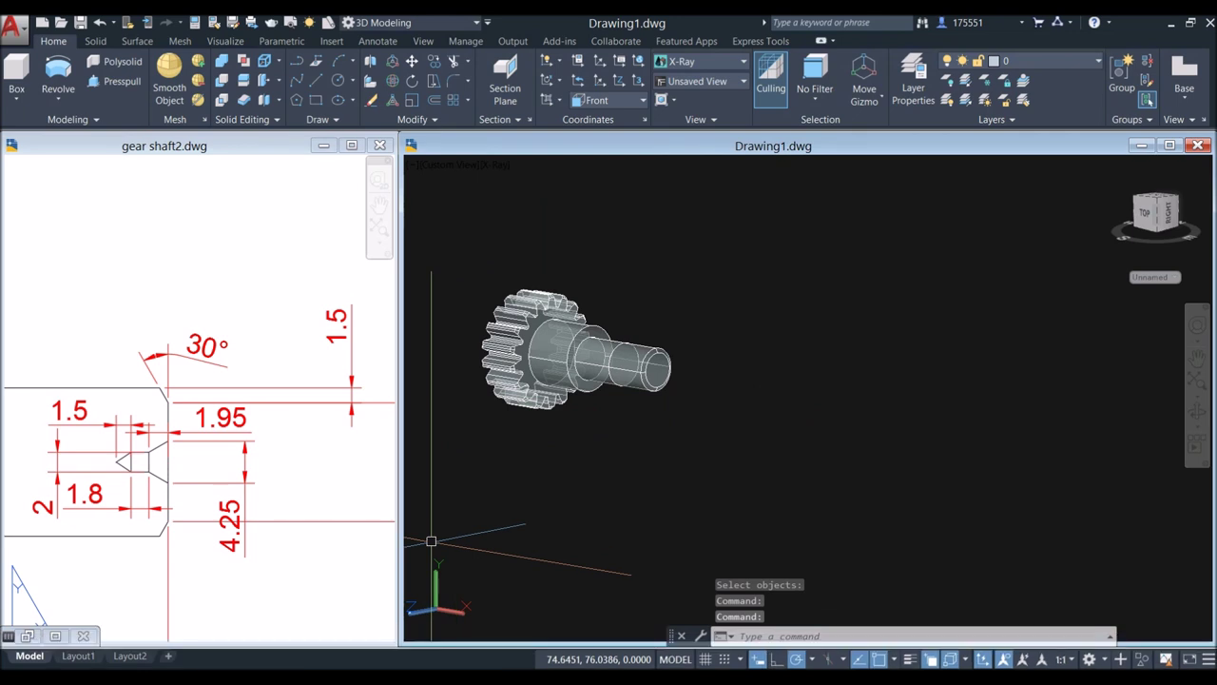
Step: Examine the flattened shaft end on the finished 3D model in gear shaft2.dwg
left_click(130, 584)
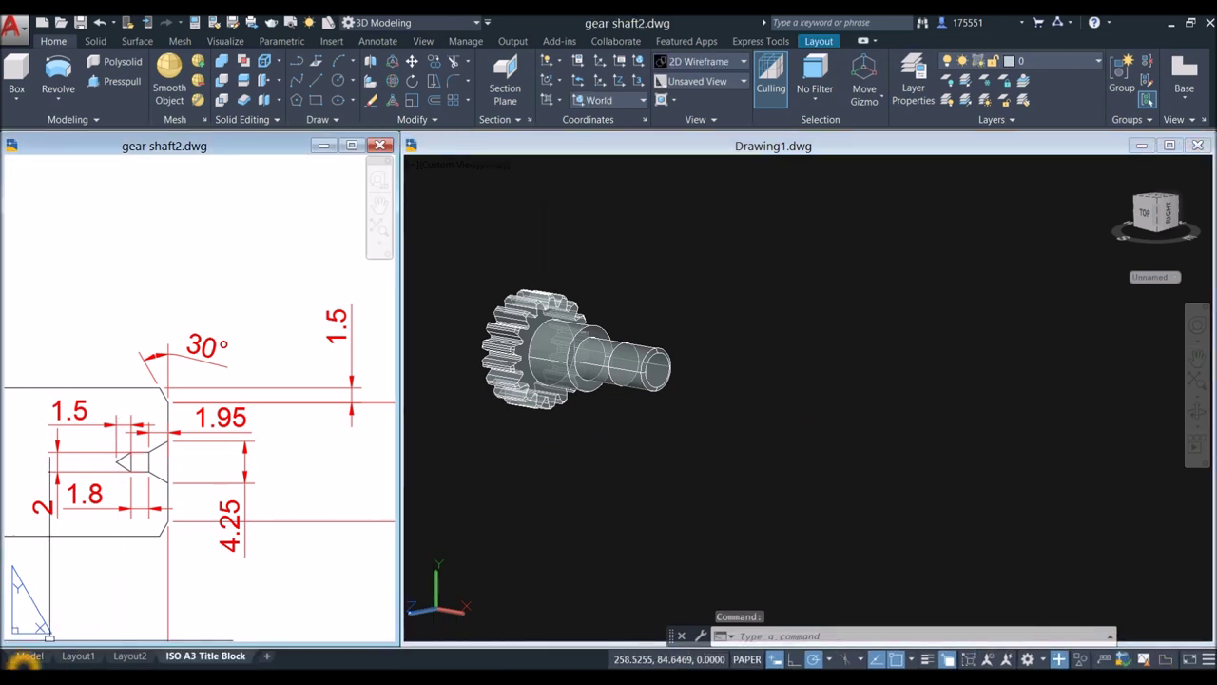
left_click(30, 656)
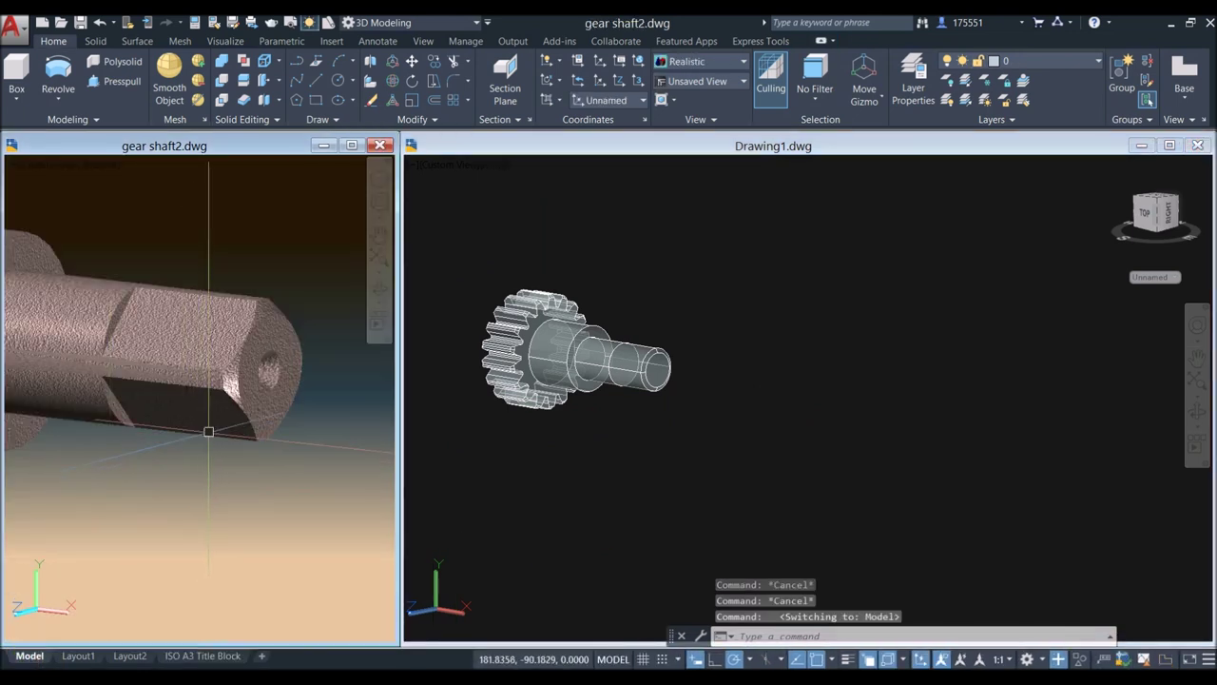
scroll(236, 363, "up", 3)
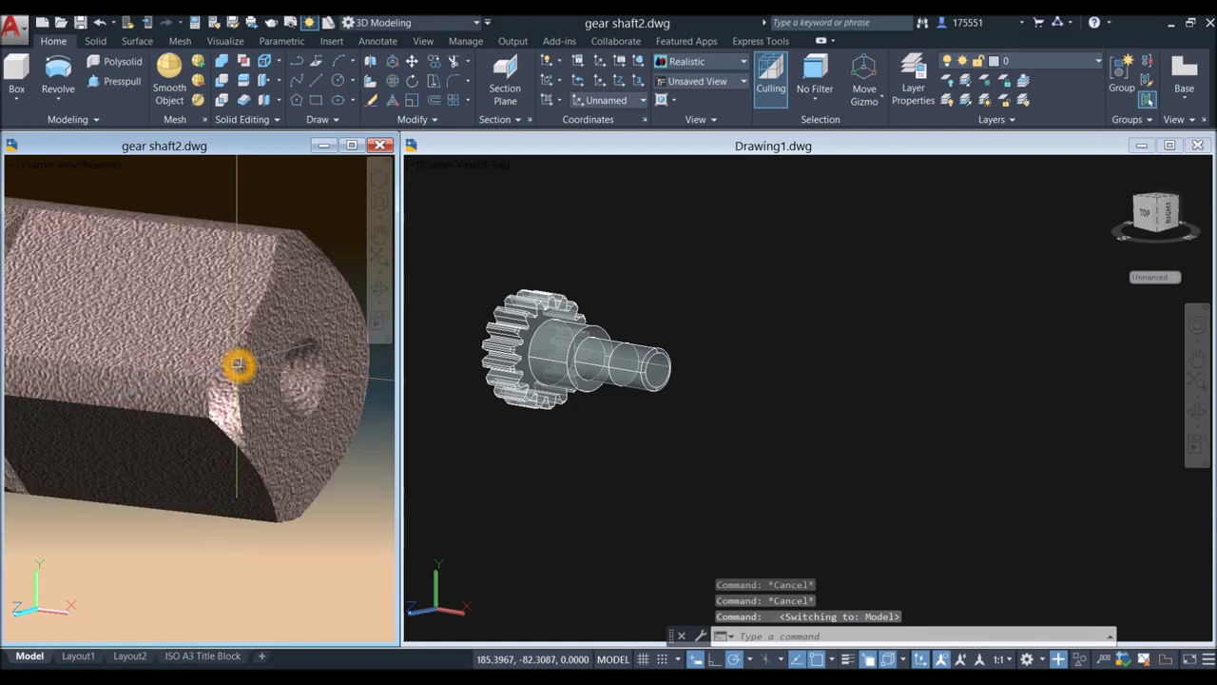
left_click(639, 291)
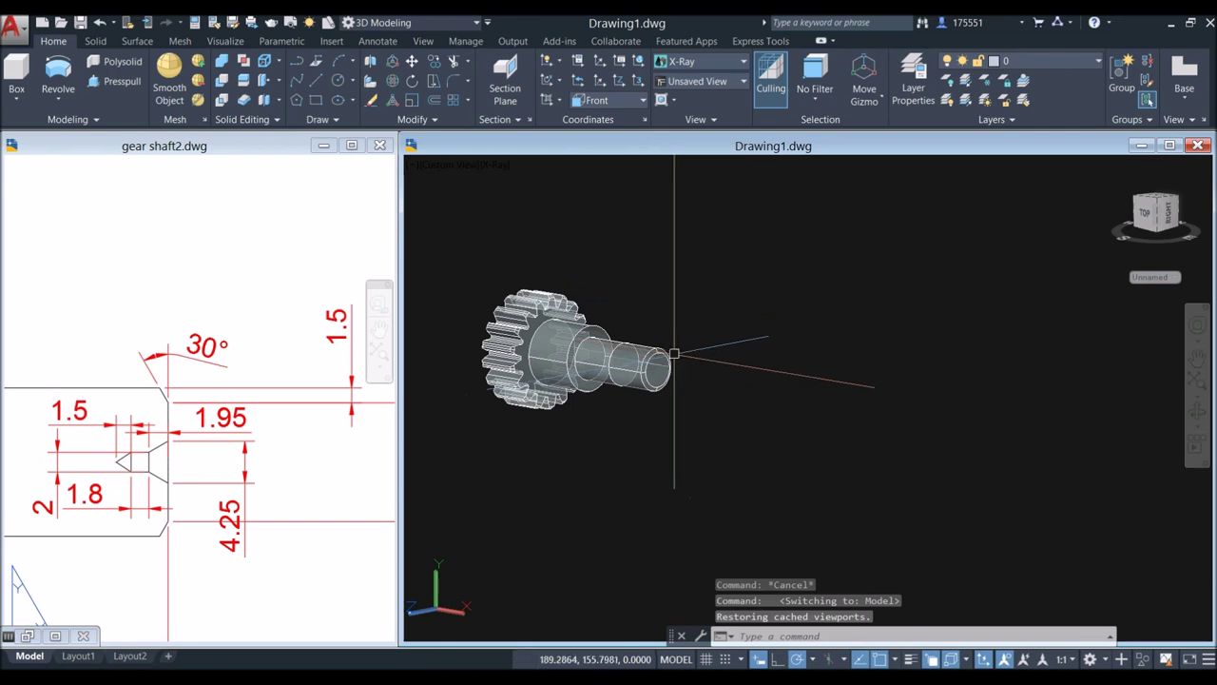
Step: Set Drawing1 to the Right view and check the matching Right View on the gear shaft2.dwg sheet
middle_click_drag(674, 353, 676, 371)
scroll(676, 371, "up", 2)
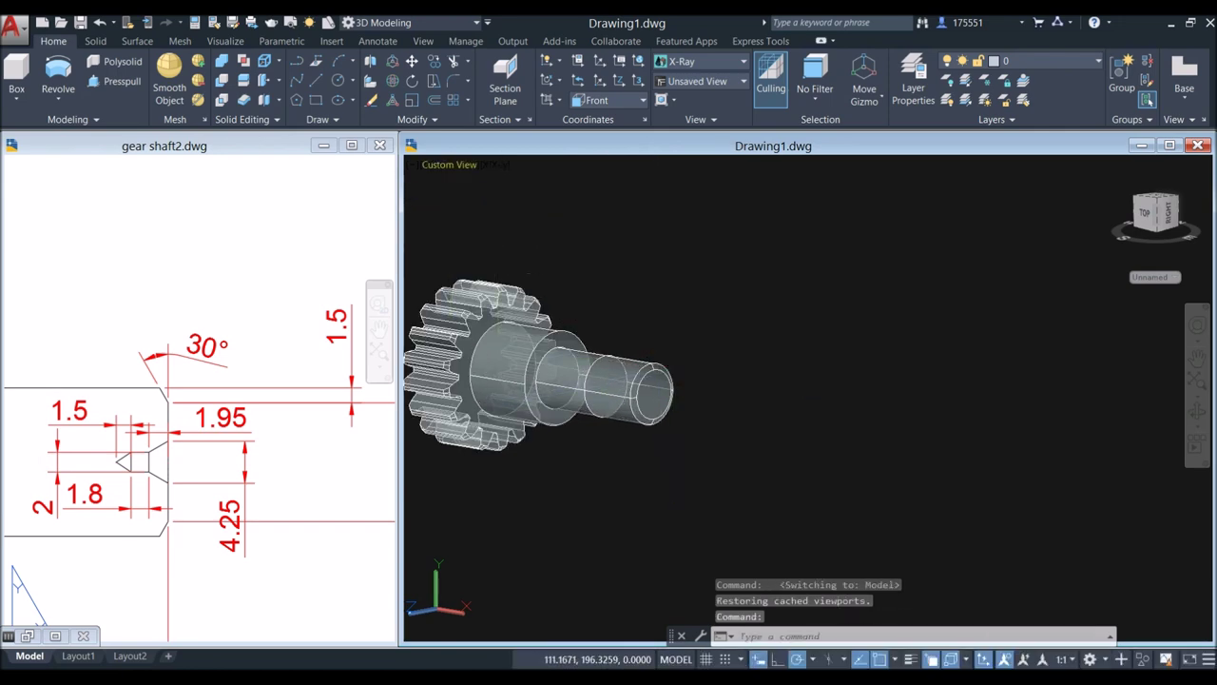
left_click(447, 164)
left_click(480, 245)
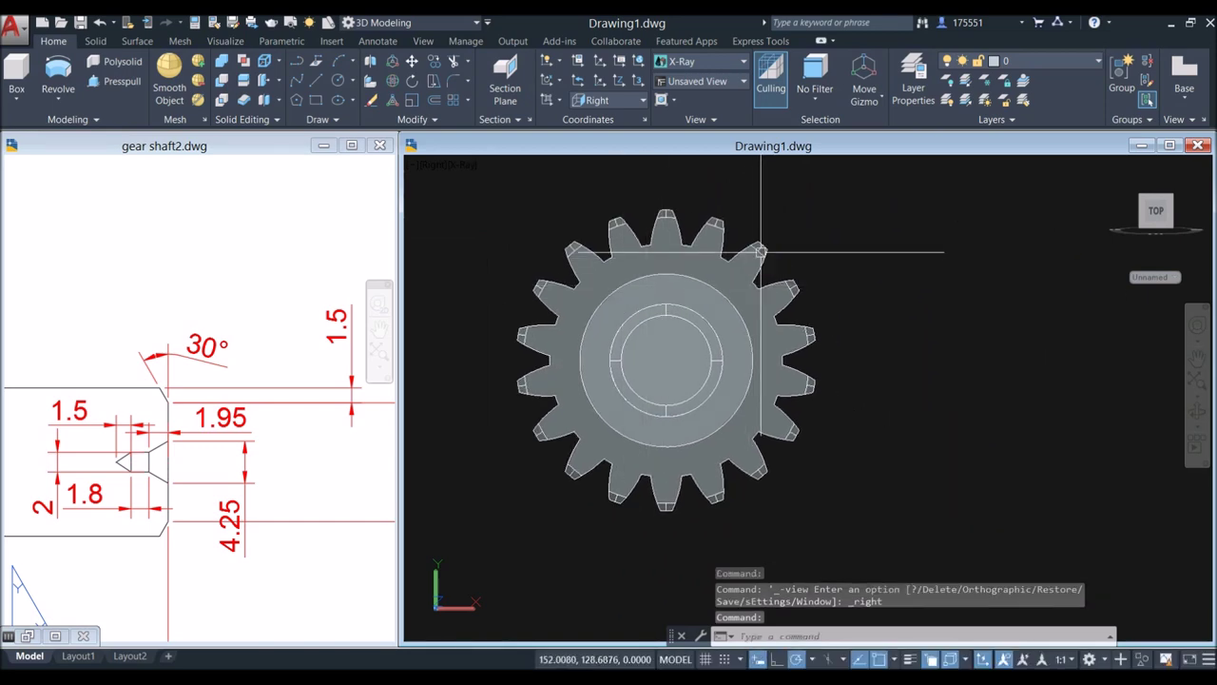
left_click(326, 500)
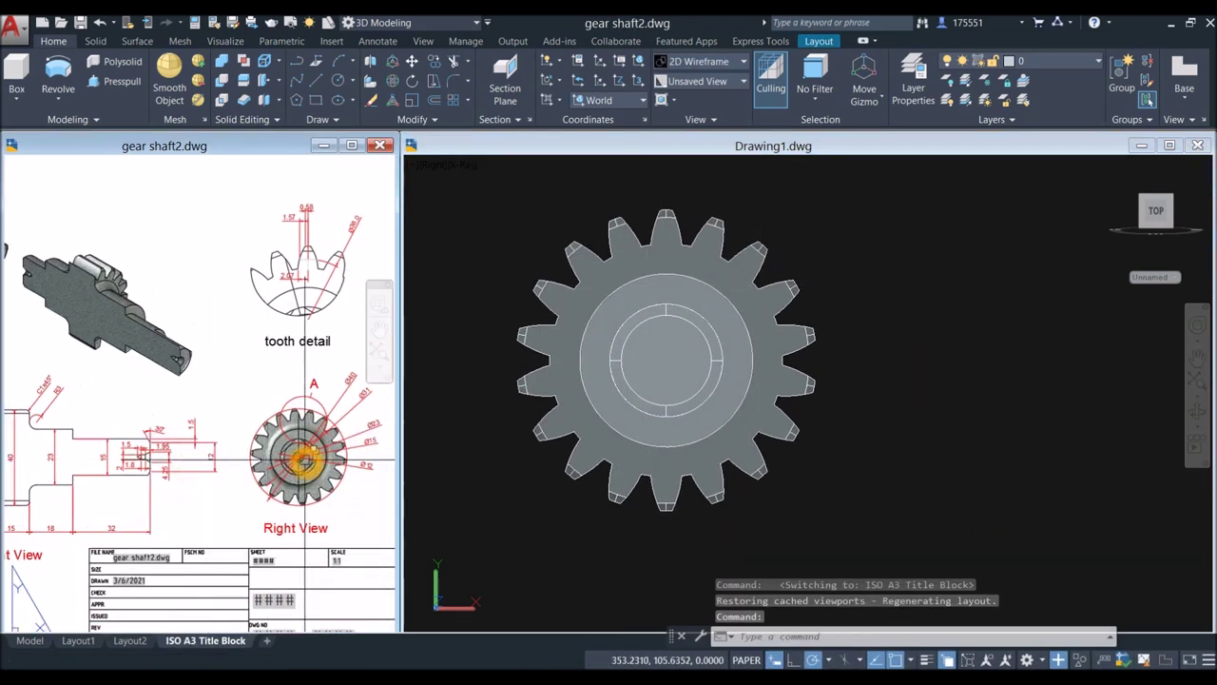
scroll(346, 455, "up", 4)
left_click(916, 317)
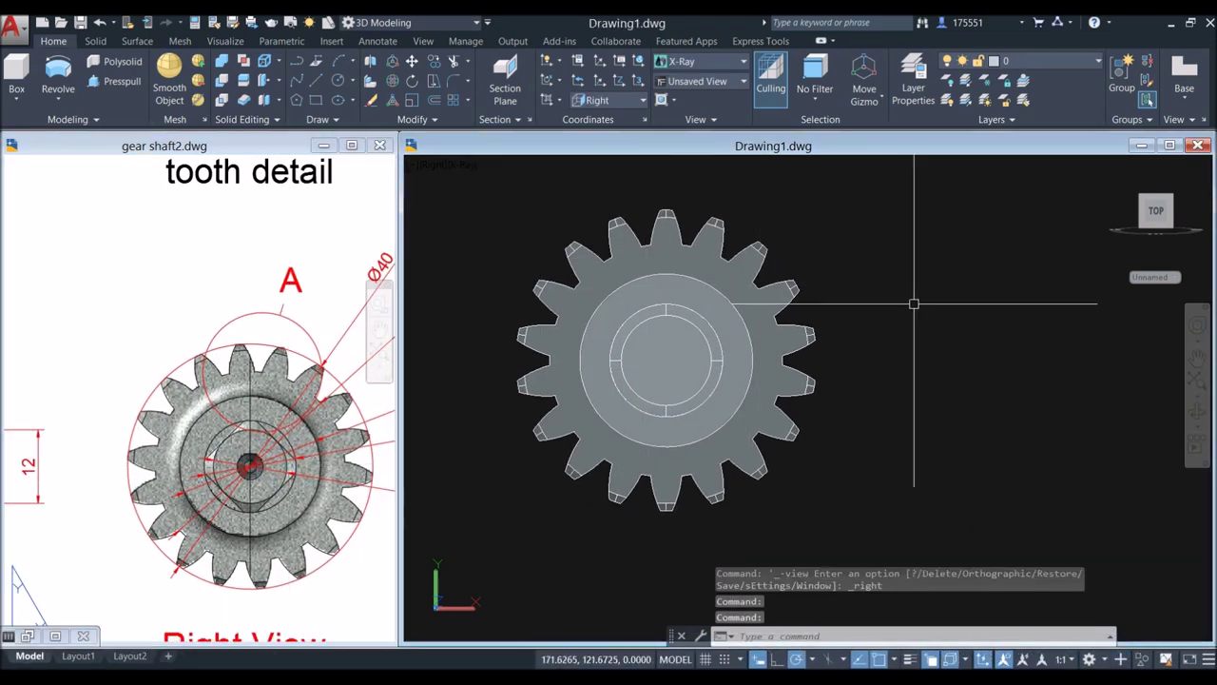
Step: Draw a four-sided polygon centred on the shaft's end face, circumscribed about the innermost circle with a radius of 6
left_click(300, 102)
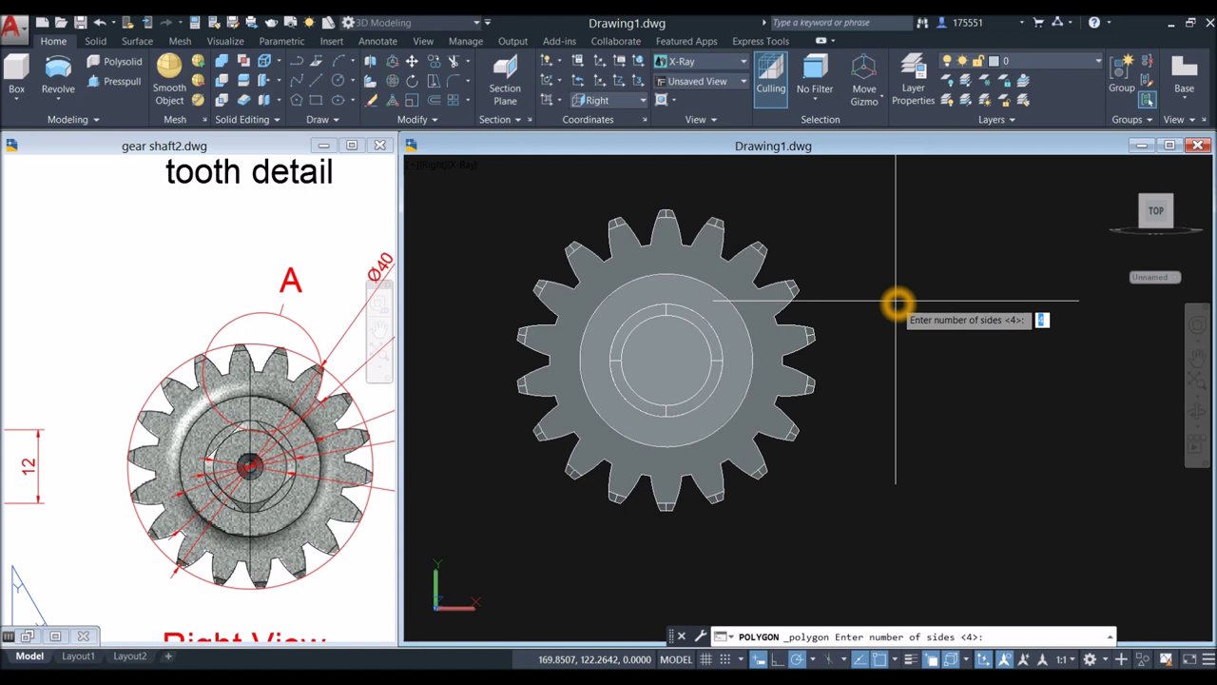
key("Return")
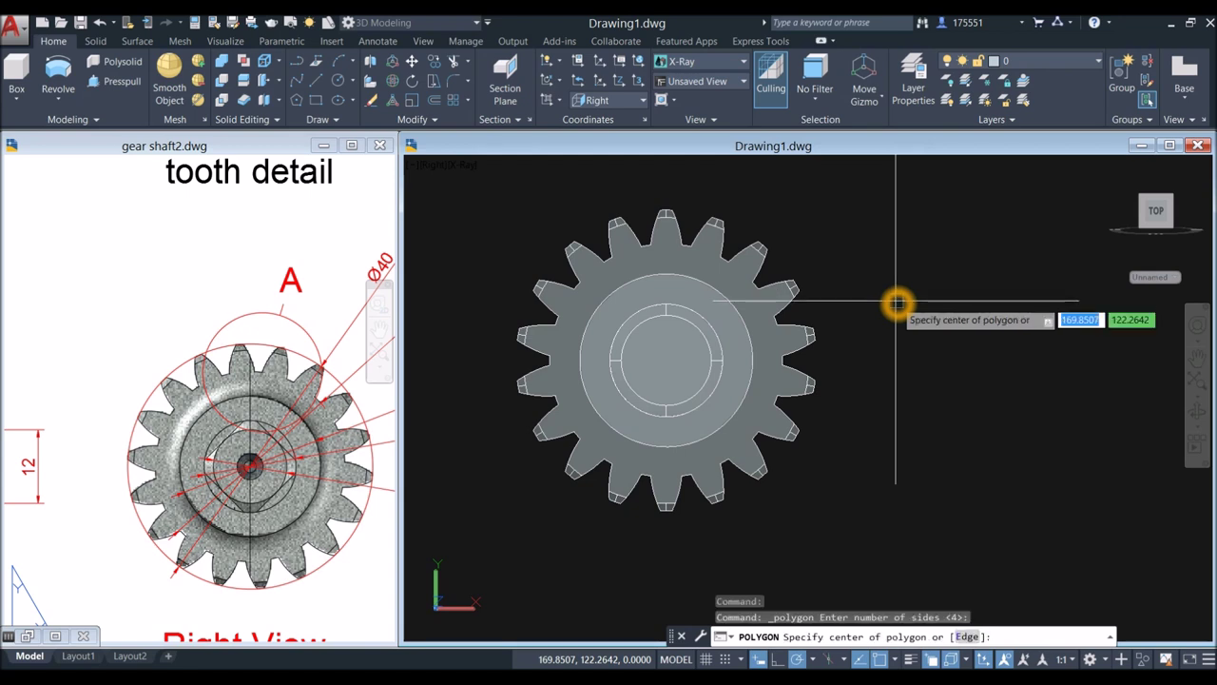
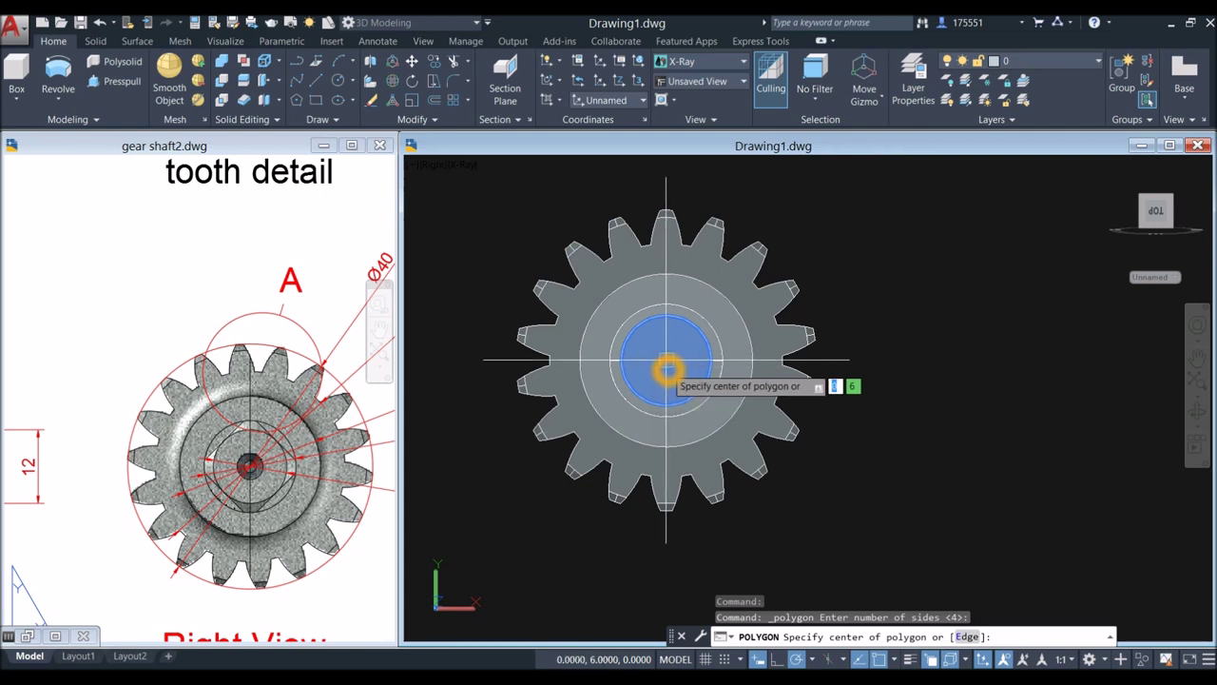
left_click(666, 361)
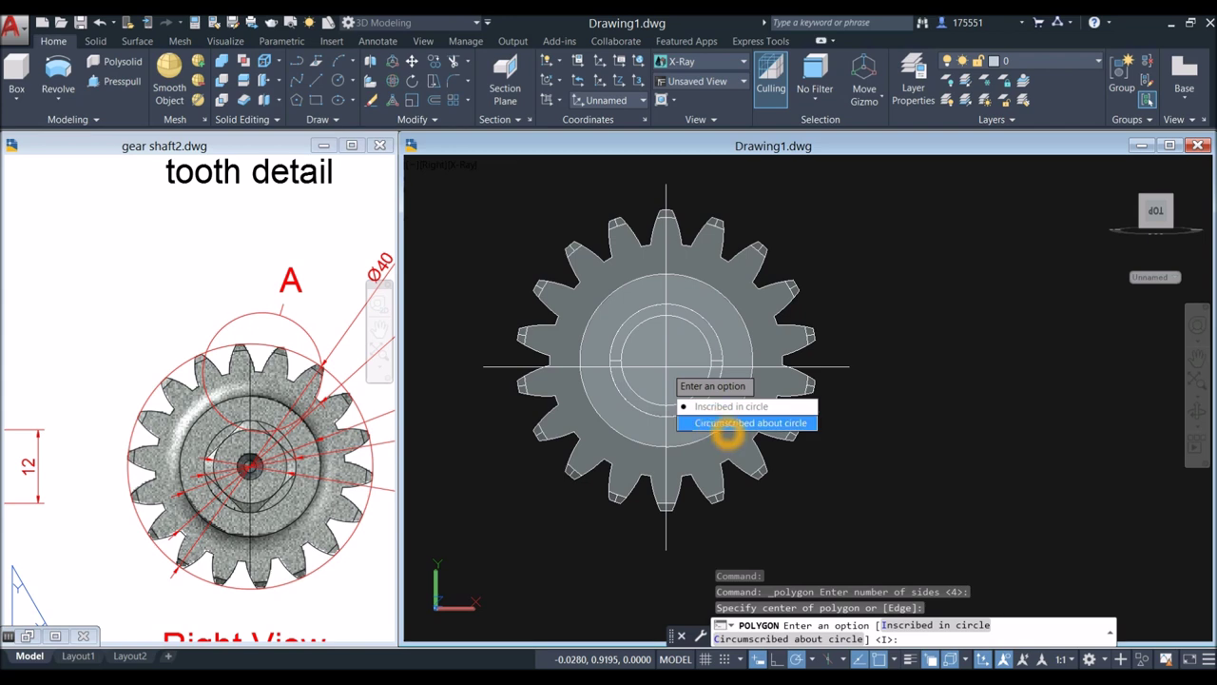
left_click(731, 423)
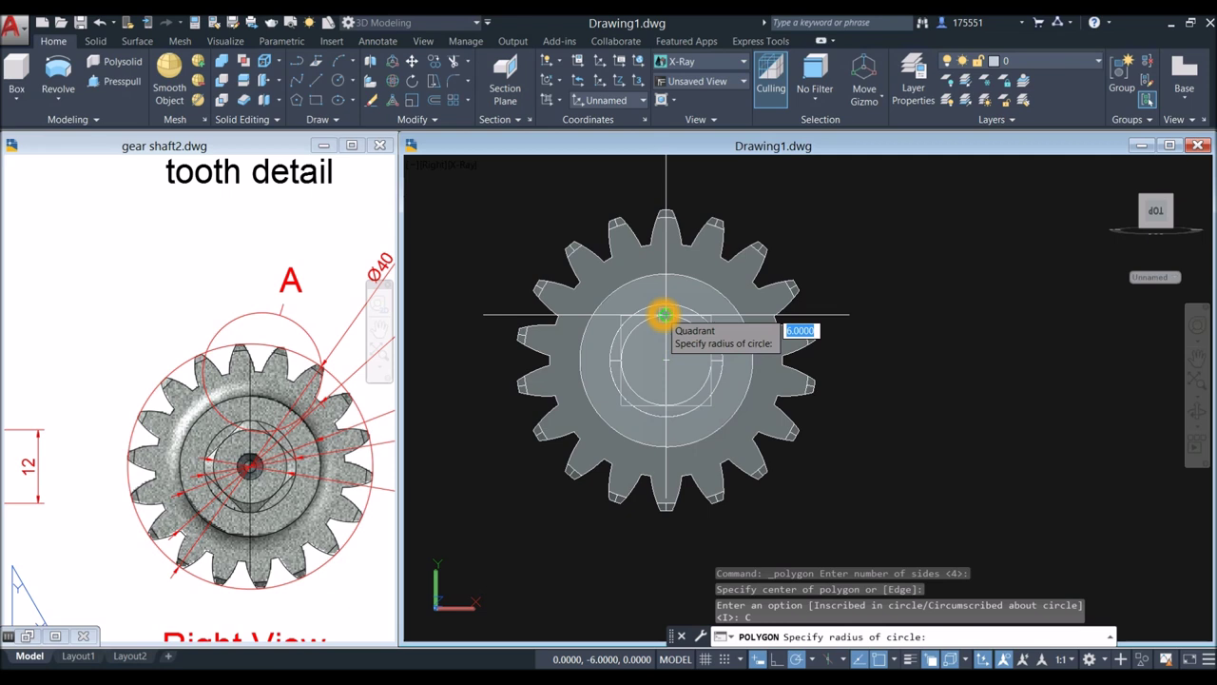
left_click(664, 313)
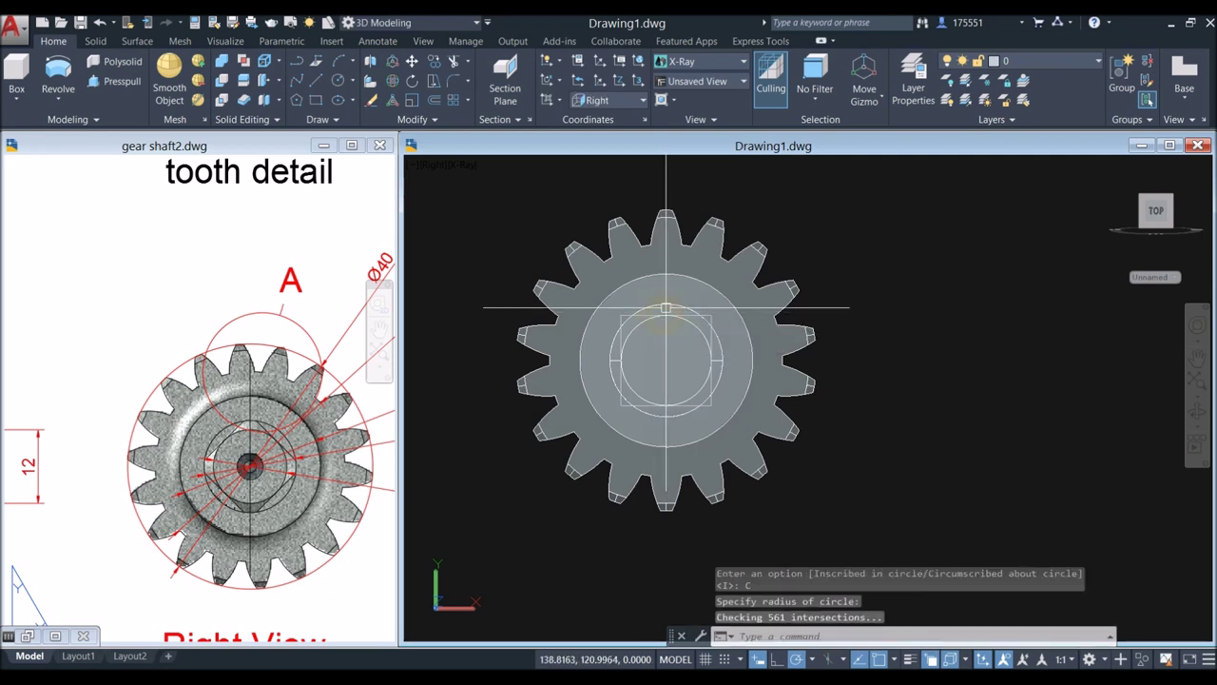
left_click(712, 317)
left_click(801, 253)
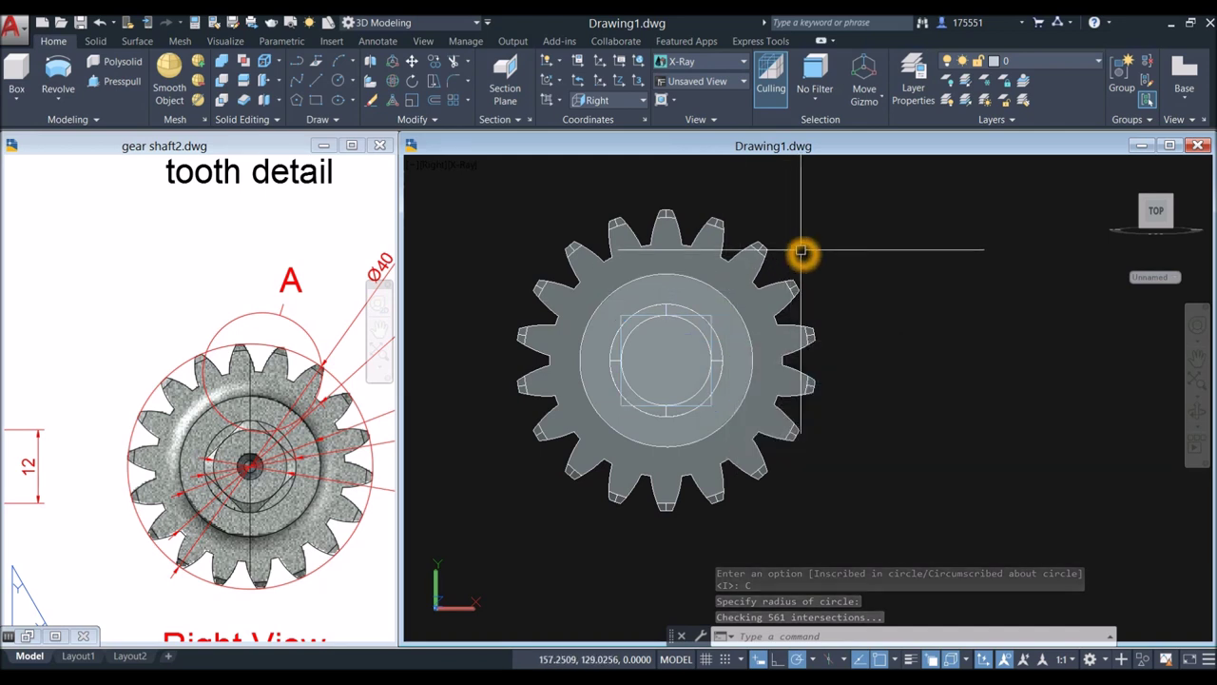
left_click(712, 316)
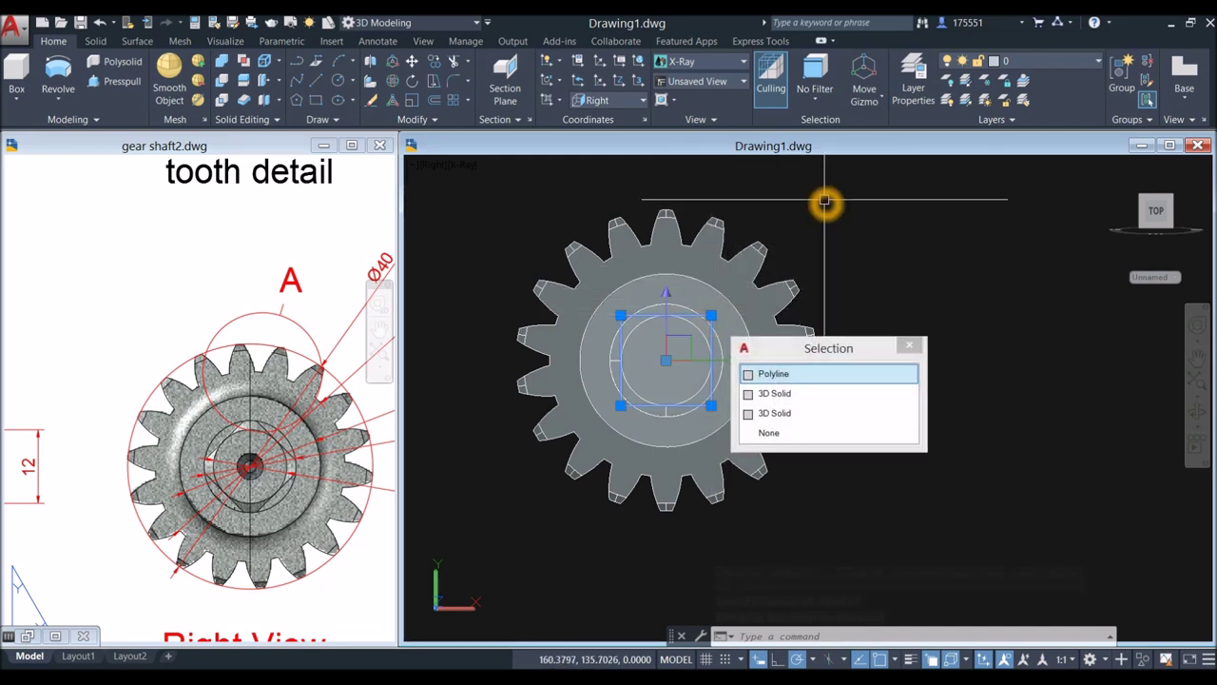
key("Escape")
Step: Rotate the square polyline 45 degrees about the centre of the shaft's end face
type("r")
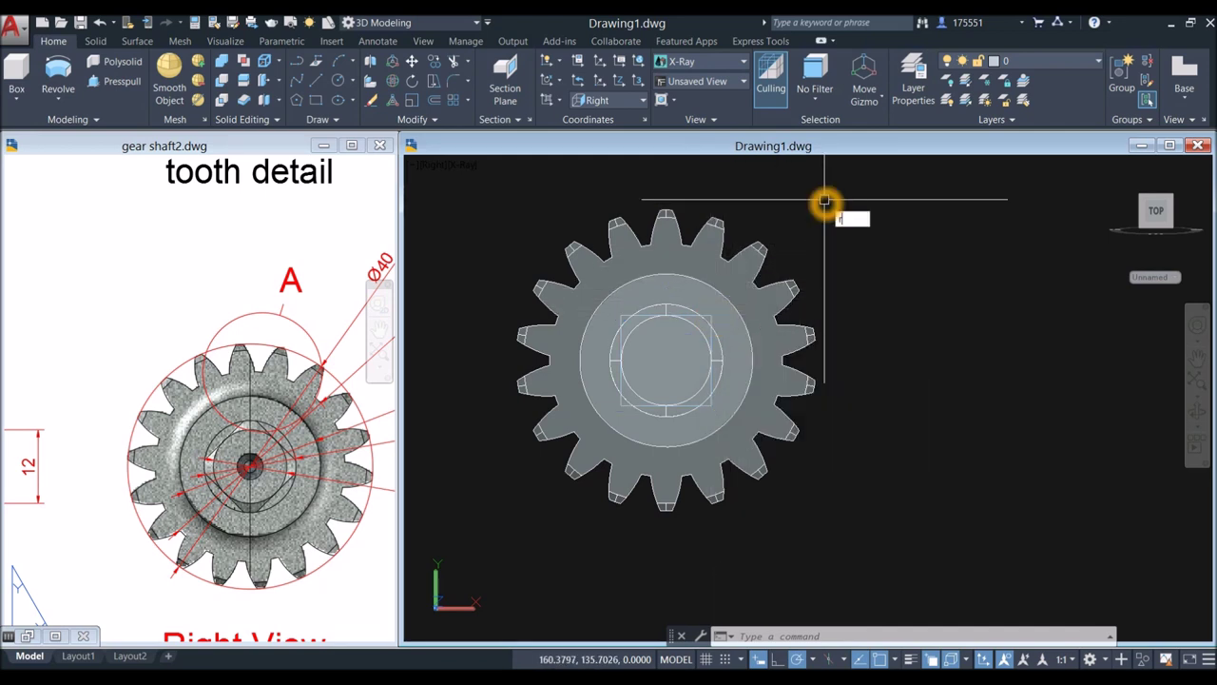
type("o")
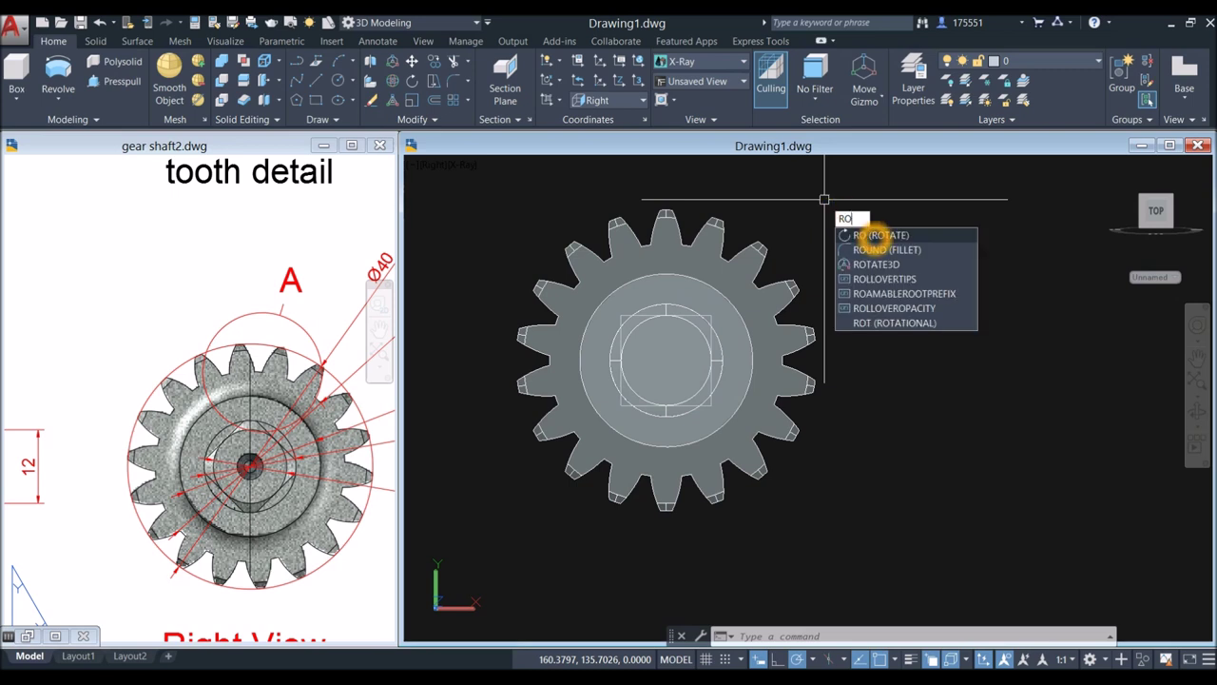
left_click(873, 235)
scroll(723, 314, "up", 2)
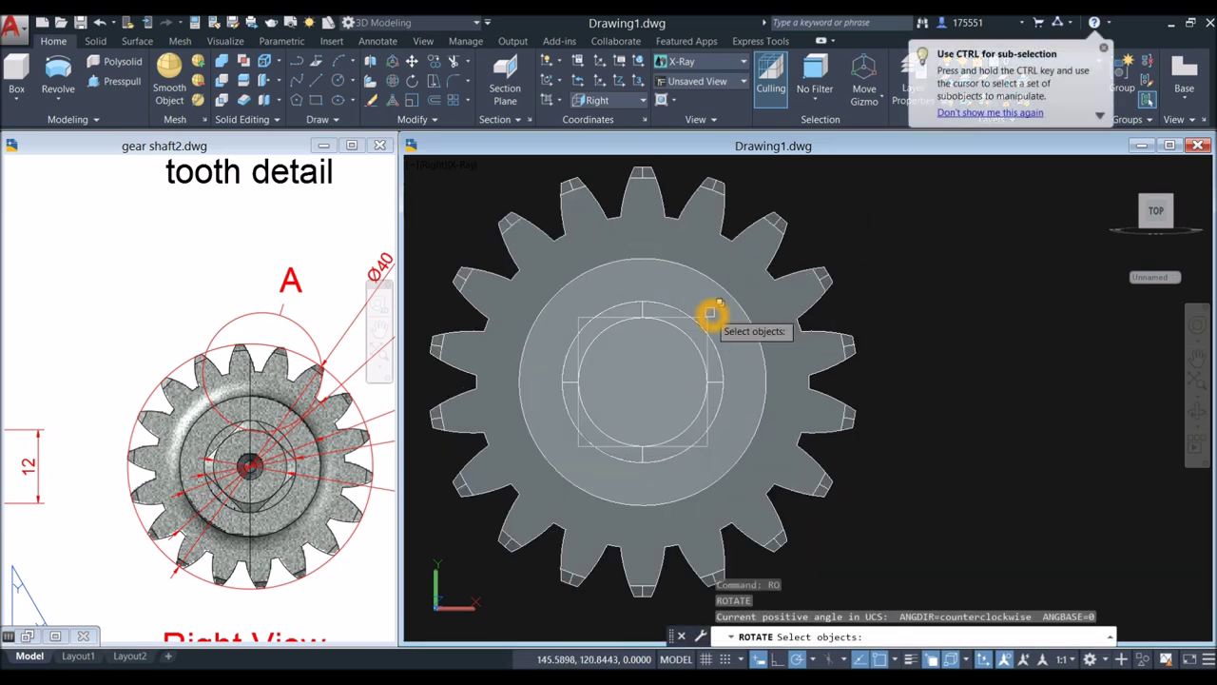
left_click(711, 313)
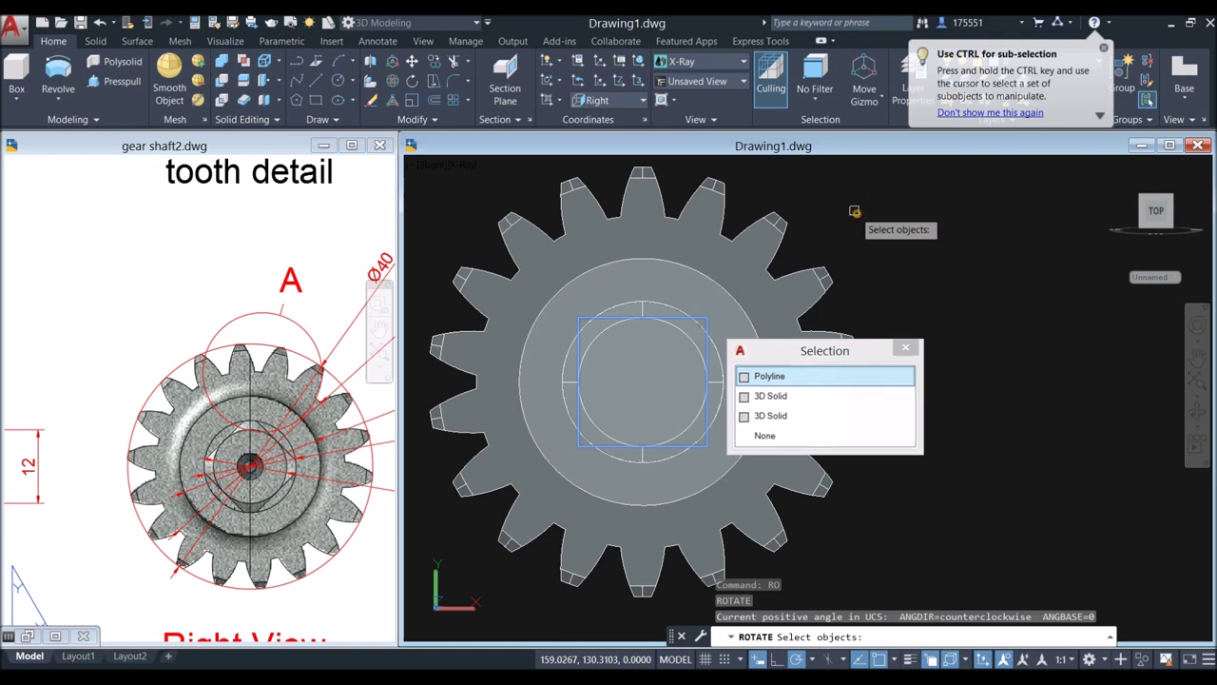
key("Return")
key("Return")
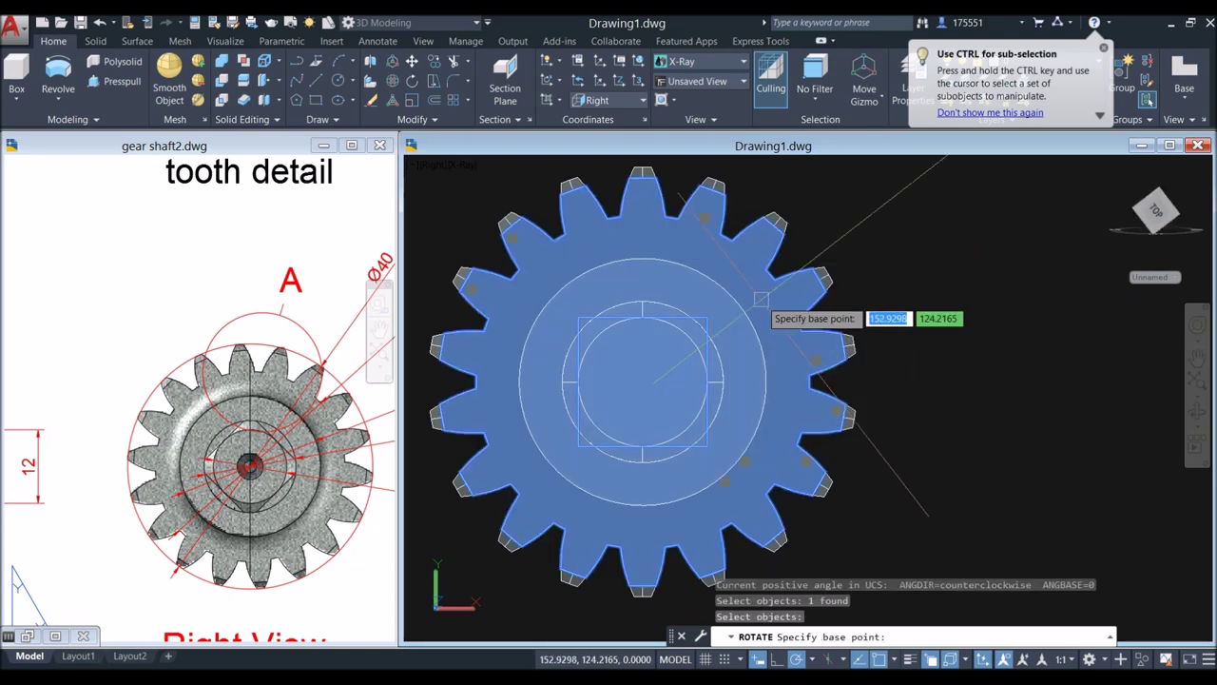
left_click(643, 388)
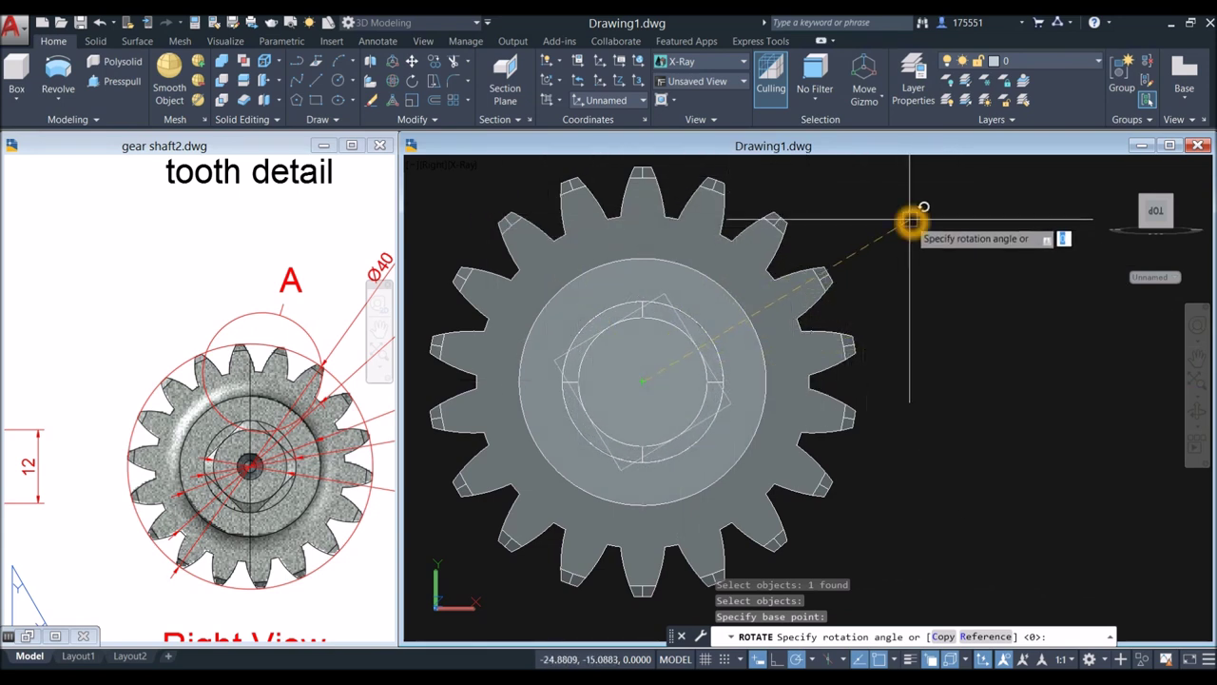
key("Return")
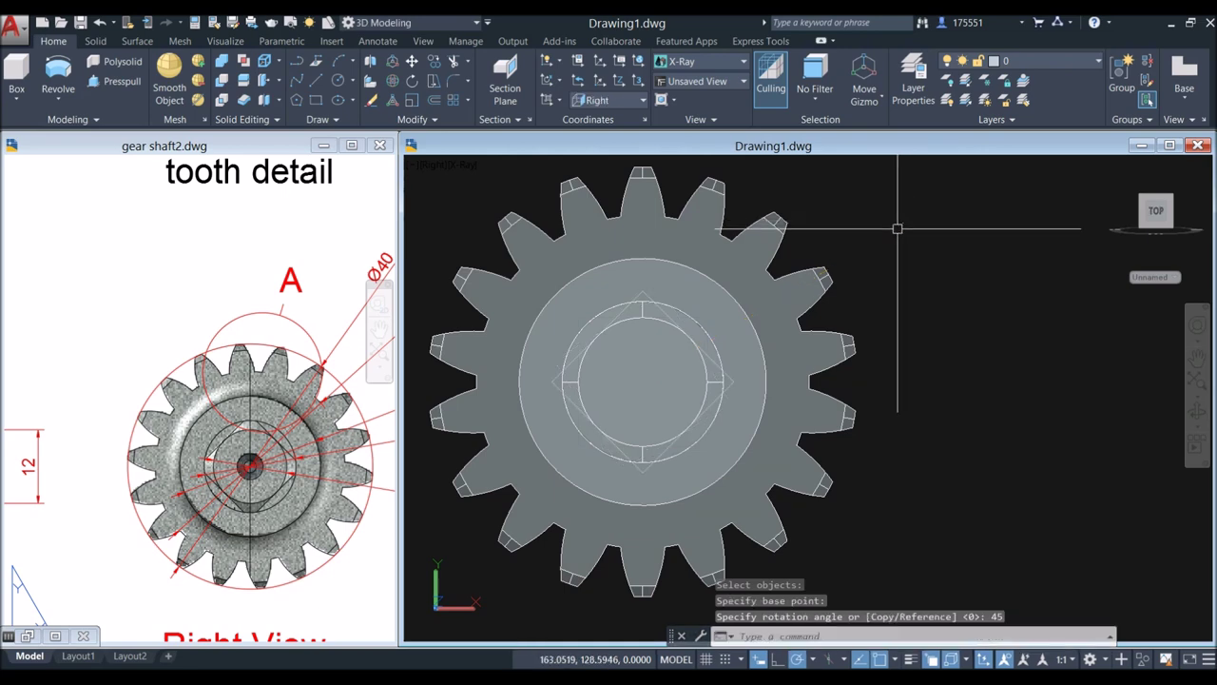
Step: Extrude the rotated square back along the shaft to the inner edge of the end section
scroll(855, 254, "down", 2)
middle_click_drag(854, 254, 918, 272, "shift")
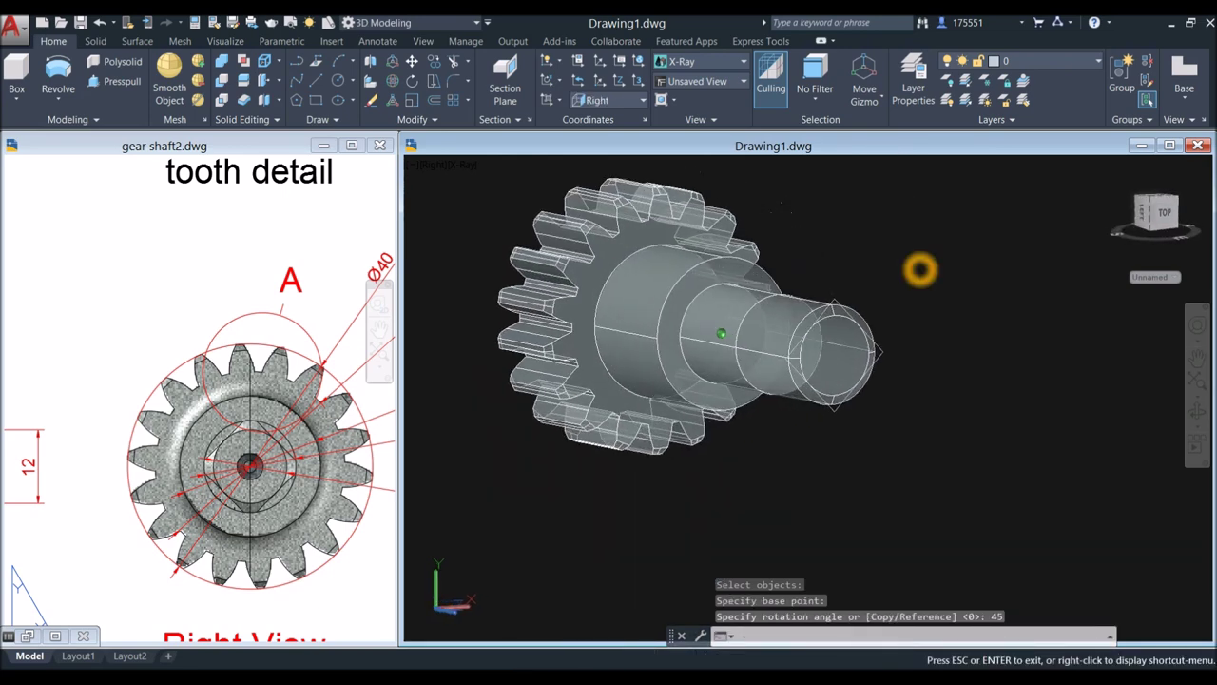
scroll(844, 293, "up", 2)
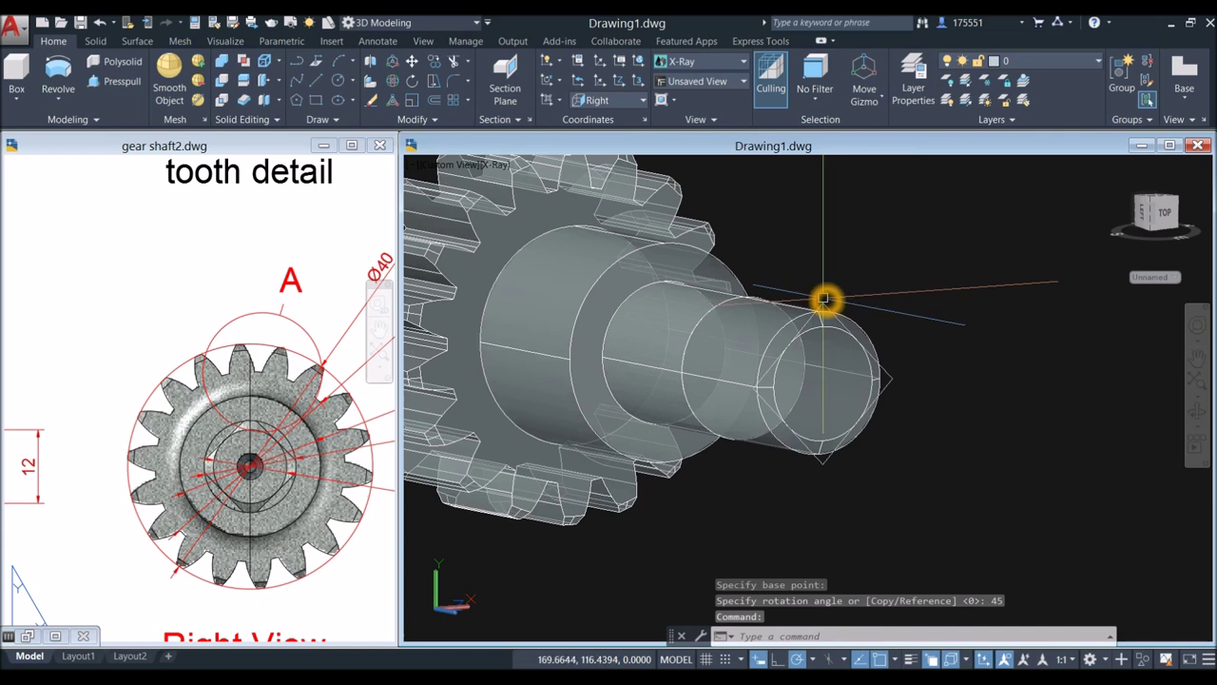
left_click(823, 301)
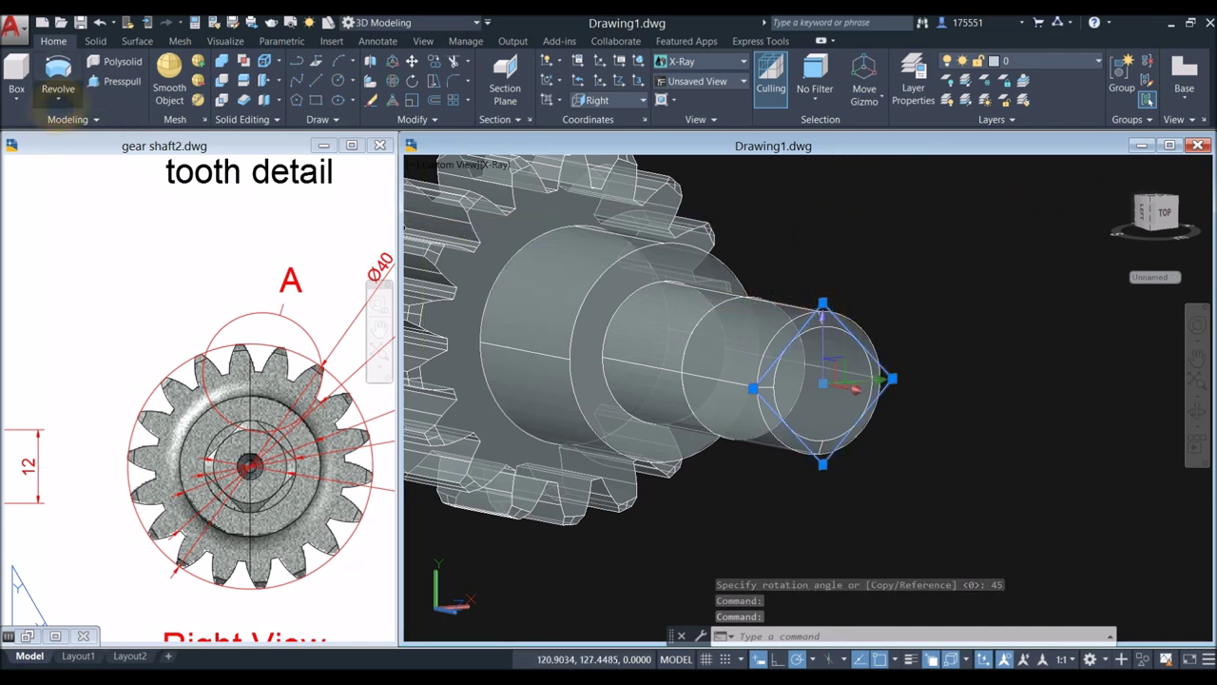
left_click(57, 102)
left_click(57, 133)
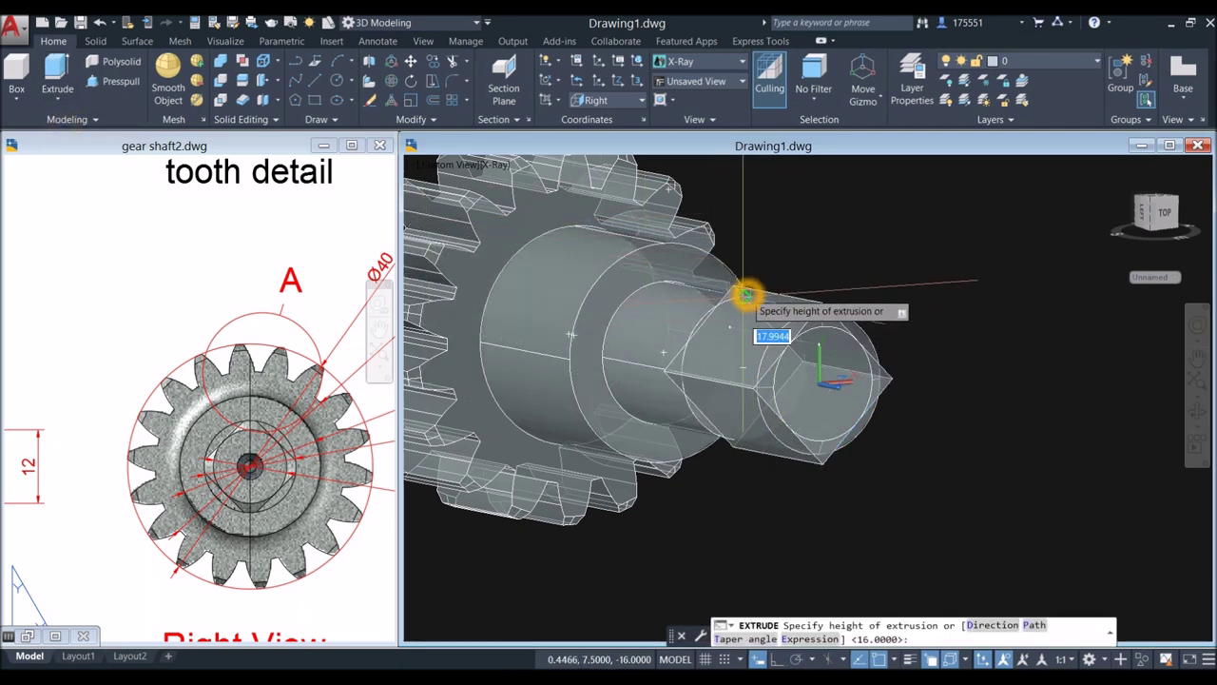
left_click(746, 295)
Step: Display the model in the Shaded with edges visual style with the squared shaft end in view
middle_click_drag(752, 272, 559, 174, "shift")
left_click(533, 169)
left_click(495, 165)
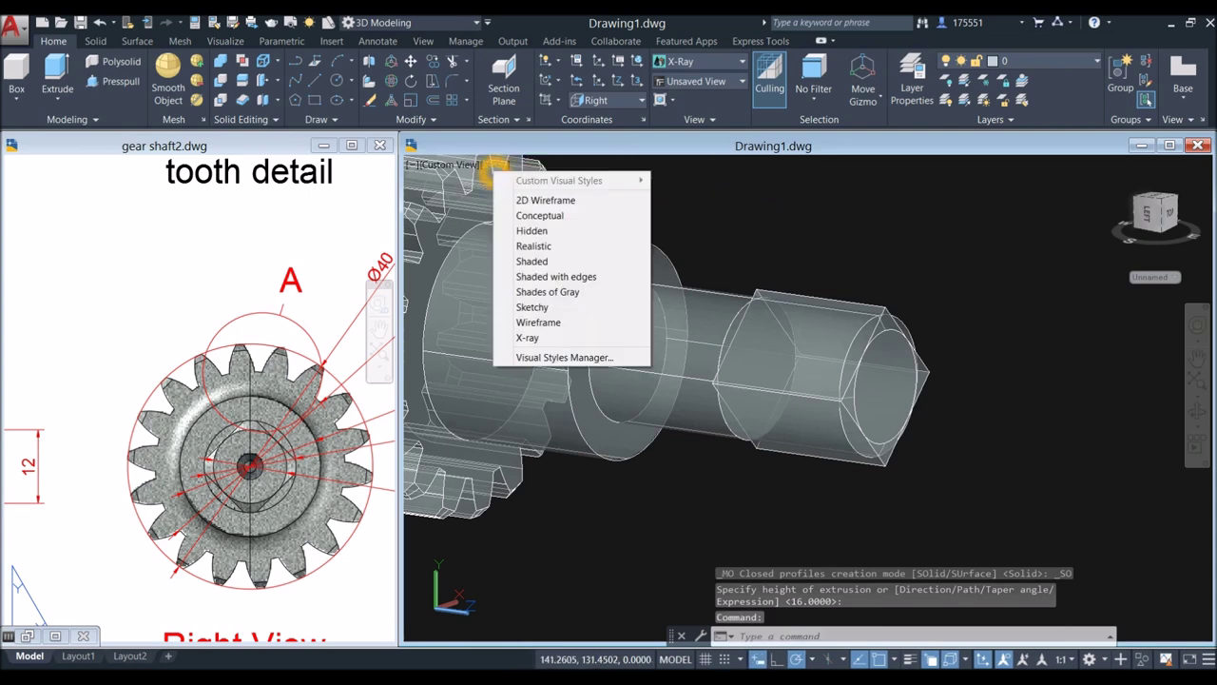
left_click(543, 274)
mouse_move(809, 265)
middle_mouse_down("shift")
mouse_move(824, 276)
mouse_move(779, 233)
mouse_move(801, 234)
mouse_move(798, 251)
middle_mouse_up("shift")
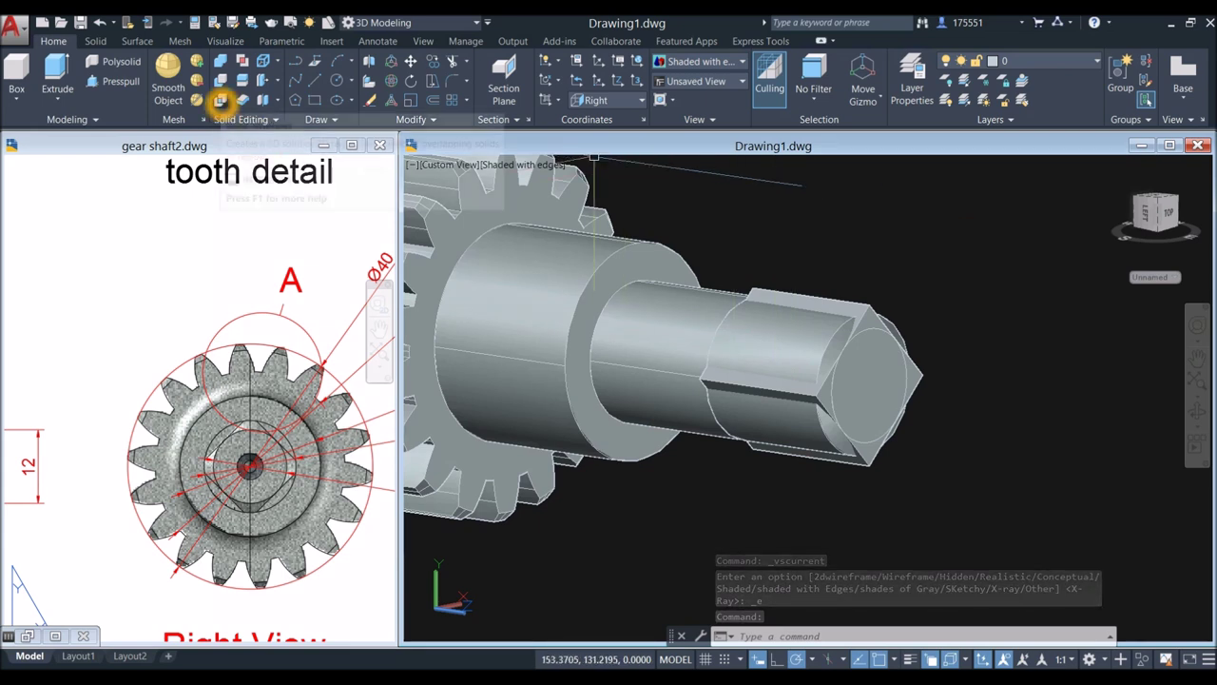
Step: Intersect the extruded square block with the cylindrical end section of the shaft to form the flats
left_click(220, 101)
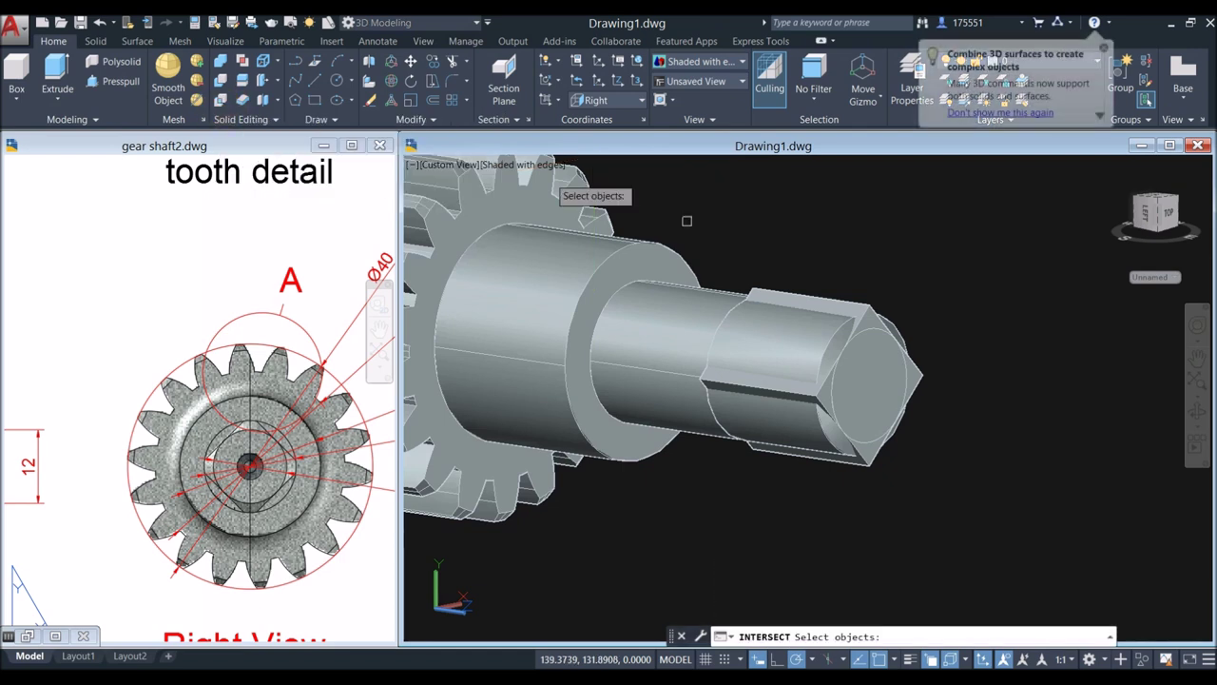
left_click(861, 301)
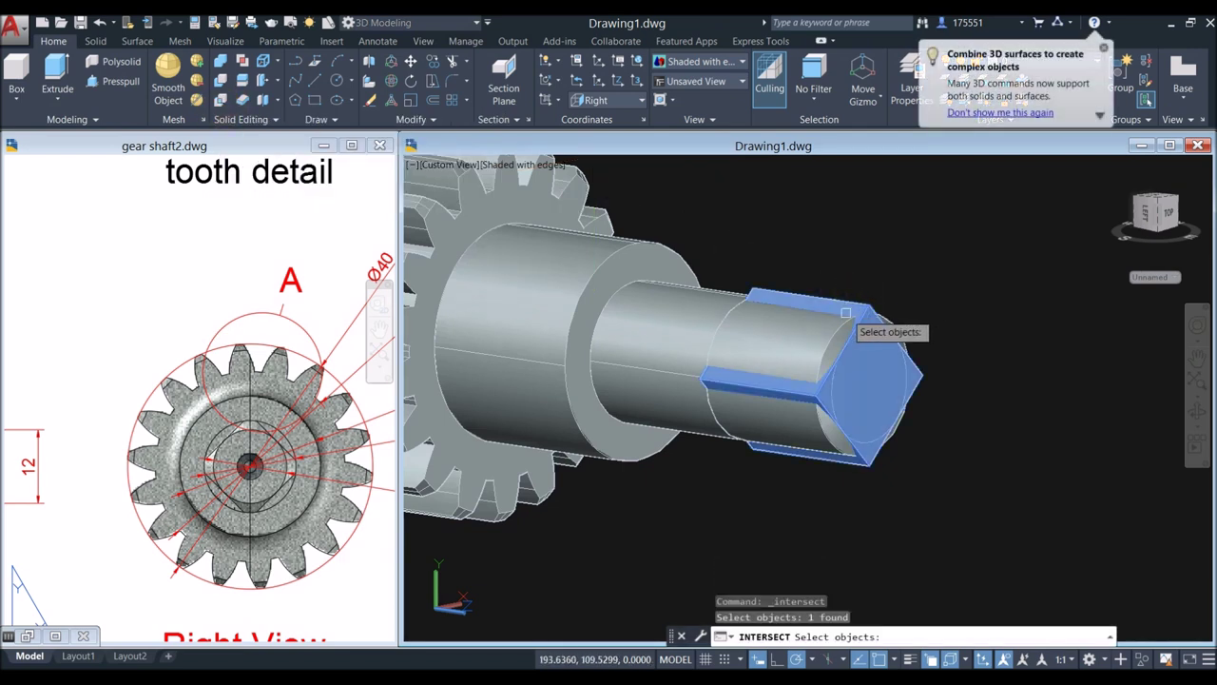
left_click(837, 337)
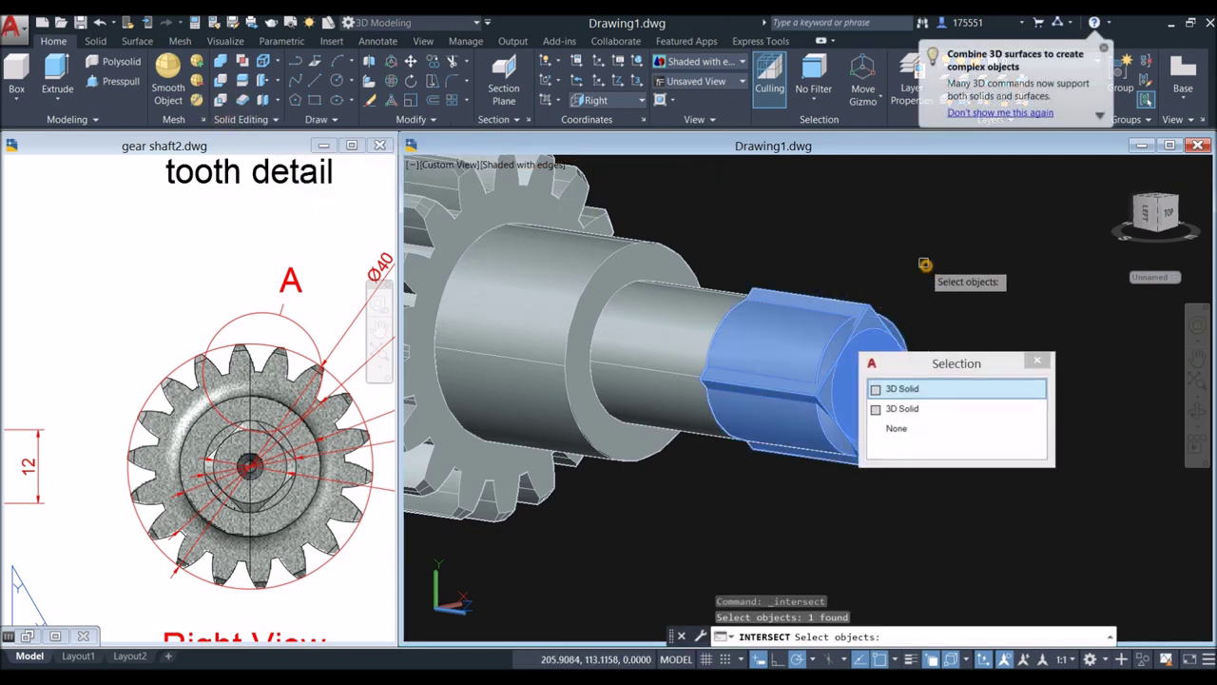
key("Return")
Step: Examine the gear's plain side on the model and the shaft section beyond it on the reference sheet
middle_click_drag(693, 359, 948, 250, "shift")
scroll(778, 270, "down", 1)
middle_click_drag(778, 270, 911, 291, "shift")
left_click(277, 483)
scroll(282, 389, "down", 2)
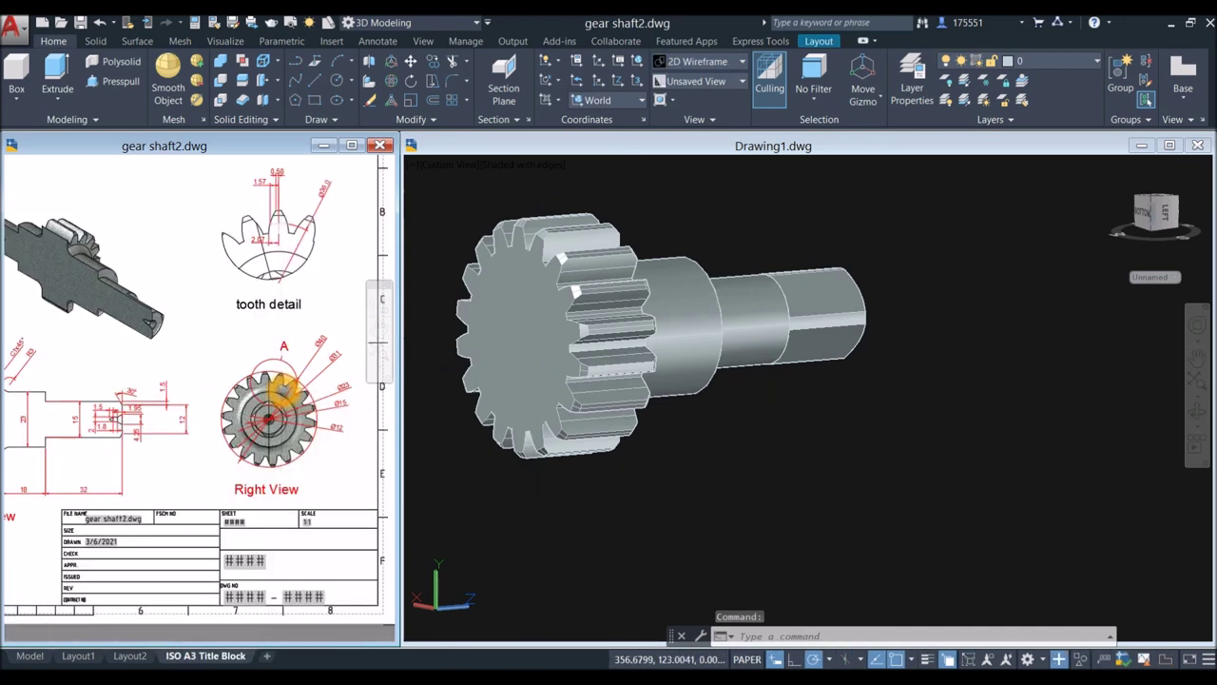
scroll(282, 388, "down", 2)
scroll(272, 427, "up", 5)
scroll(272, 427, "down", 6)
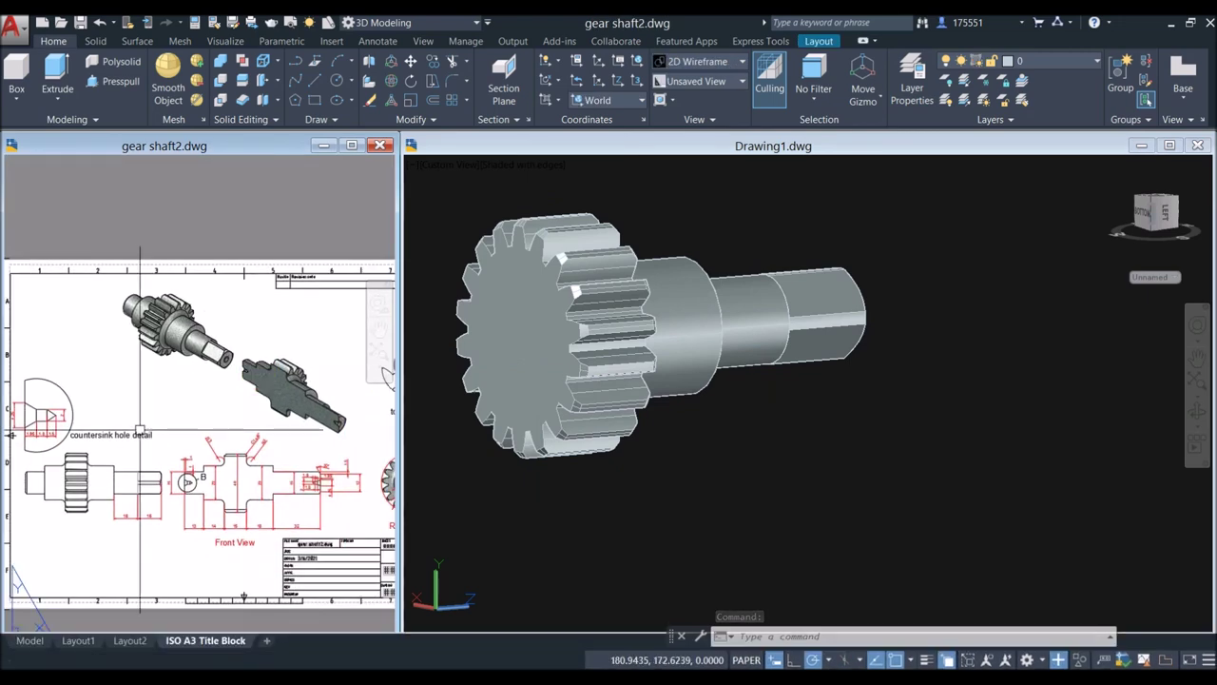
left_click(38, 501)
left_click(564, 496)
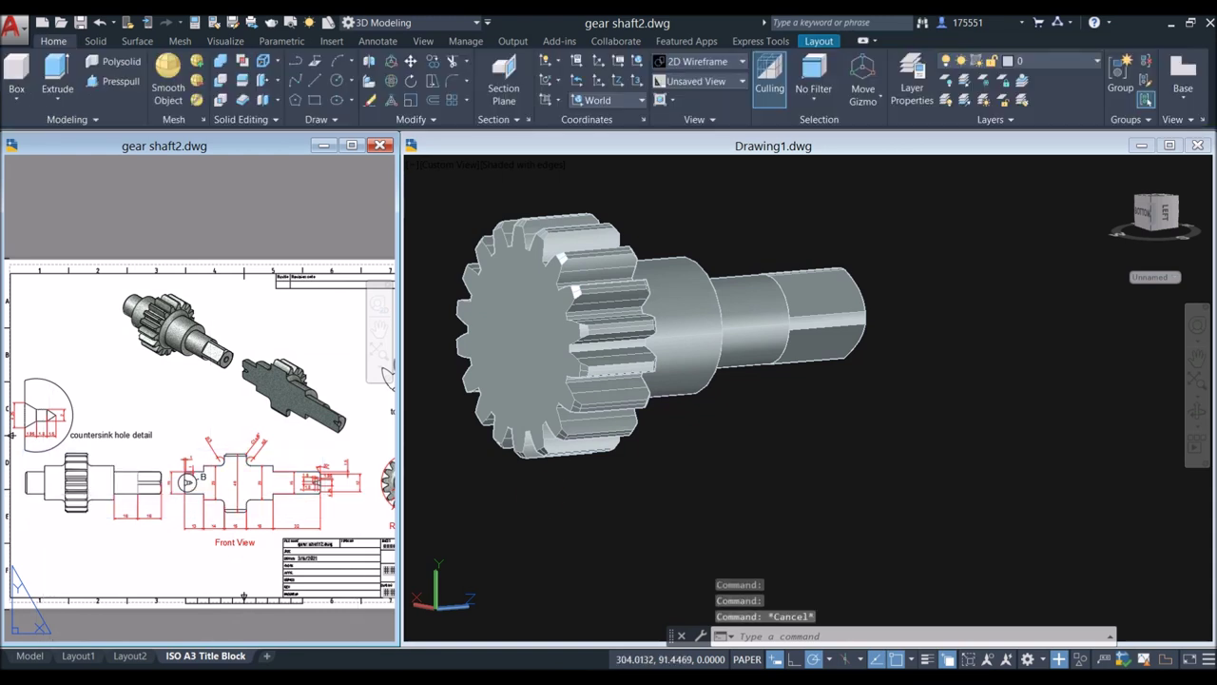
Step: Draw a circle with a diameter of 23 centred on the gear's plain side face
middle_click_drag(564, 496, 603, 495)
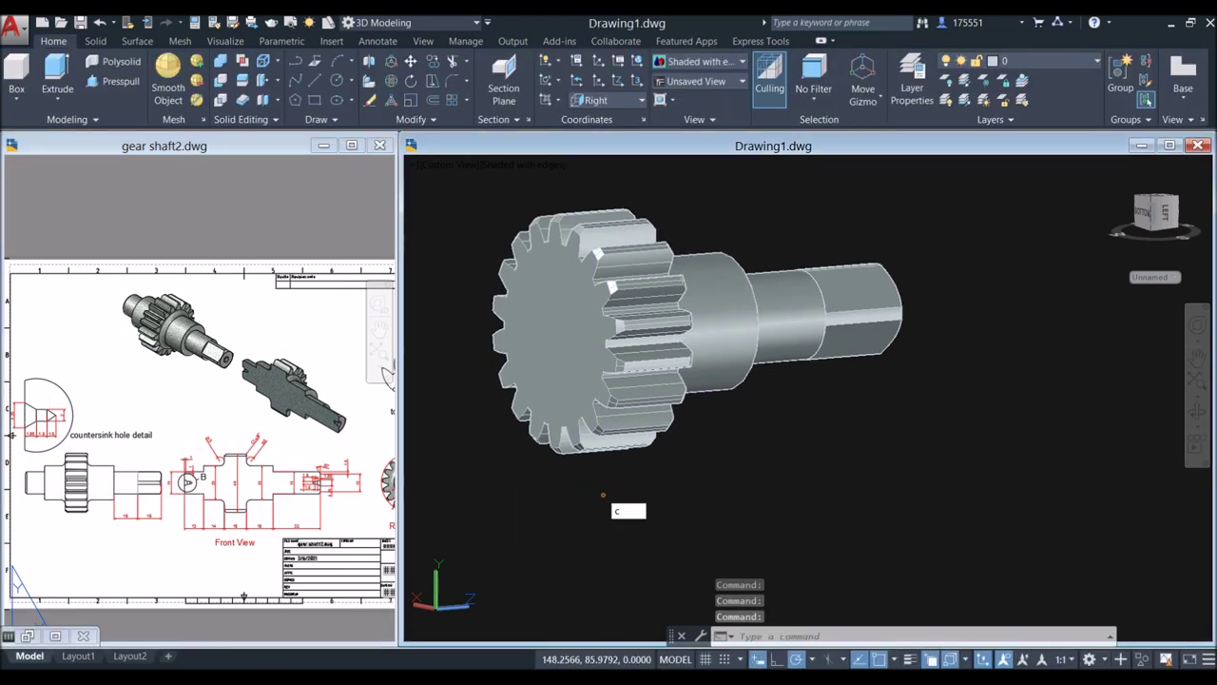
key("Return")
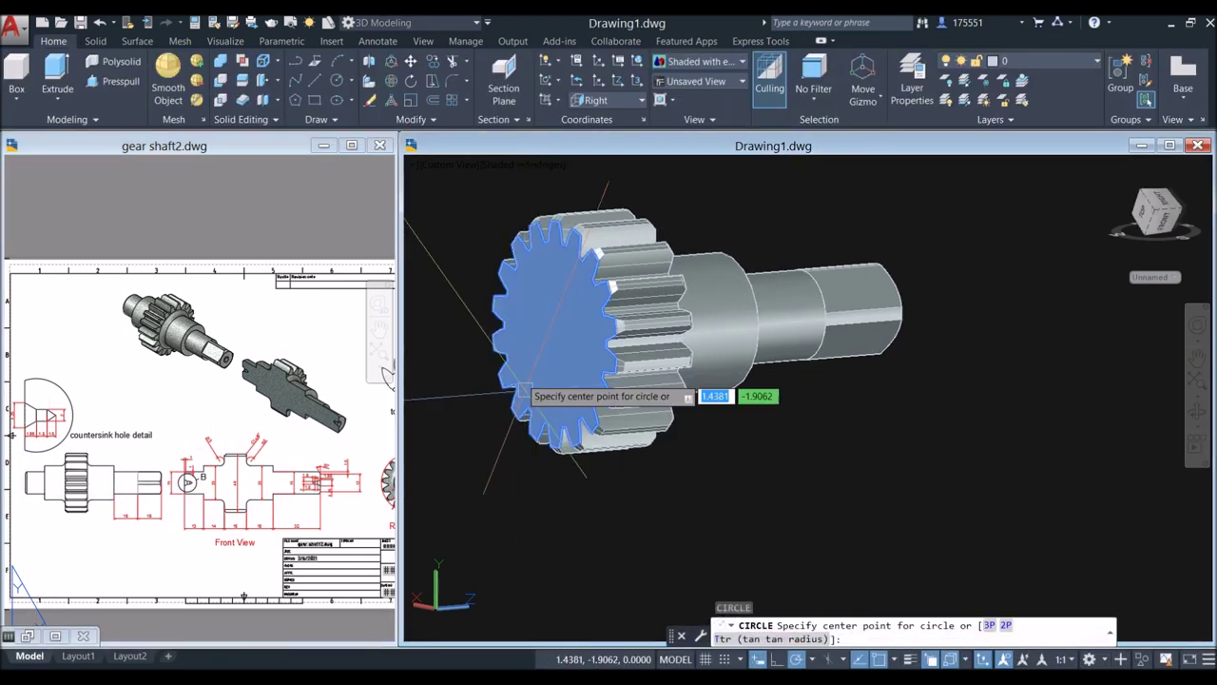
left_click(557, 331)
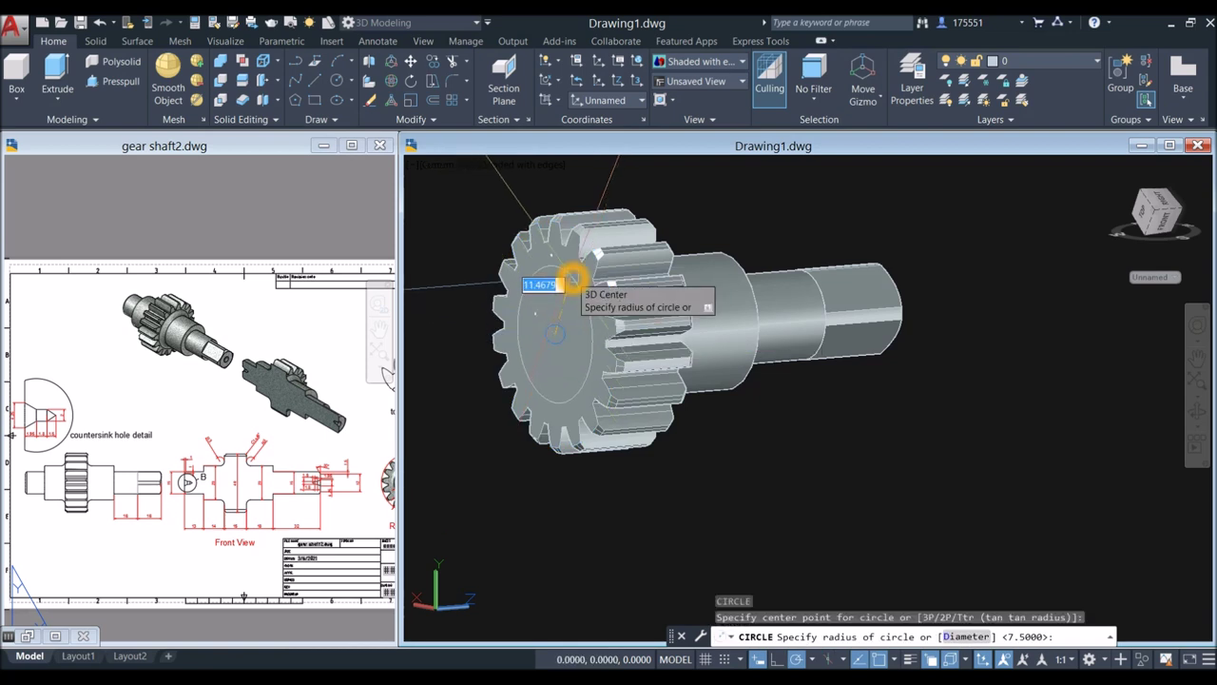
type("d")
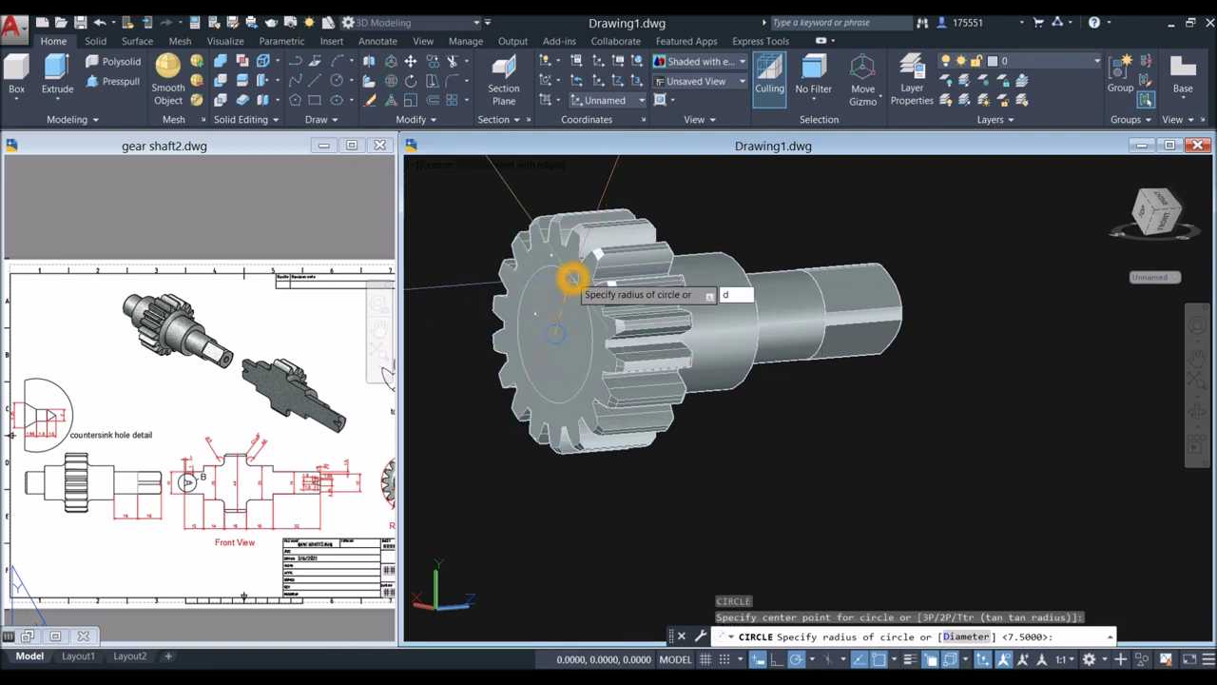
key("Return")
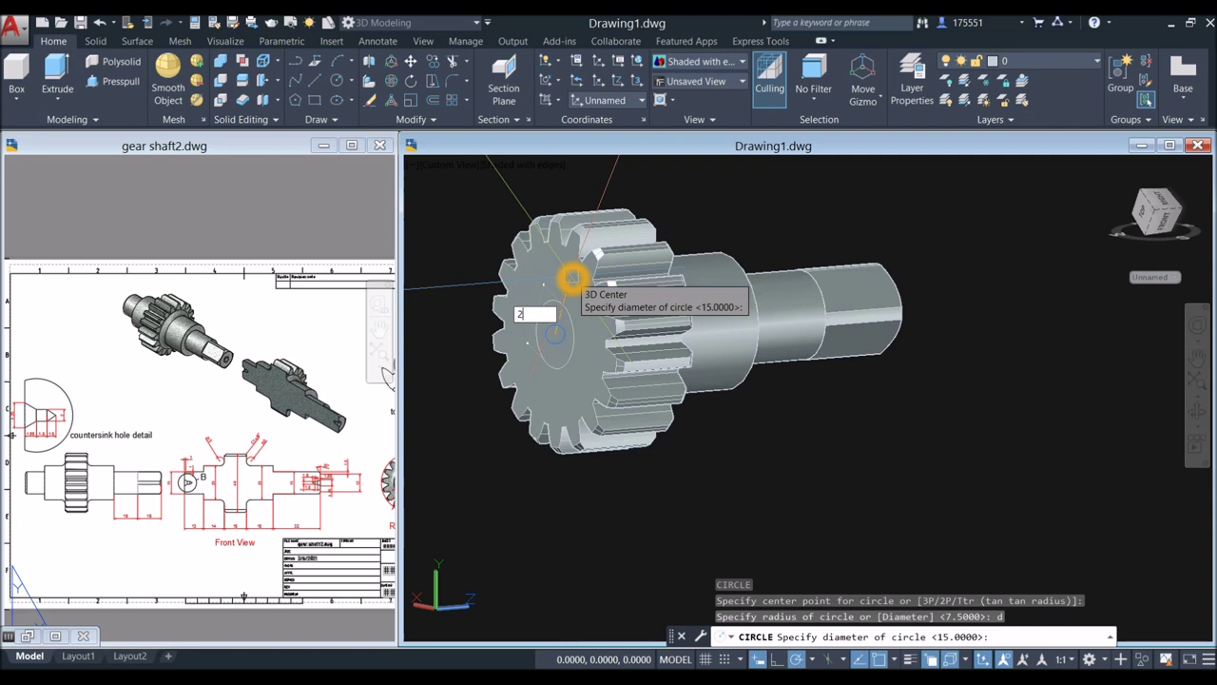
key("Return")
Step: Check the section lengths in the reference Front View and extrude the 23-diameter circle 14 outward from the gear face
left_click(180, 511)
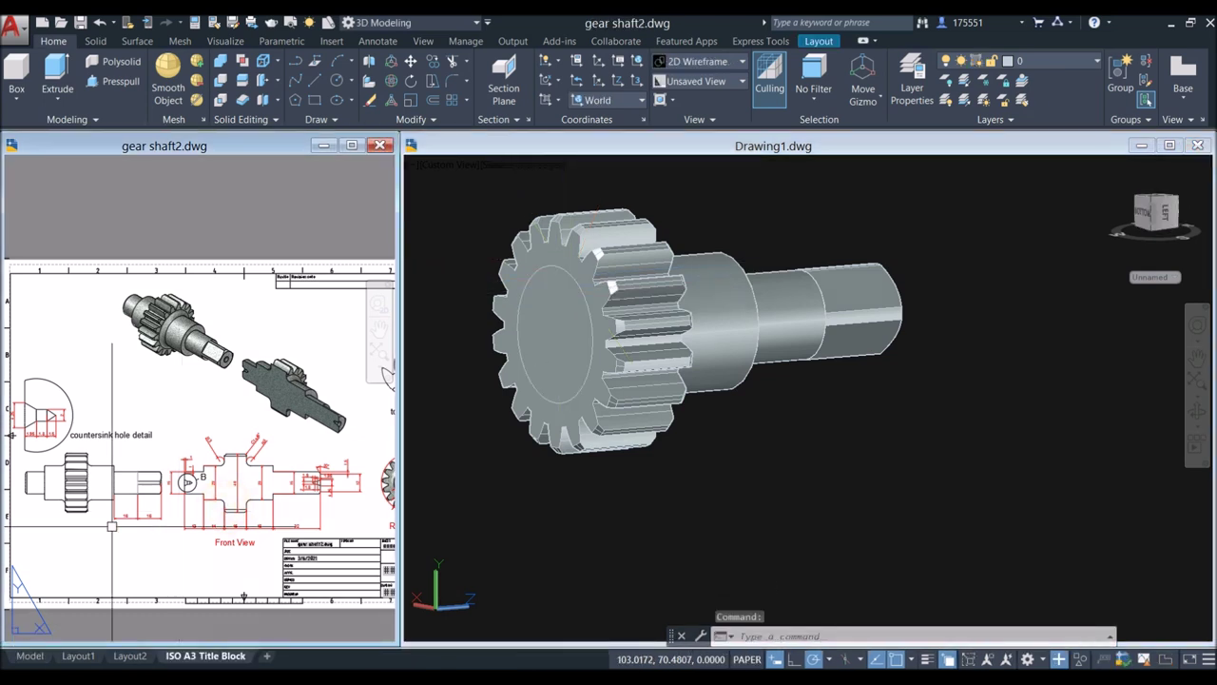
scroll(92, 515, "up", 2)
middle_click_drag(92, 516, 109, 502)
middle_click_drag(295, 514, 195, 499)
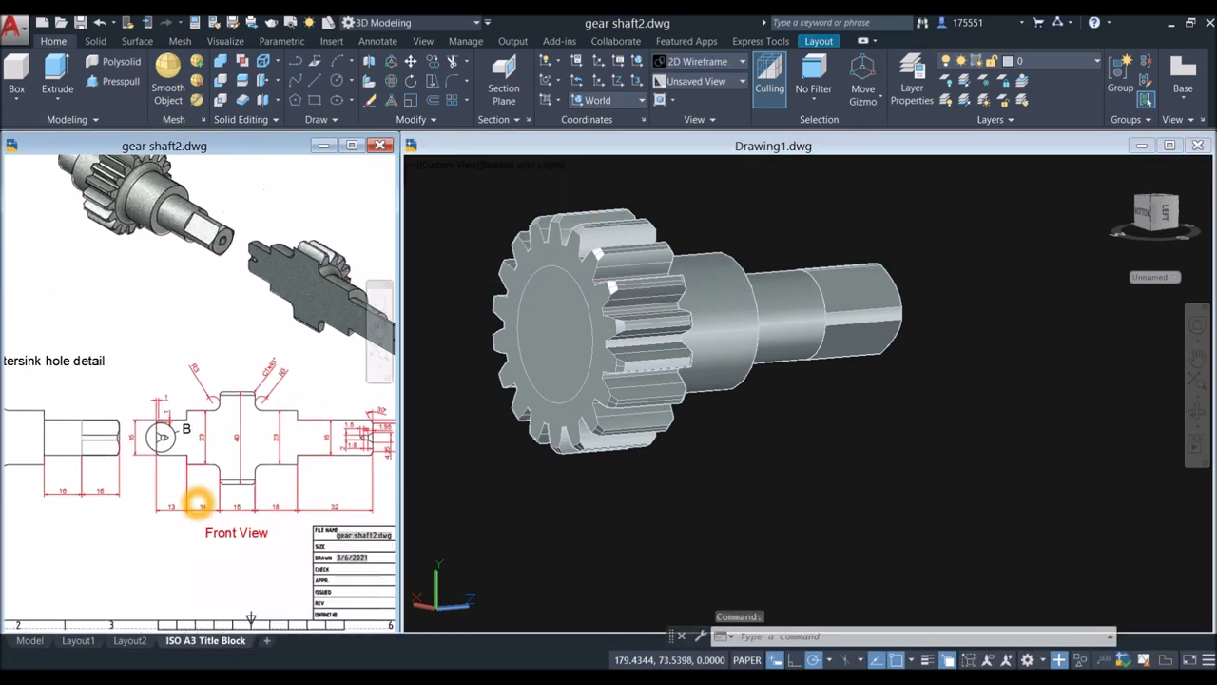
left_click(198, 513)
key("Escape")
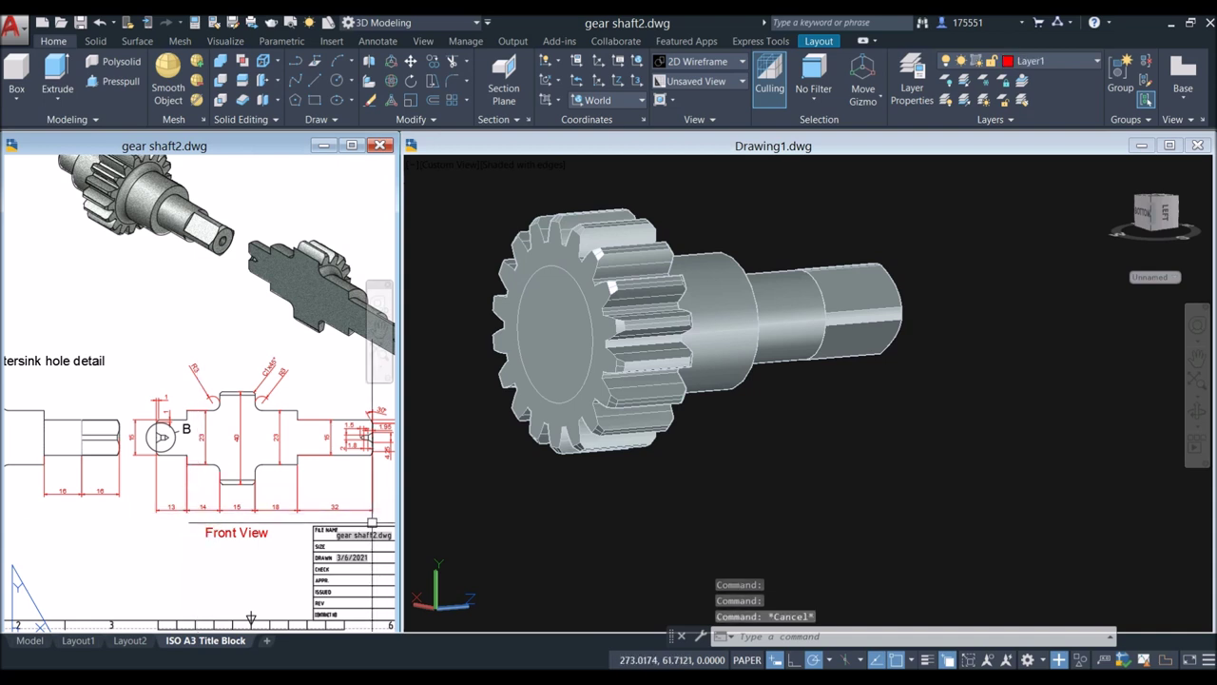
left_click(723, 535)
left_click(569, 273)
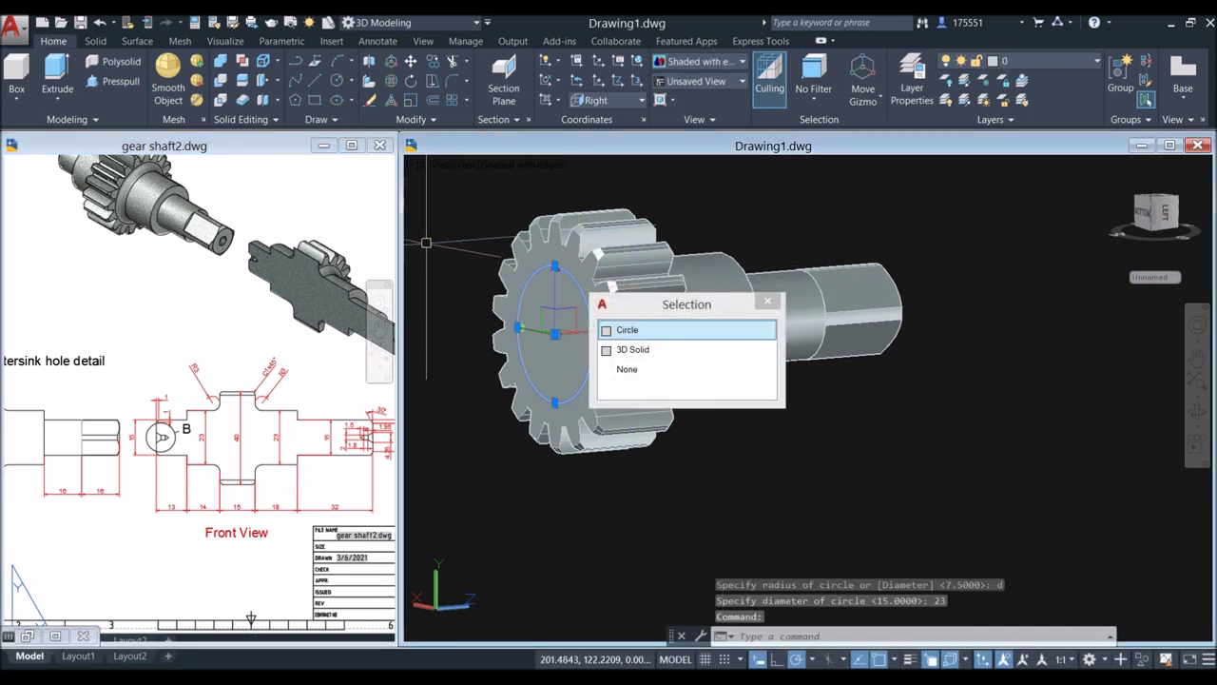
left_click(56, 78)
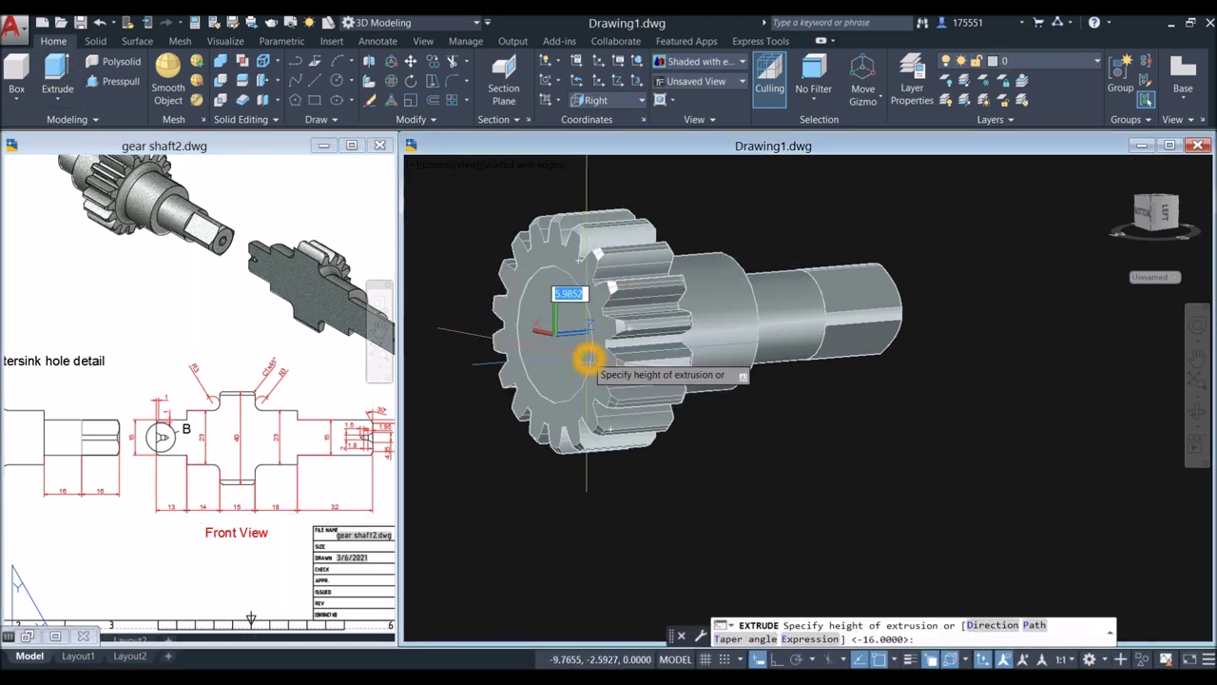
type("14")
key("Return")
Step: Draw a circle with a diameter of 15 centred on the end face of the new 23-diameter section
middle_click_drag(532, 370, 663, 365)
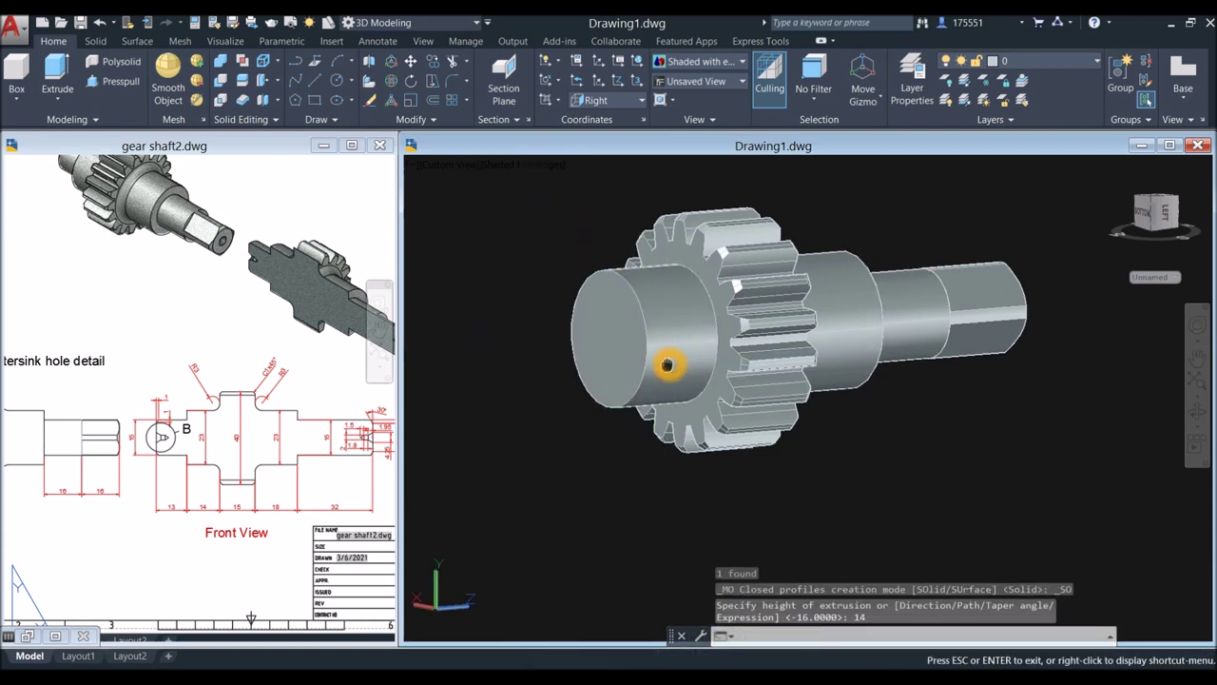
right_click(481, 298)
left_click(478, 276)
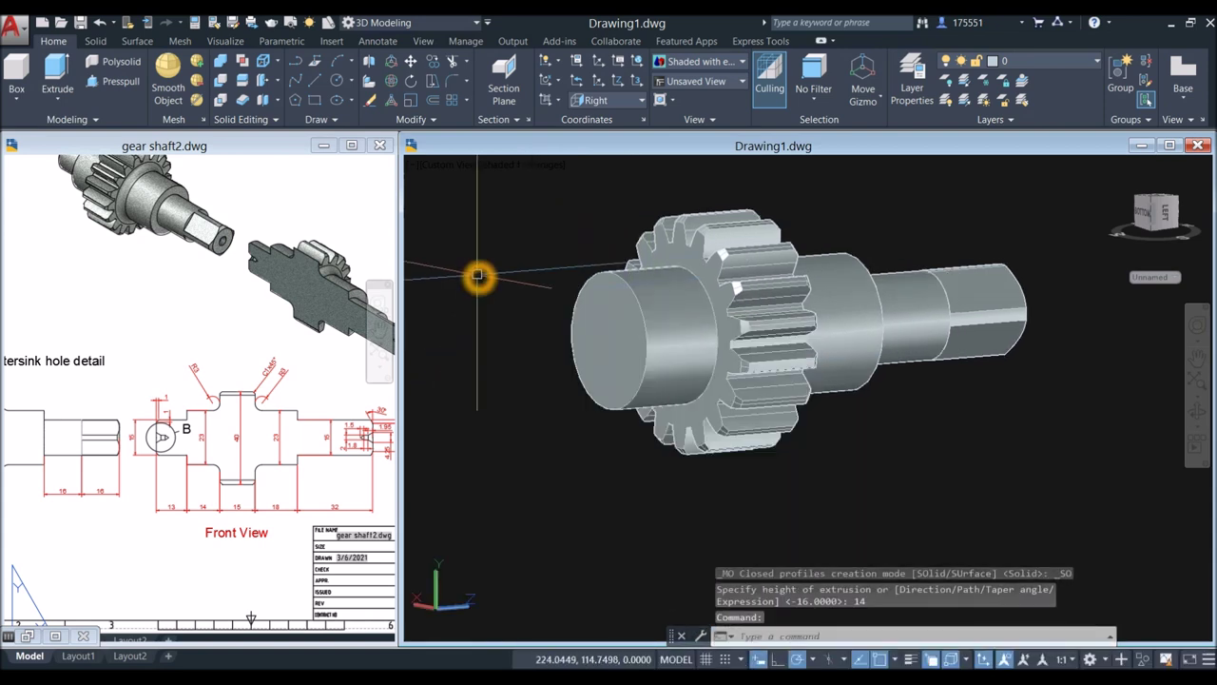
type("c")
key("Return")
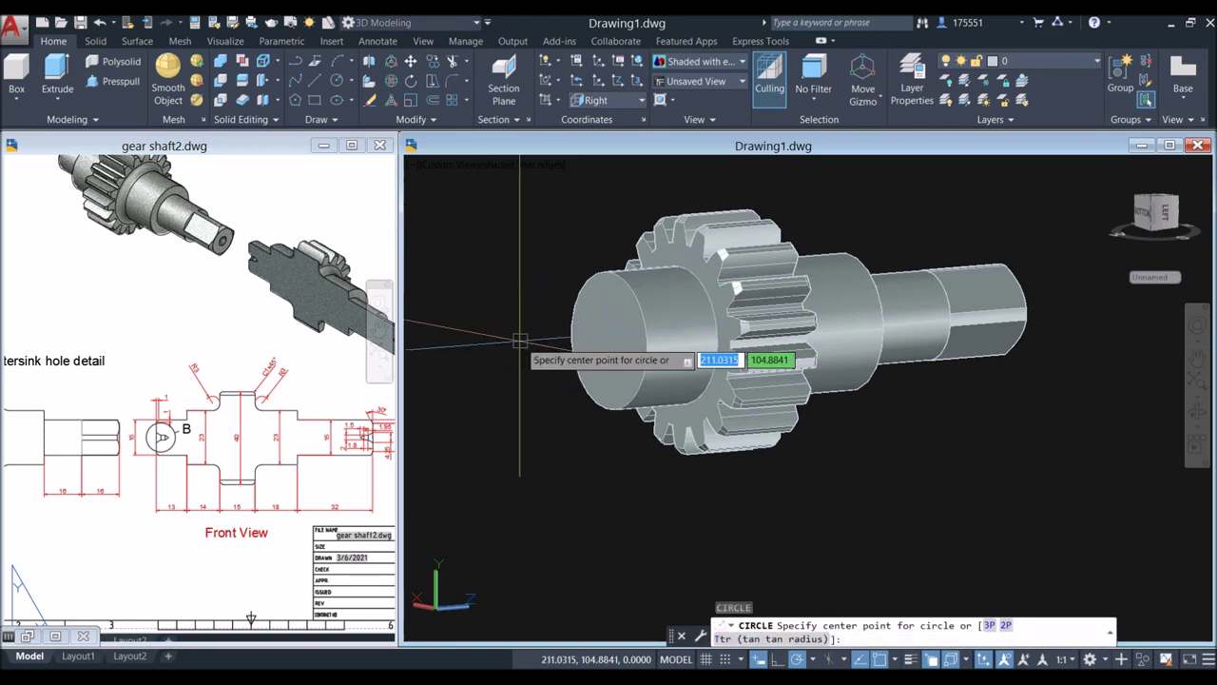
left_click(609, 341)
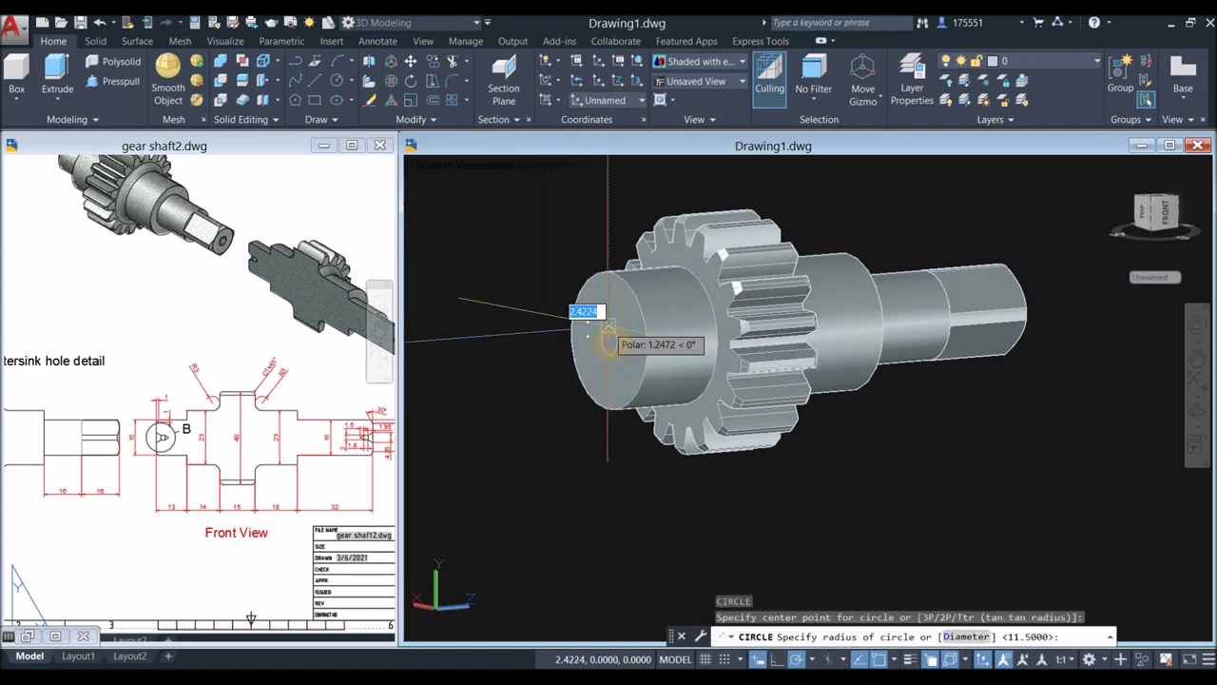
scroll(608, 314, "up", 1)
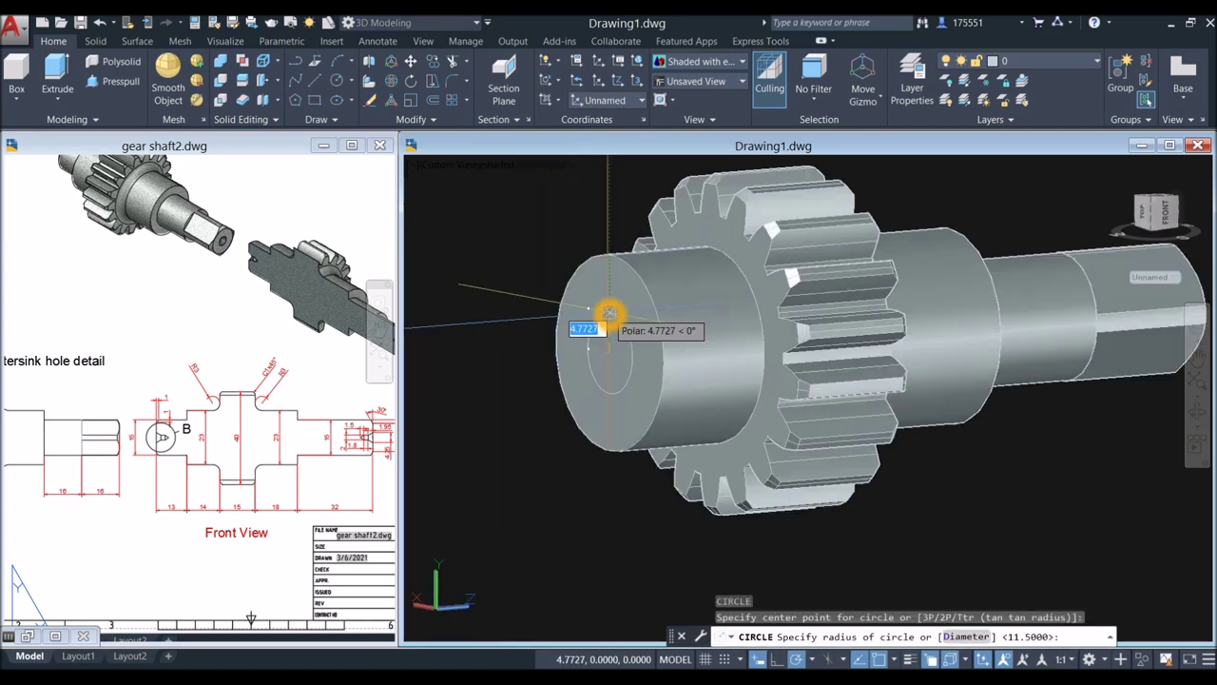
key("Return")
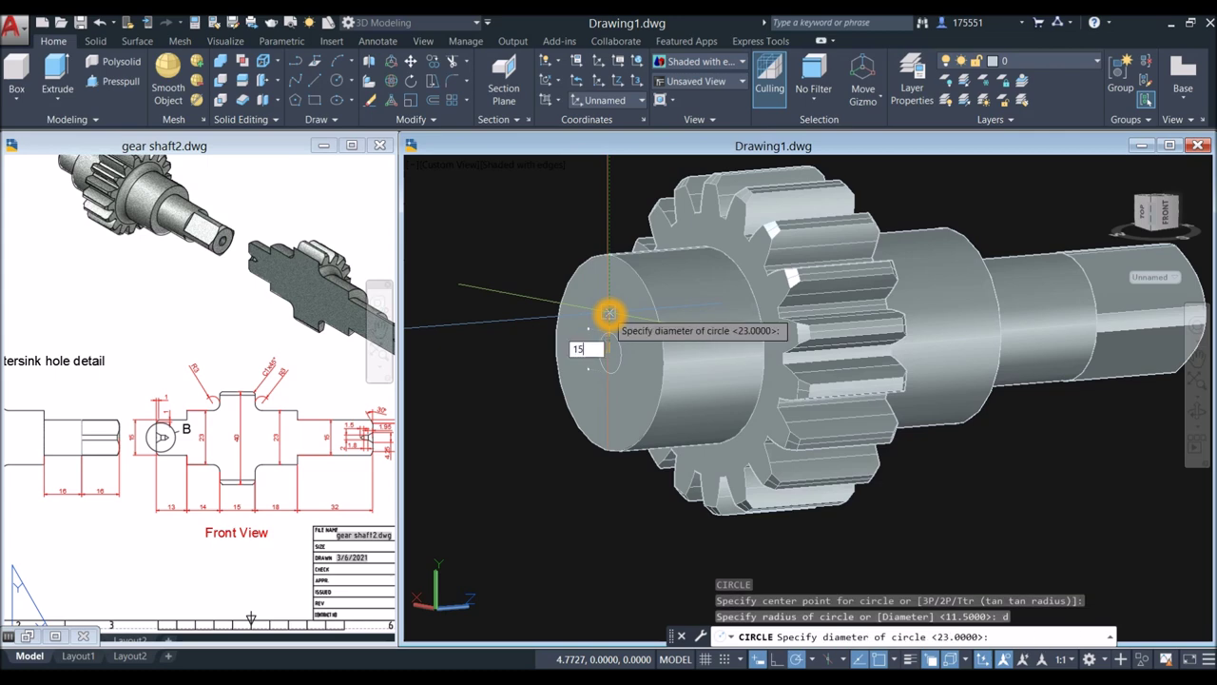
key("Return")
Step: Check the end journal's dimensions on the reference sheet and extrude the 15-diameter circle outward by 15
left_click(188, 497)
middle_click_drag(189, 494, 245, 447)
scroll(251, 457, "up", 4)
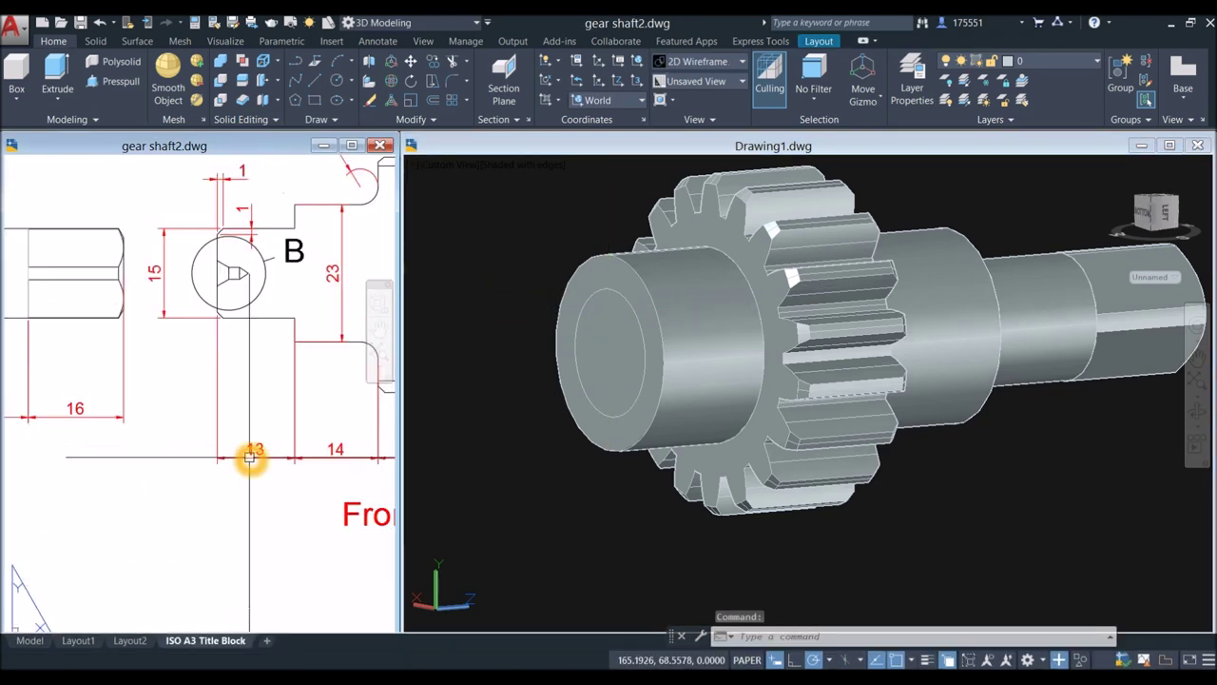
scroll(250, 454, "down", 4)
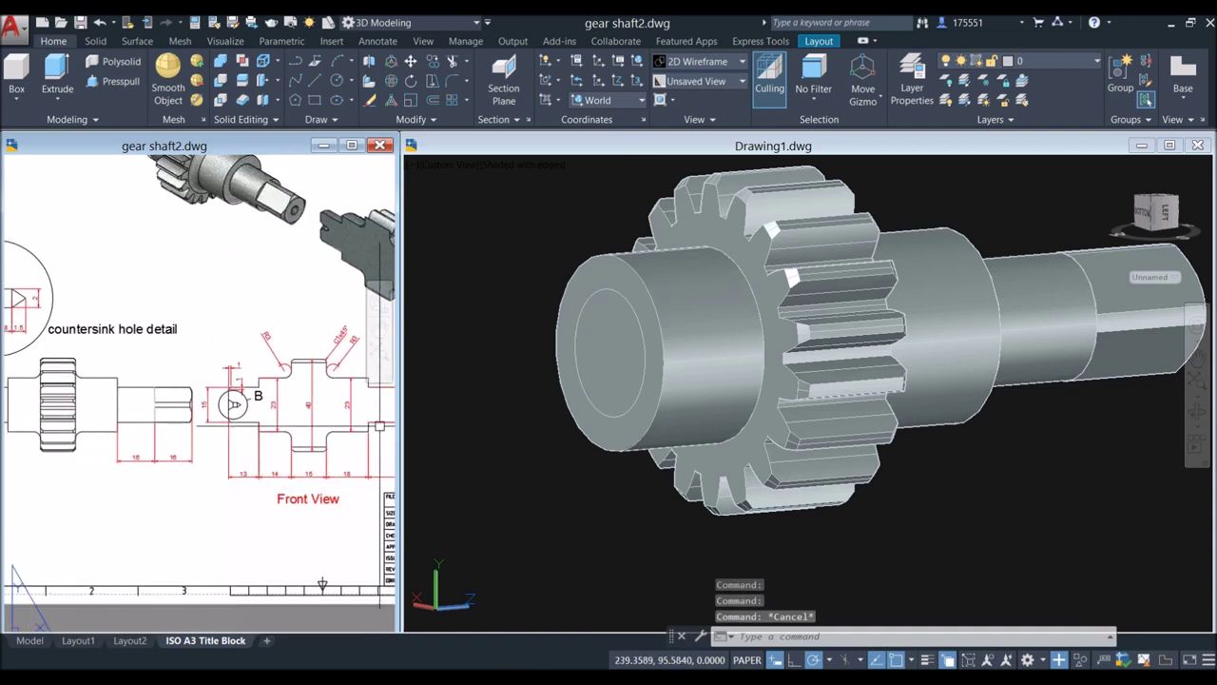
left_click(492, 354)
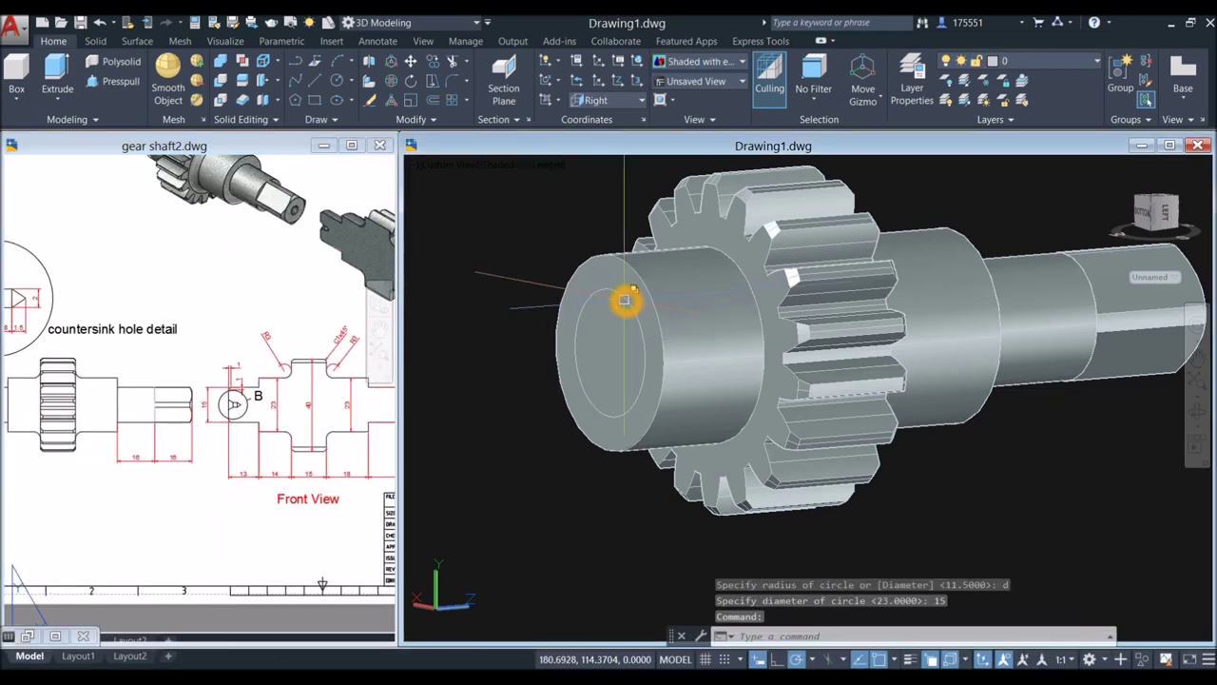
left_click(624, 301)
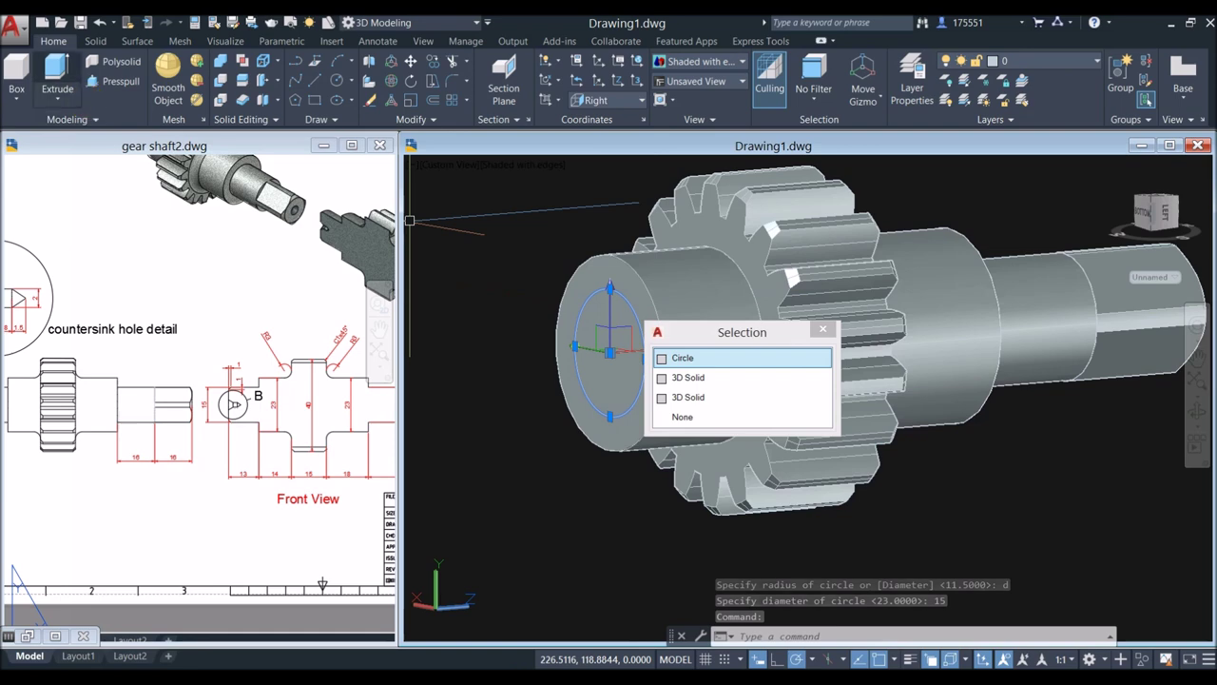
left_click(57, 76)
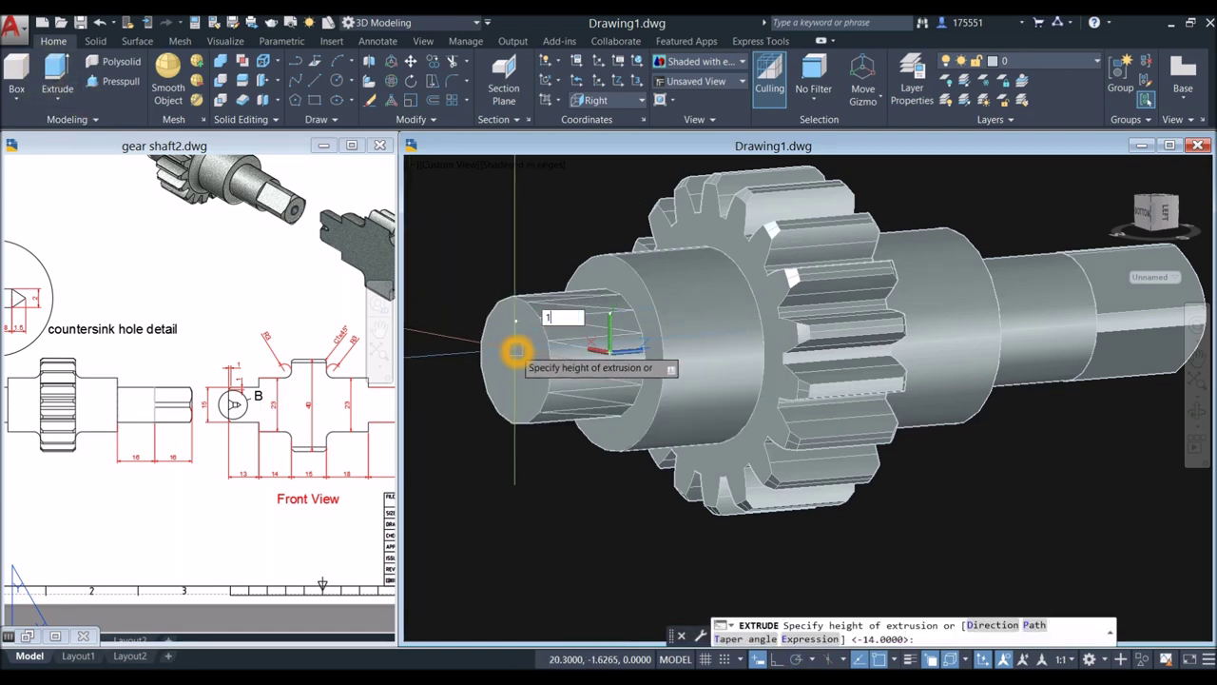
key("Return")
Step: Examine the countersink hole in the shaft end on the reference sheet's front, right and sectioned isometric views
scroll(518, 340, "down", 5)
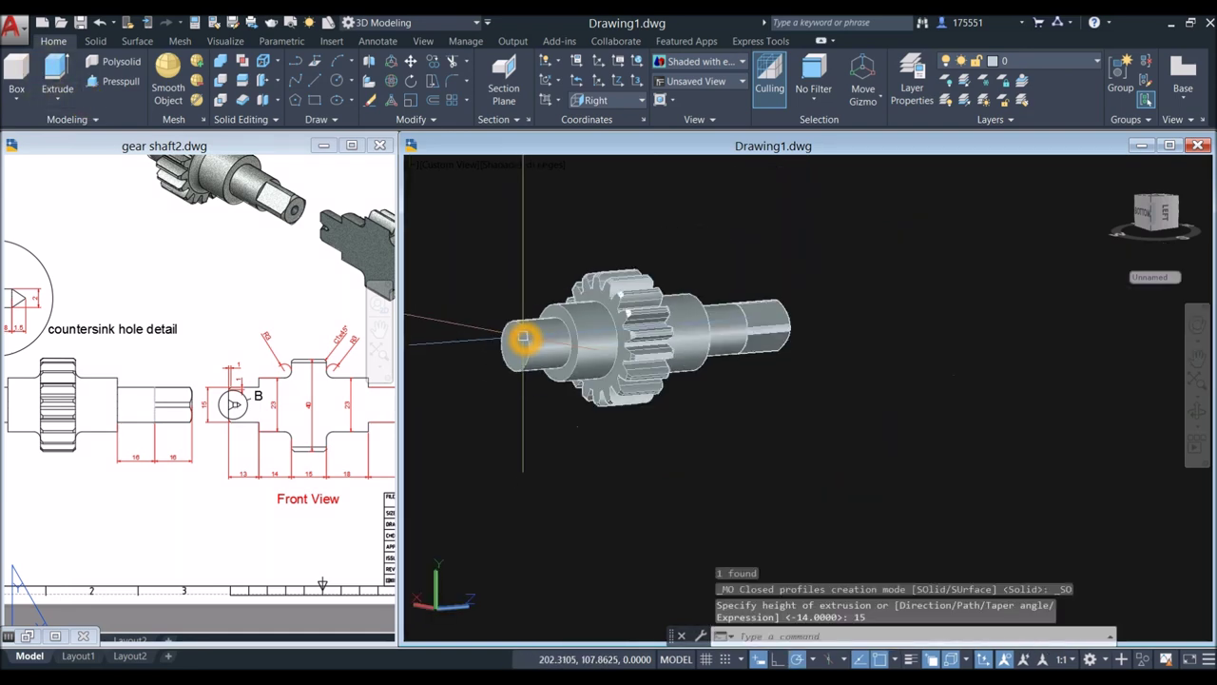
left_click(163, 387)
scroll(288, 440, "up", 5)
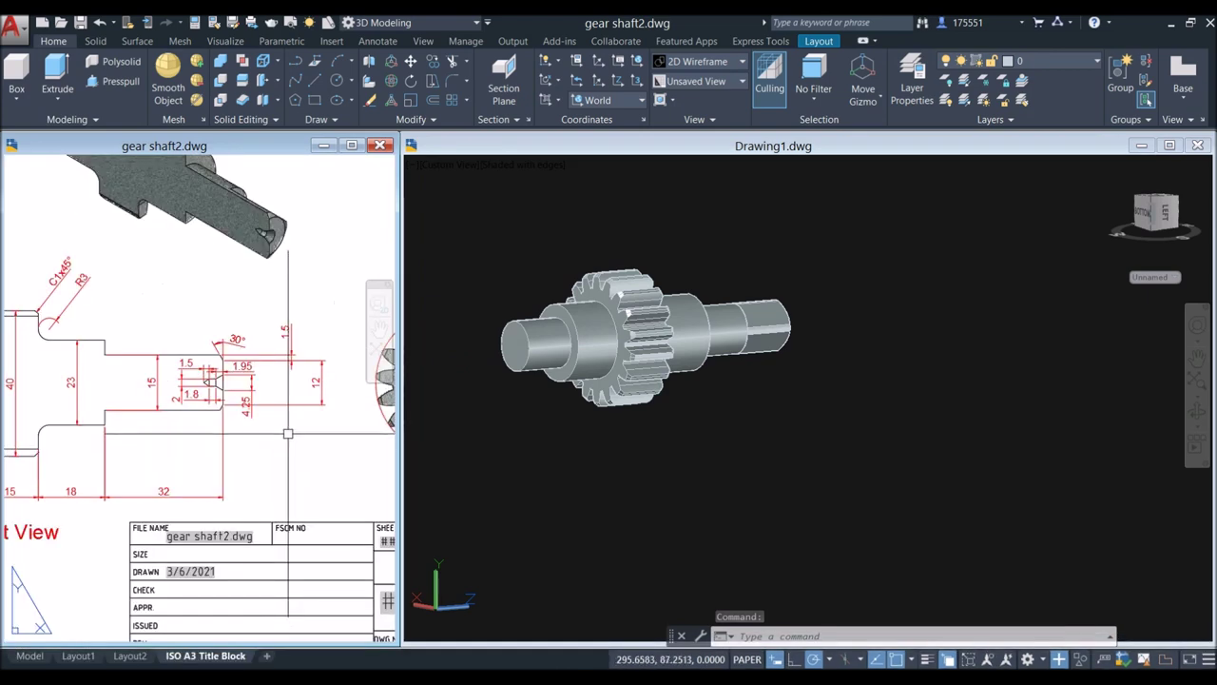
scroll(164, 381, "up", 3)
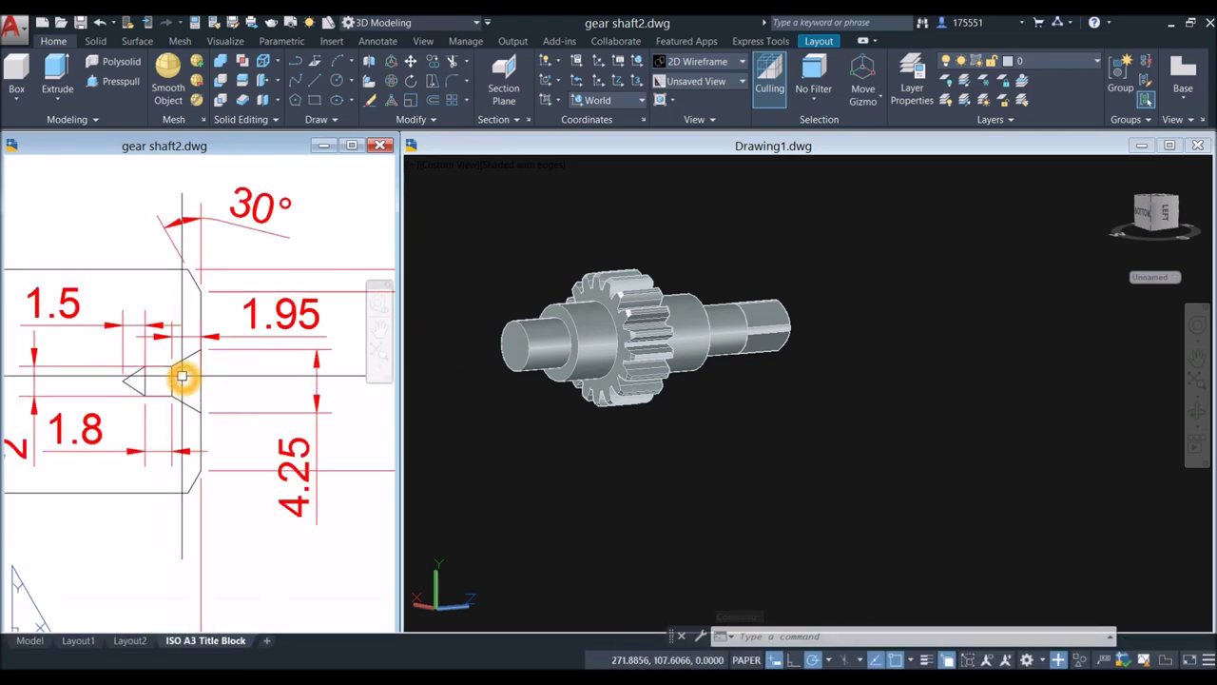
left_click(172, 383)
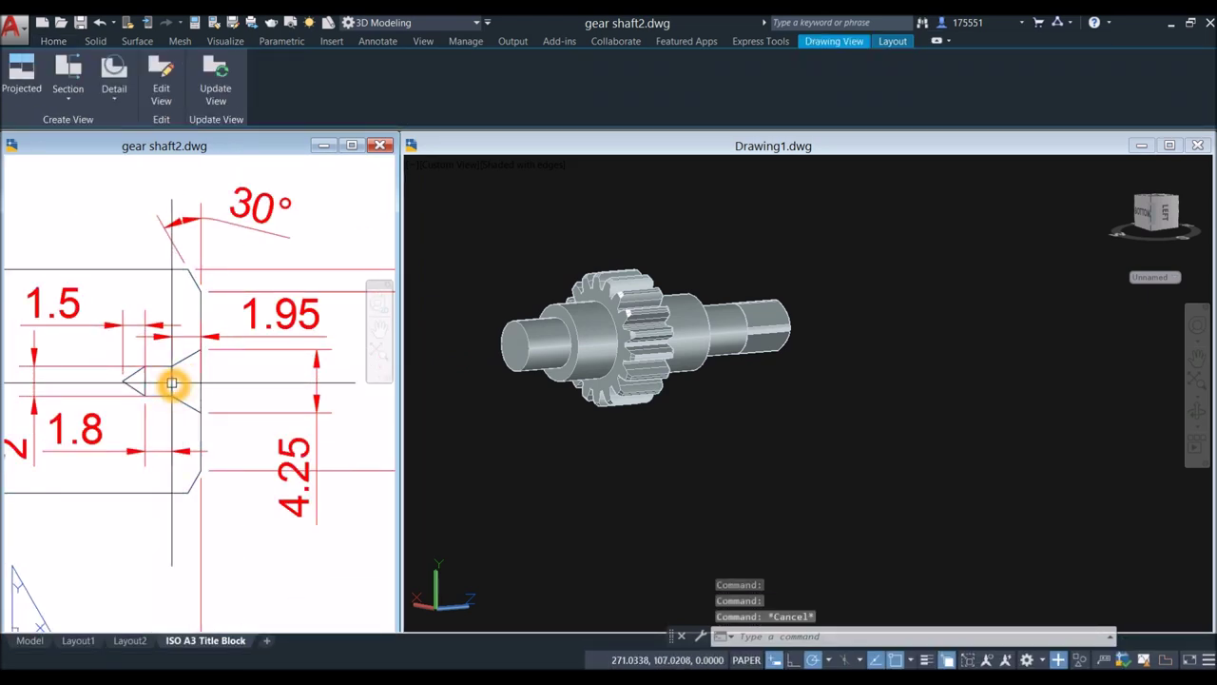
key("Escape")
scroll(174, 380, "down", 5)
middle_click_drag(211, 429, 111, 402)
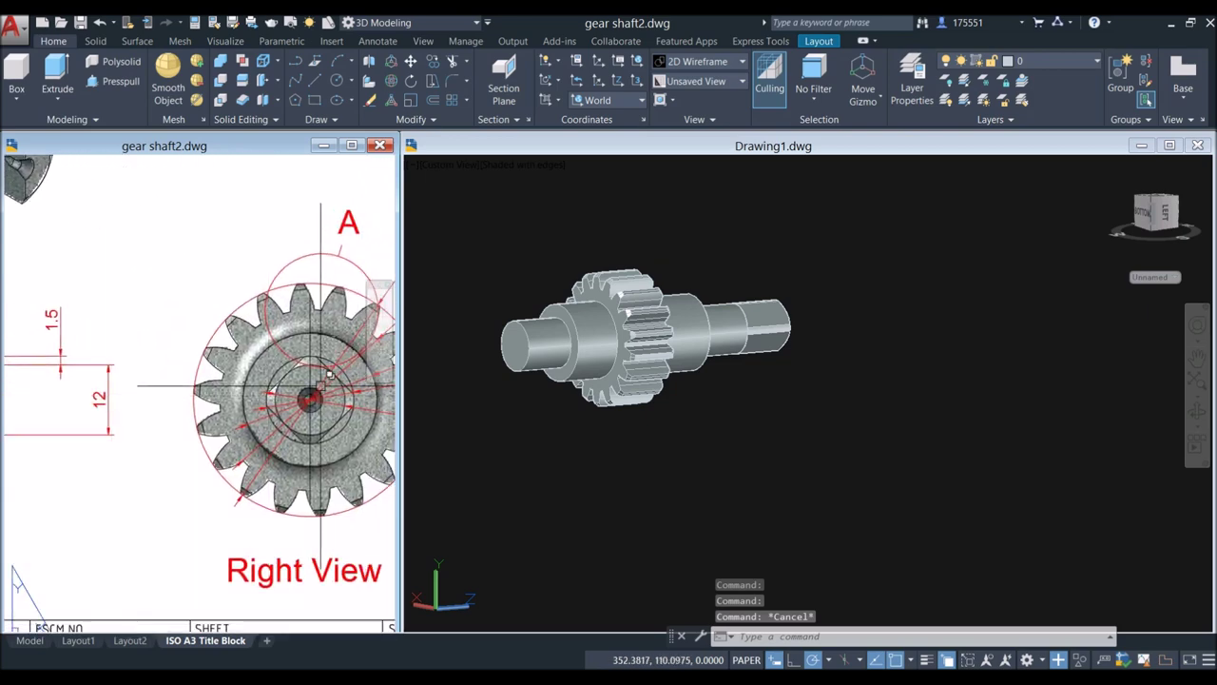
scroll(321, 385, "down", 2)
scroll(205, 339, "up", 7)
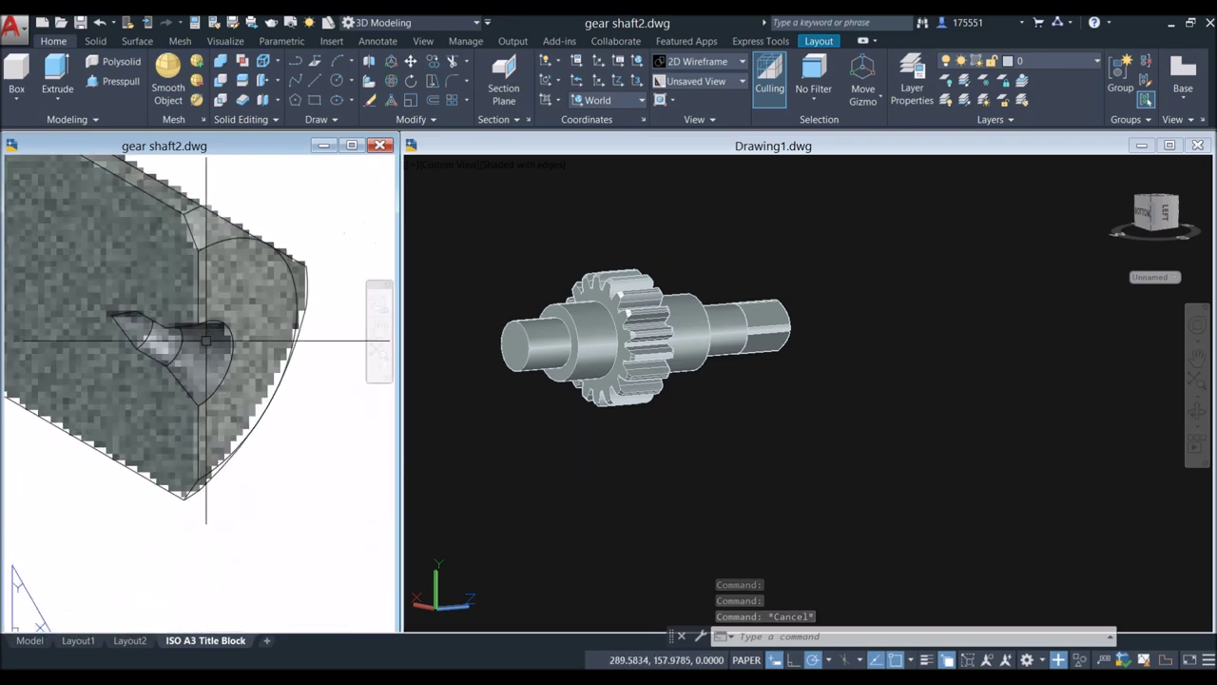
scroll(234, 350, "down", 6)
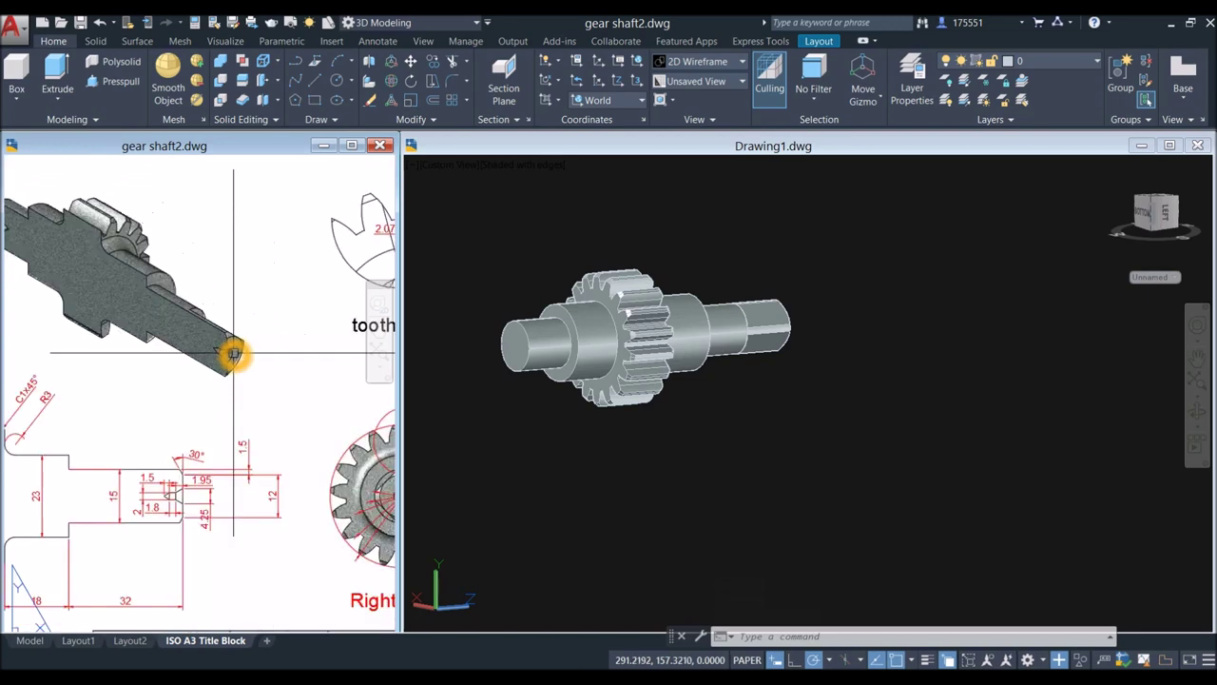
Step: Set the Drawing1 model to the Front view
left_click(865, 427)
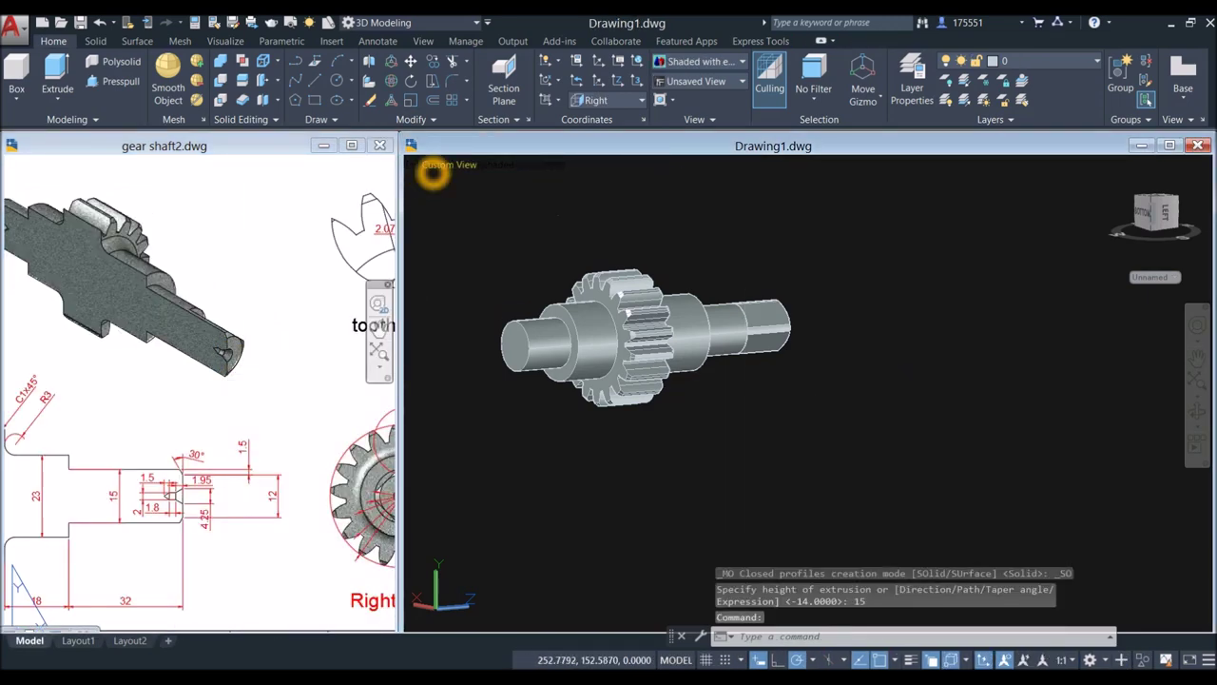
left_click(445, 164)
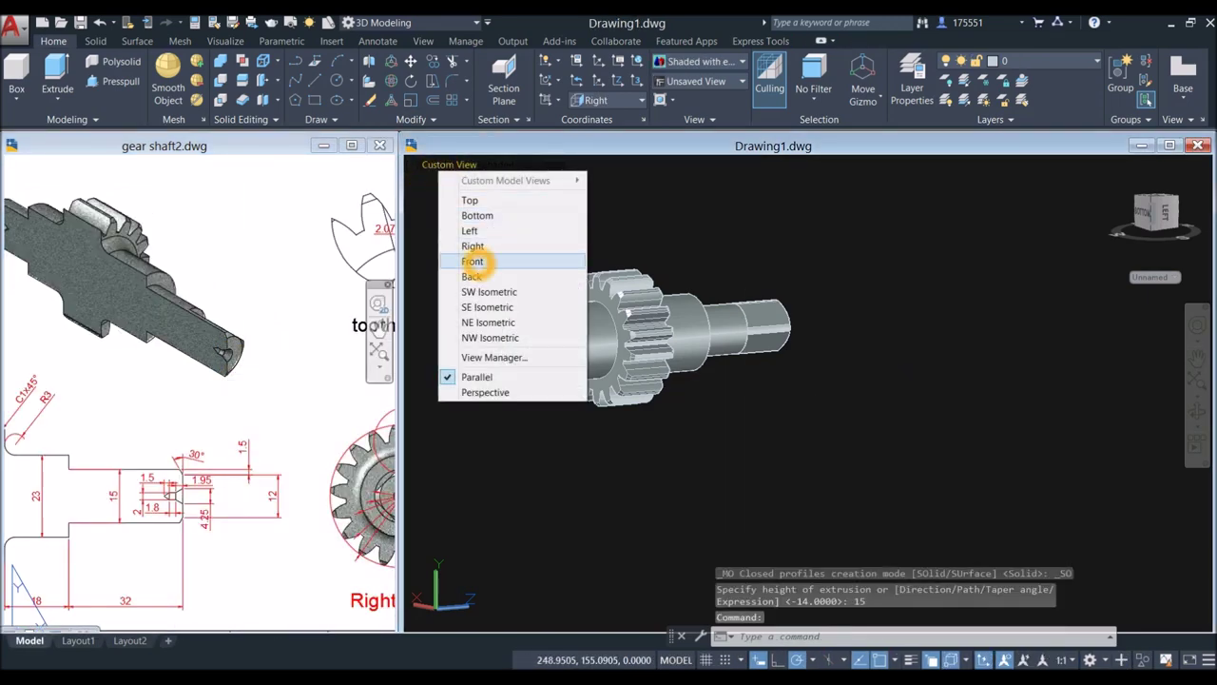
left_click(473, 261)
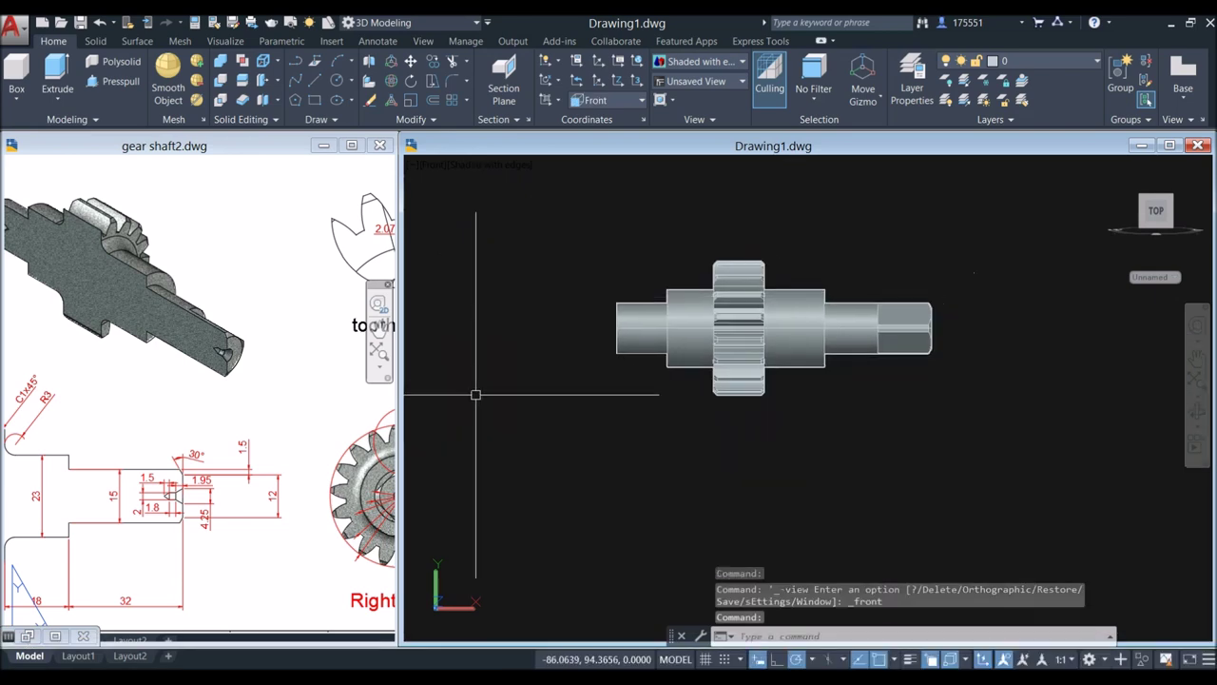
Step: Examine the countersink hole detail and its dimensions on the gear shaft2.dwg reference sheet
left_click(280, 451)
scroll(256, 428, "down", 4)
middle_click_drag(256, 429, 311, 437)
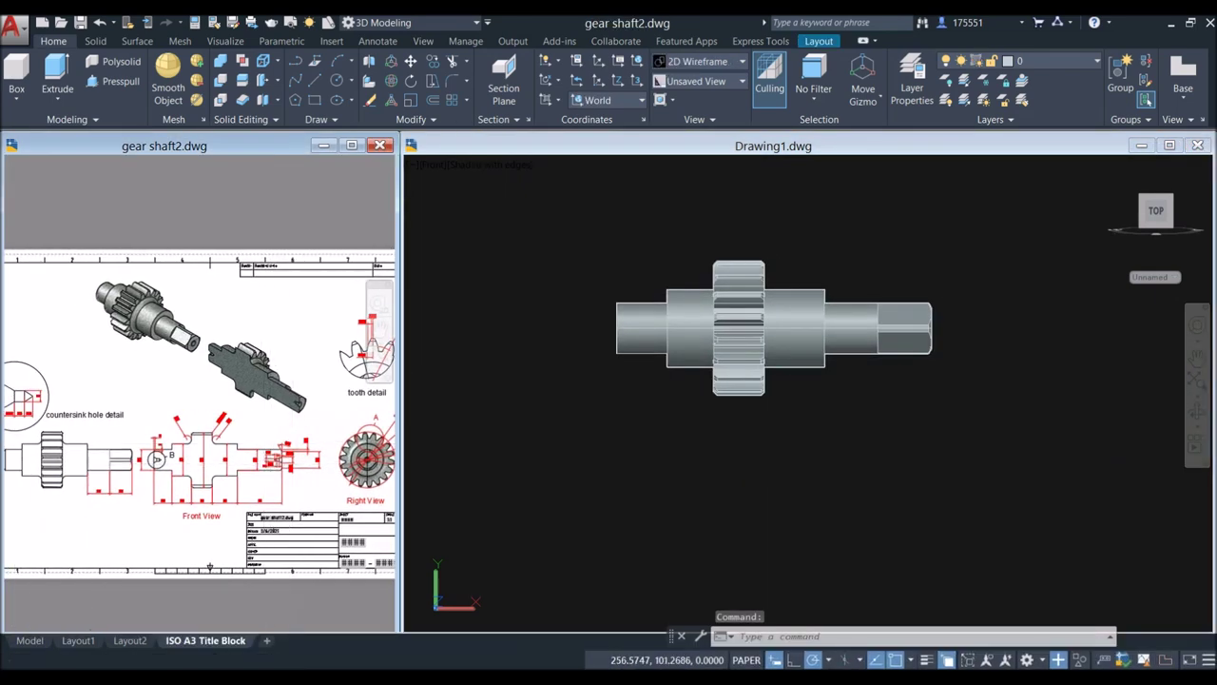
scroll(266, 466, "up", 8)
middle_click_drag(142, 479, 247, 500)
scroll(248, 500, "down", 2)
middle_click_drag(19, 419, 228, 421)
Step: Display the front view of the shaft model in the 2D Wireframe visual style
left_click(790, 467)
scroll(790, 466, "down", 2)
middle_click_drag(791, 466, 540, 456)
scroll(699, 390, "up", 3)
middle_click_drag(700, 391, 652, 390)
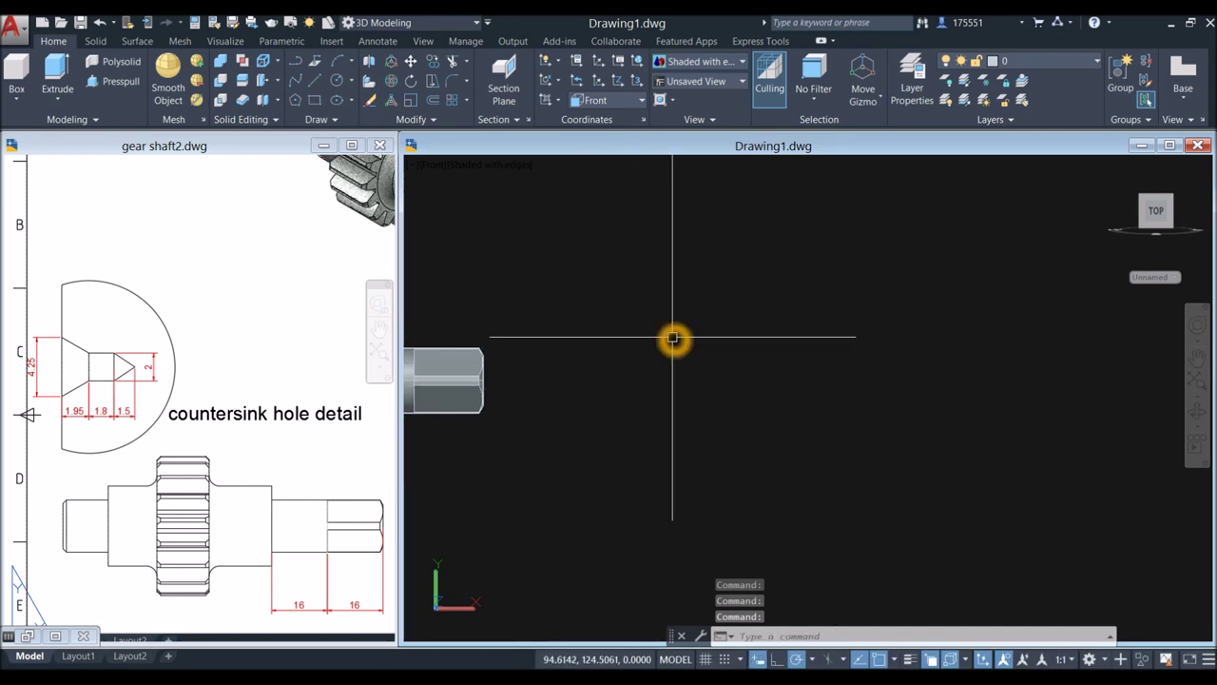
left_click(493, 165)
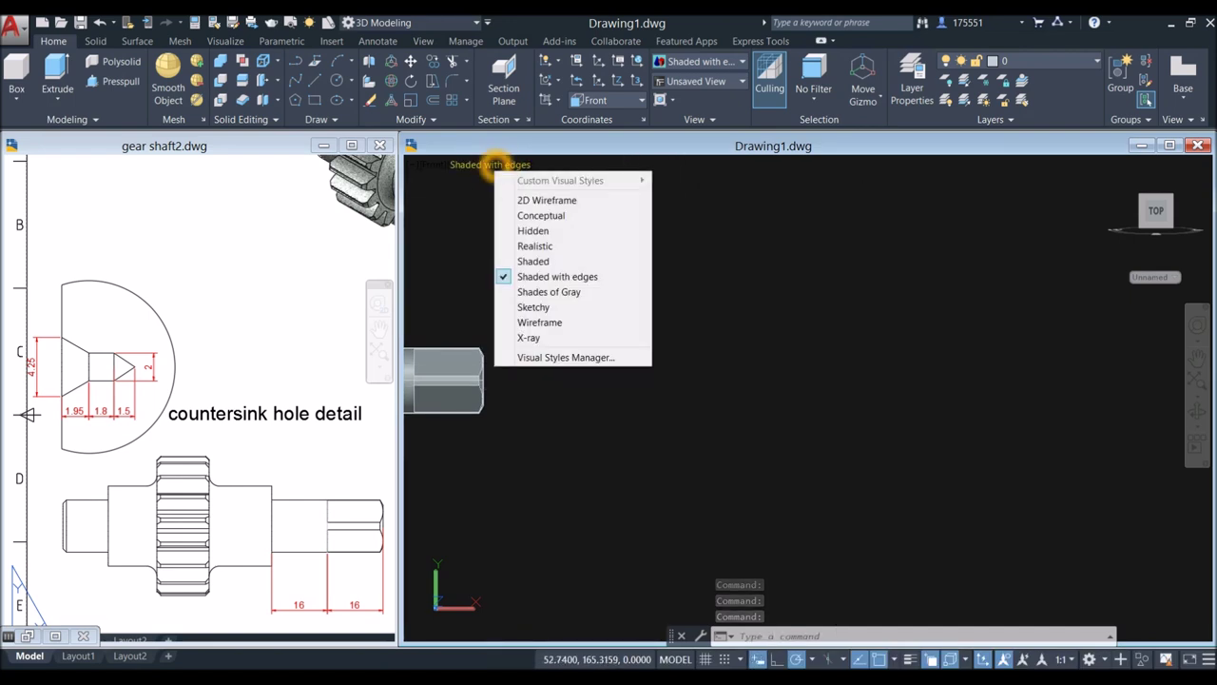
left_click(519, 199)
left_click(614, 291)
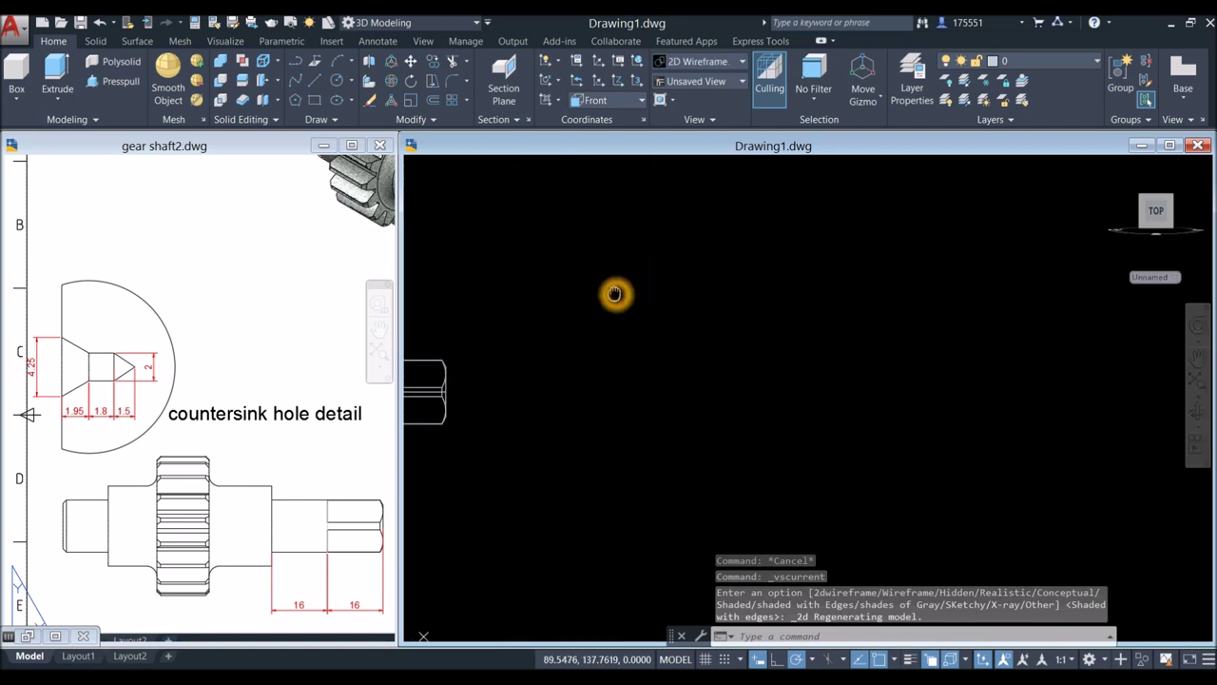
Step: Draw a vertical 4.25 line in the empty space beside the shaft's hexagonal end in Drawing1
left_click(366, 161)
type("l")
key("Return")
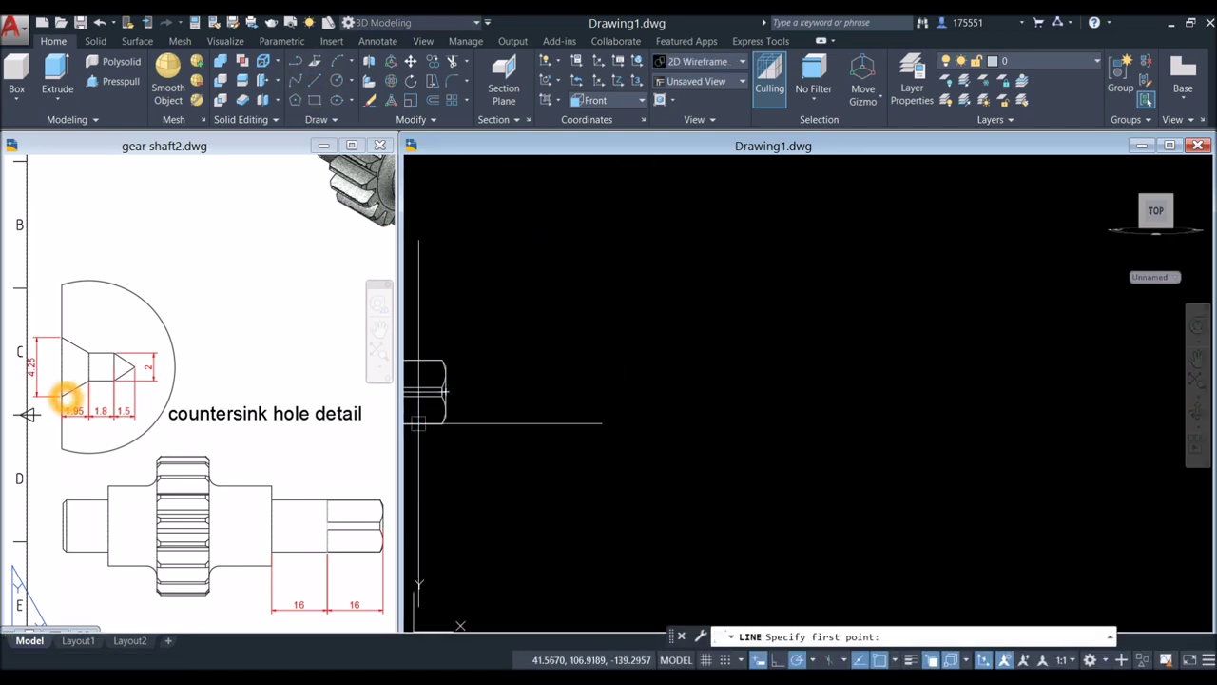
left_click(600, 395)
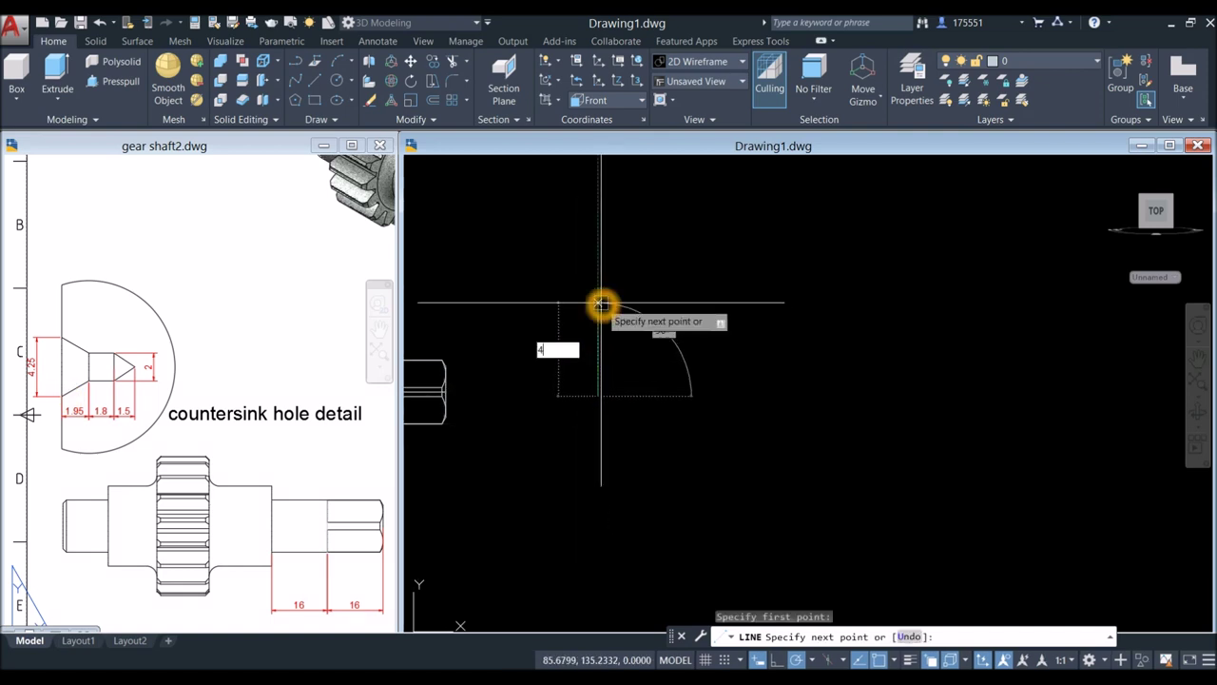
key("Return")
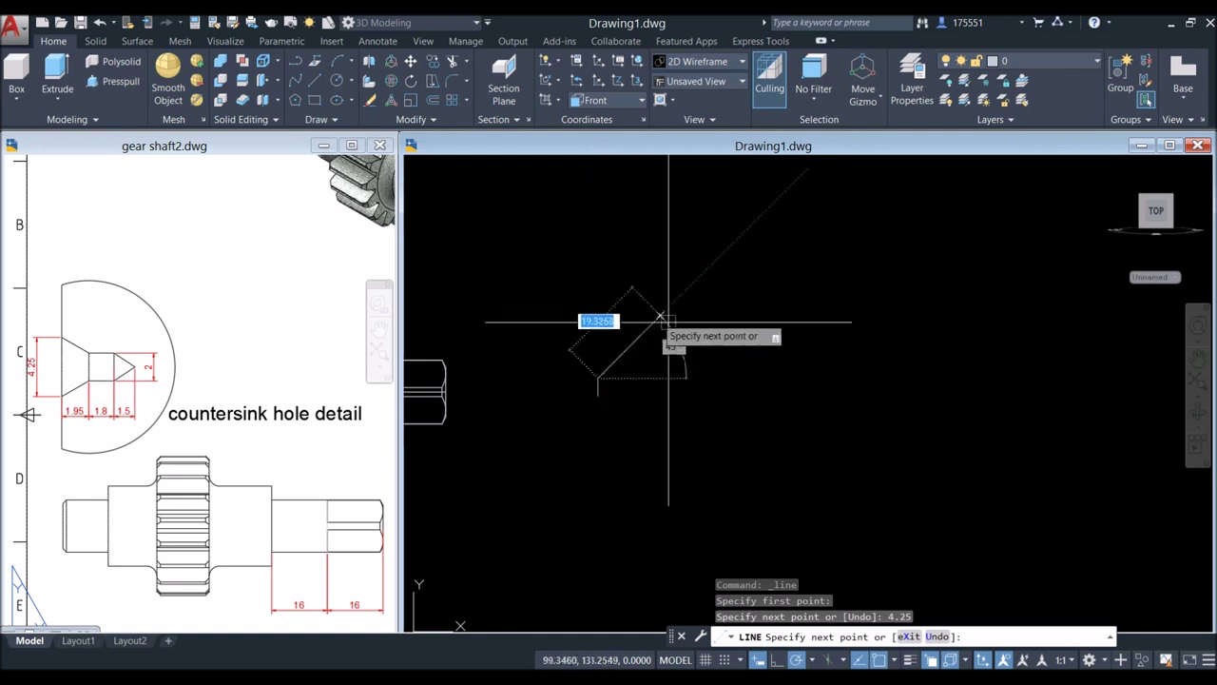
right_click(623, 313)
left_click(652, 327)
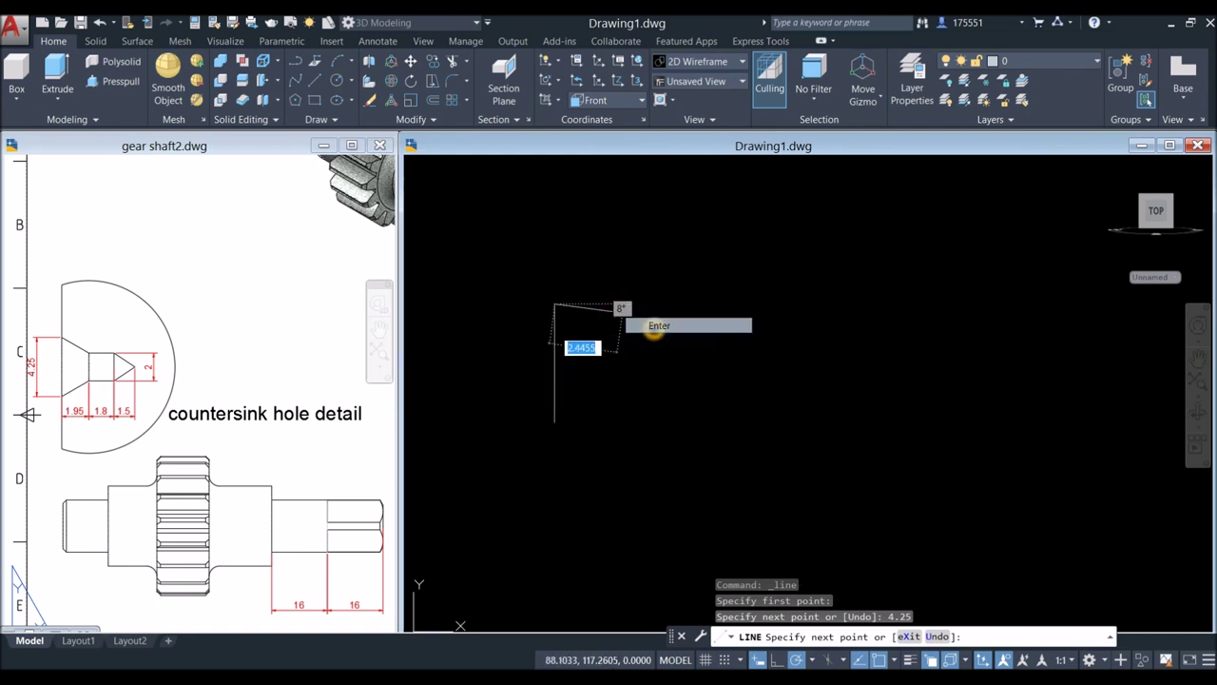
Step: Draw a horizontal 1.95 line from the midpoint of the 4.25 line, following the countersink hole detail in gear shaft2.dwg
left_click(45, 386)
scroll(70, 405, "up", 1)
scroll(69, 406, "up", 2)
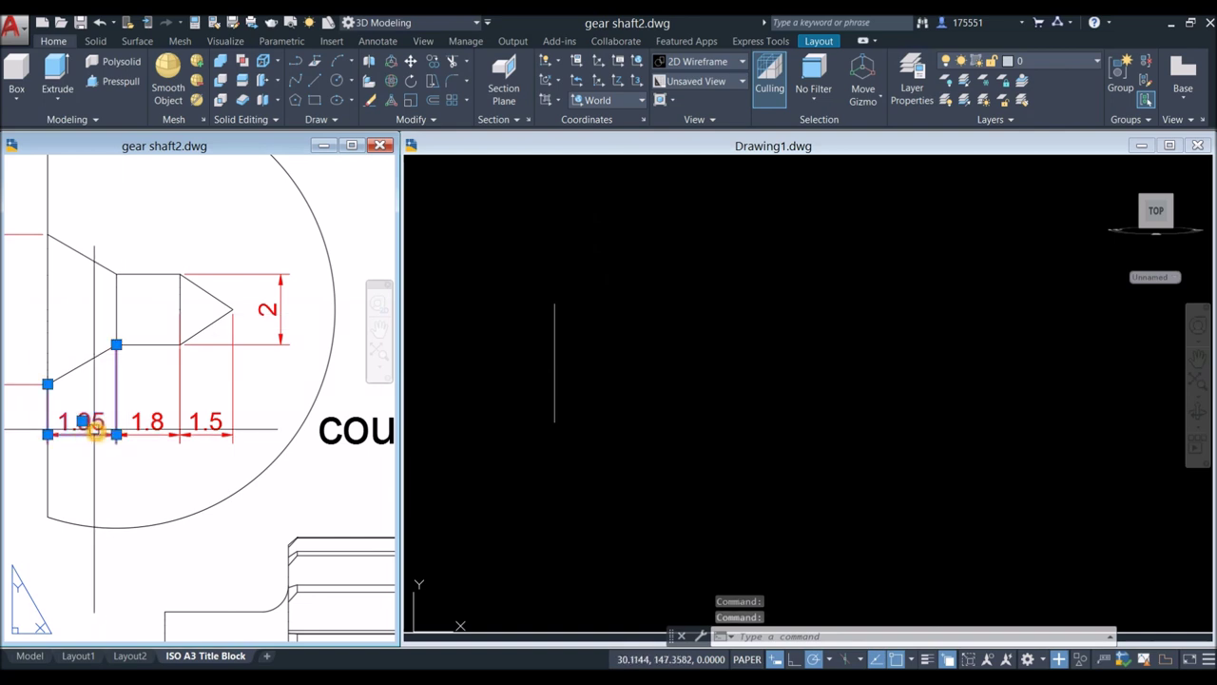
left_click(625, 309)
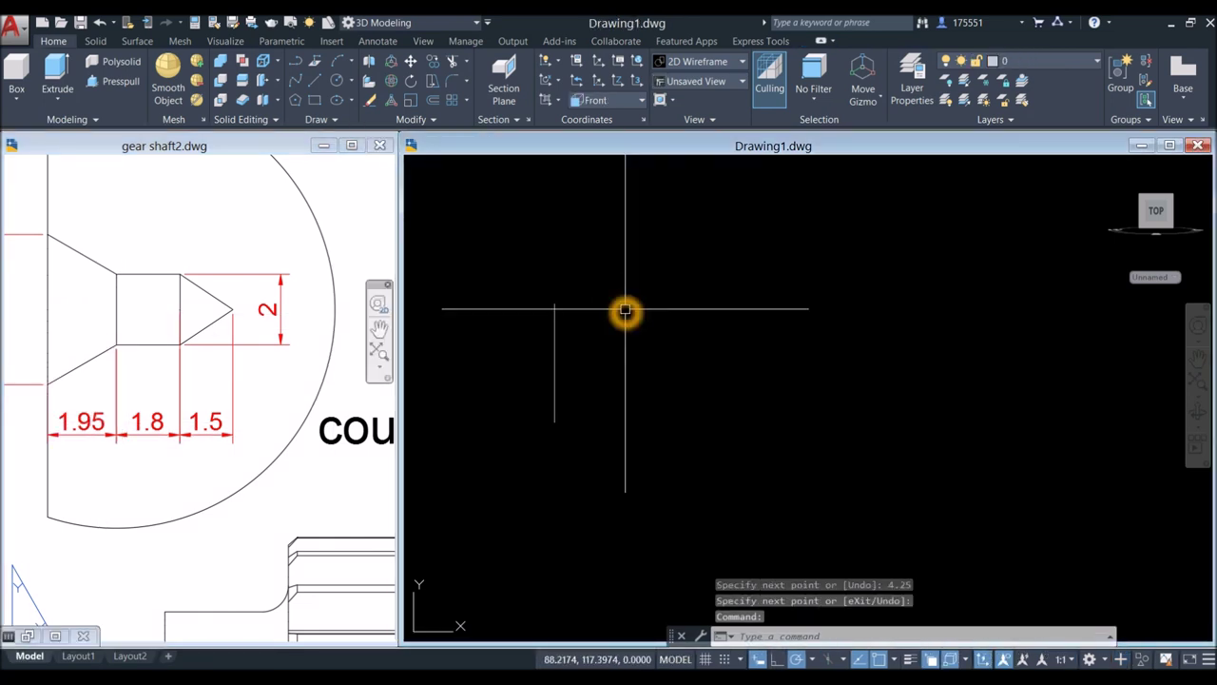
key("Return")
left_click(554, 361)
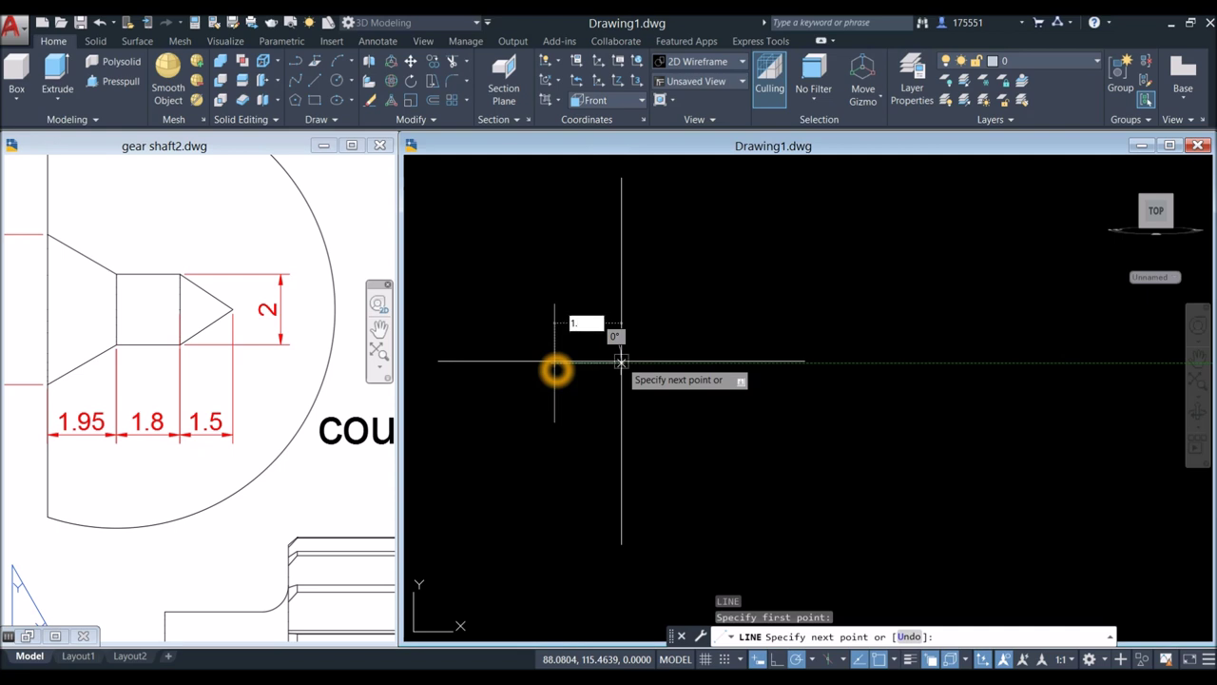
type("1.95")
key("Return")
right_click(645, 309)
left_click(674, 319)
Step: Draw a vertical line 1 unit long upward from the free end of the 1.95 line
left_click(174, 315)
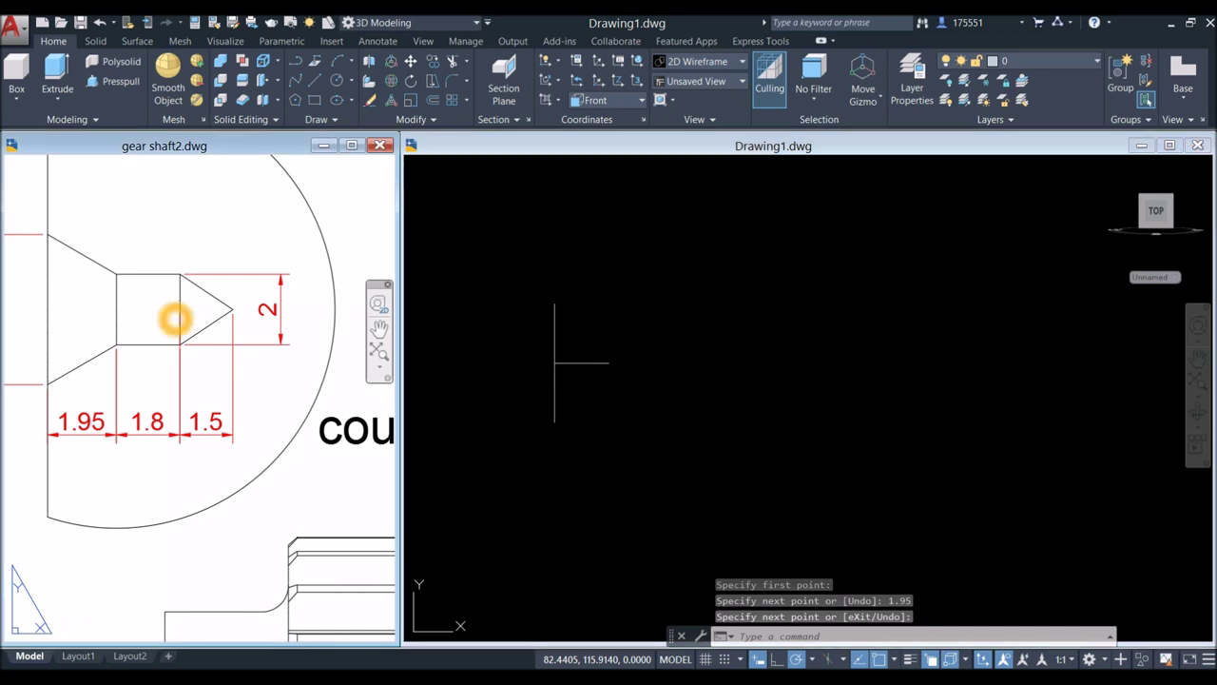
left_click(114, 304)
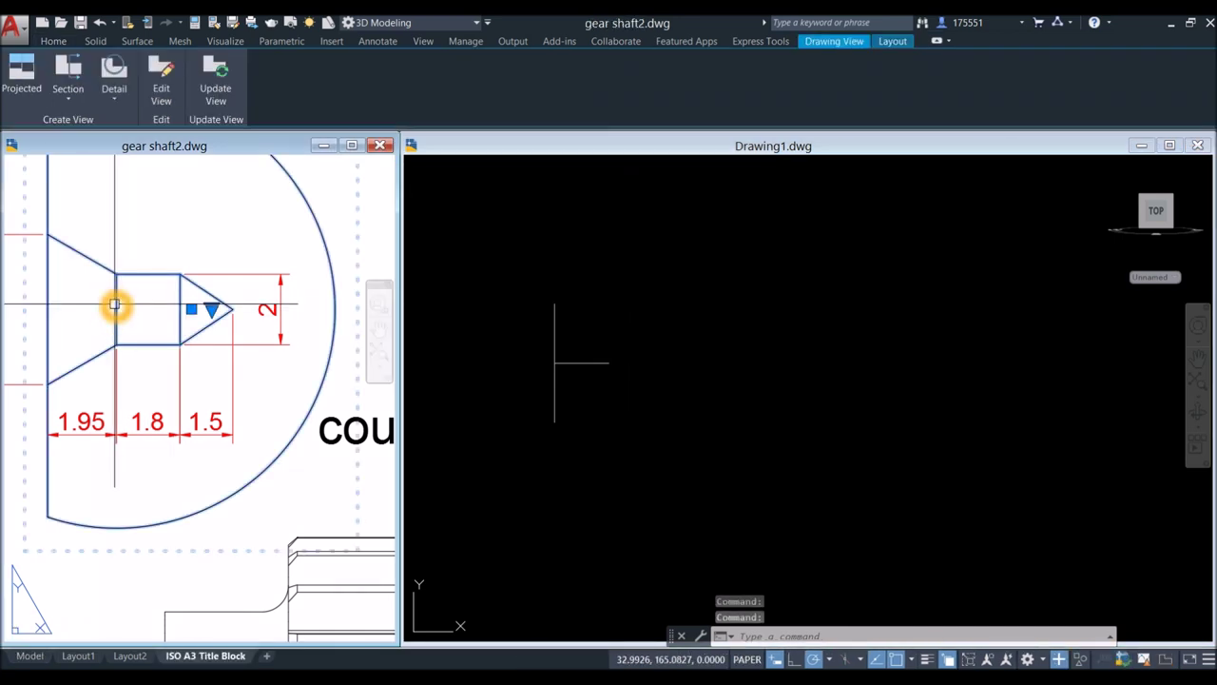
key("Escape")
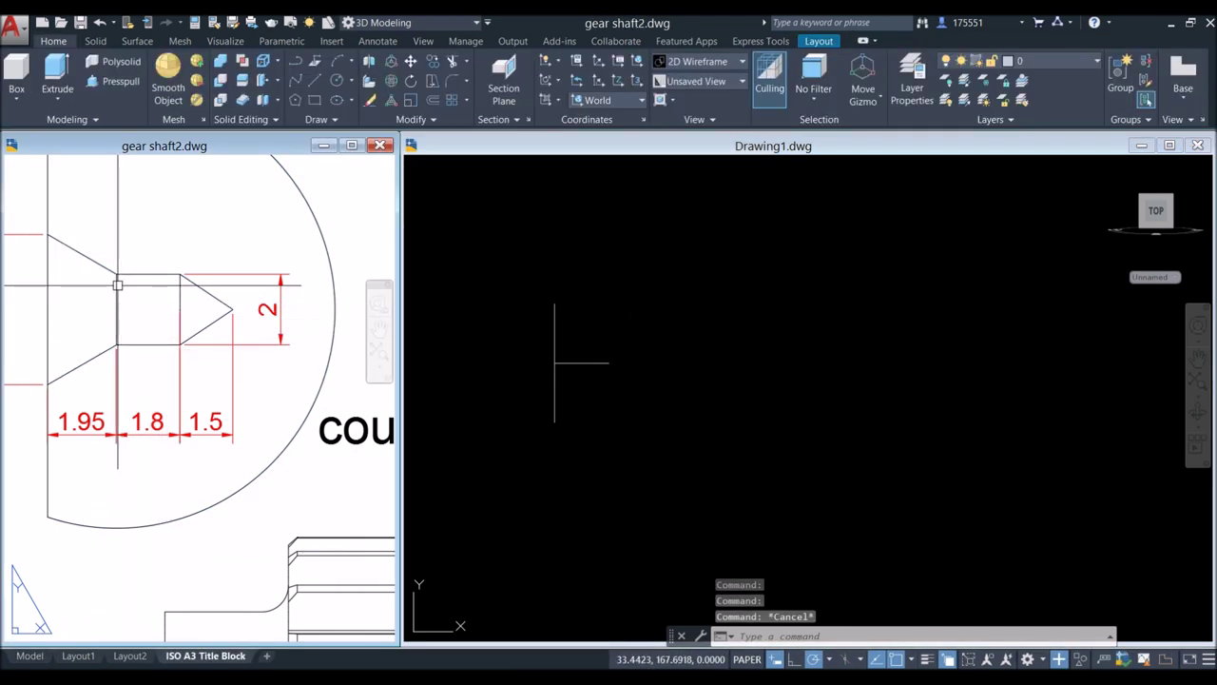
left_click(657, 296)
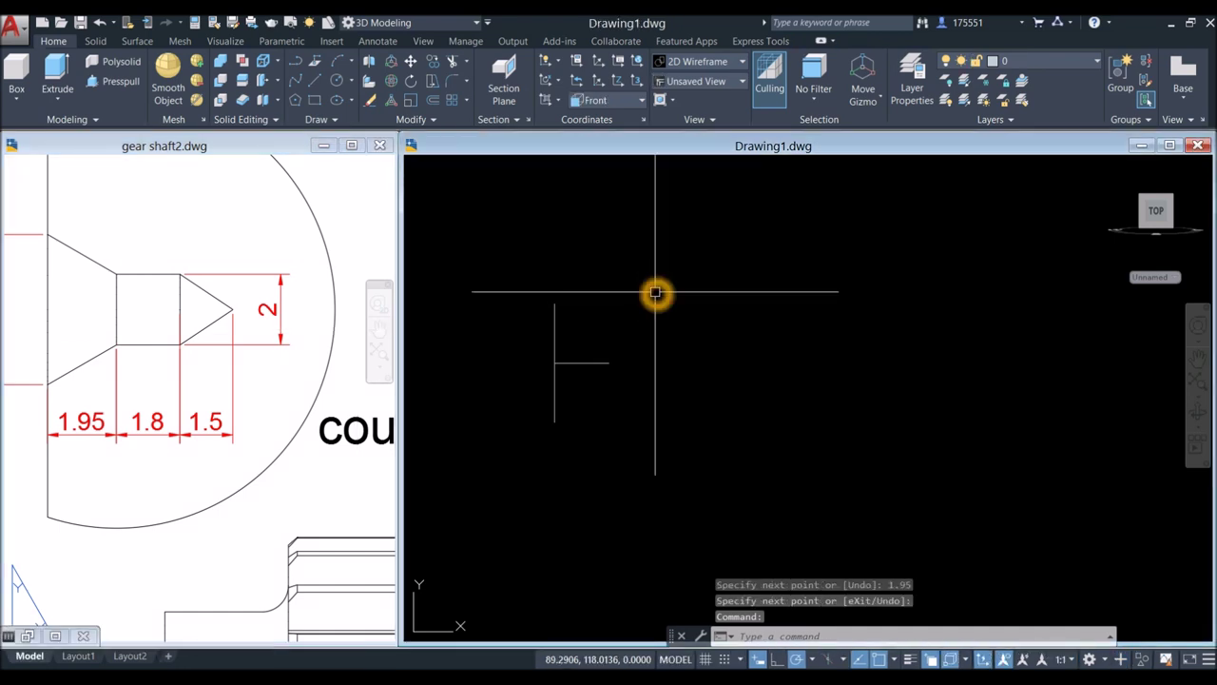
type("l")
key("Return")
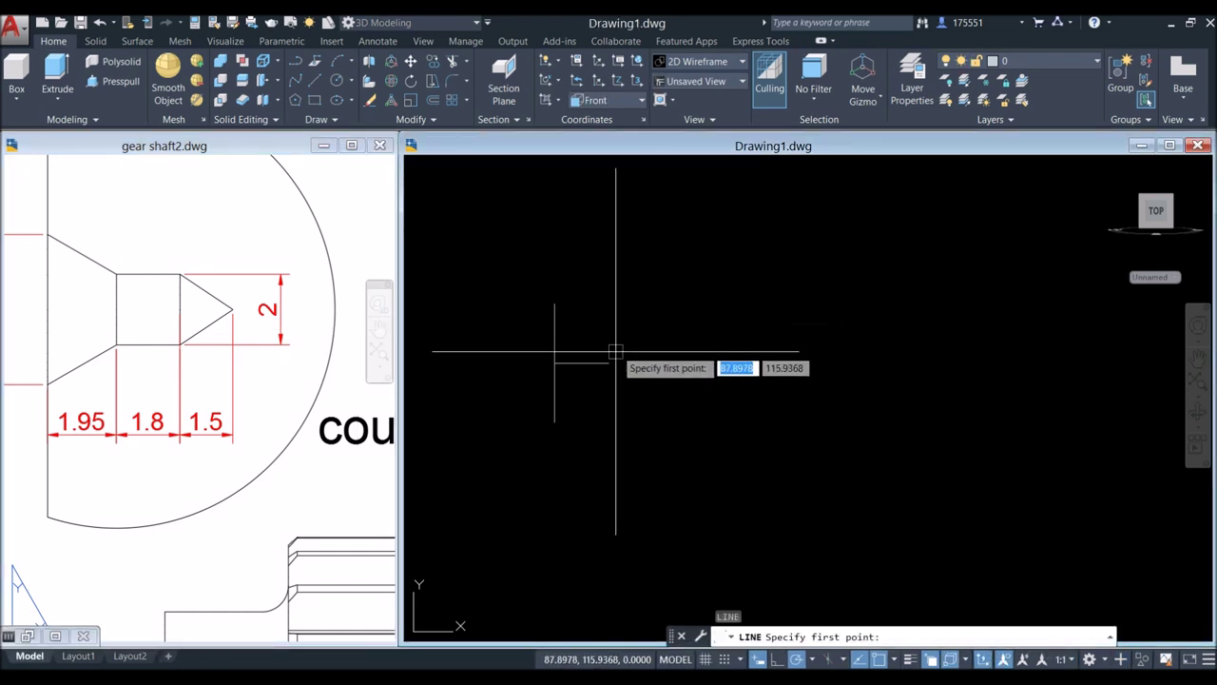
left_click(611, 361)
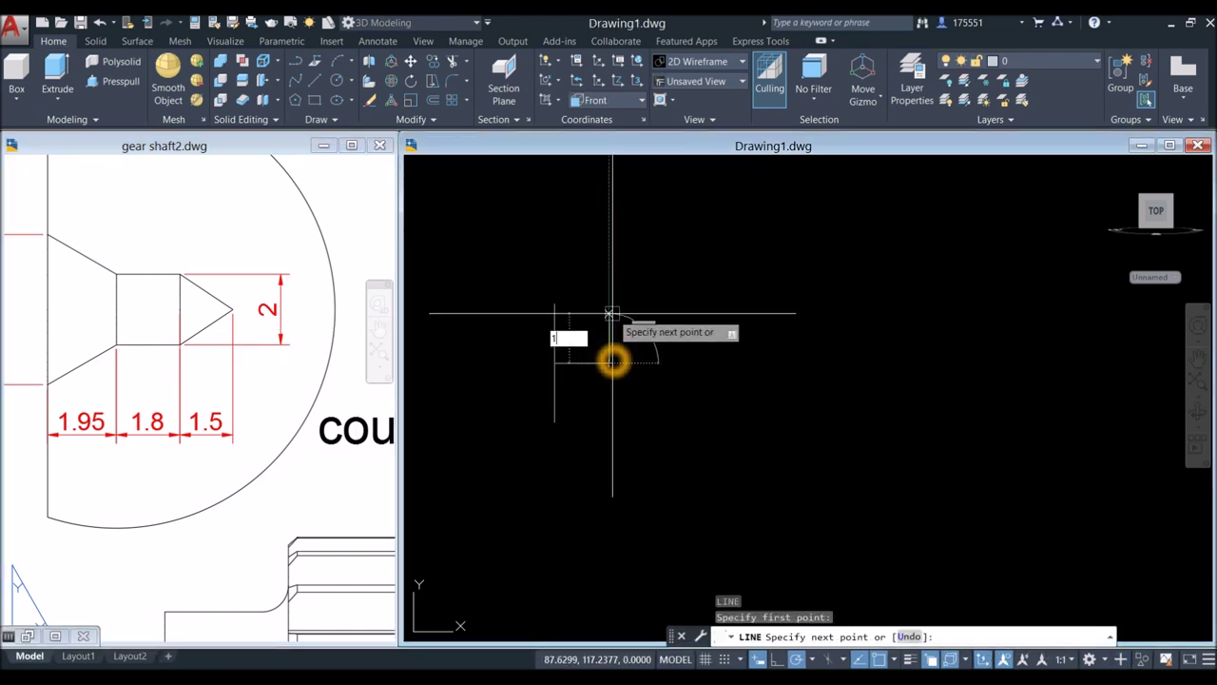
type("1")
key("Return")
right_click(698, 298)
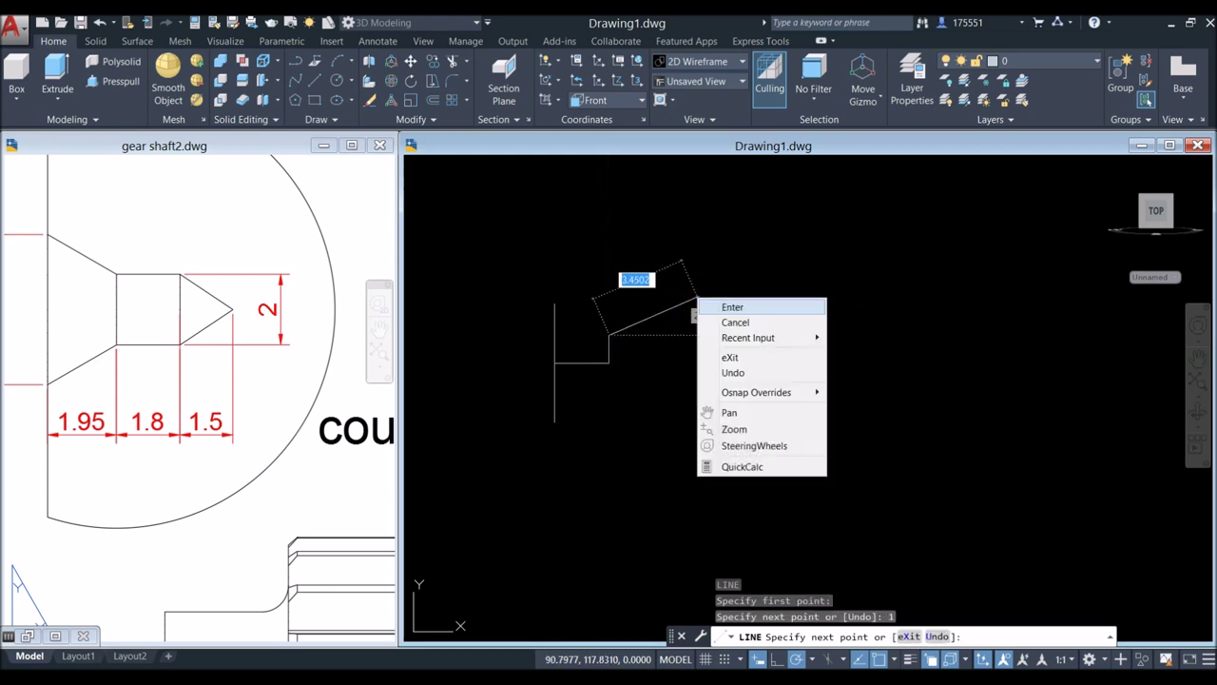
left_click(726, 306)
key("Escape")
Step: Copy the 1-unit vertical line straight down from its upper endpoint to the end of the 1.95 line
left_click(609, 345)
right_click(652, 263)
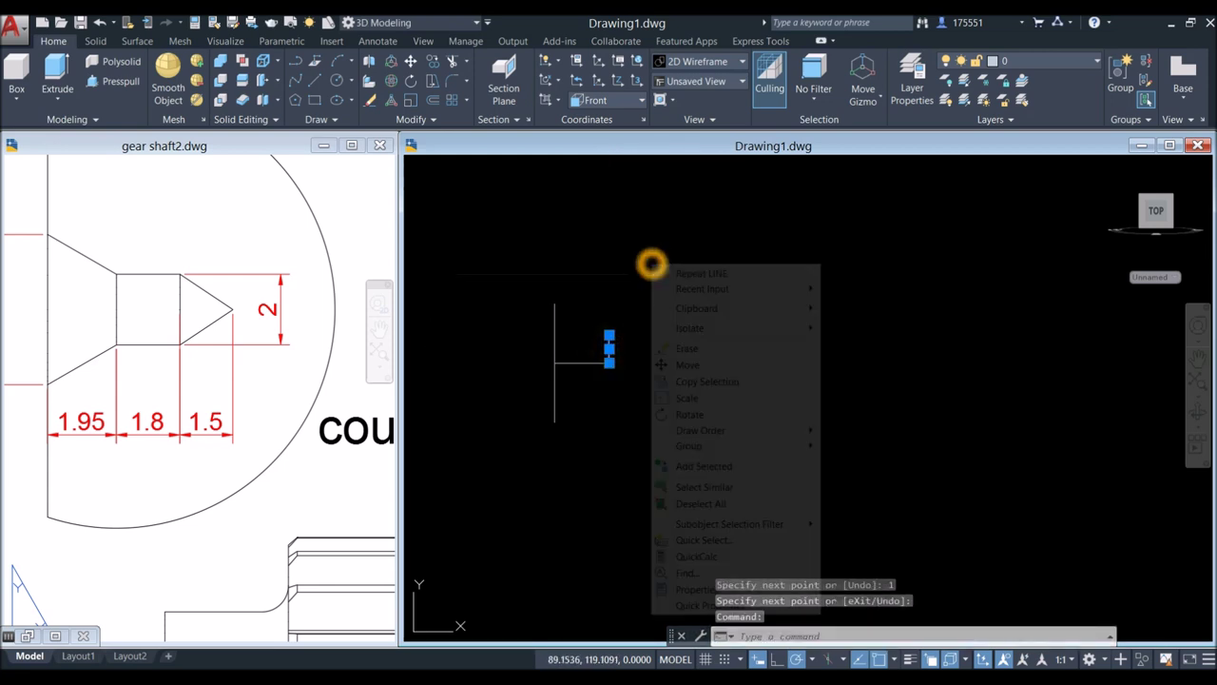
left_click(712, 380)
left_click(608, 338)
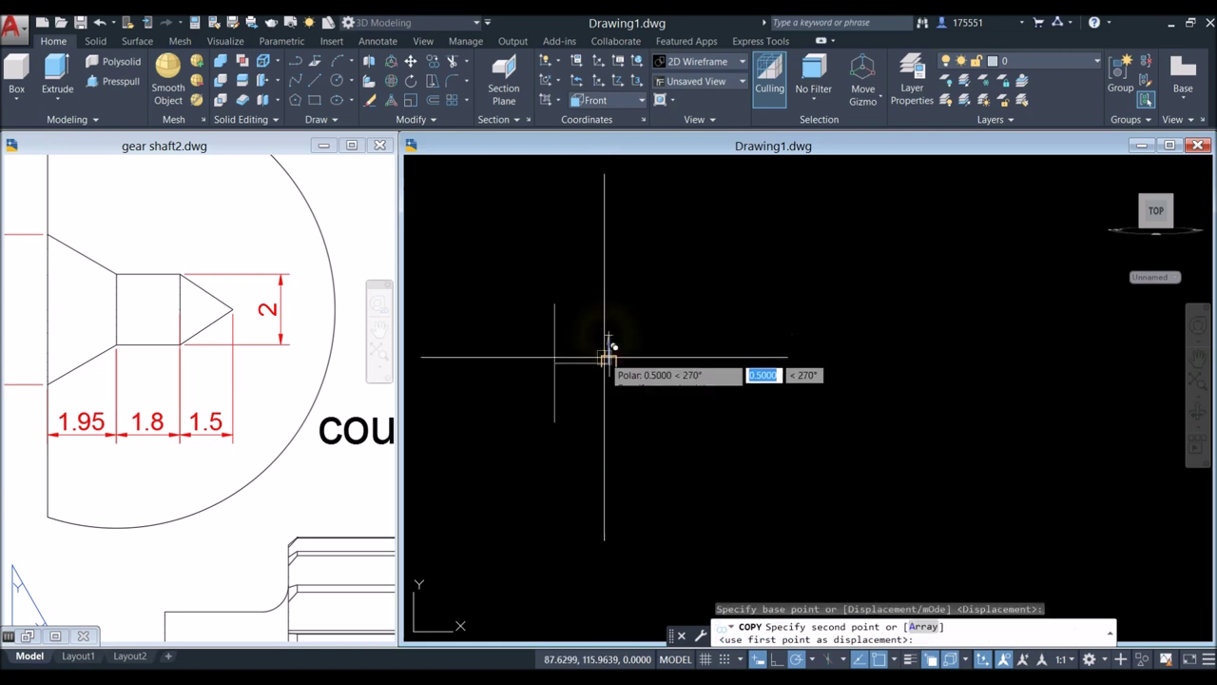
right_click(652, 315)
left_click(679, 323)
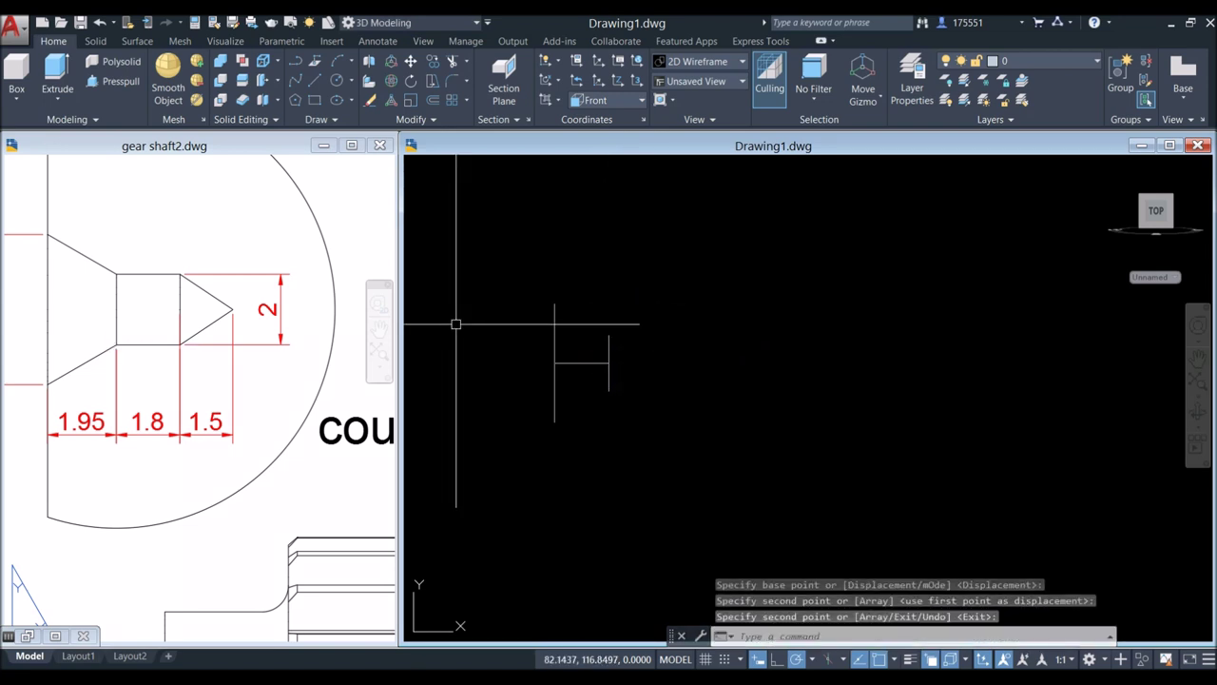
Step: Join the two collinear 1-unit vertical lines into a single line
type("j")
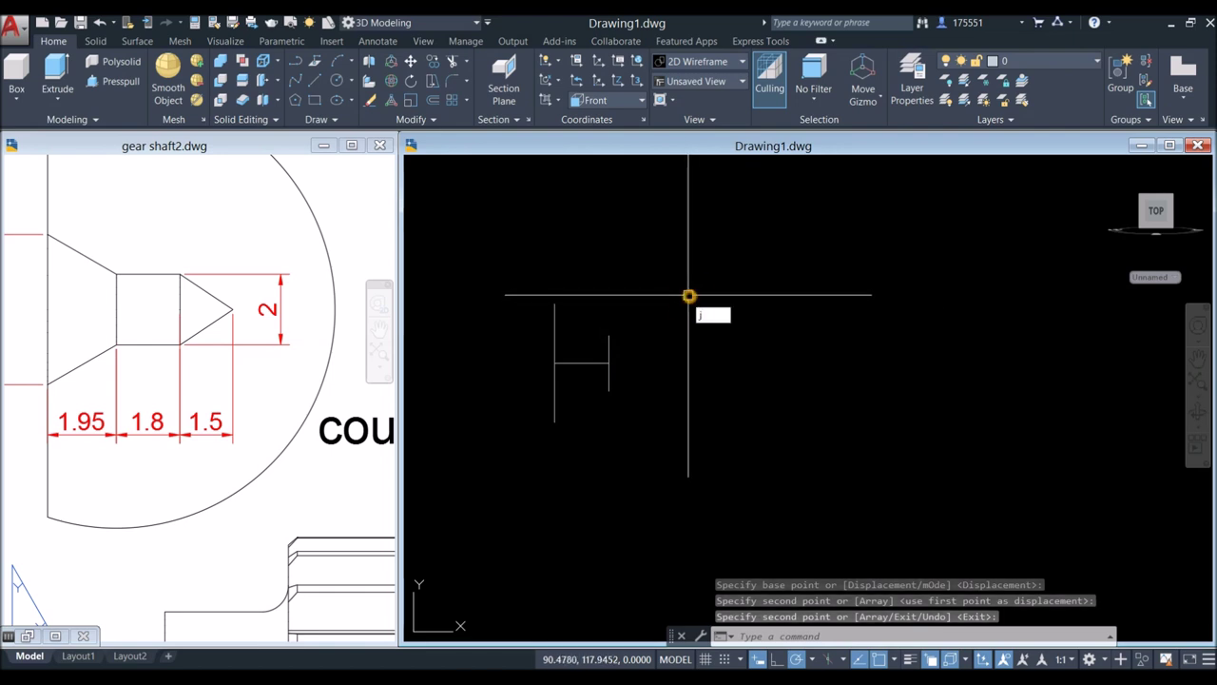
key("Return")
scroll(583, 332, "up", 4)
left_click(563, 336)
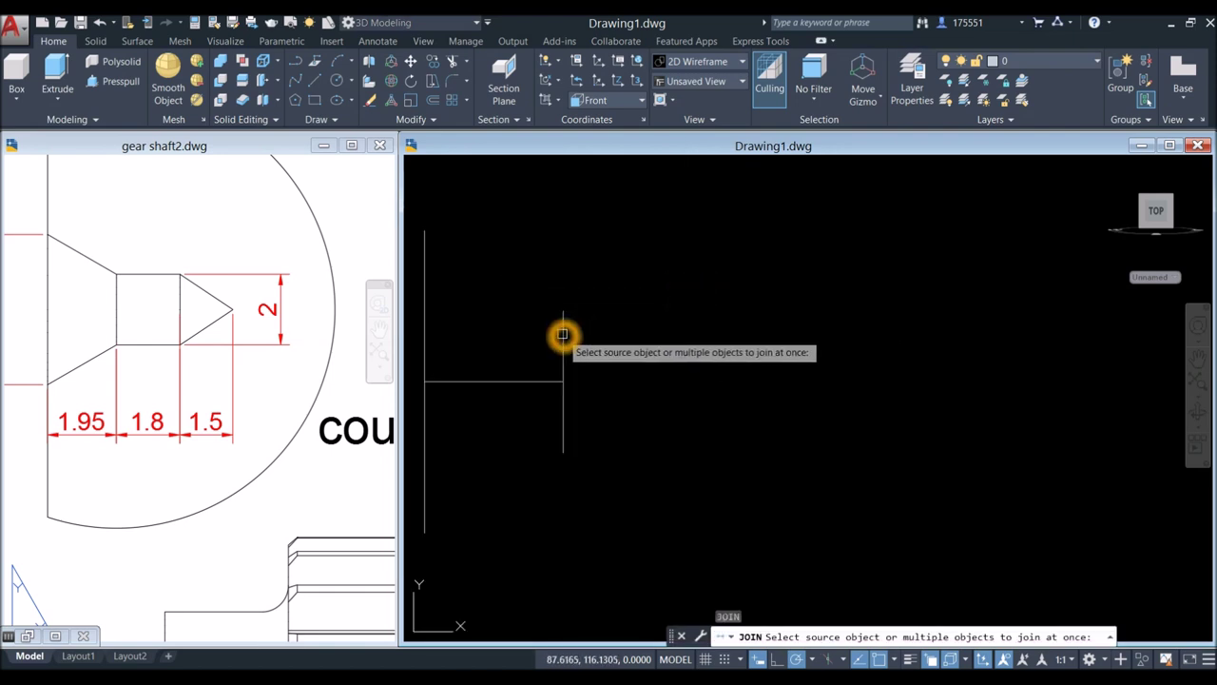
left_click(567, 401)
key("Return")
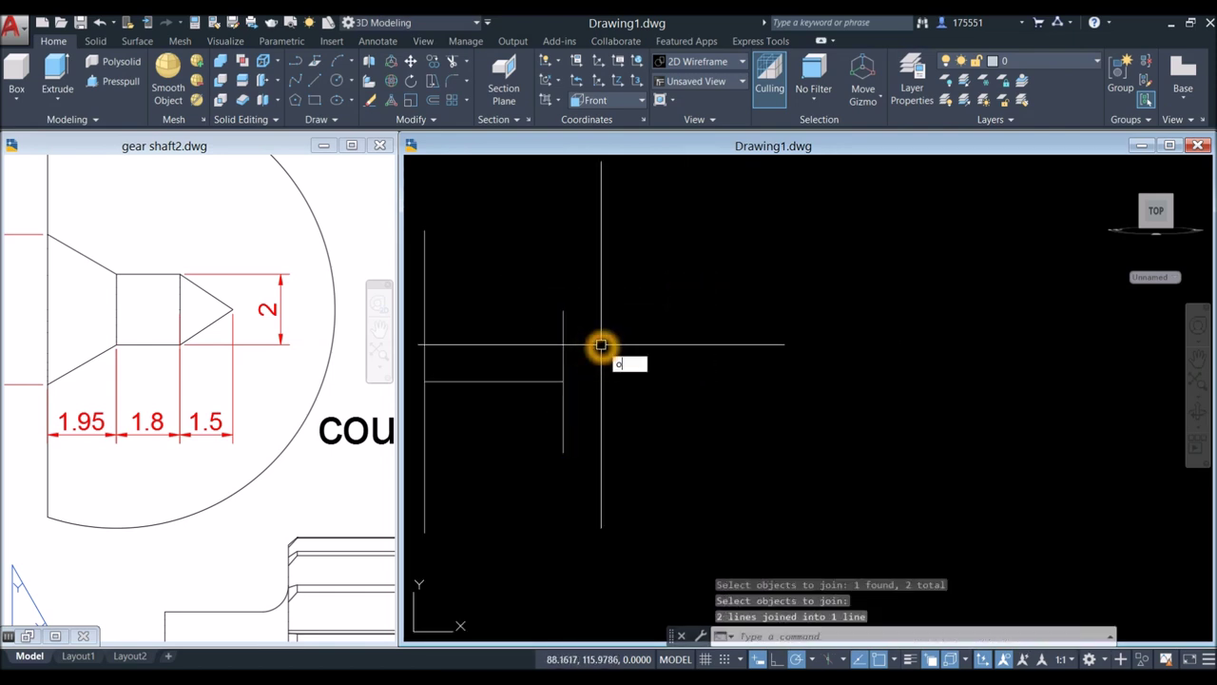
Step: Offset the joined vertical line by 1.8 on the side away from the 4.25 line
key("Return")
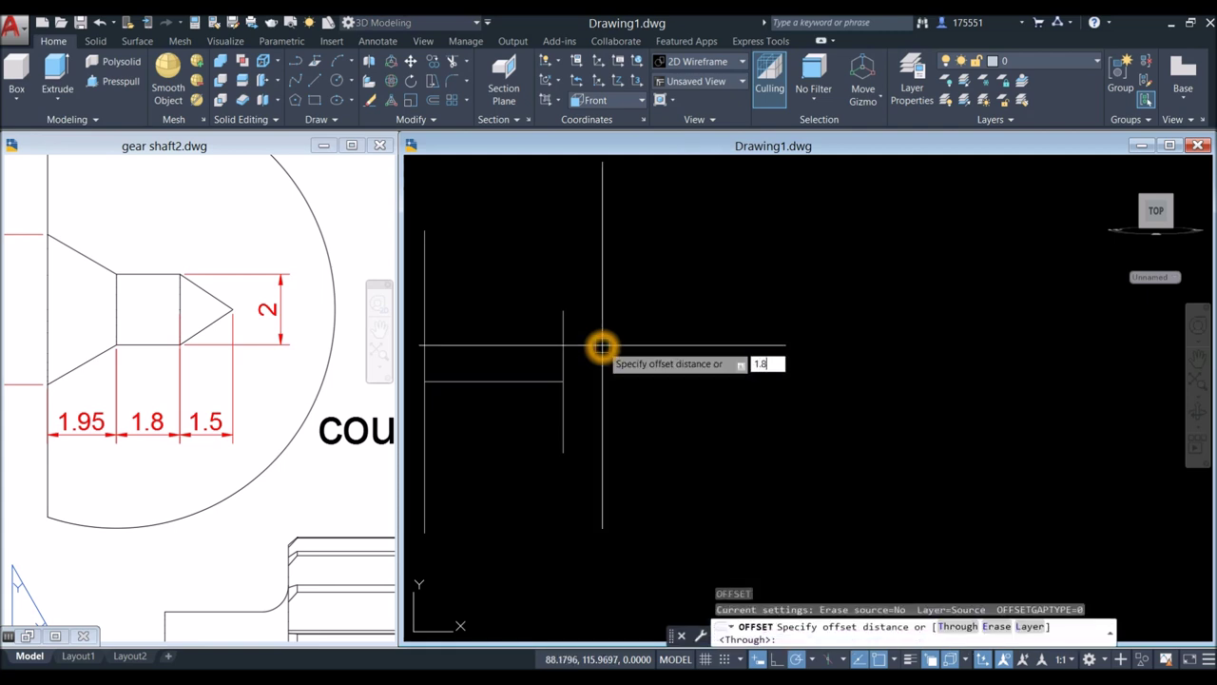
type("1.8")
key("Return")
left_click(563, 345)
left_click(641, 358)
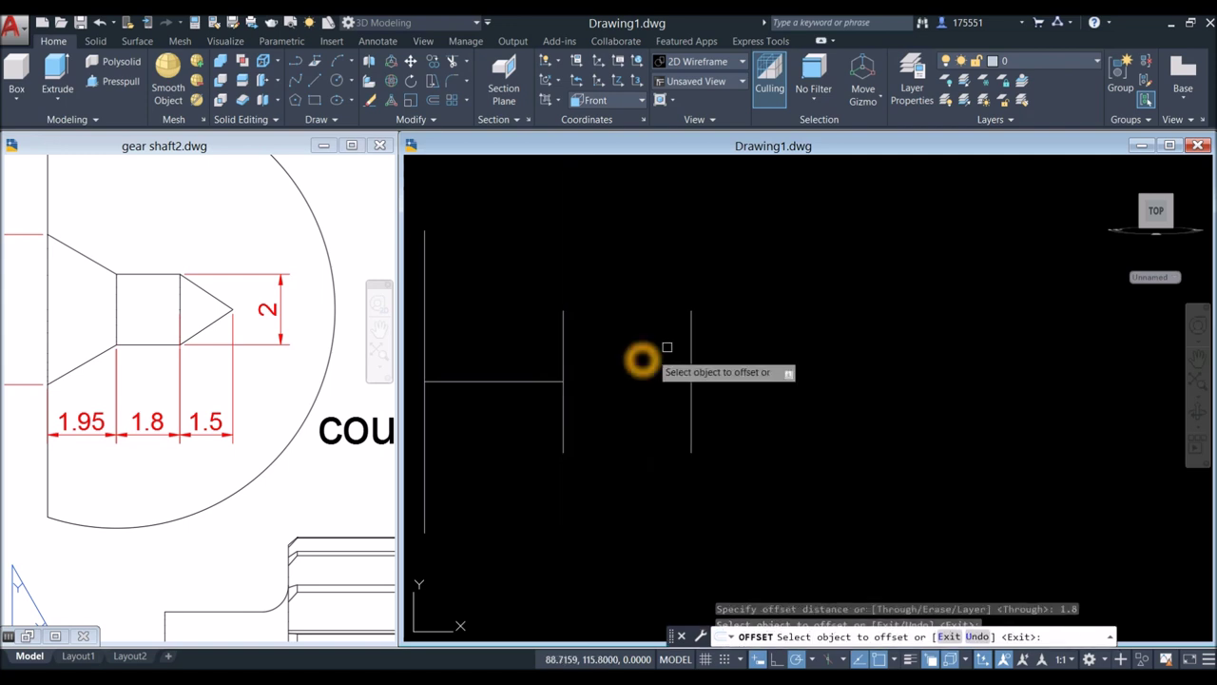
right_click(739, 275)
left_click(788, 287)
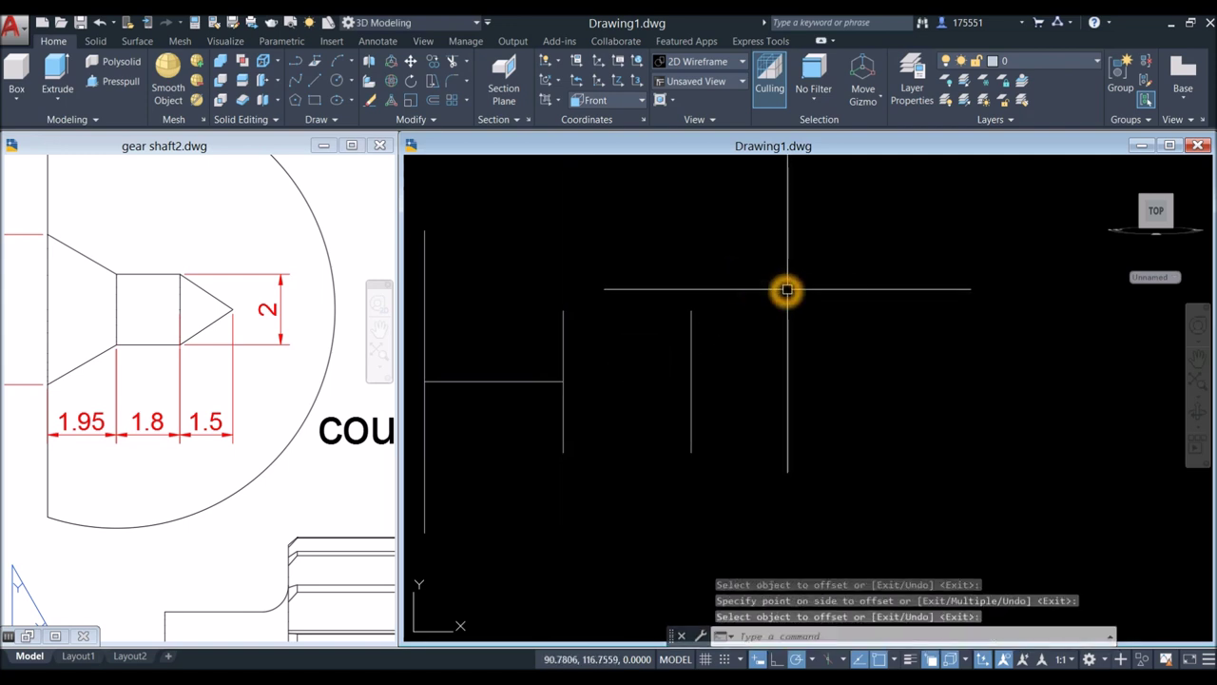
Step: Draw a horizontal 1.5 line outward from the midpoint of the offset vertical line to mark the hole's tip
type("l")
key("Return")
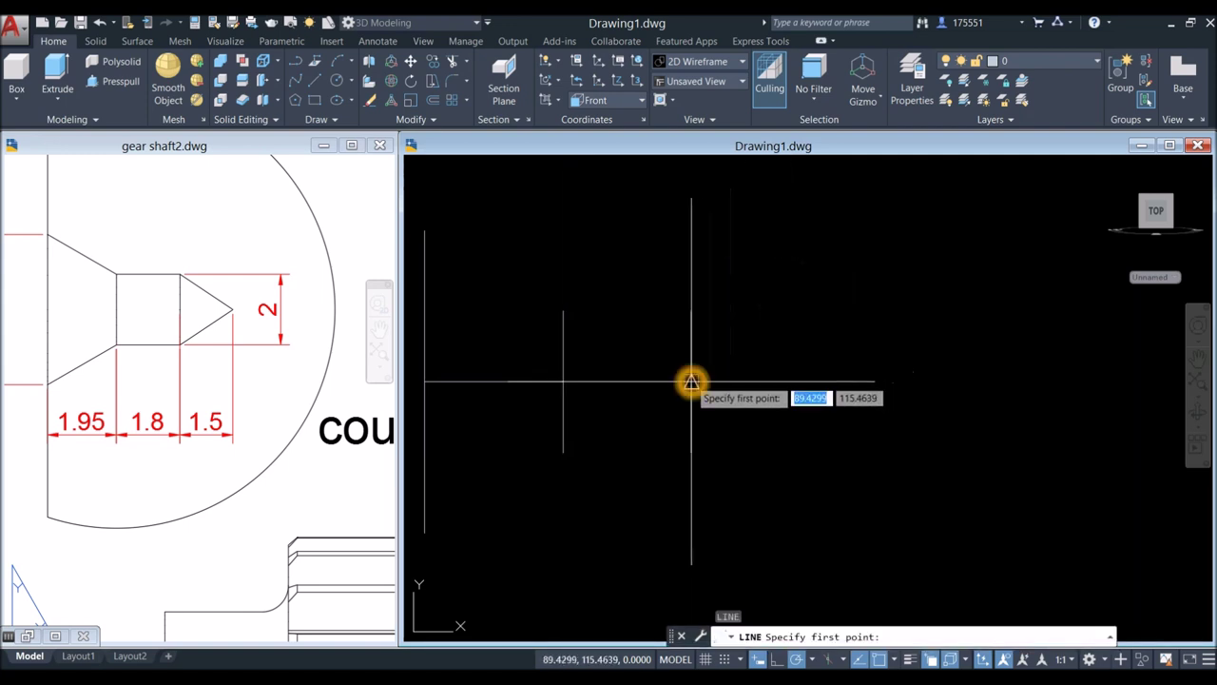
left_click(691, 381)
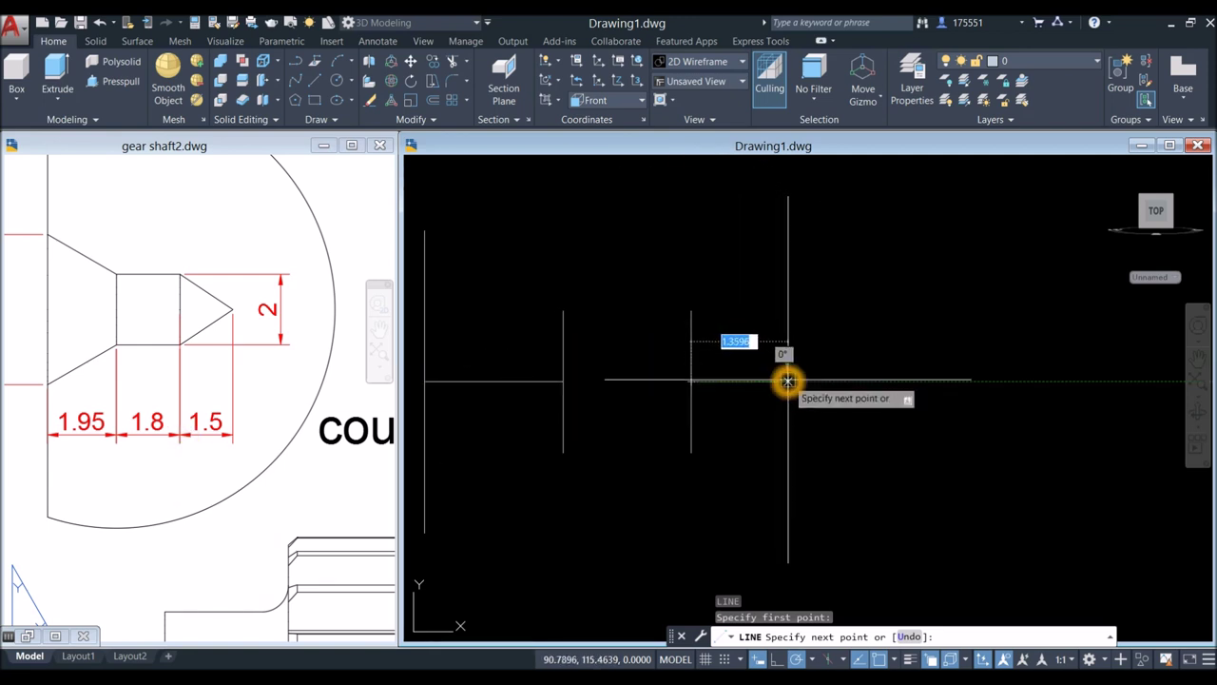
key("Return")
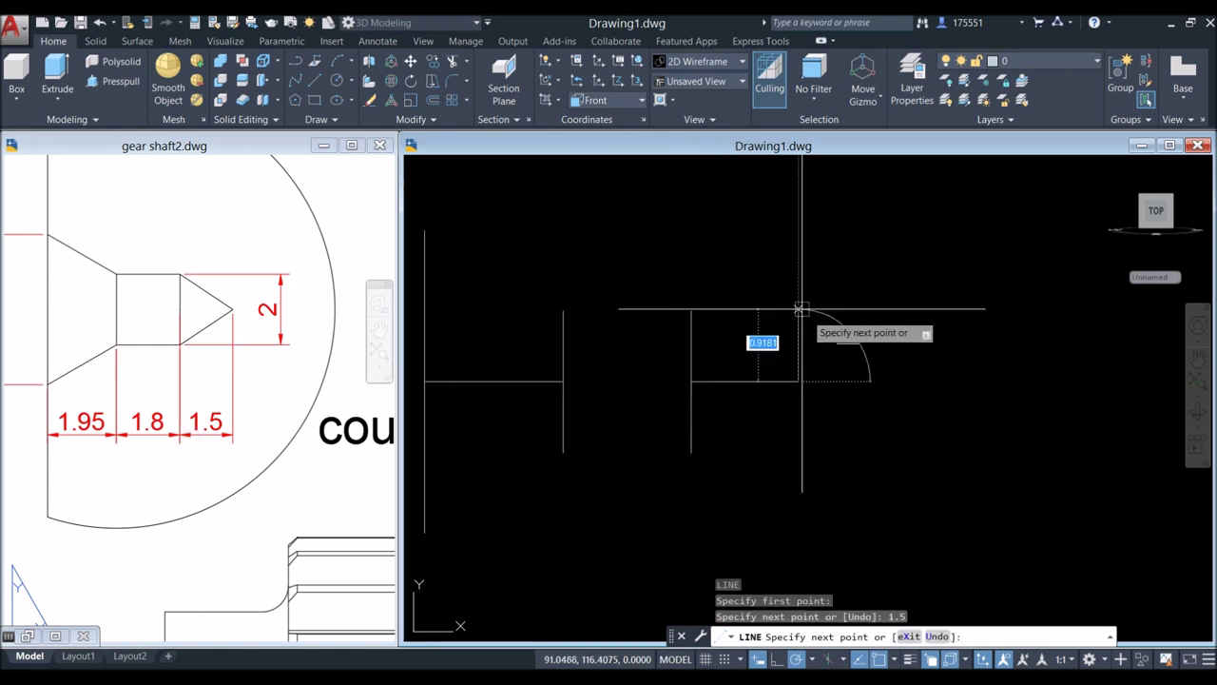
right_click(796, 301)
left_click(827, 310)
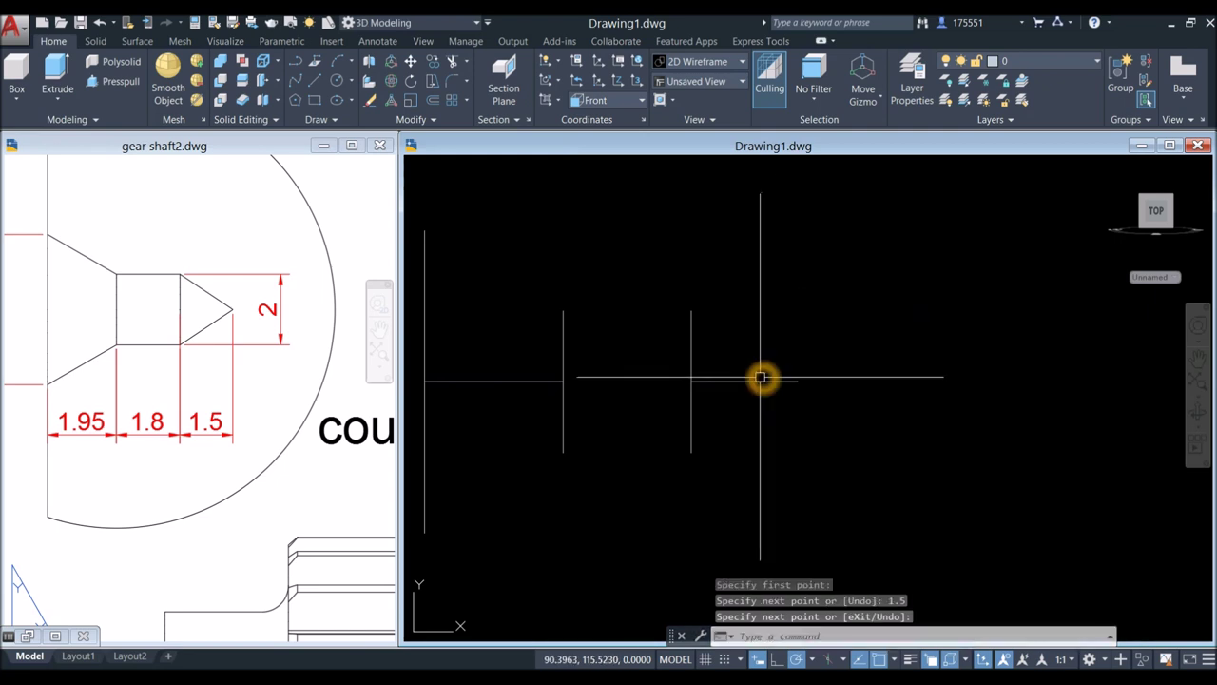
left_click(761, 381)
key("Escape")
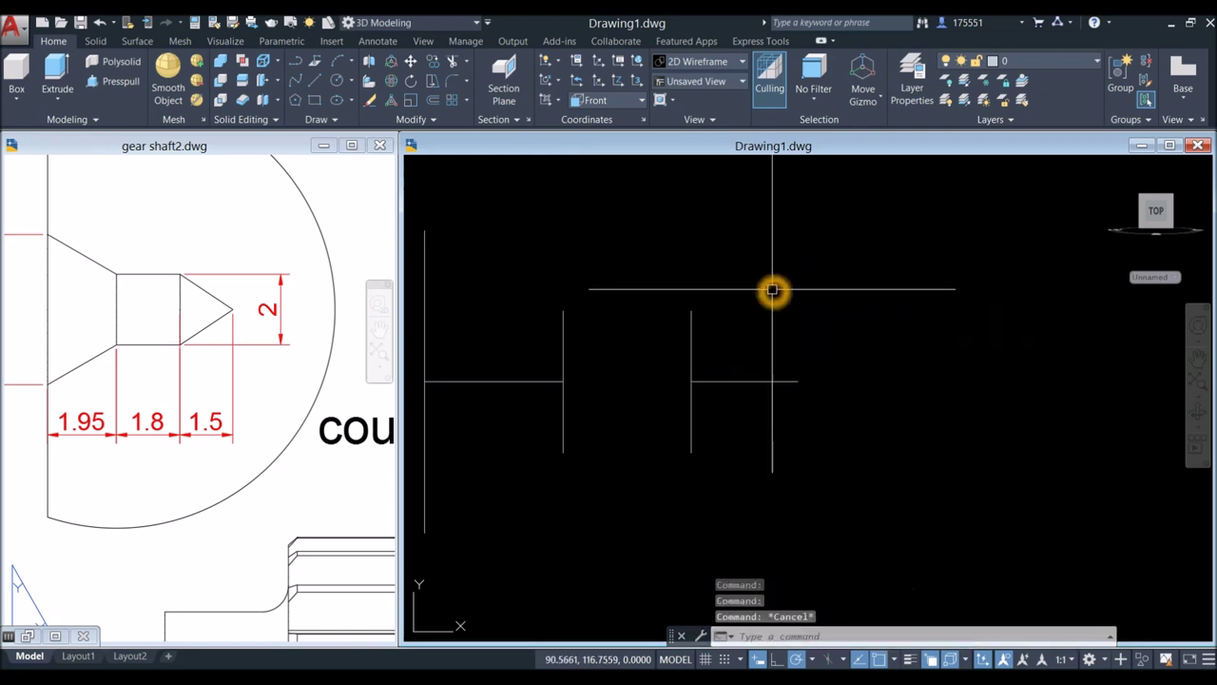
Step: Draw the lower profile outline from the hole's tip through the lower endpoints of all three vertical lines
key("l")
key("Return")
left_click(797, 380)
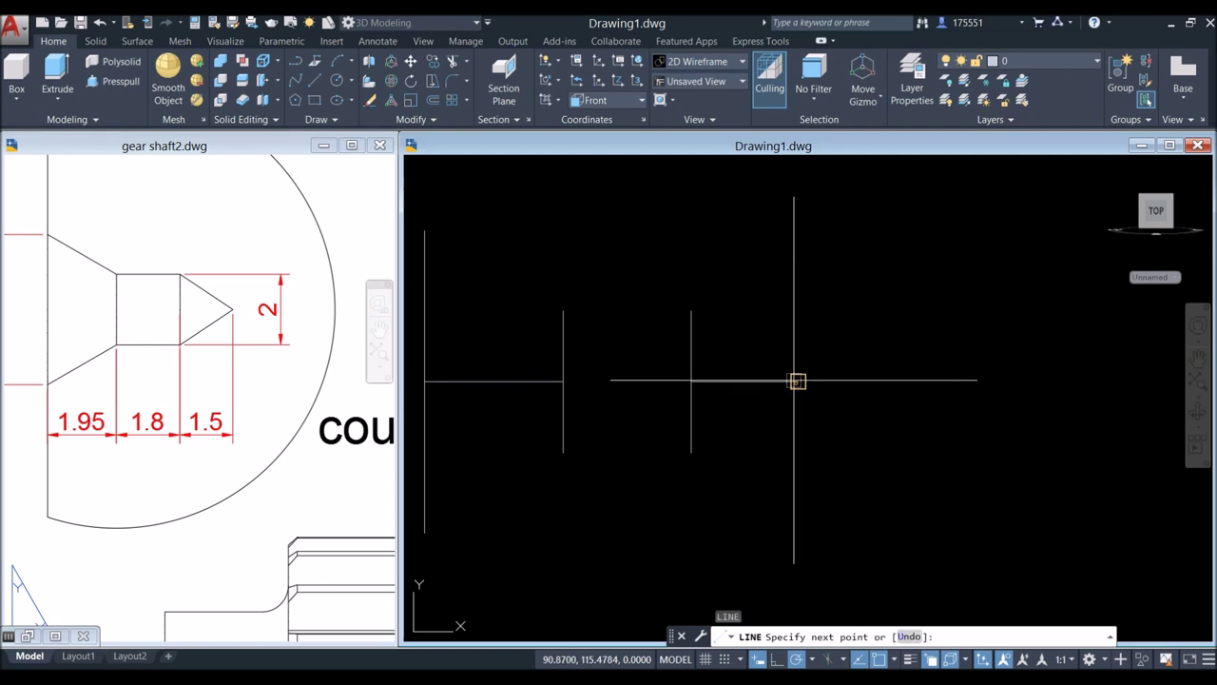
left_click(692, 453)
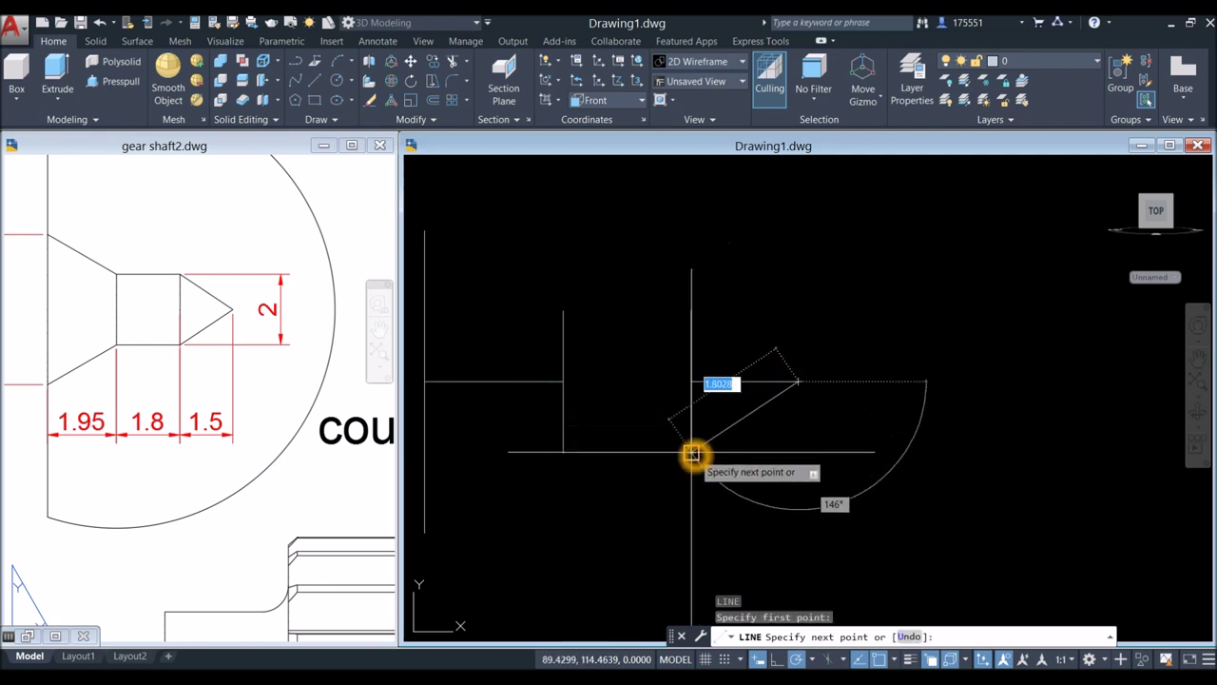
left_click(563, 454)
left_click(424, 531)
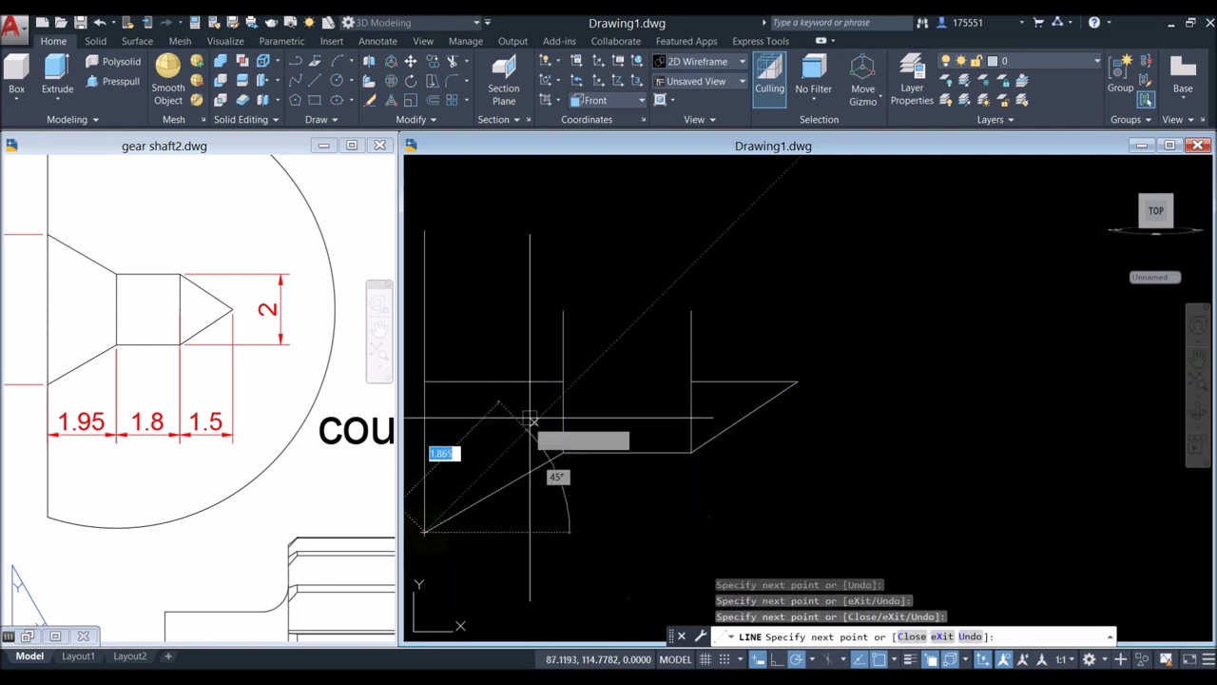
right_click(587, 372)
left_click(624, 384)
Step: Close the gap in the centerline with a line between the midpoints of the two shorter vertical lines
middle_click_drag(641, 359, 701, 361)
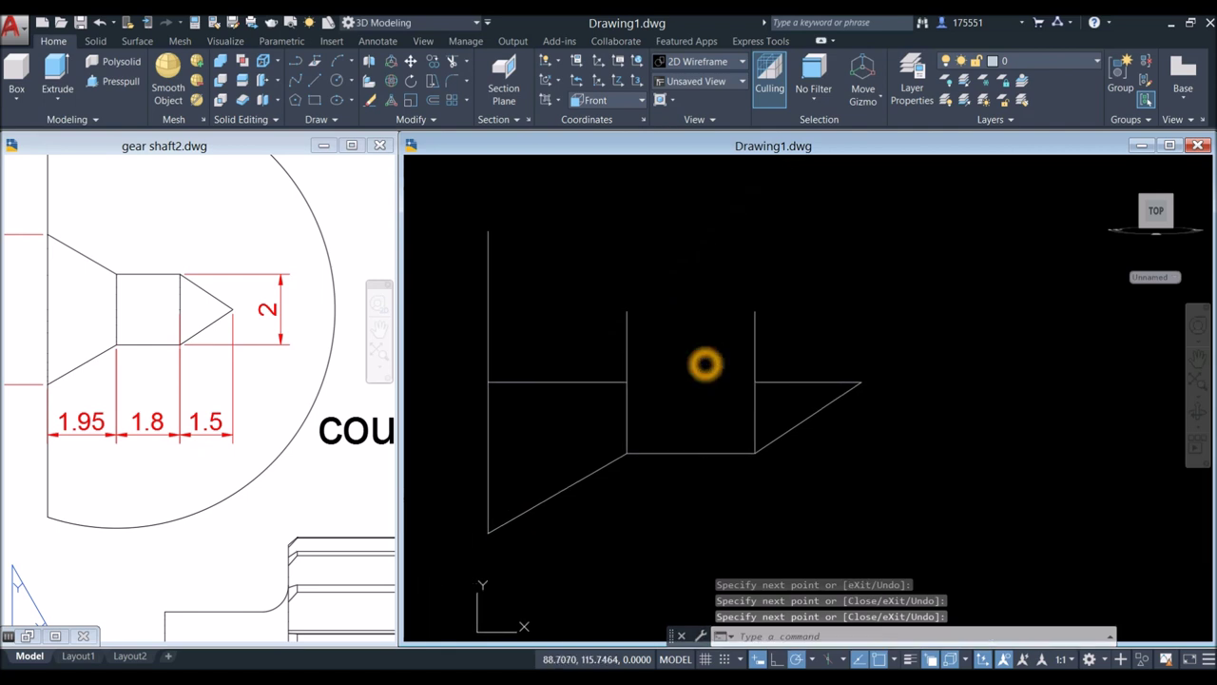
scroll(704, 363, "down", 1)
key("space")
left_click(656, 375)
right_click(780, 307)
left_click(816, 320)
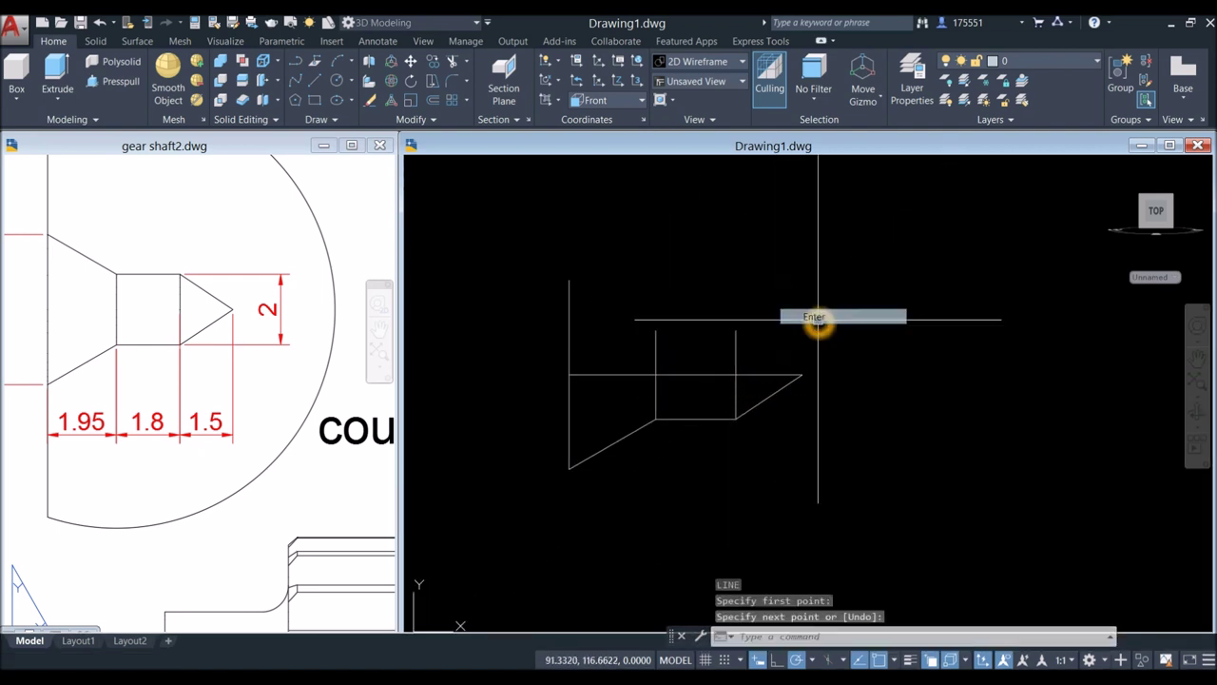
Step: Trim the portions of the three vertical lines that extend above the centerline
type("tr")
key("Return")
left_click(778, 350)
left_click(580, 305)
right_click(760, 268)
left_click(786, 294)
Step: Delete the two inner vertical lines so only the closed half profile of the countersink hole is left
left_click(657, 401)
left_click(735, 396)
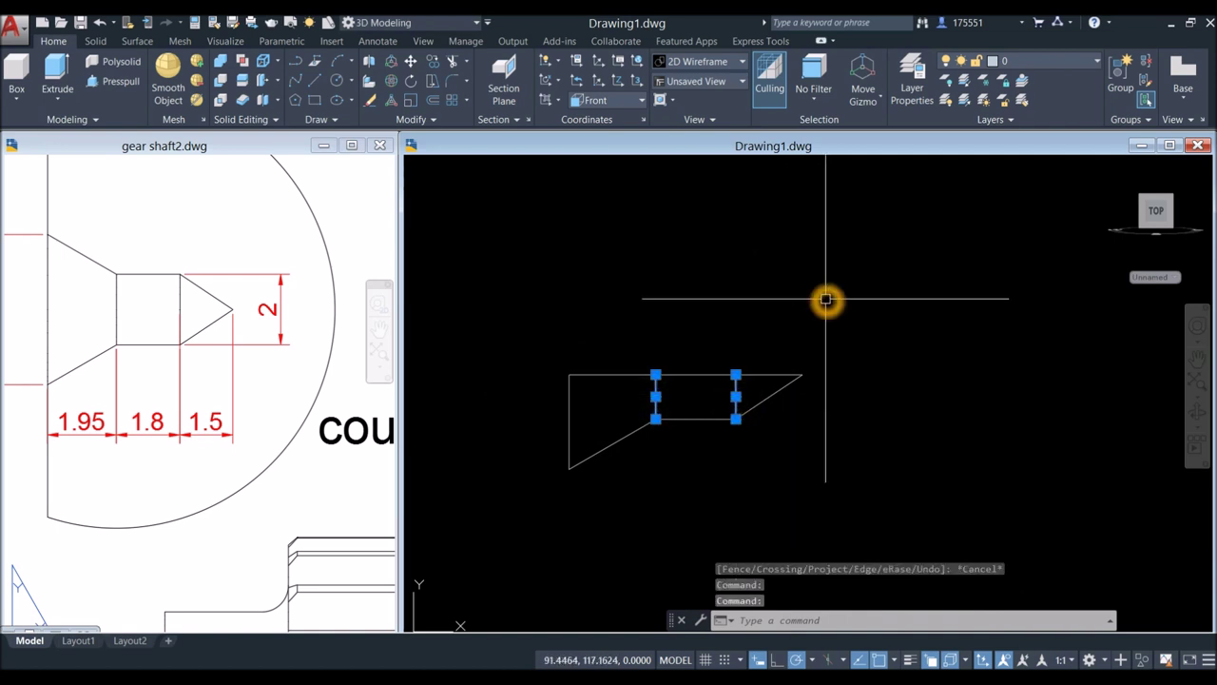
key("Delete")
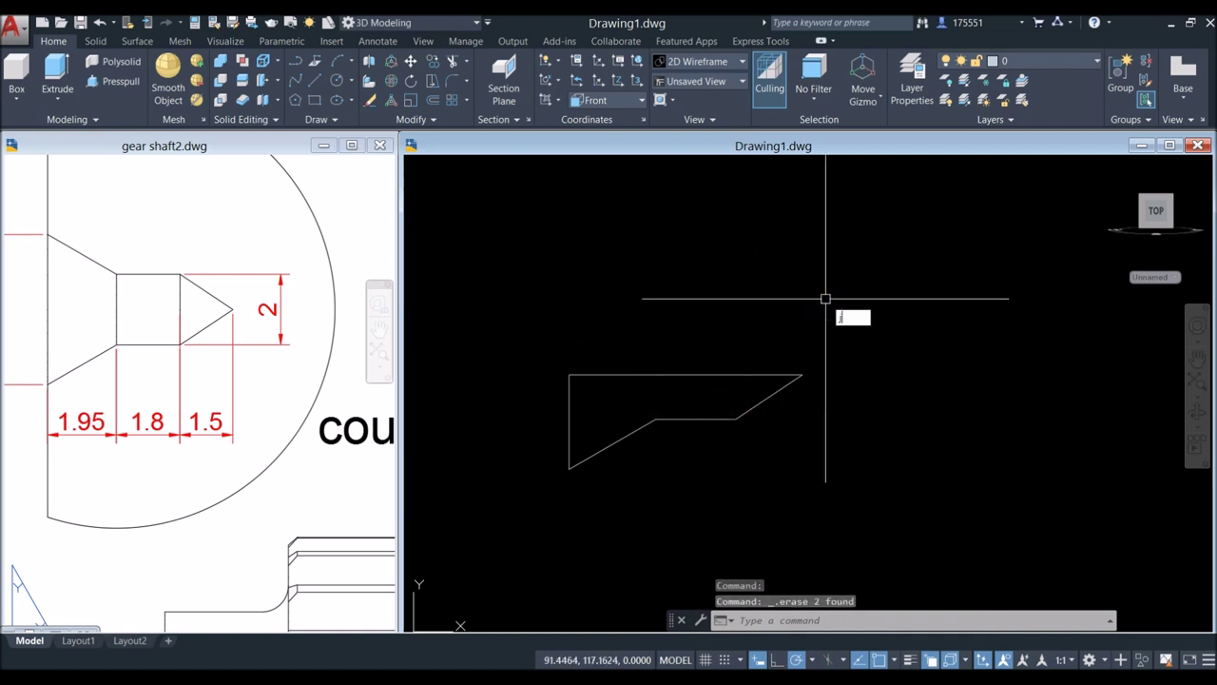
Step: Join all the lines of the countersink hole's half profile into one closed polyline
type("j")
key("Return")
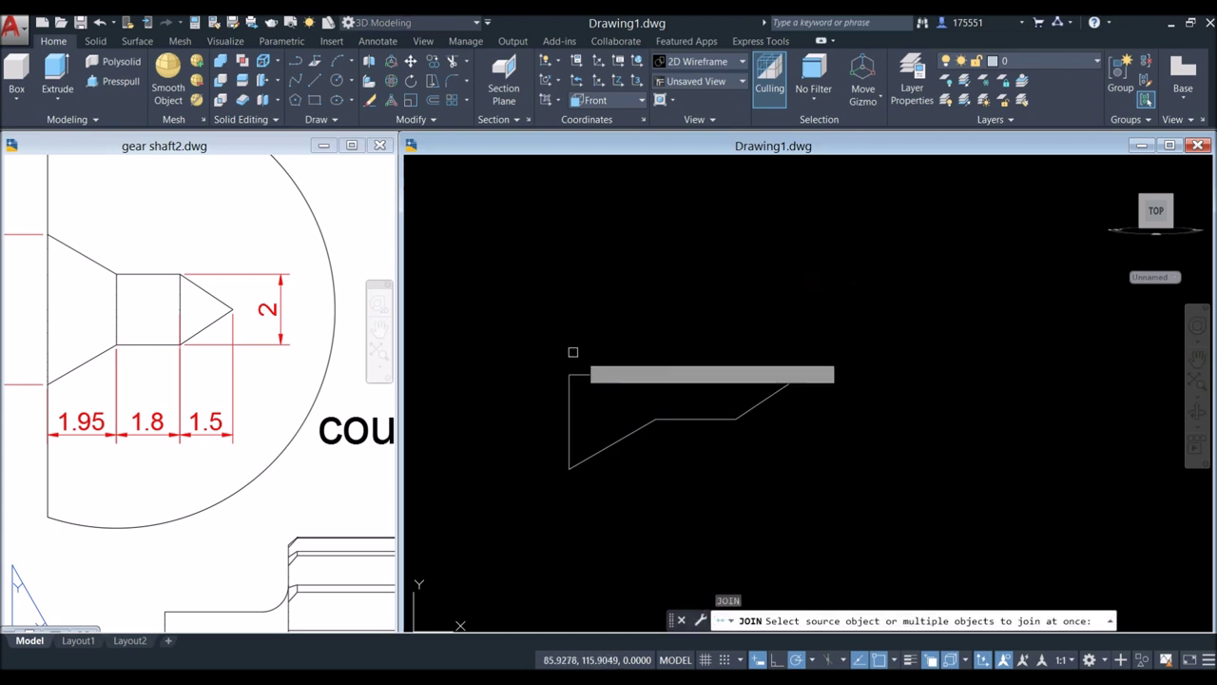
left_click(542, 345)
left_click(869, 501)
key("Return")
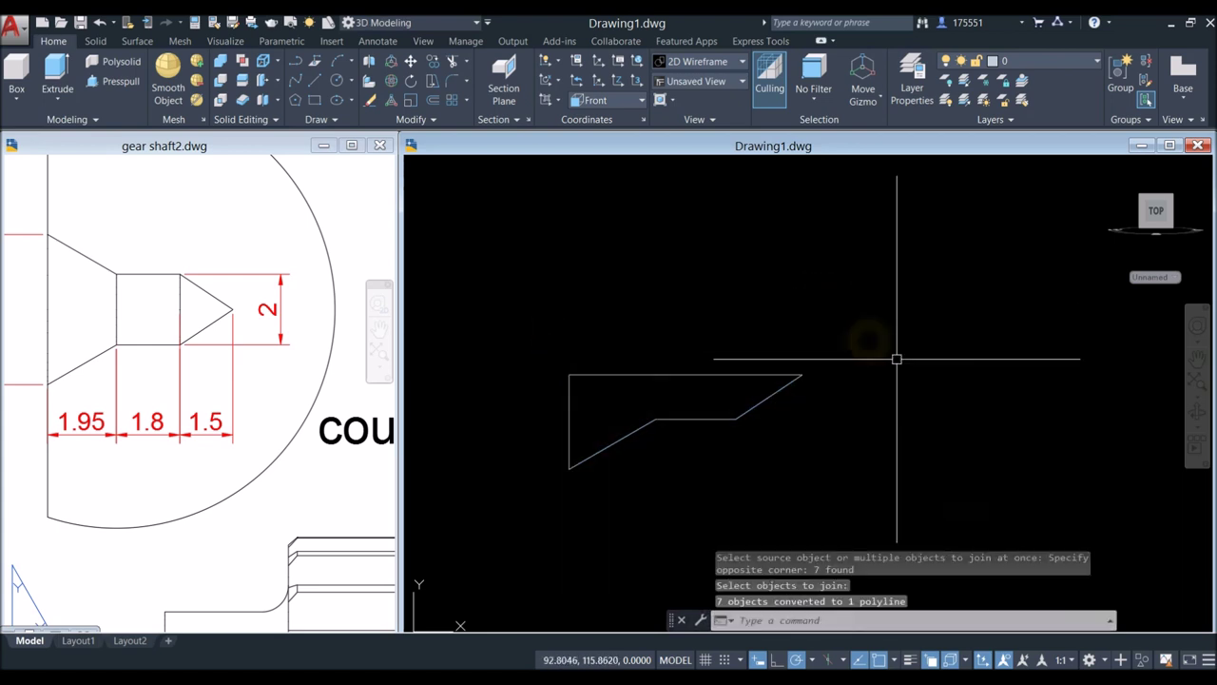
Step: Examine the shaft's front view and the countersink holes at its ends in the gear shaft2.dwg reference drawing
left_click(225, 415)
scroll(228, 421, "down", 6)
scroll(240, 421, "down", 2)
middle_click_drag(240, 421, 152, 404)
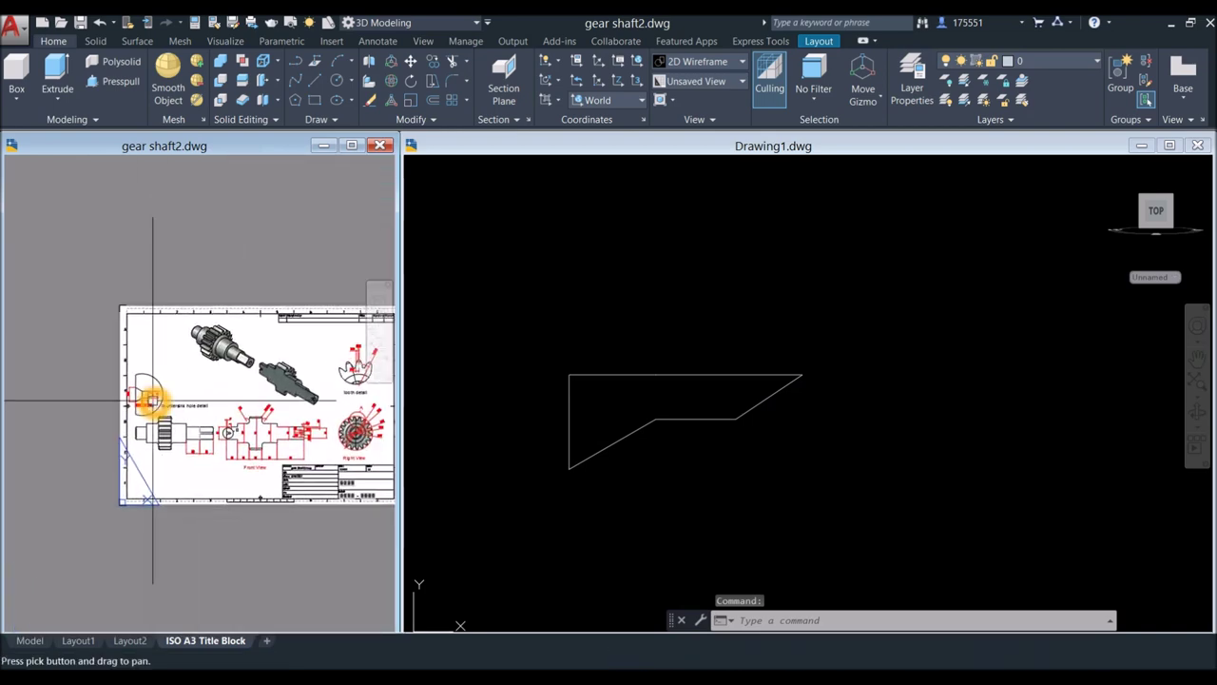
scroll(275, 430, "up", 2)
middle_click_drag(275, 430, 217, 433)
left_click(804, 321)
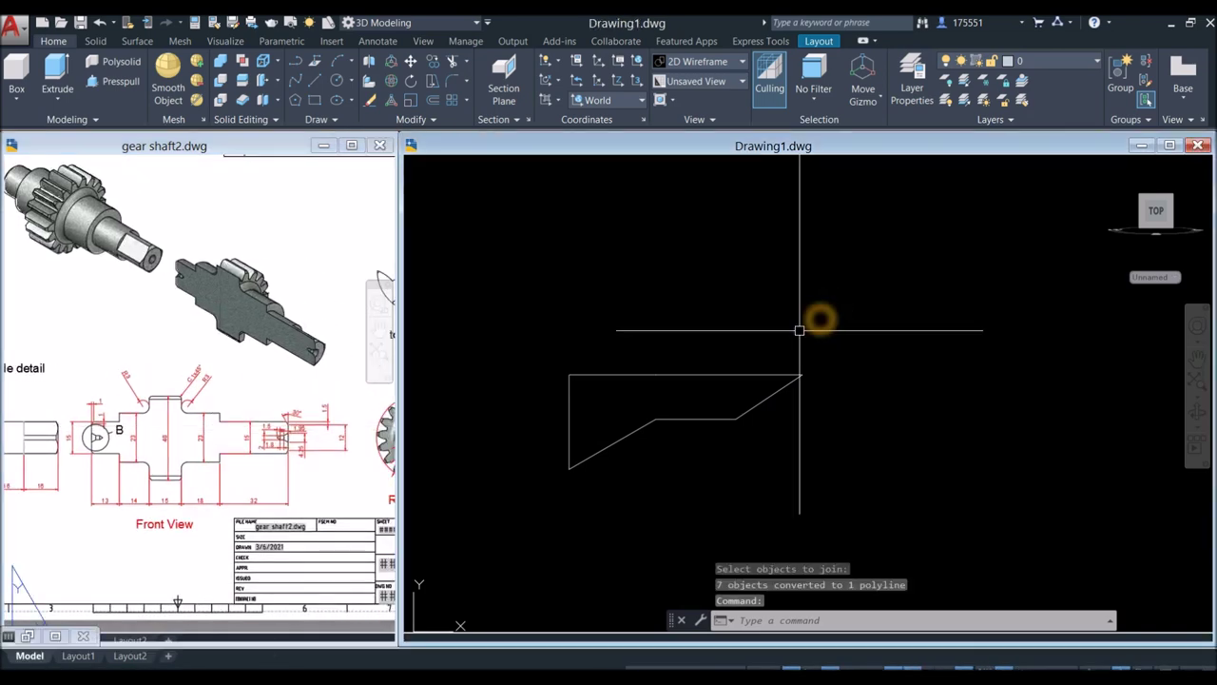
Step: Try to revolve the closed half profile 360 degrees as a solid around its upper horizontal edge
scroll(738, 345, "down", 4)
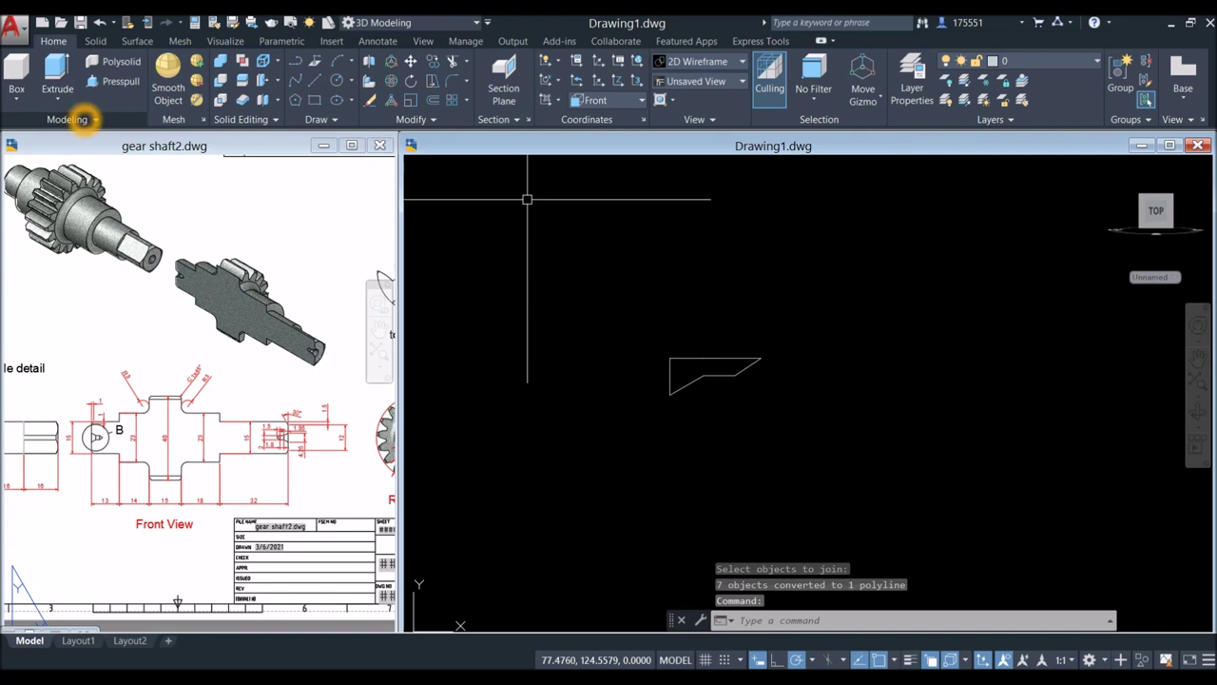
left_click(57, 95)
left_click(59, 156)
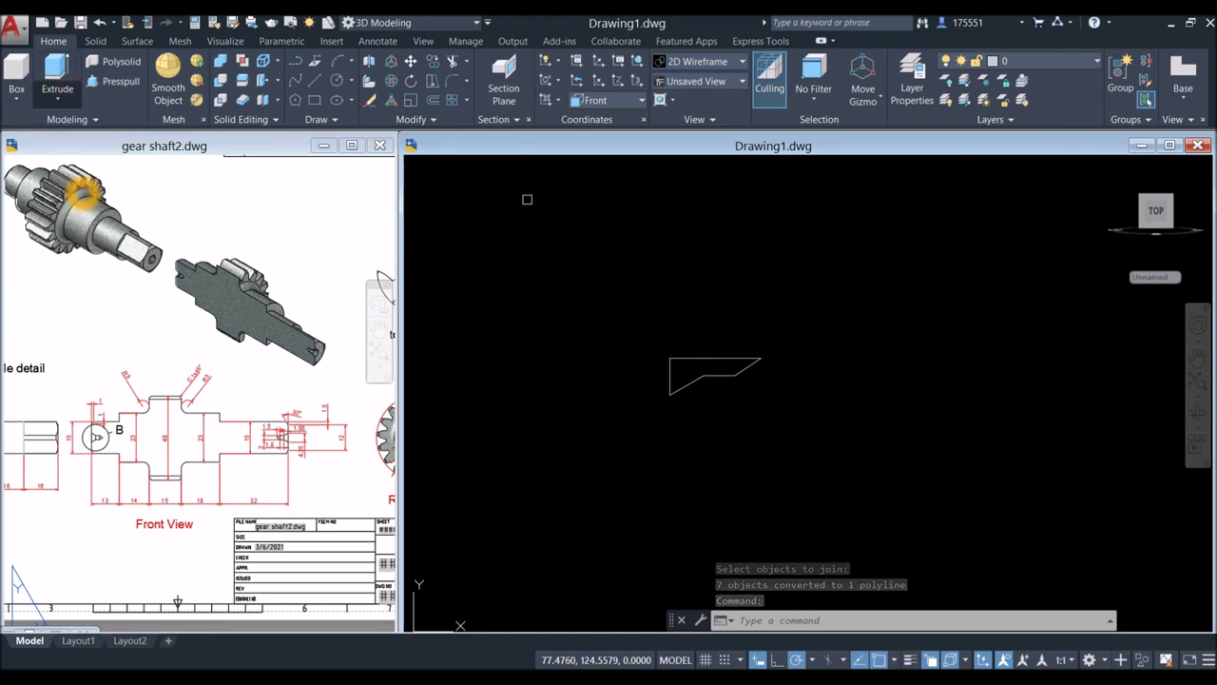
scroll(677, 359, "up", 2)
left_click(687, 348)
right_click(722, 287)
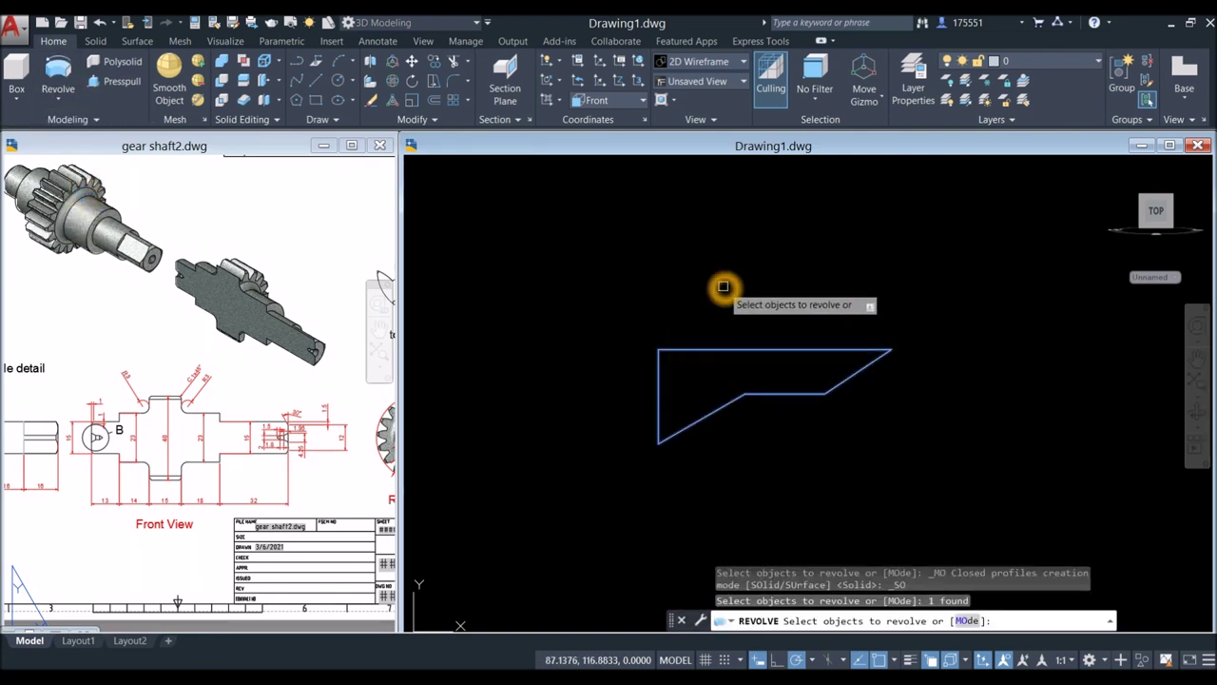
left_click(742, 293)
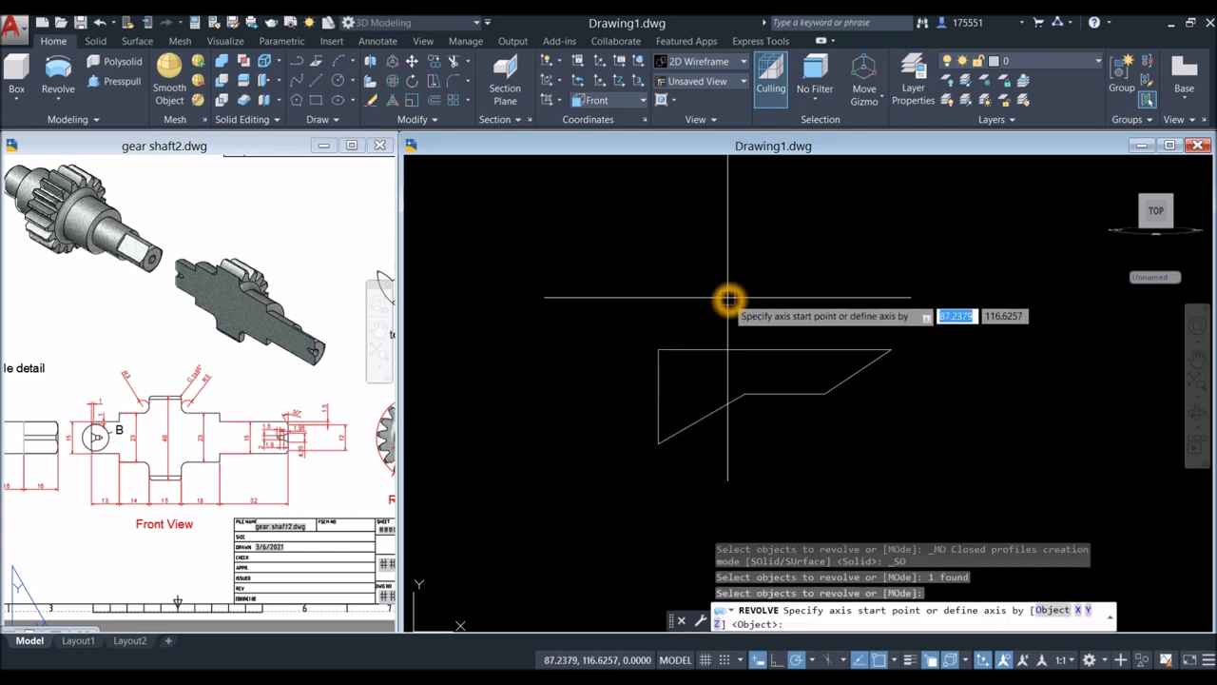
left_click(658, 348)
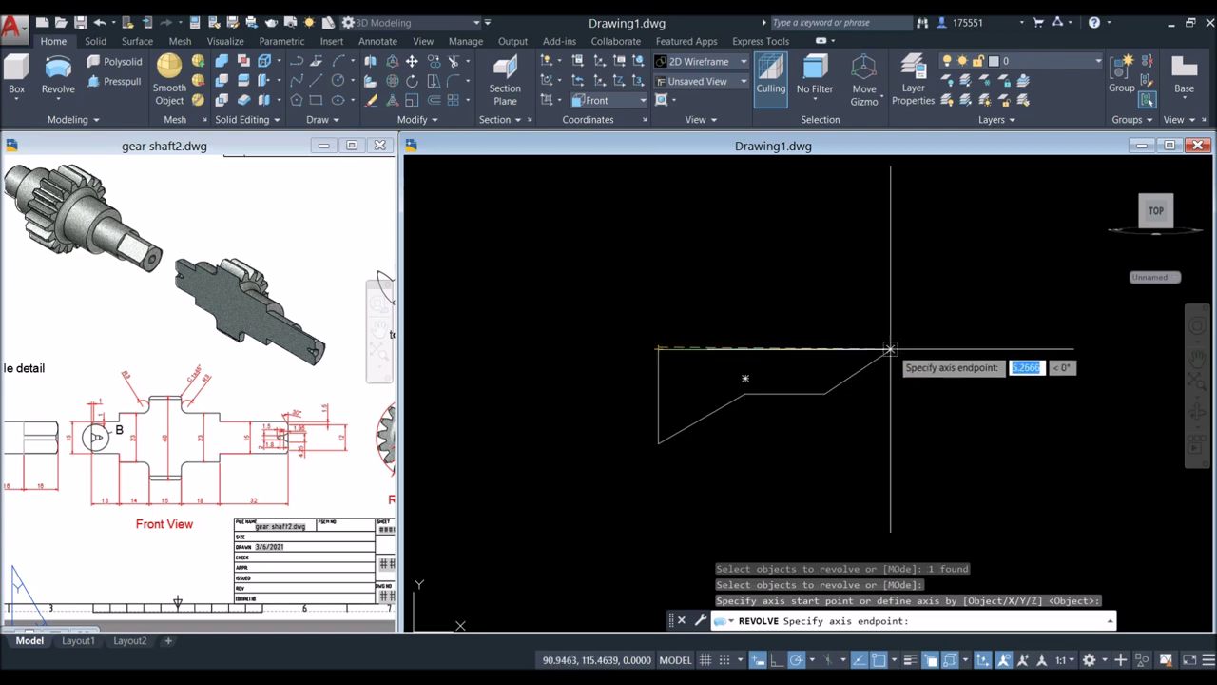
left_click(891, 350)
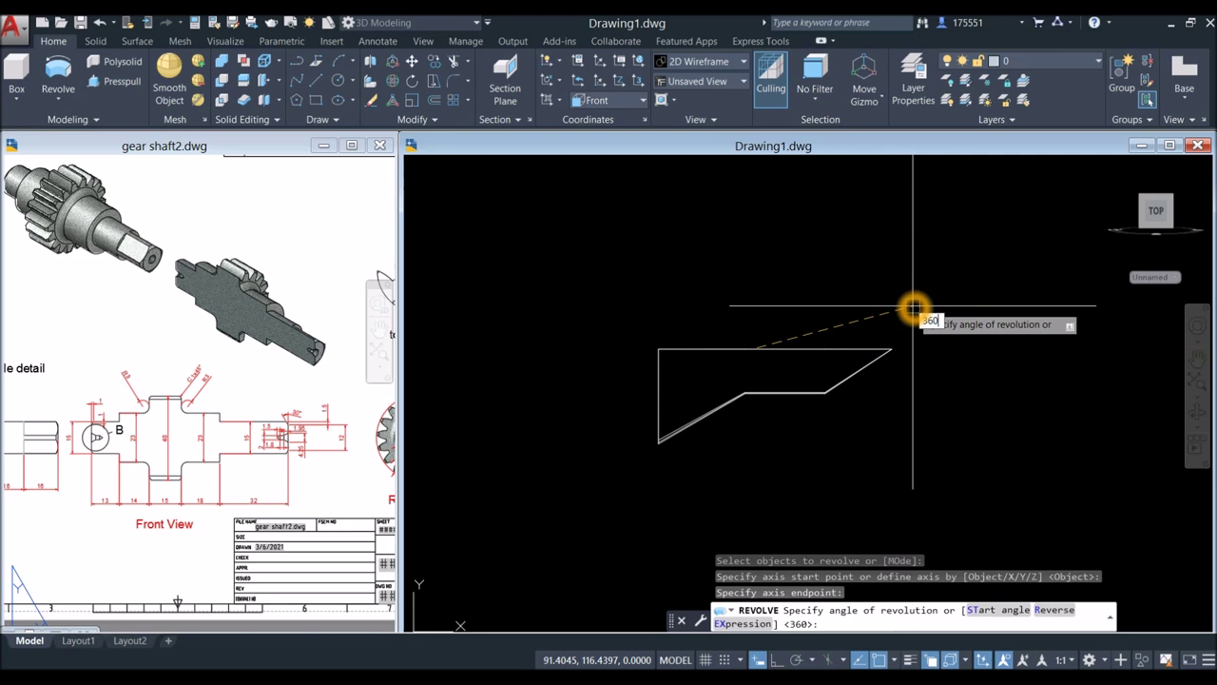
key("Return")
Step: Inspect the revolved solid along its axis, and undo the revolve to get back to the flat half profile
middle_click_drag(913, 306, 793, 348, "shift")
scroll(667, 333, "up", 5)
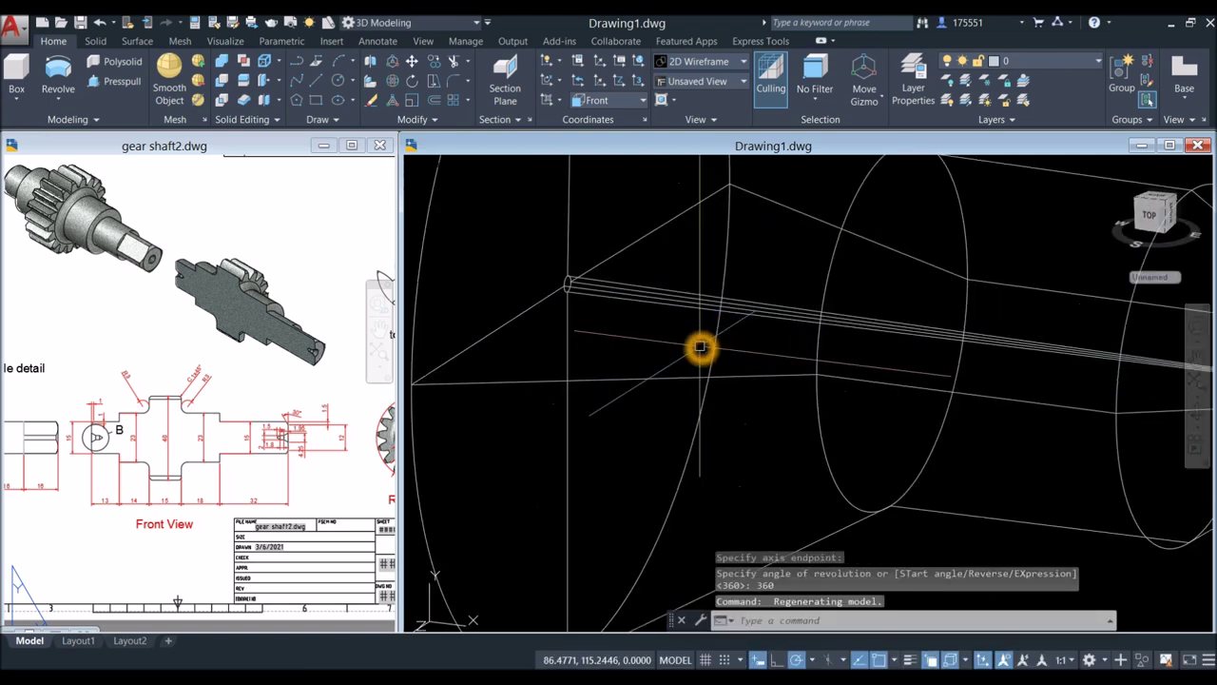
left_click(673, 306)
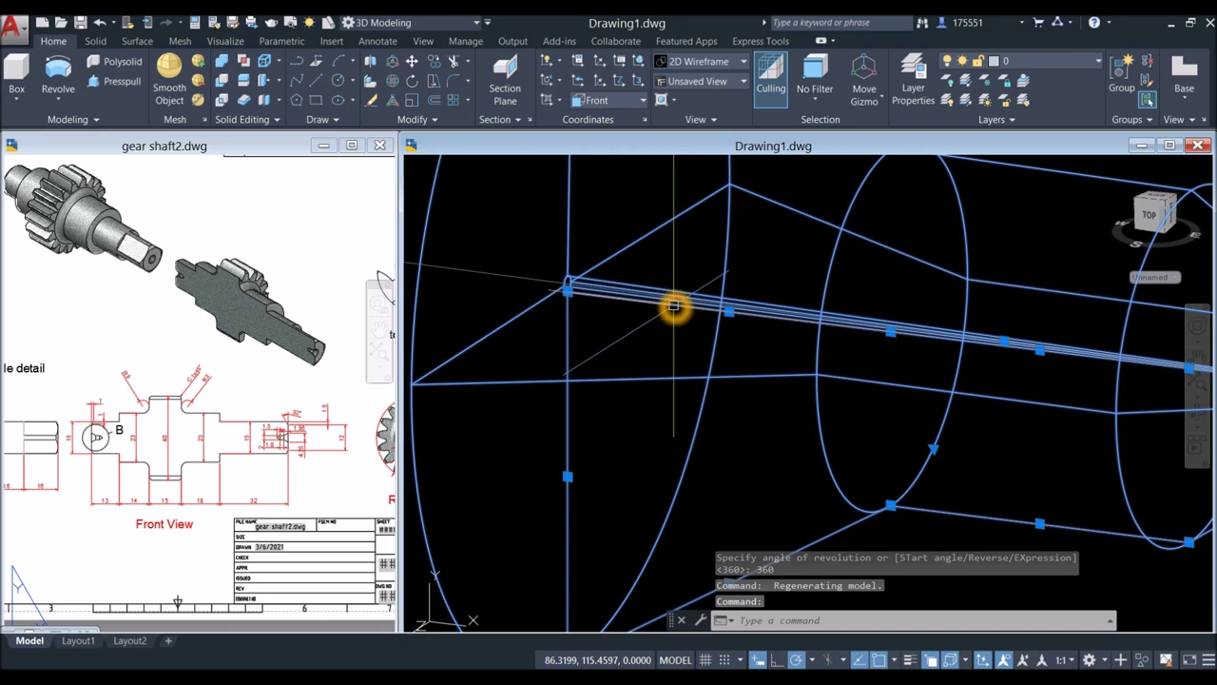
scroll(587, 289, "up", 3)
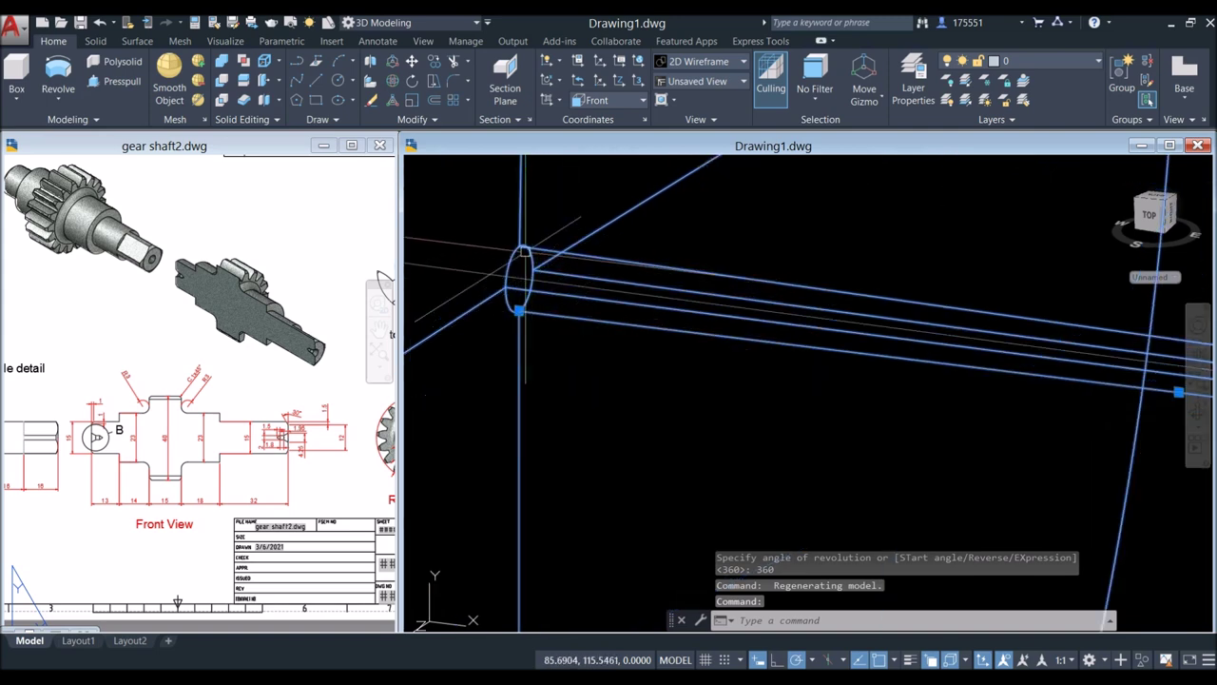
scroll(605, 270, "down", 4)
key("Escape")
key("ctrl+z")
key("ctrl+z")
key("ctrl+z")
key("ctrl+z")
scroll(703, 346, "up", 3)
left_click(678, 399)
key("Escape")
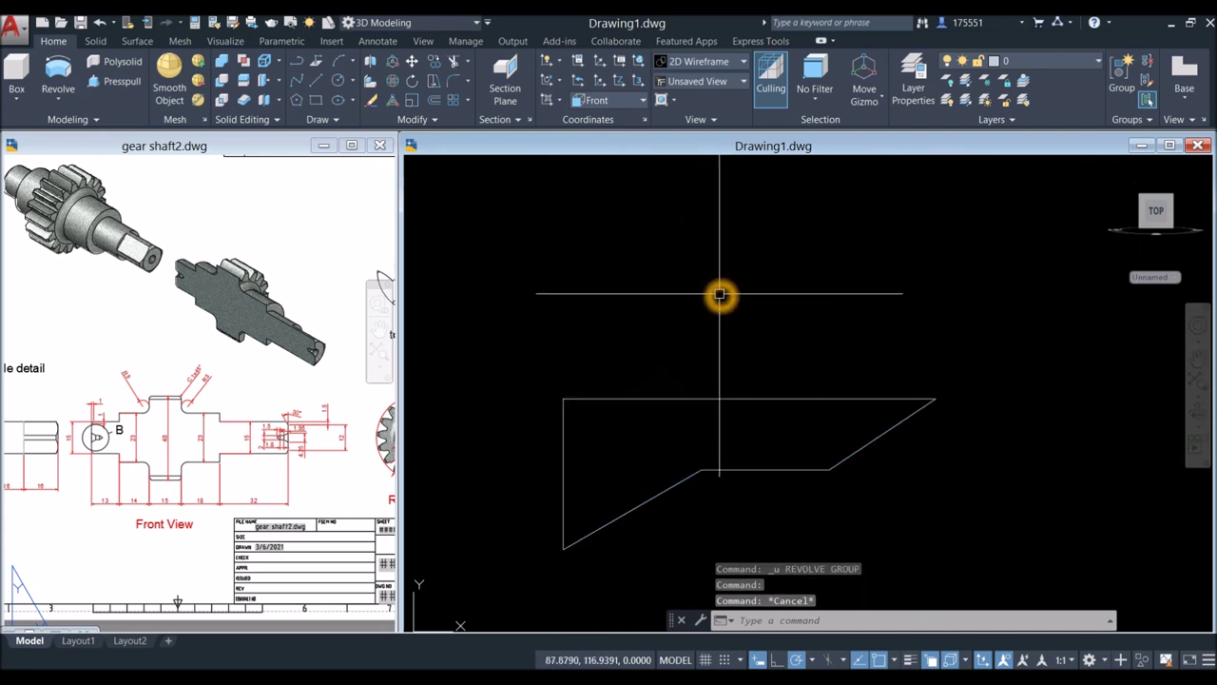
Step: Revolve the half profile 360 degrees around the axis between the two endpoints of its upper horizontal edge
type("rev")
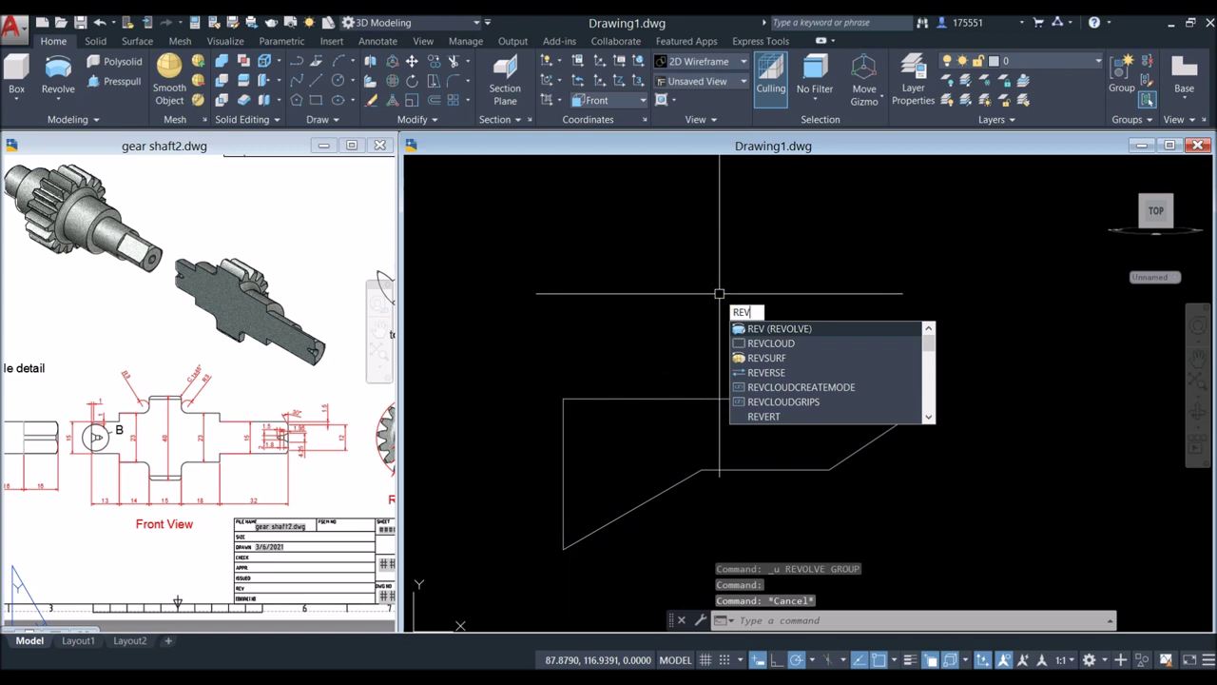
key("Return")
scroll(692, 342, "down", 2)
left_click(694, 374)
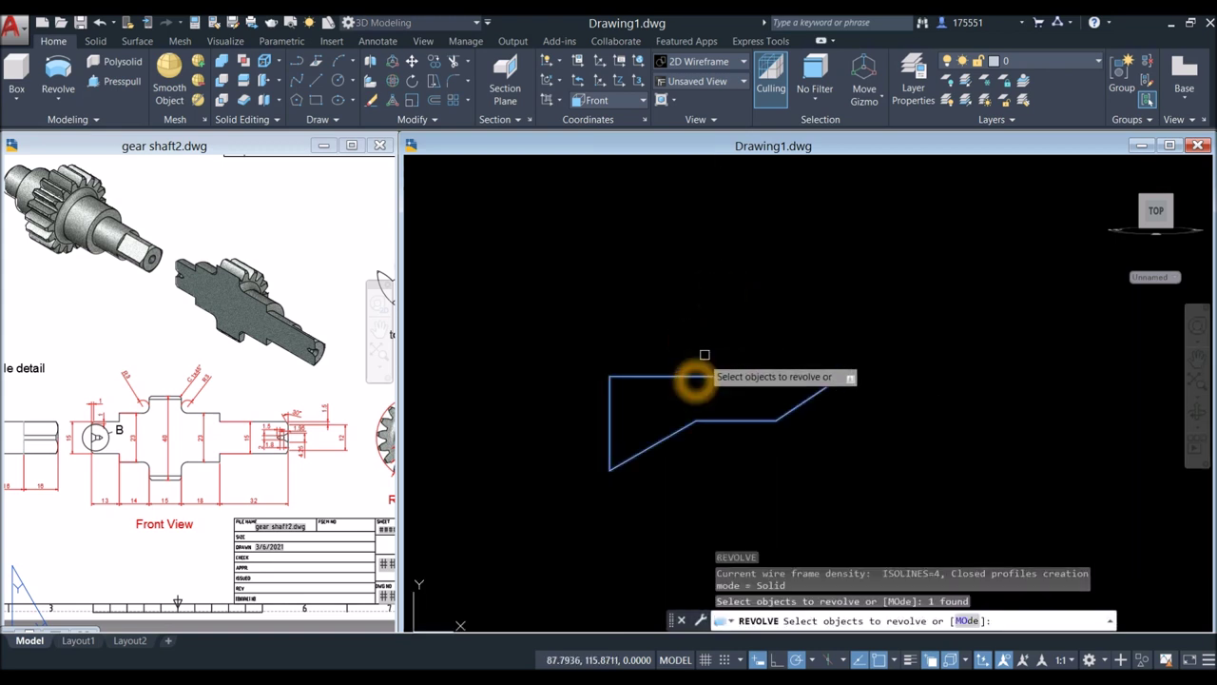
right_click(715, 317)
left_click(741, 323)
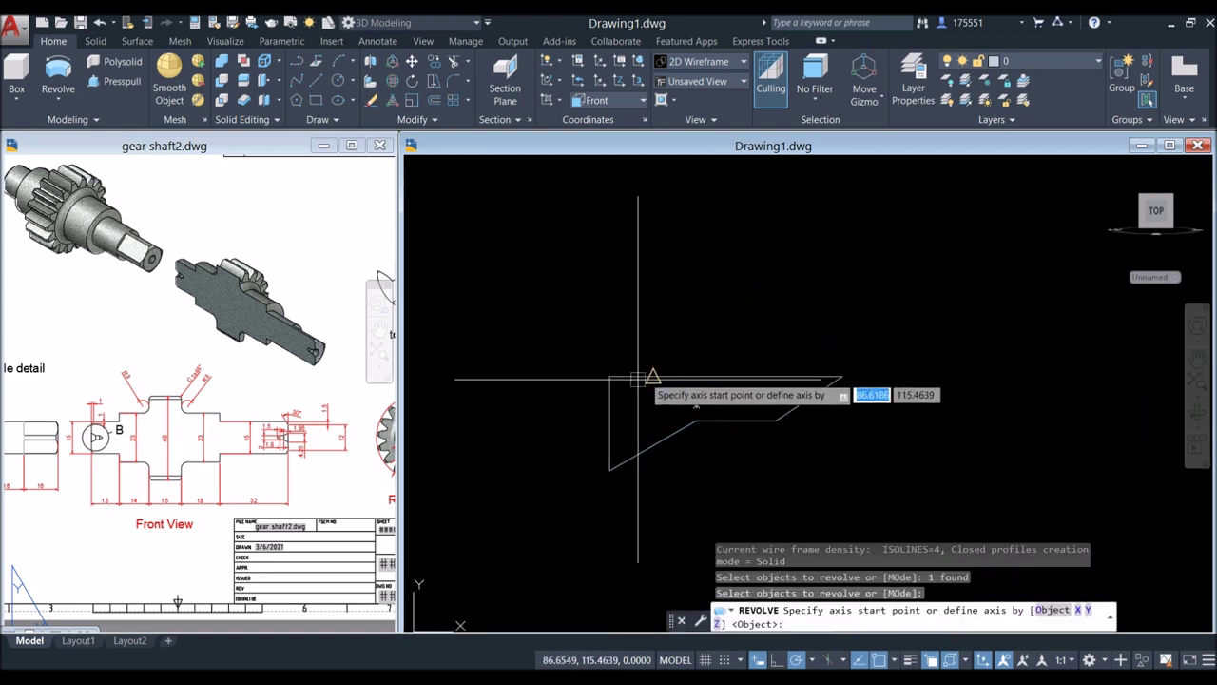
left_click(642, 237)
scroll(823, 329, "down", 3)
scroll(683, 339, "down", 3)
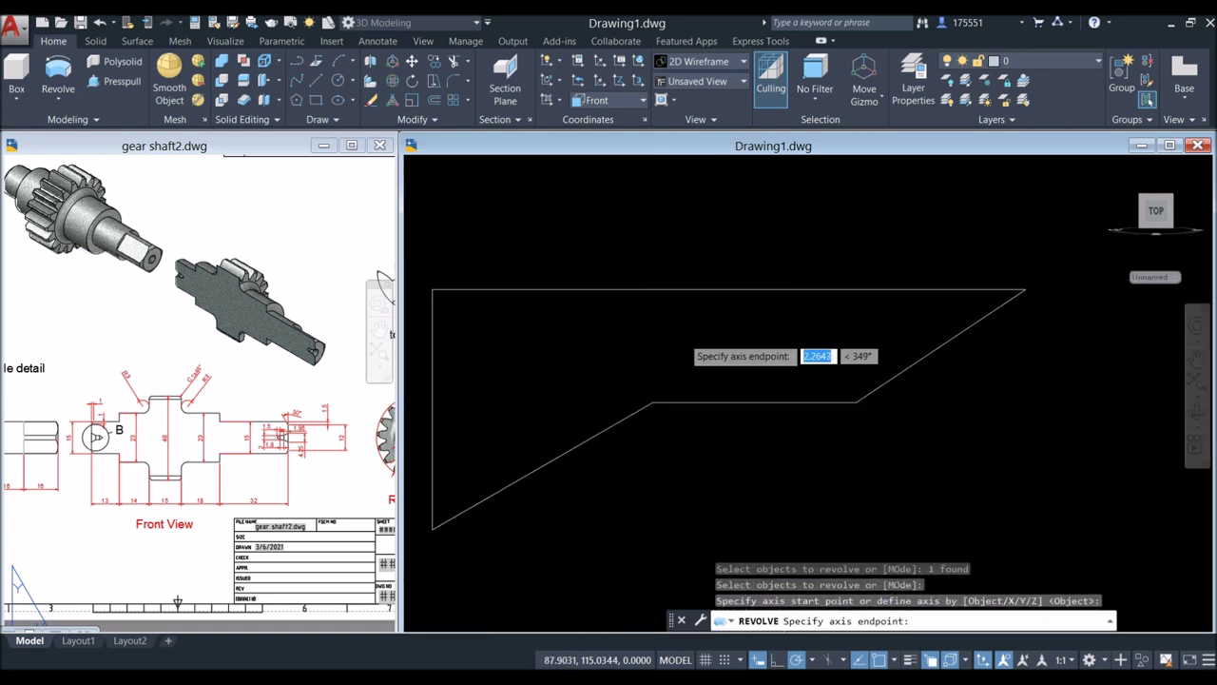
left_click(898, 308)
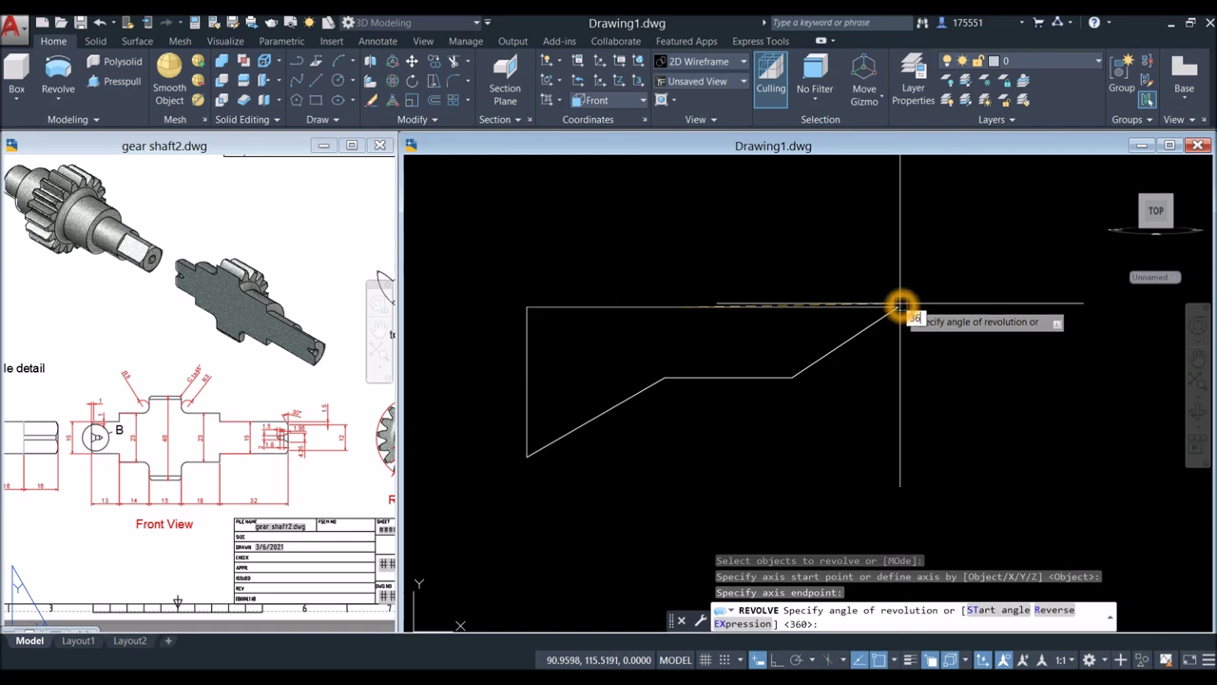
key("Return")
middle_click_drag(897, 304, 621, 307, "shift")
scroll(622, 307, "down", 5)
middle_click_drag(690, 351, 671, 297, "shift")
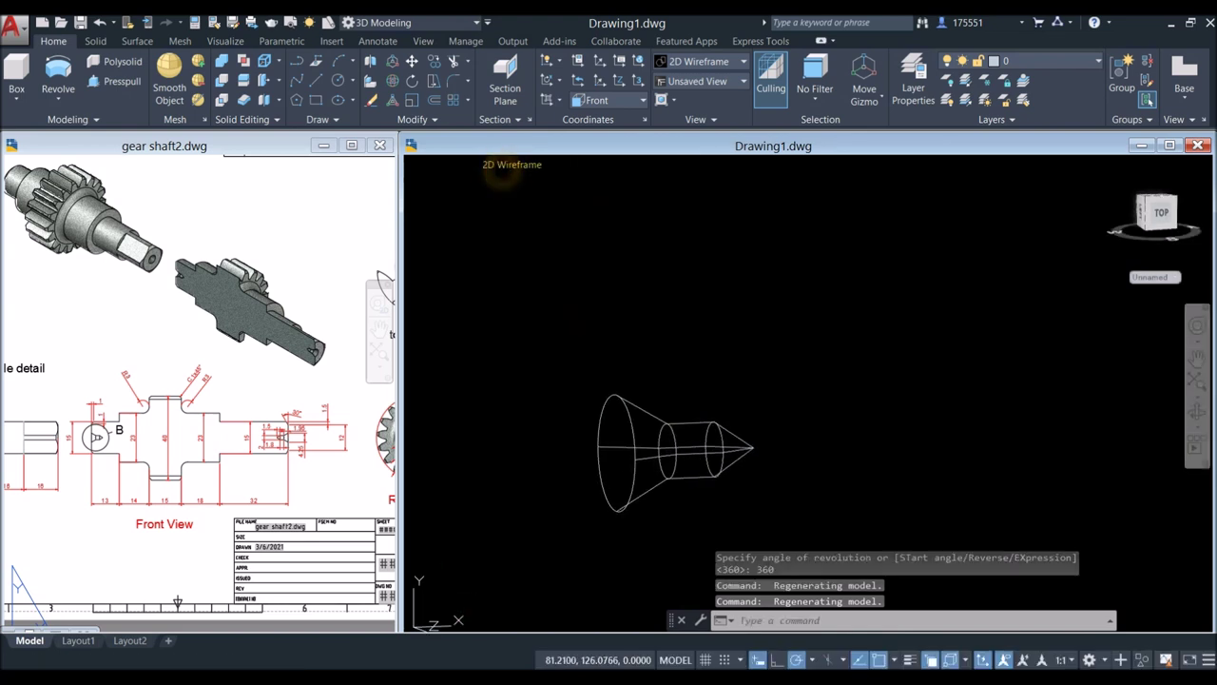
Step: Display the model with the Shaded with Edges visual style in the Front view
left_click(511, 164)
left_click(571, 277)
scroll(625, 411, "down", 3)
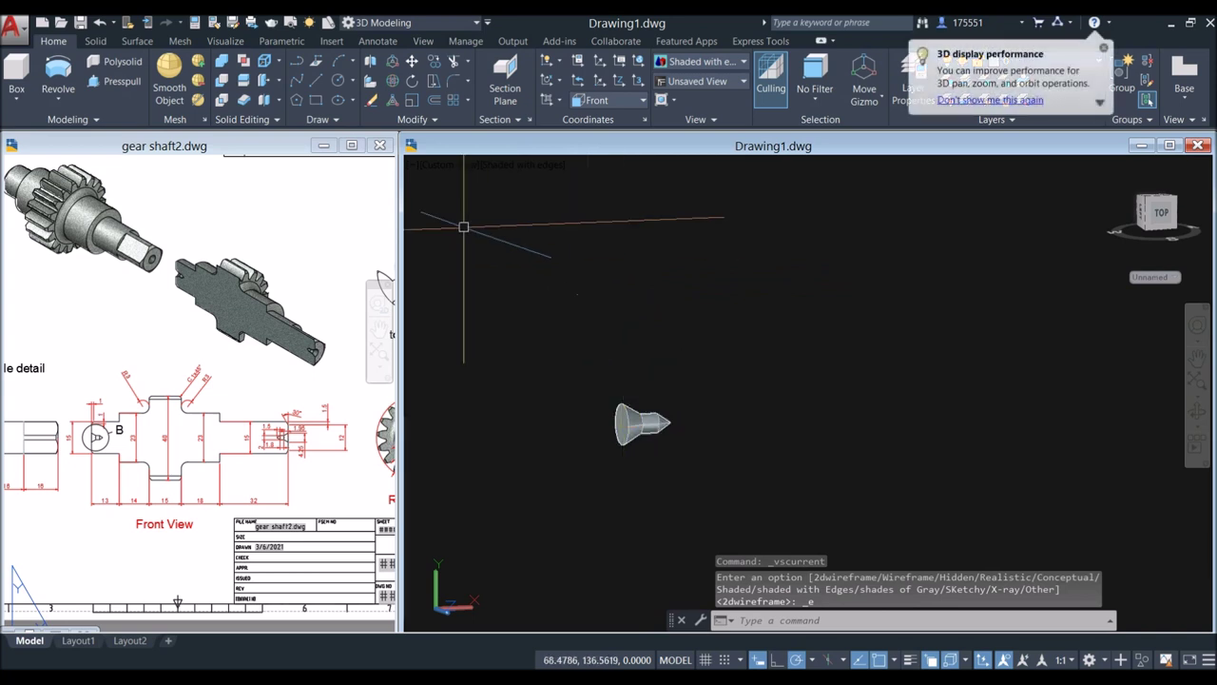
left_click(443, 163)
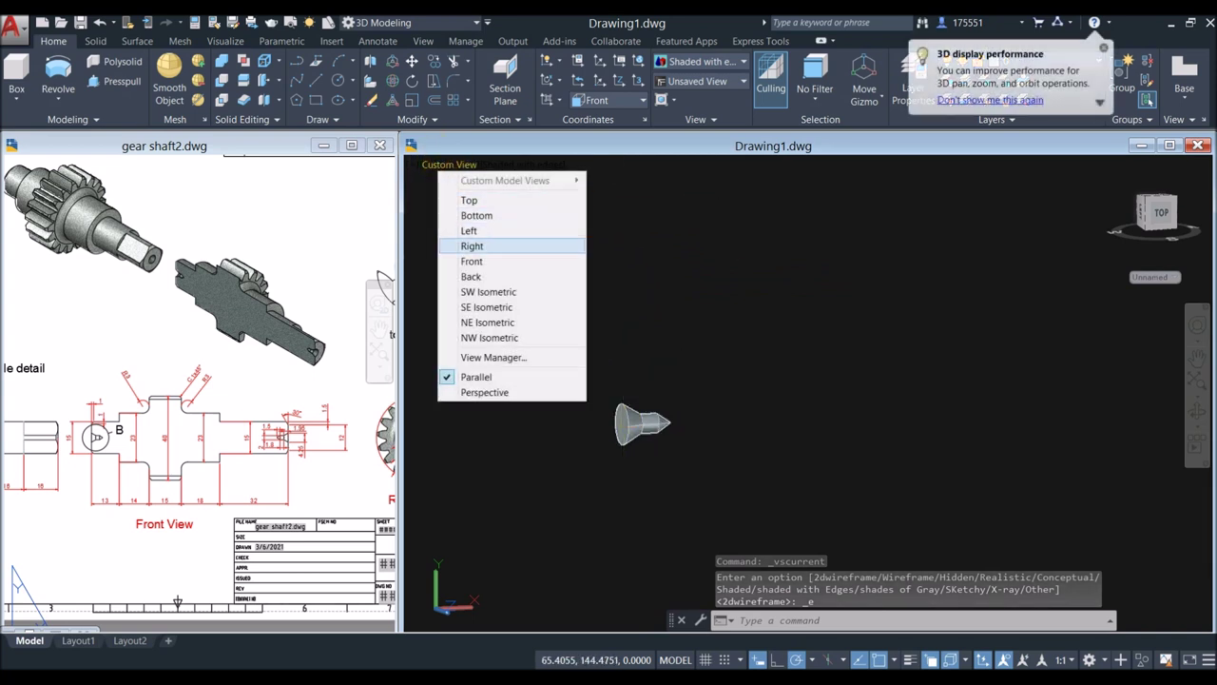
left_click(472, 261)
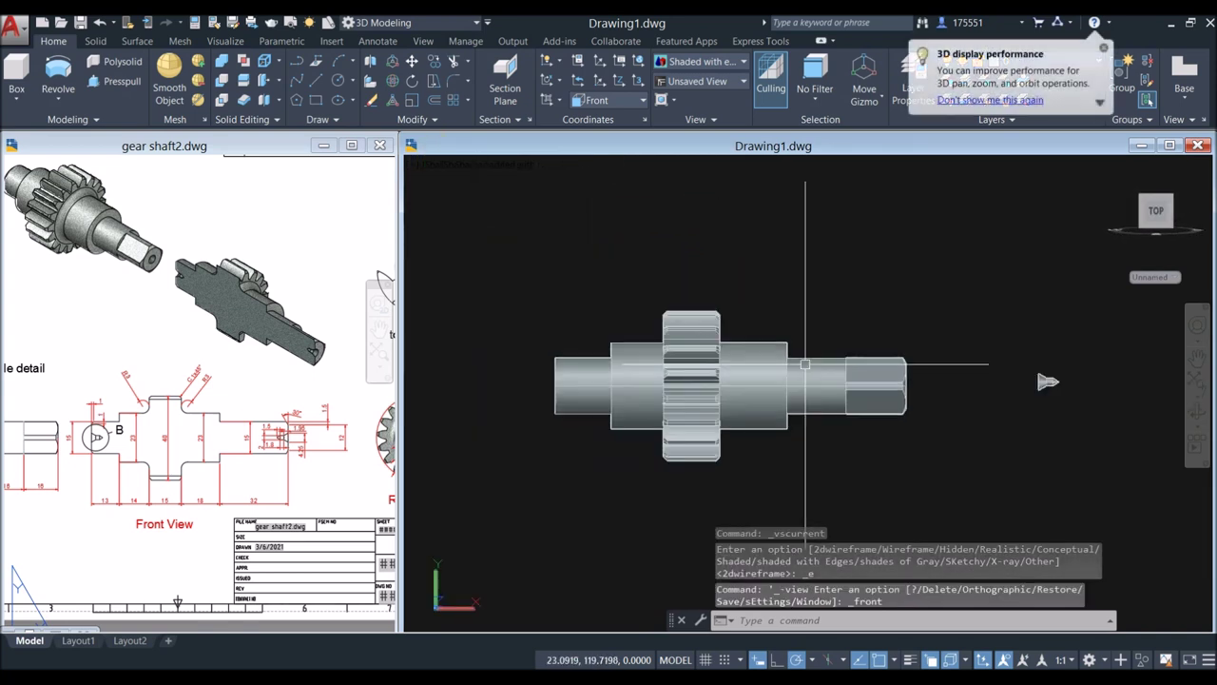
Step: Mirror the countersink solid across a vertical line beyond its pointed tip, keeping the source object
scroll(771, 371, "up", 2)
type("mi")
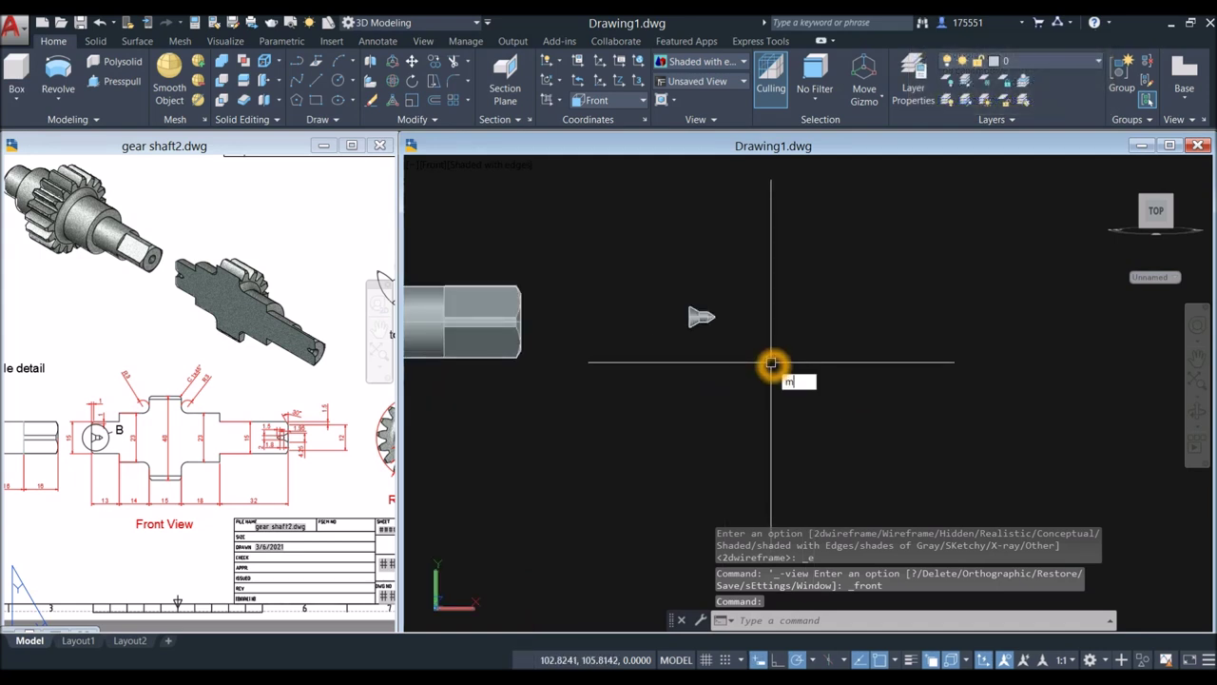
key("Return")
scroll(693, 302, "down", 2)
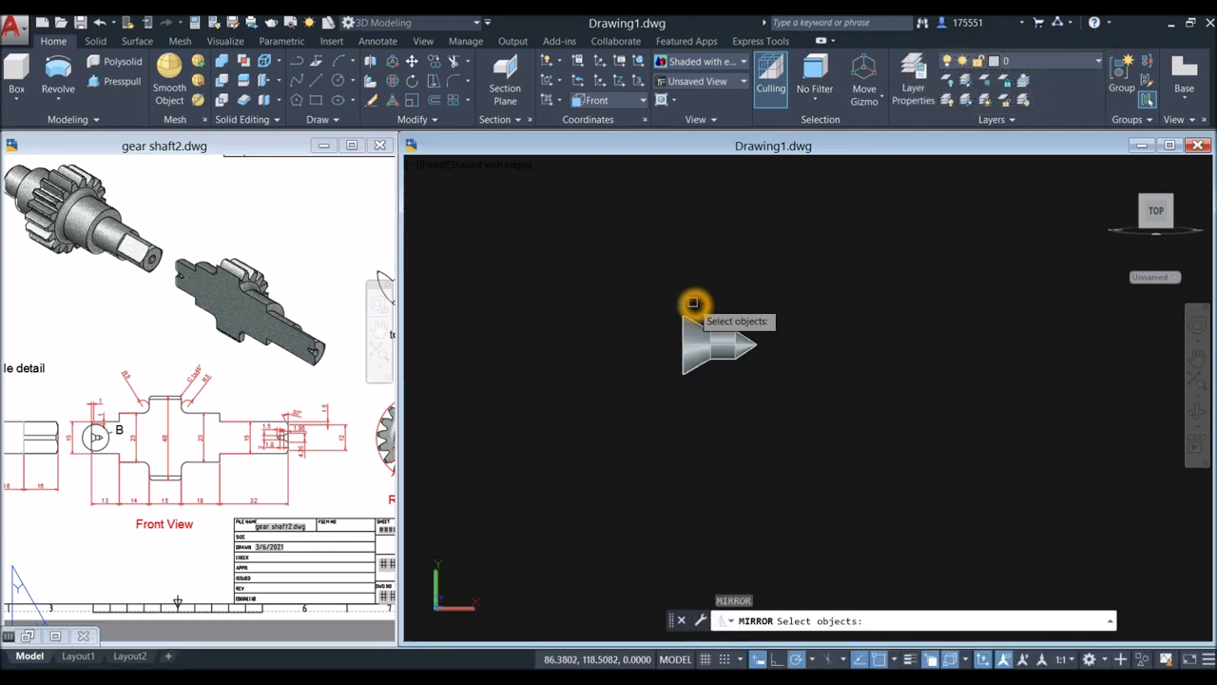
left_click(700, 328)
key("Return")
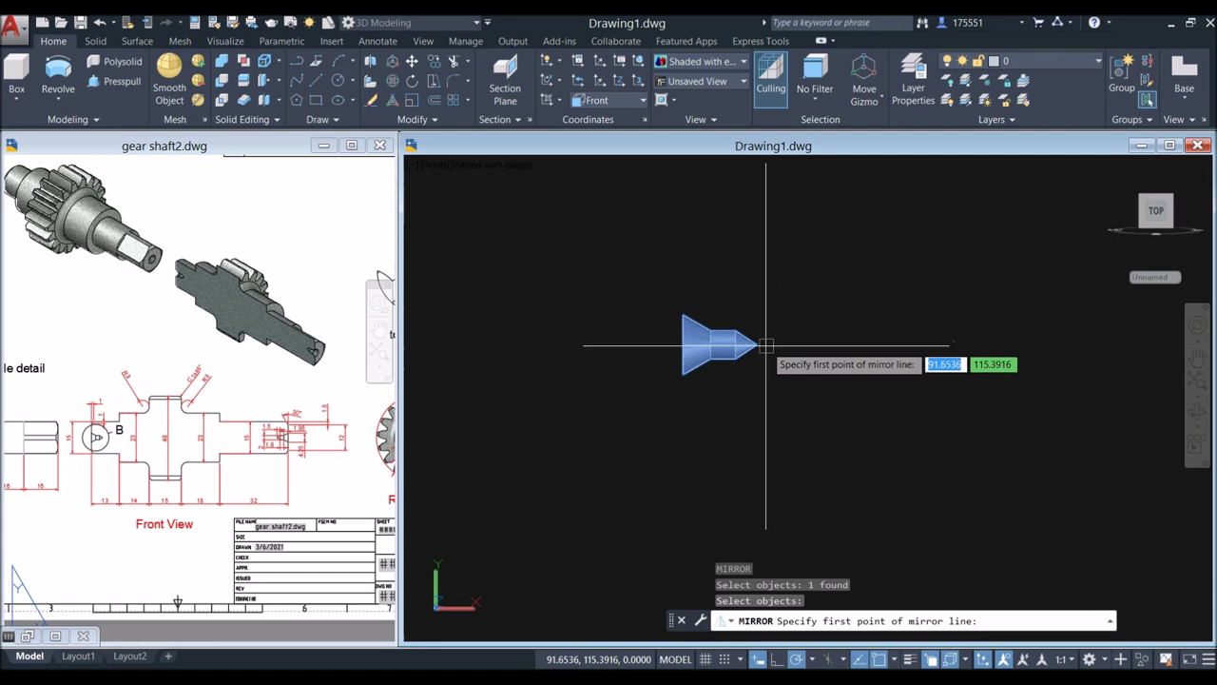
left_click(814, 349)
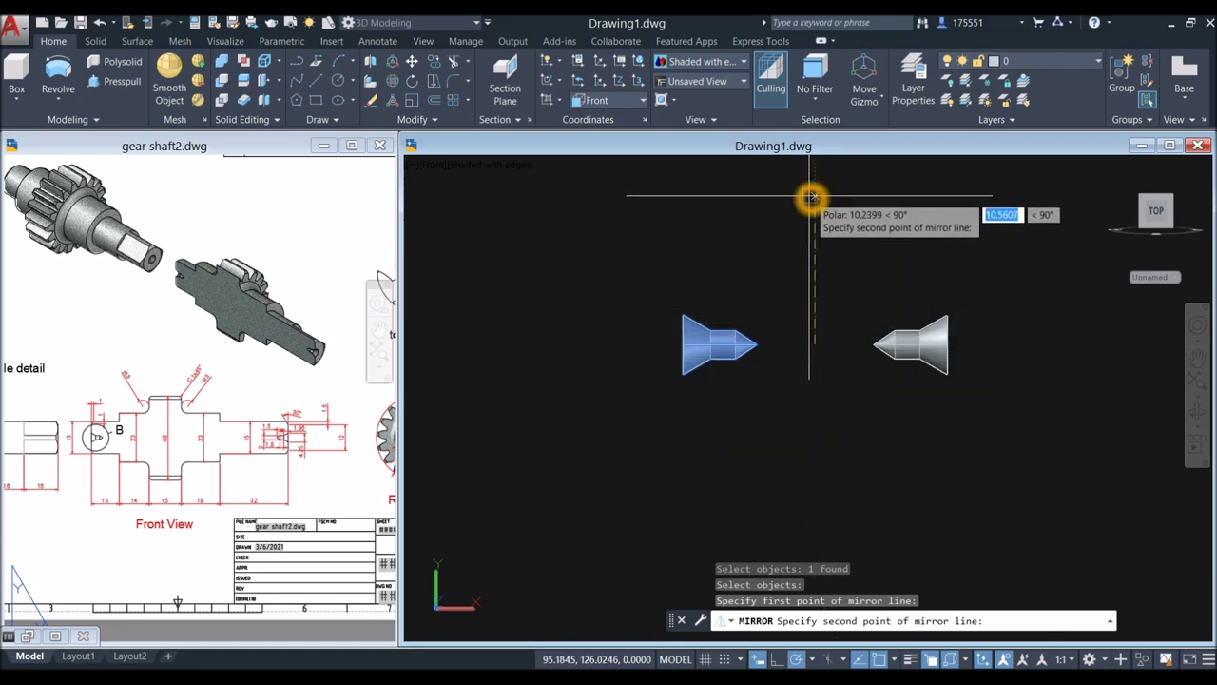
left_click(811, 192)
left_click(844, 245)
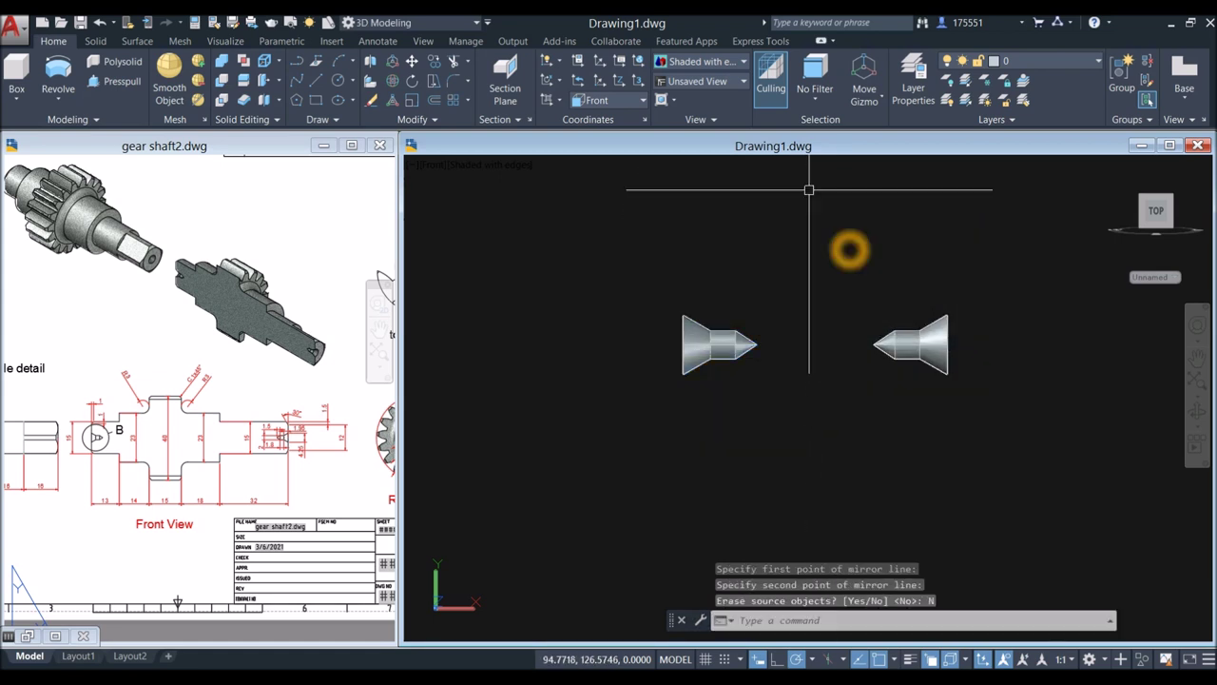
Step: Move the mirrored countersink solid from the centre of its wide circular face to the centre of the shaft's flat-sided end face
scroll(742, 282, "down", 3)
middle_click_drag(742, 282, 875, 302)
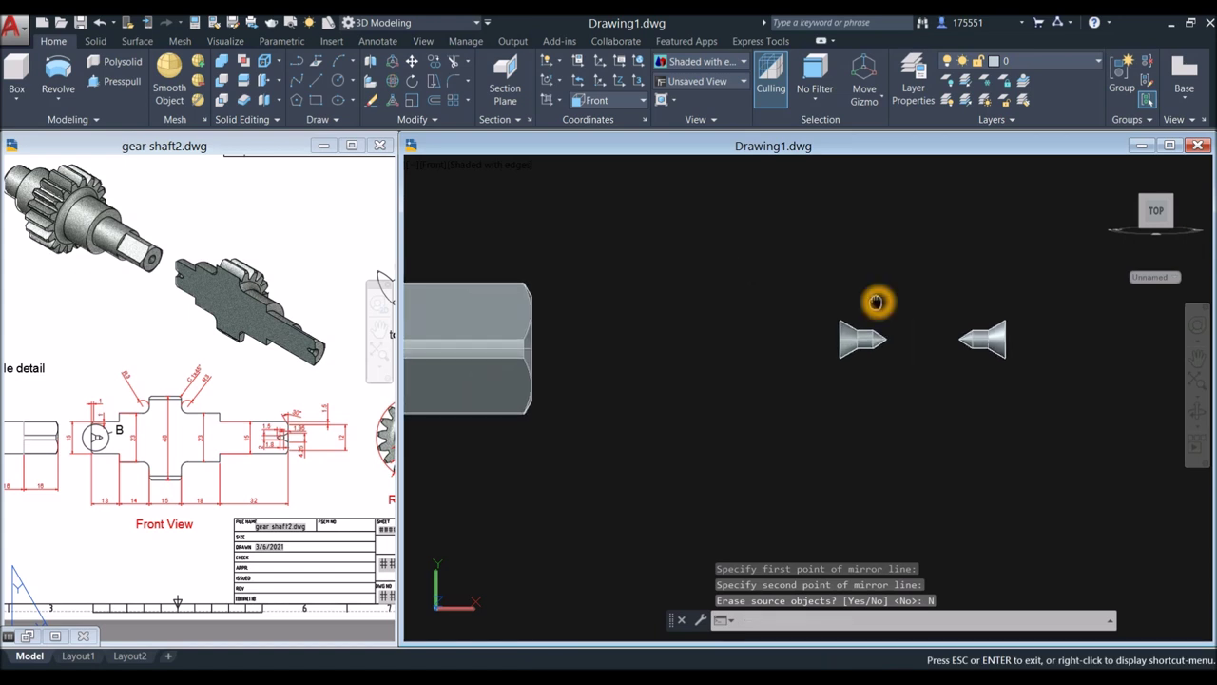
middle_click_drag(815, 351, 753, 385, "shift")
scroll(807, 355, "down", 4)
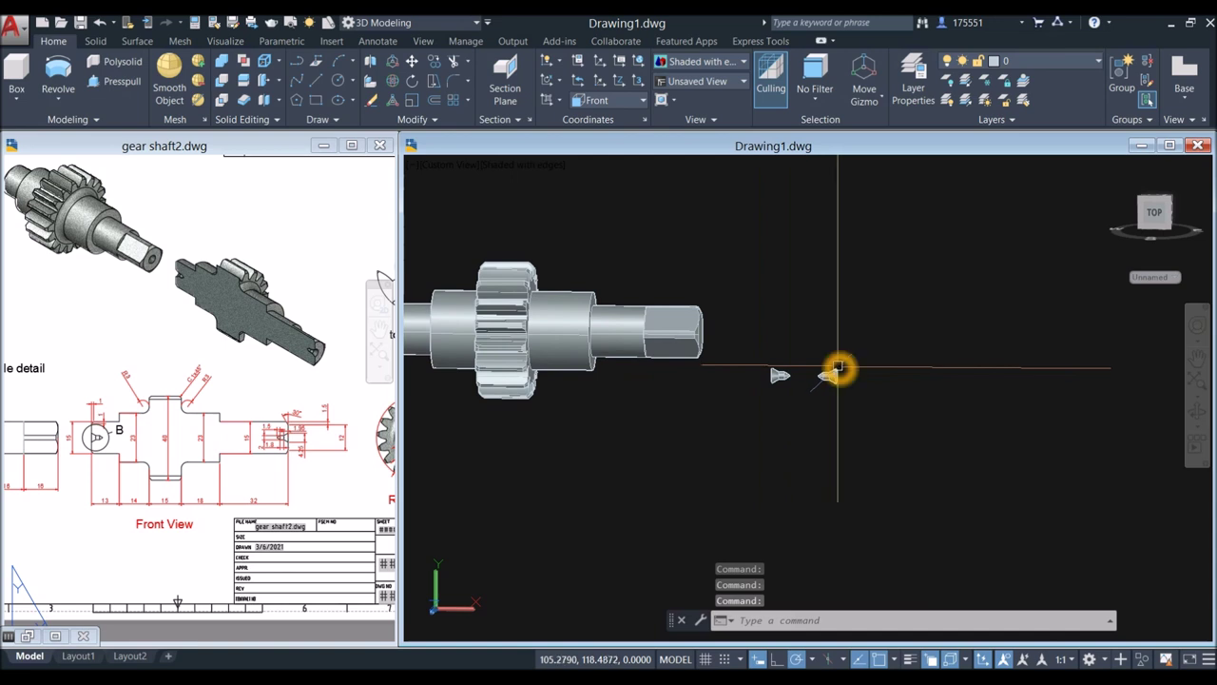
scroll(838, 367, "up", 4)
left_click(833, 378)
right_click(905, 269)
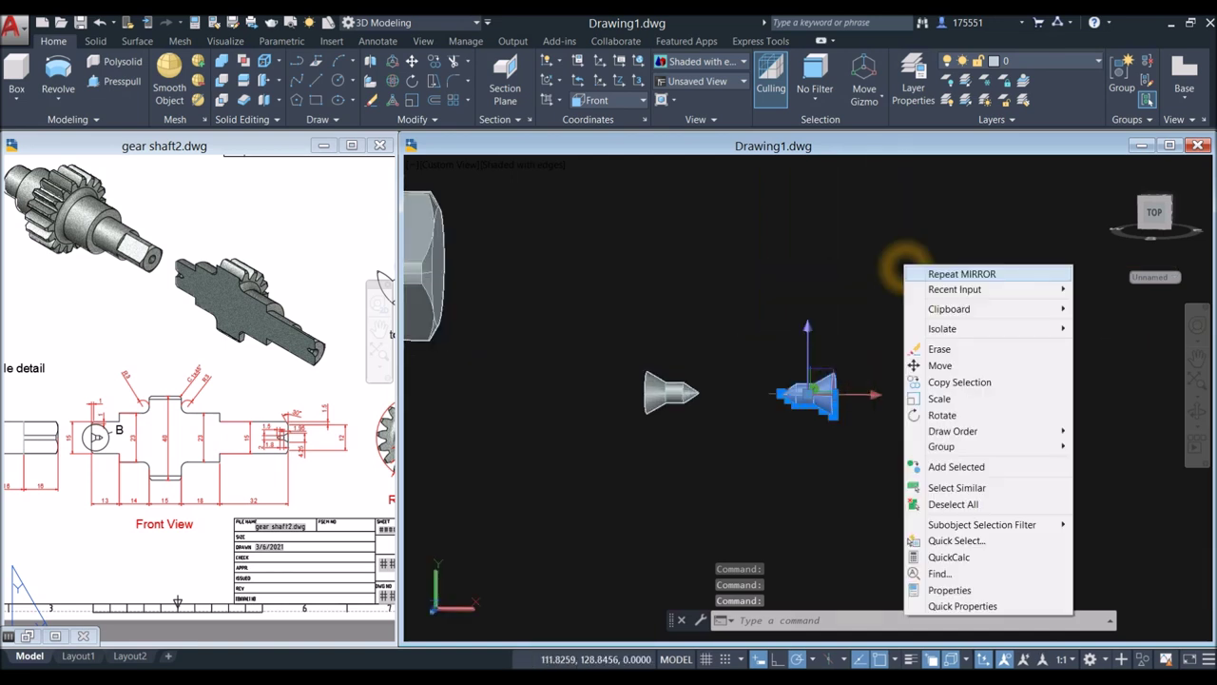
left_click(937, 362)
scroll(803, 356, "up", 6)
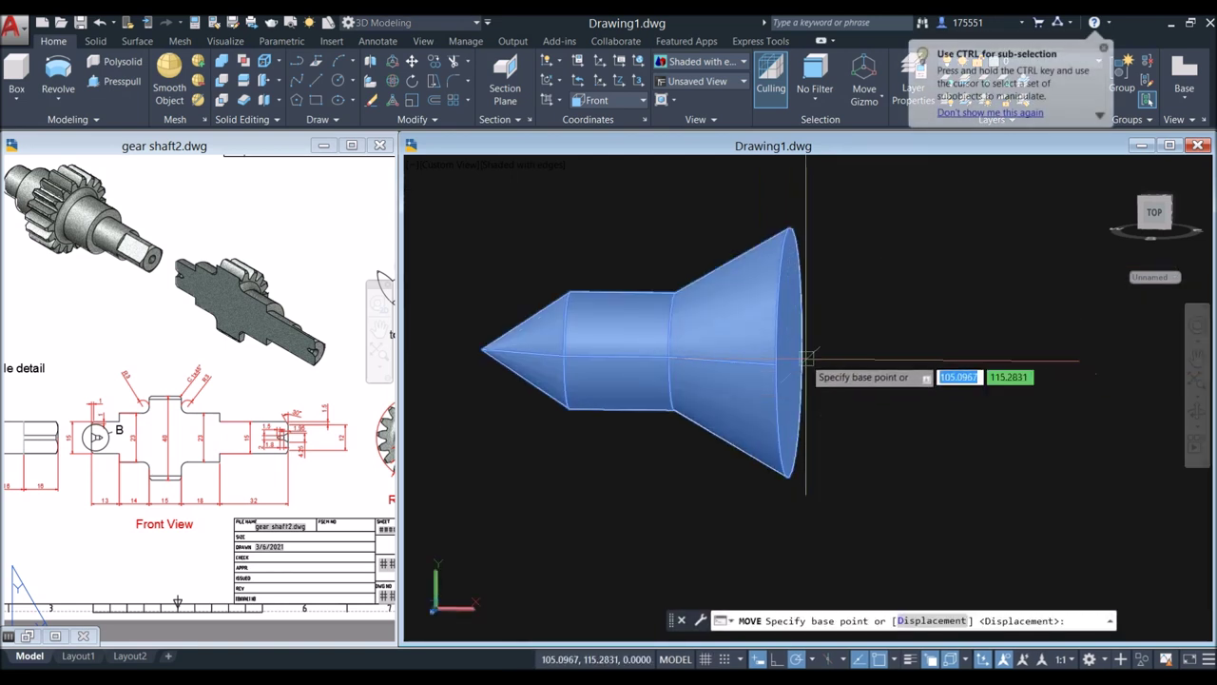
scroll(789, 349, "up", 4)
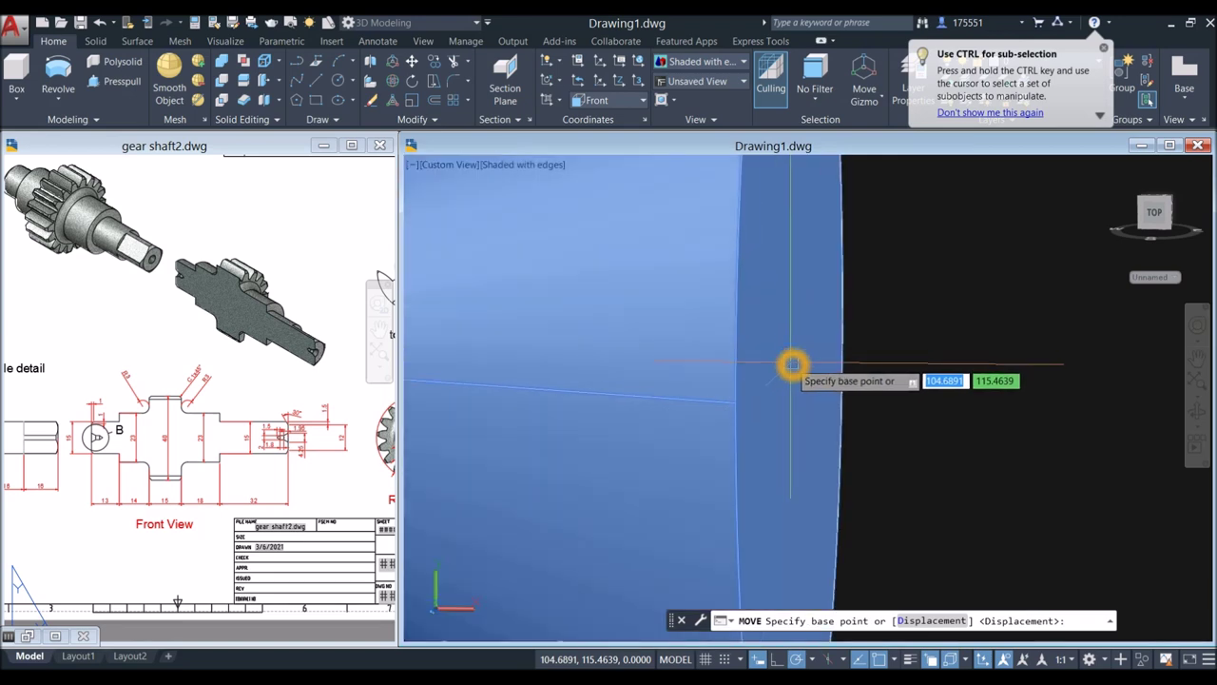
left_click(789, 354)
scroll(789, 353, "down", 12)
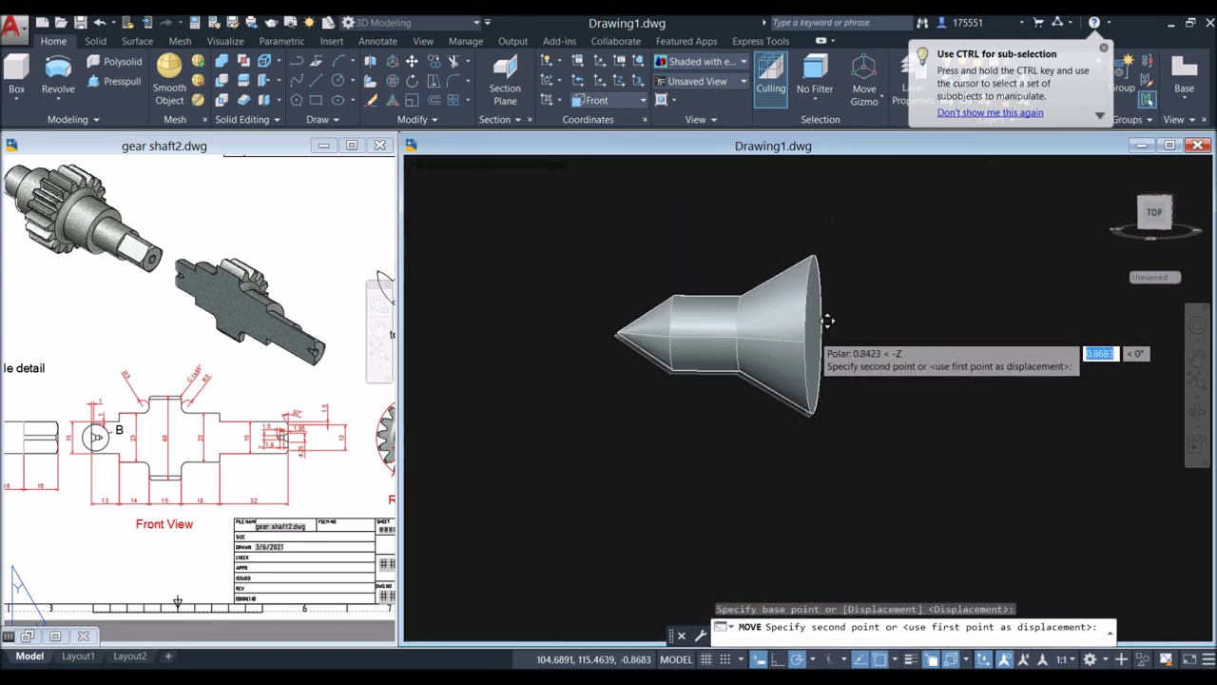
scroll(611, 257, "up", 6)
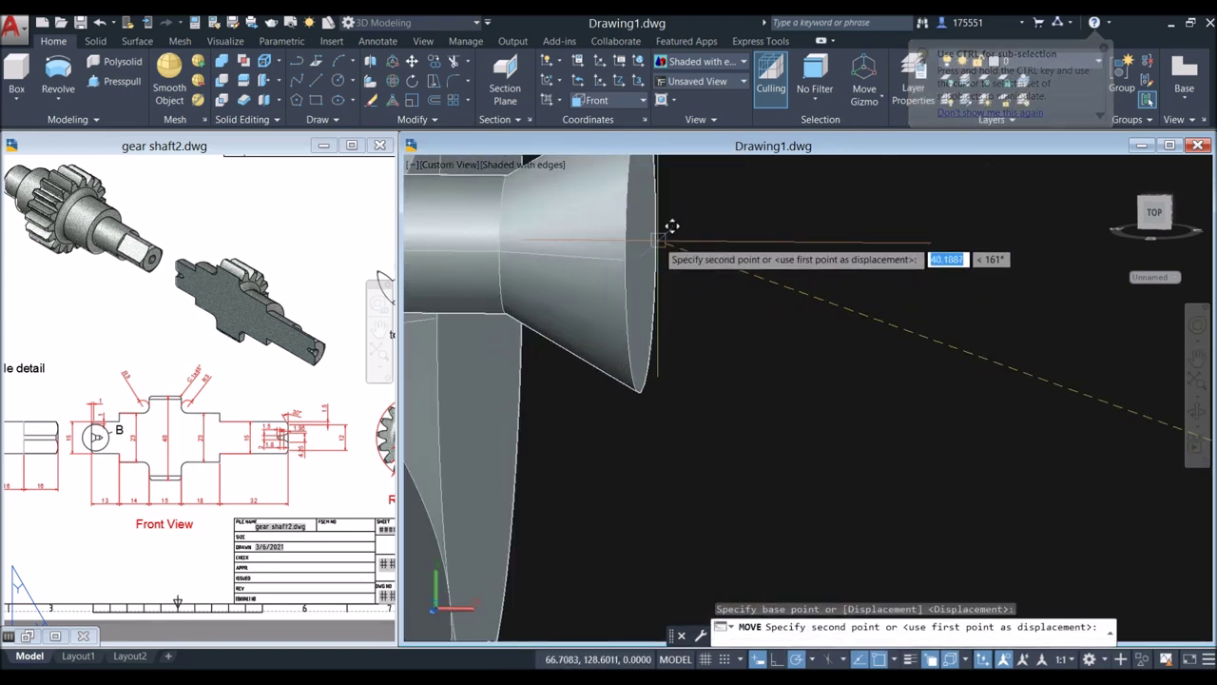
middle_click_drag(707, 290, 739, 314, "shift")
left_click(720, 239)
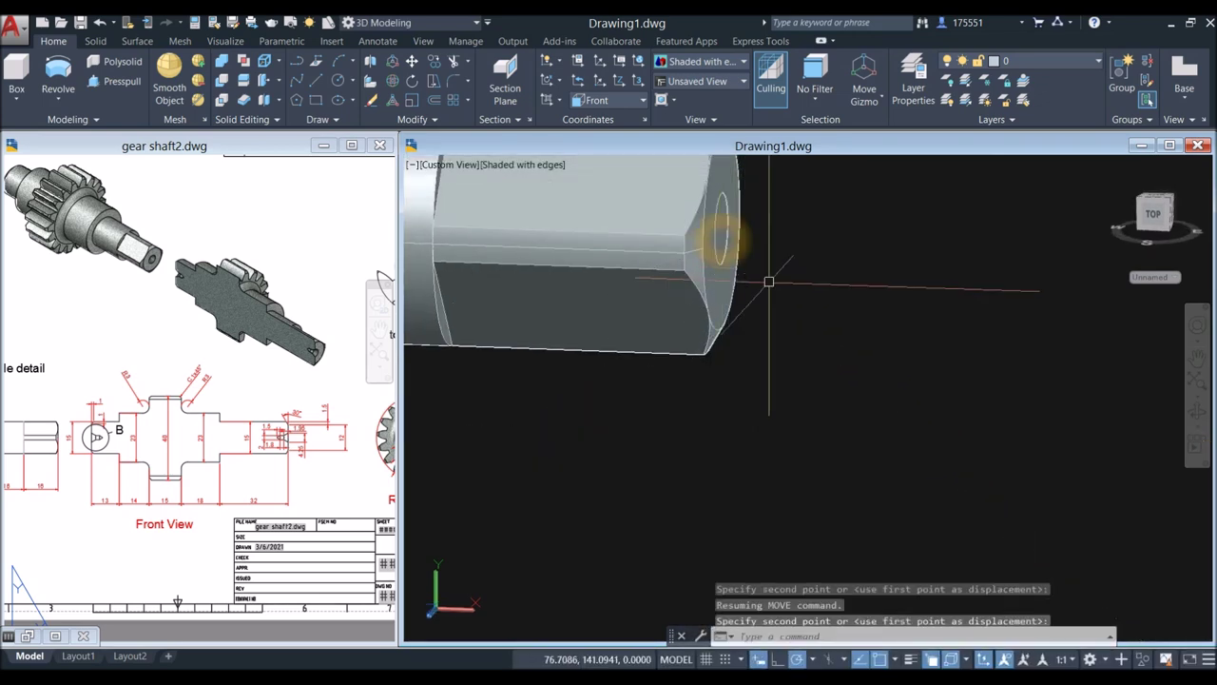
Step: Move the remaining countersink solid from the centre of its wide face to the centre of the shaft's round end face
scroll(772, 279, "down", 4)
left_click(773, 333)
left_click(847, 367)
right_click(852, 220)
left_click(889, 320)
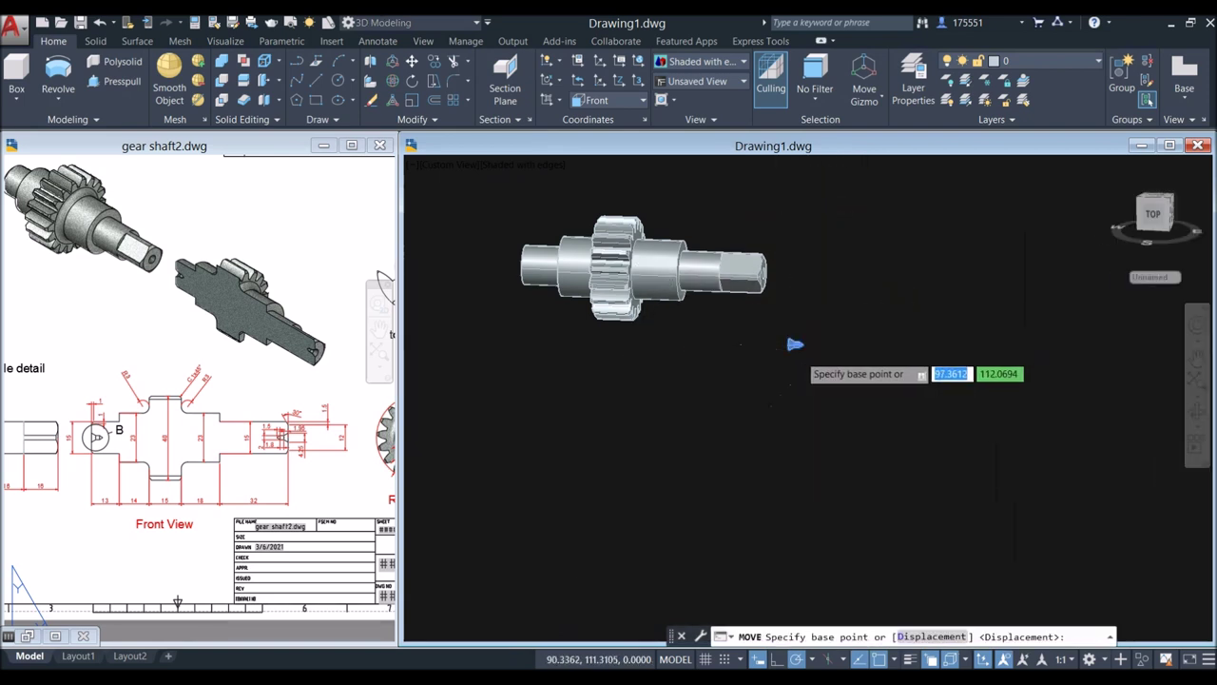
scroll(794, 342, "up", 3)
scroll(770, 344, "up", 5)
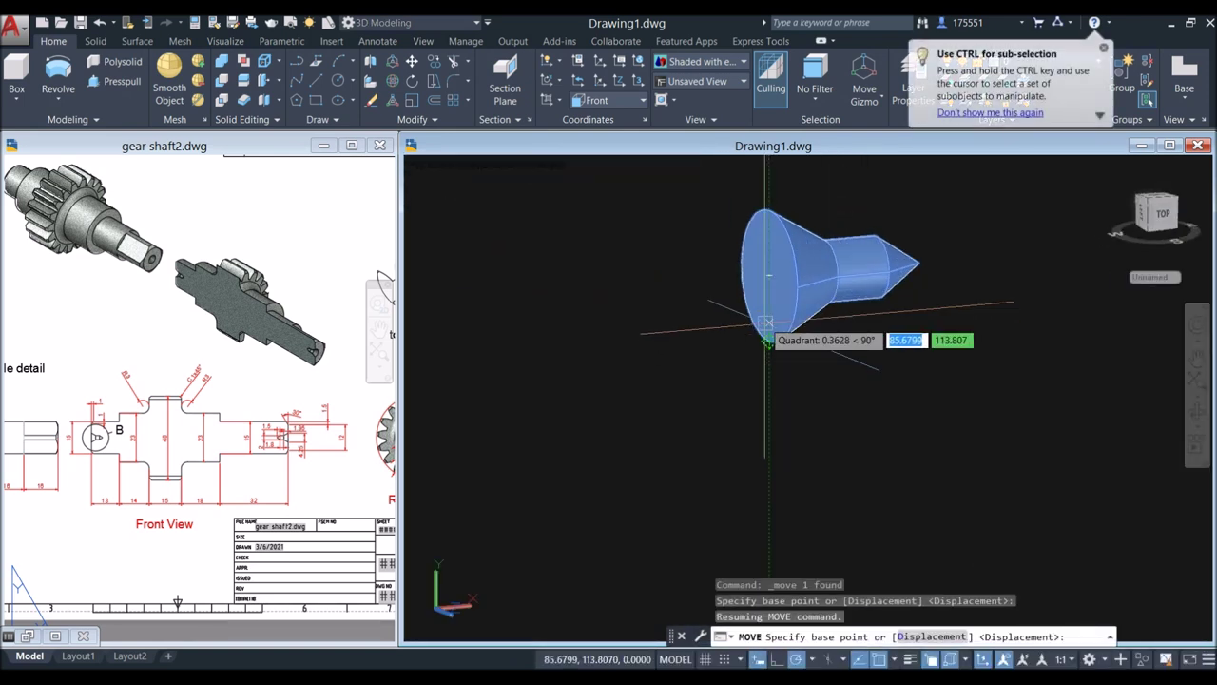
left_click(769, 275)
scroll(684, 338, "down", 2)
scroll(752, 338, "down", 5)
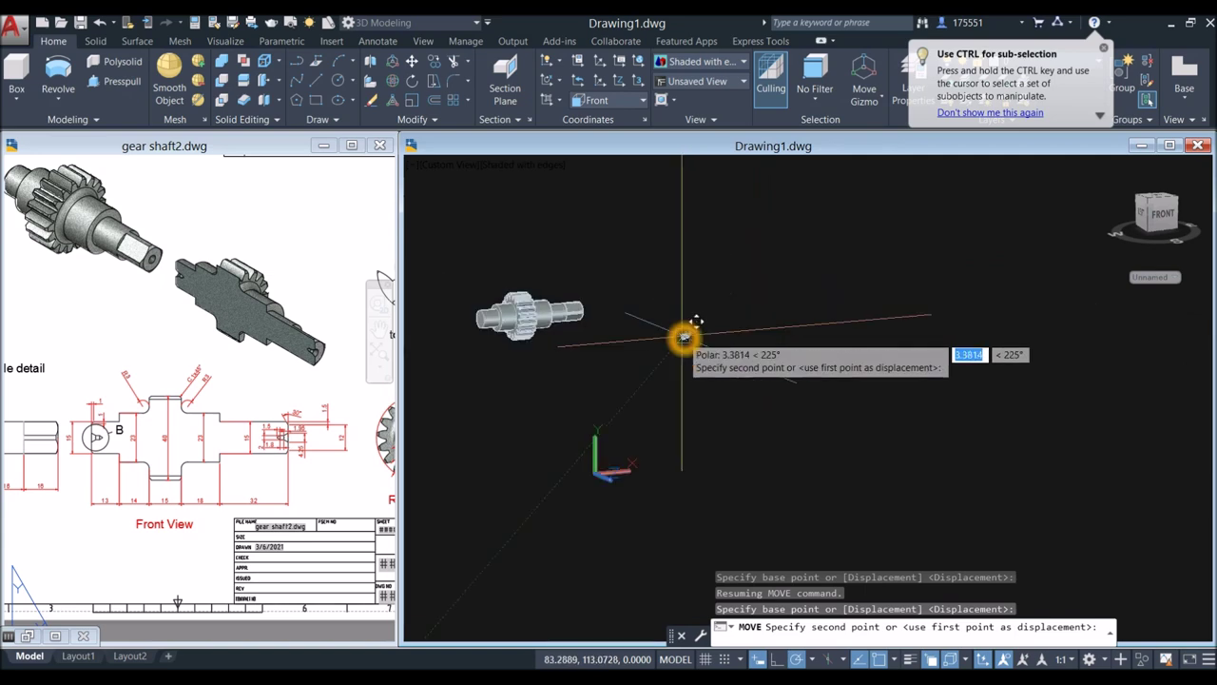
scroll(457, 342, "up", 6)
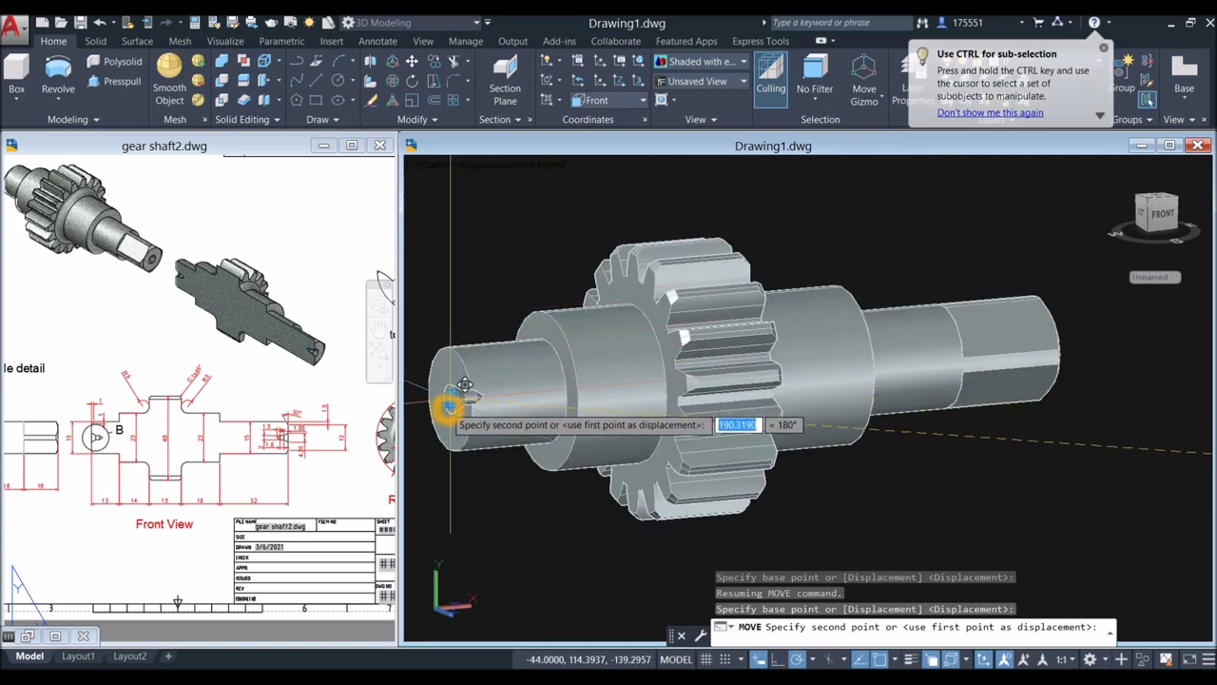
left_click(448, 405)
Step: Display the model in the X-ray visual style and check the countersink solids inside both shaft ends
left_click(473, 166)
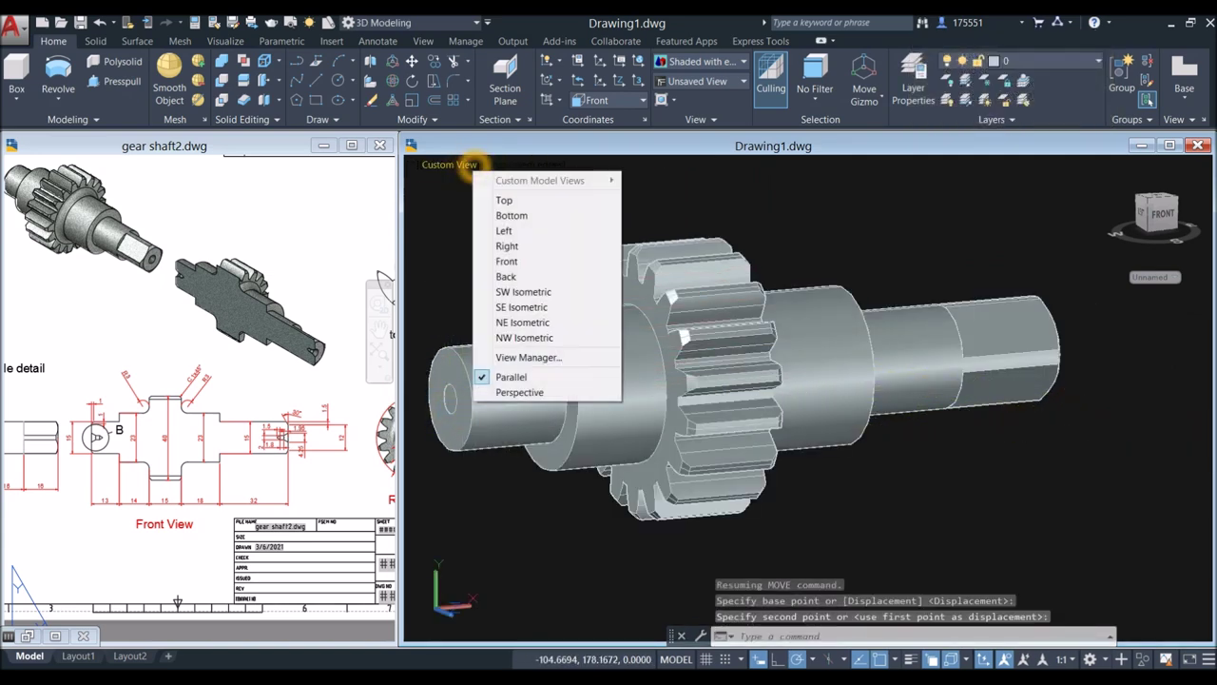
left_click(508, 173)
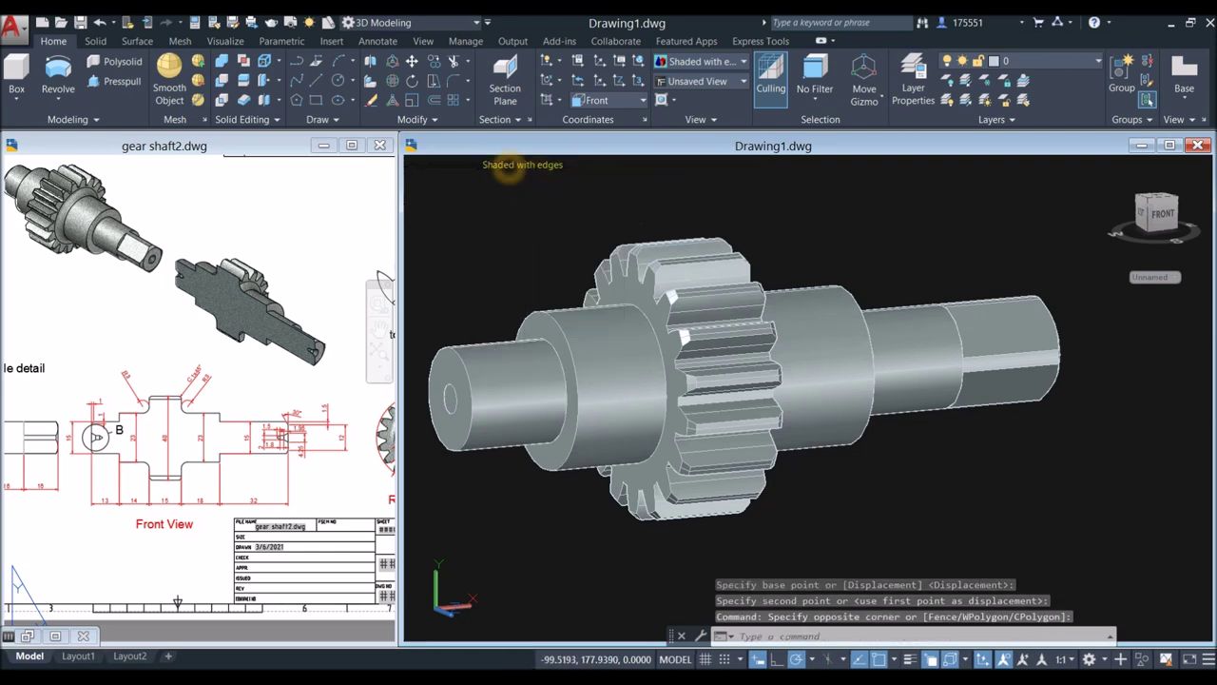
left_click(513, 166)
left_click(556, 333)
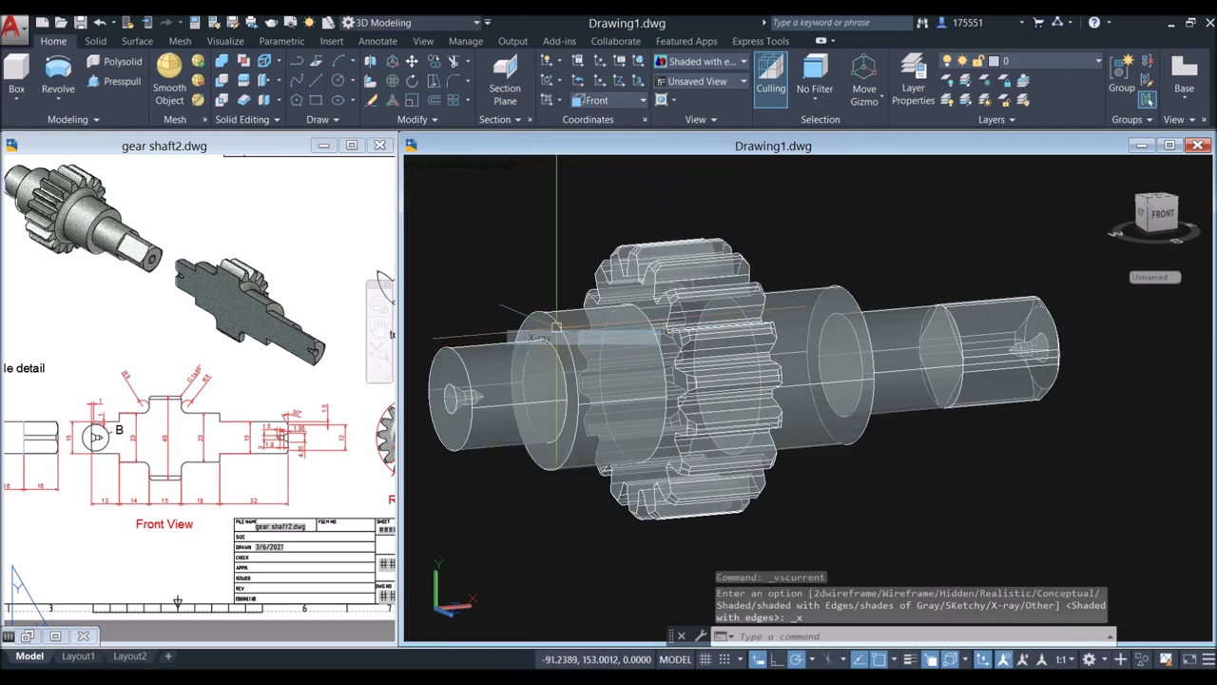
middle_click_drag(618, 319, 513, 307, "shift")
scroll(717, 348, "down", 4)
middle_click_drag(717, 348, 574, 349)
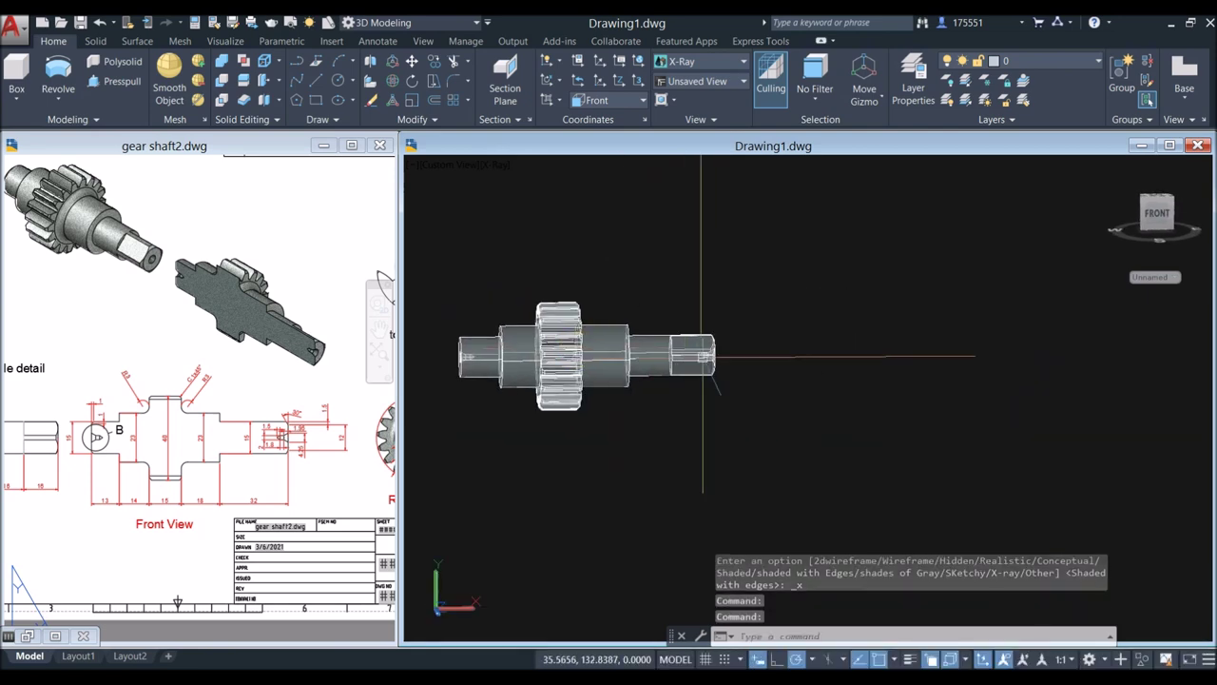
scroll(702, 356, "up", 5)
middle_click_drag(702, 357, 656, 353, "shift")
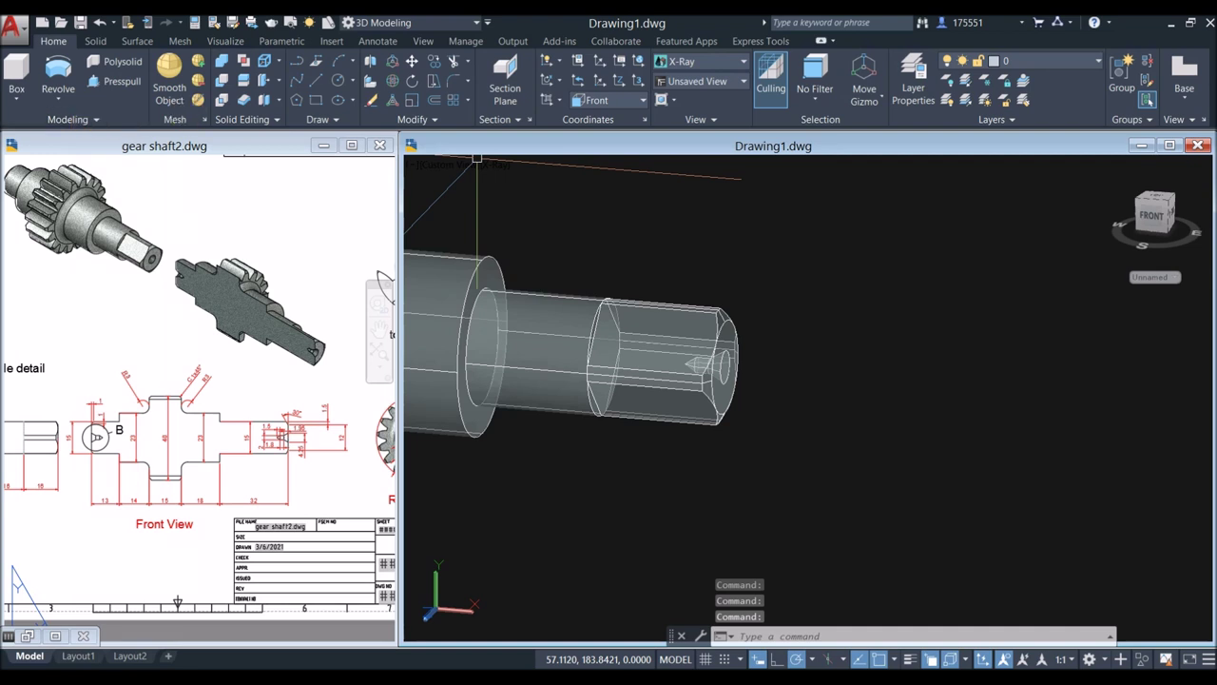
Step: Subtract the embedded countersink solid from the flat-sided end of the shaft
left_click(220, 81)
scroll(760, 323, "up", 2)
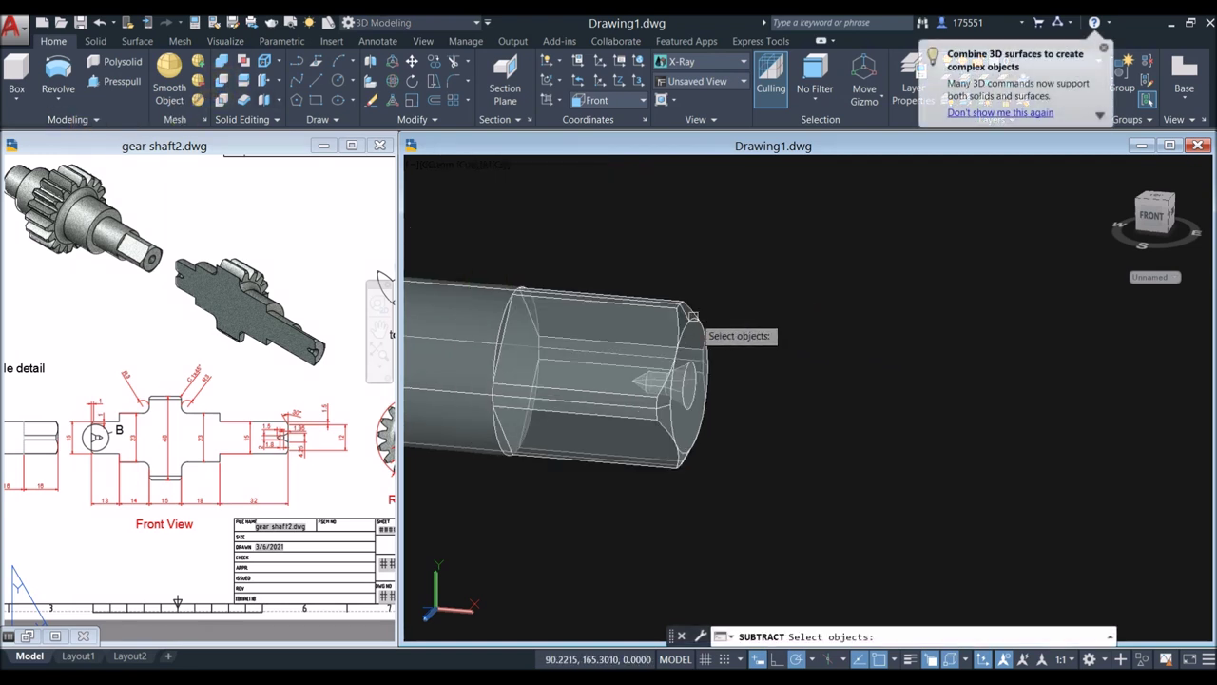
left_click(673, 320)
key("Return")
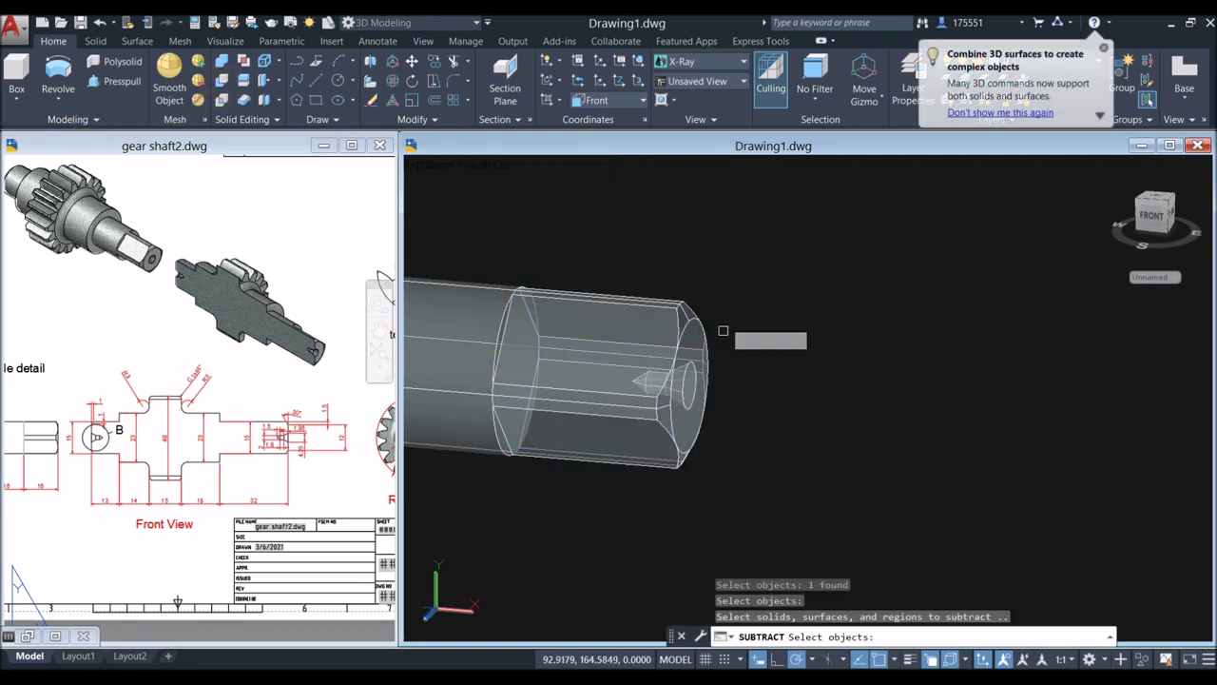
scroll(685, 381, "up", 5)
left_click(701, 363)
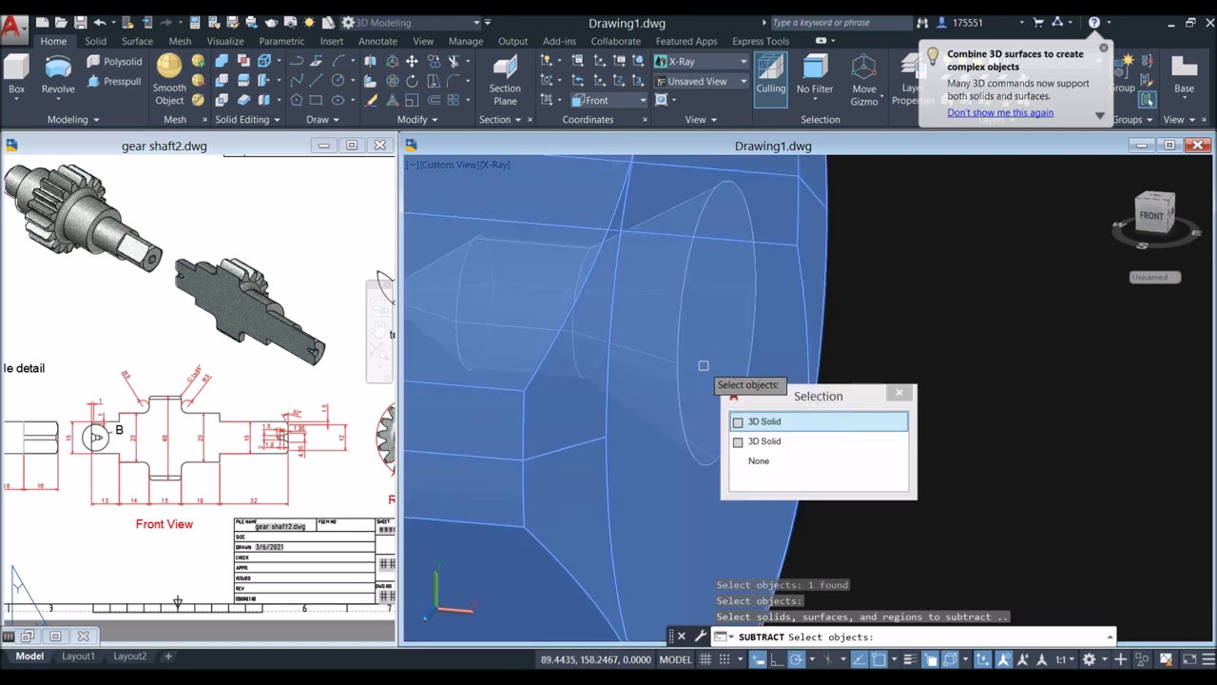
left_click(764, 441)
key("Return")
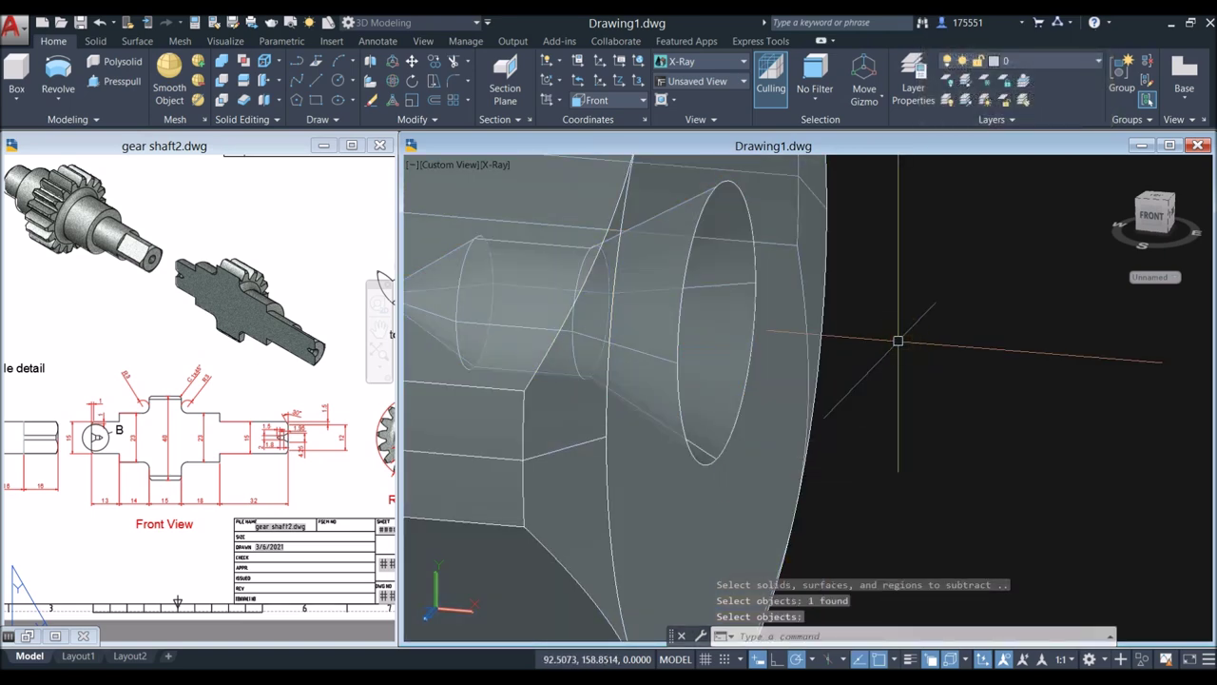
Step: Set the visual style to Shades of Gray and inspect the countersunk hole in the flat-sided shaft end
left_click(494, 166)
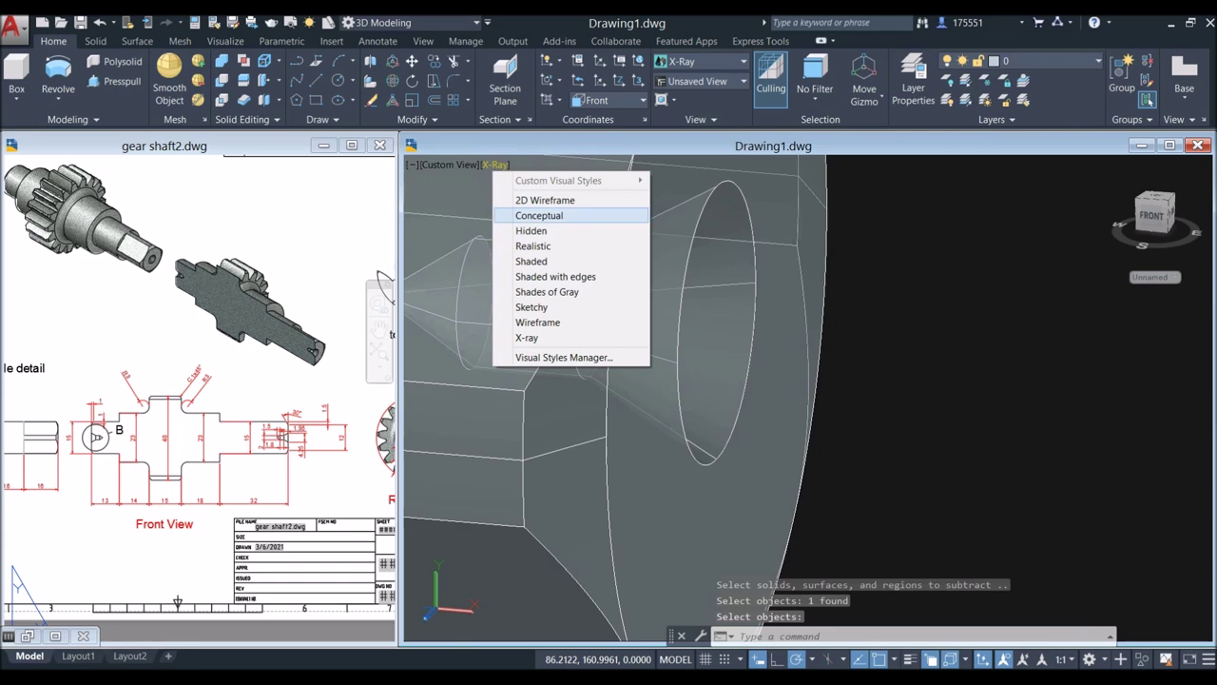
left_click(547, 292)
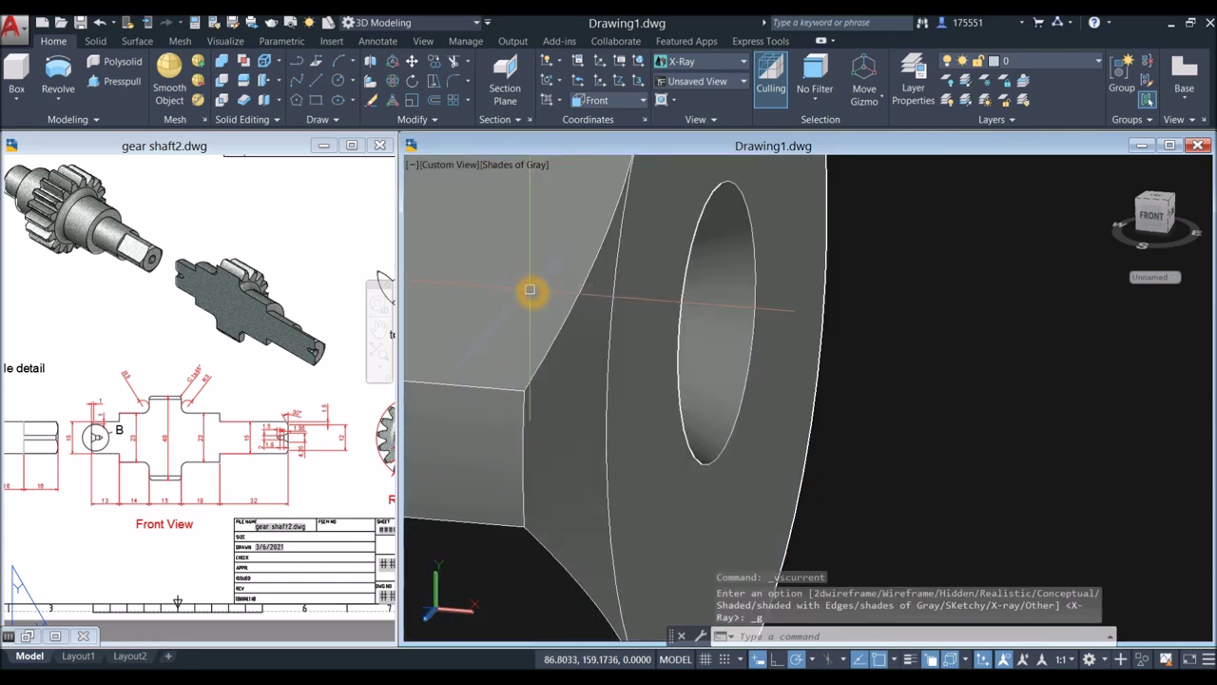
middle_click_drag(800, 312, 761, 318, "shift")
scroll(760, 318, "down", 5)
middle_click_drag(896, 320, 833, 287, "shift")
Step: Subtract the other countersink solid from the round end of the shaft and inspect the resulting hole
scroll(619, 310, "down", 5)
middle_click_drag(599, 329, 644, 270, "shift")
scroll(483, 301, "up", 6)
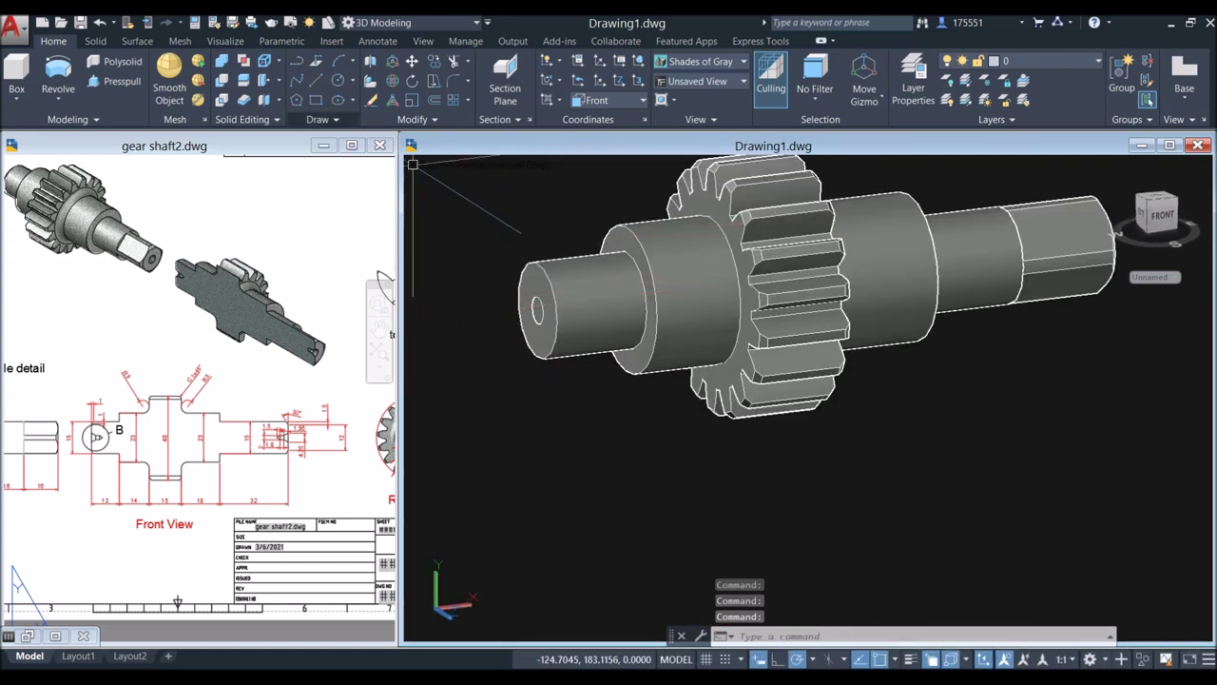
left_click(221, 80)
scroll(454, 301, "up", 4)
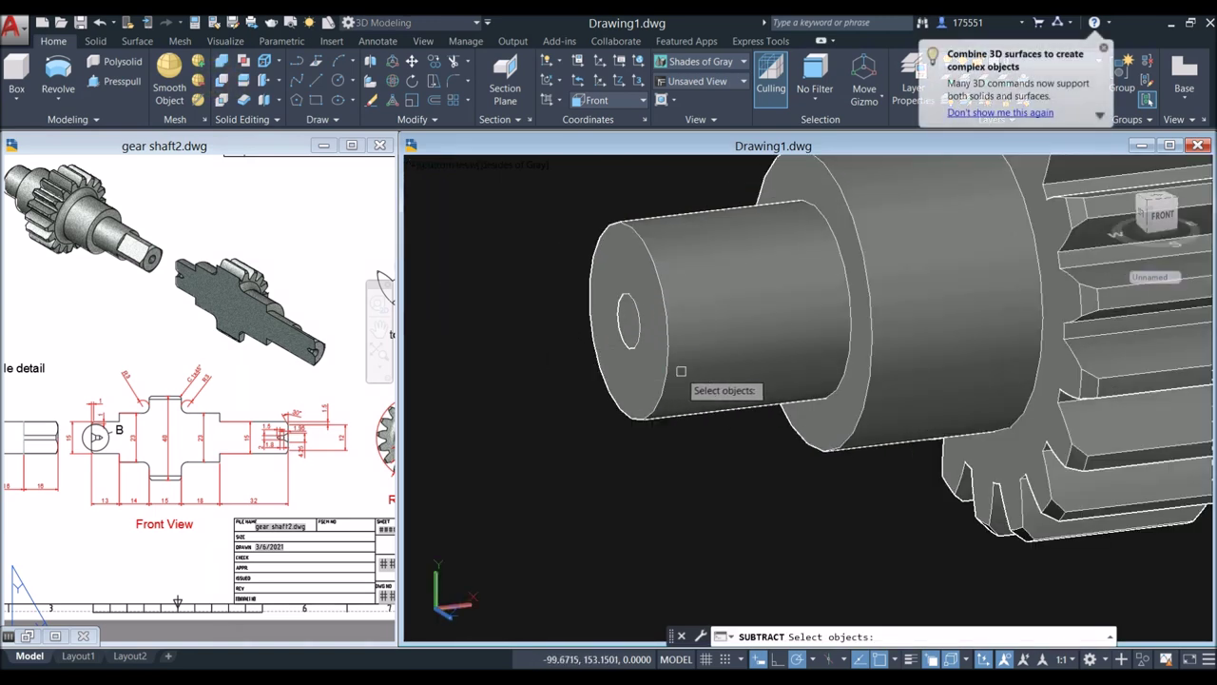
left_click(666, 359)
key("Return")
scroll(622, 319, "up", 5)
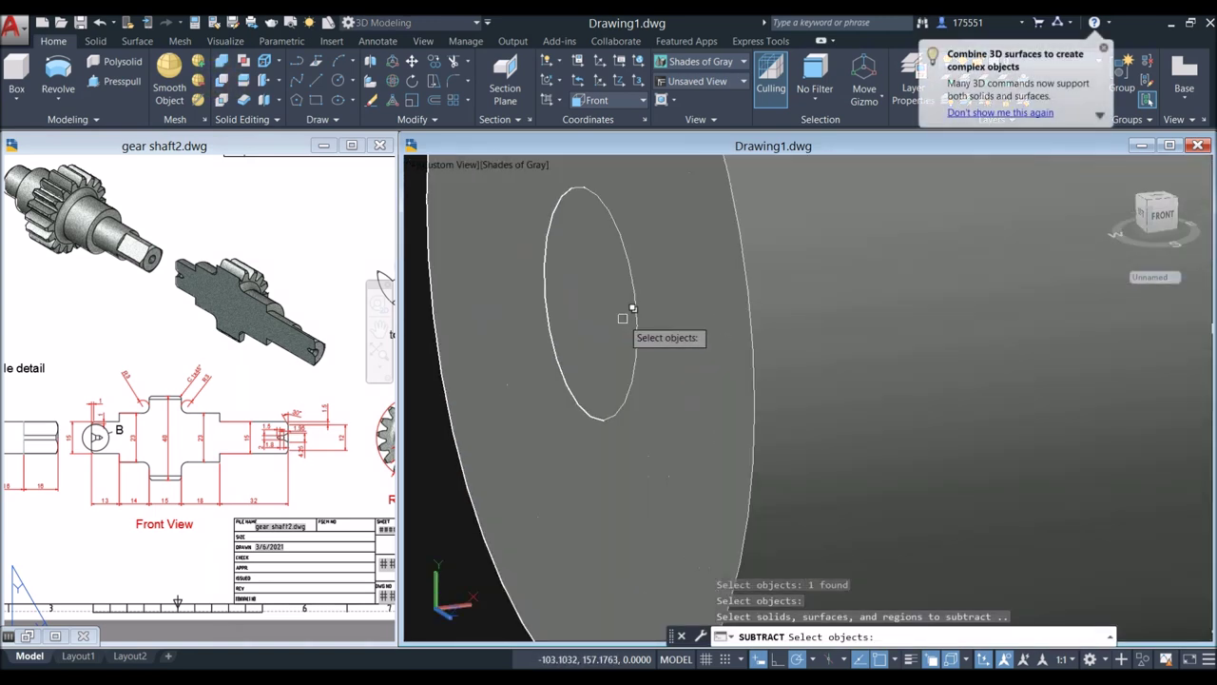
left_click(613, 317)
left_click(652, 371)
scroll(614, 307, "down", 8)
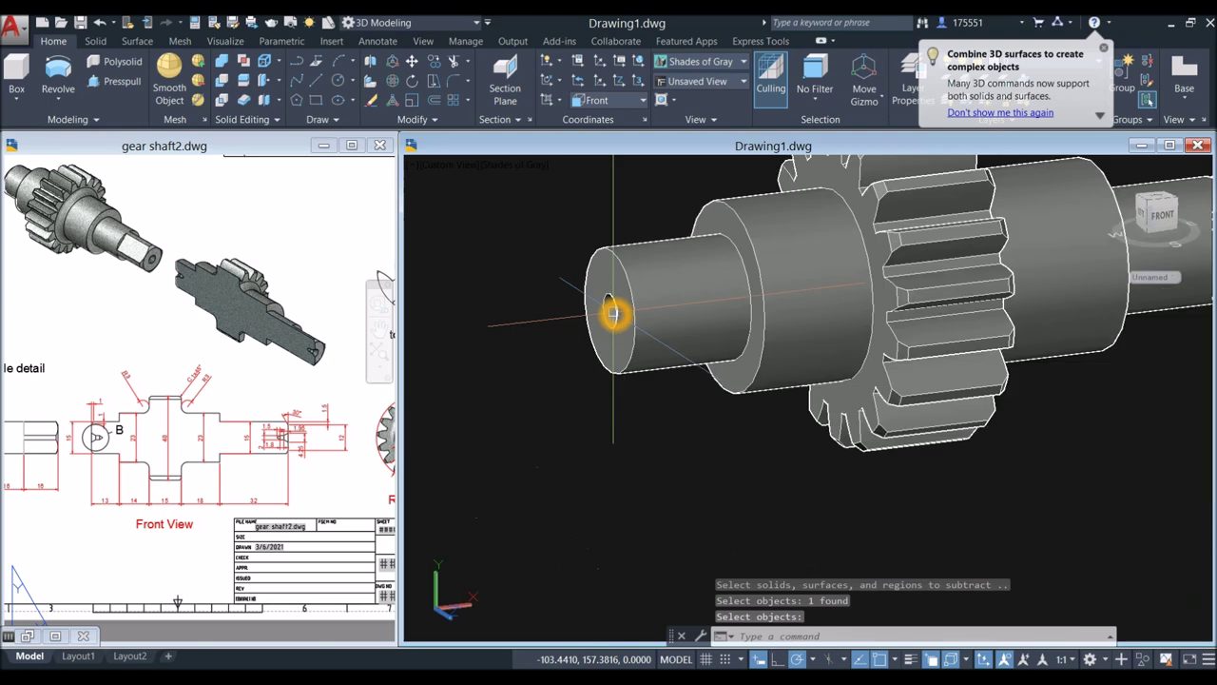
mouse_move(456, 342)
middle_mouse_down("shift")
mouse_move(731, 285)
mouse_move(476, 344)
middle_mouse_up("shift")
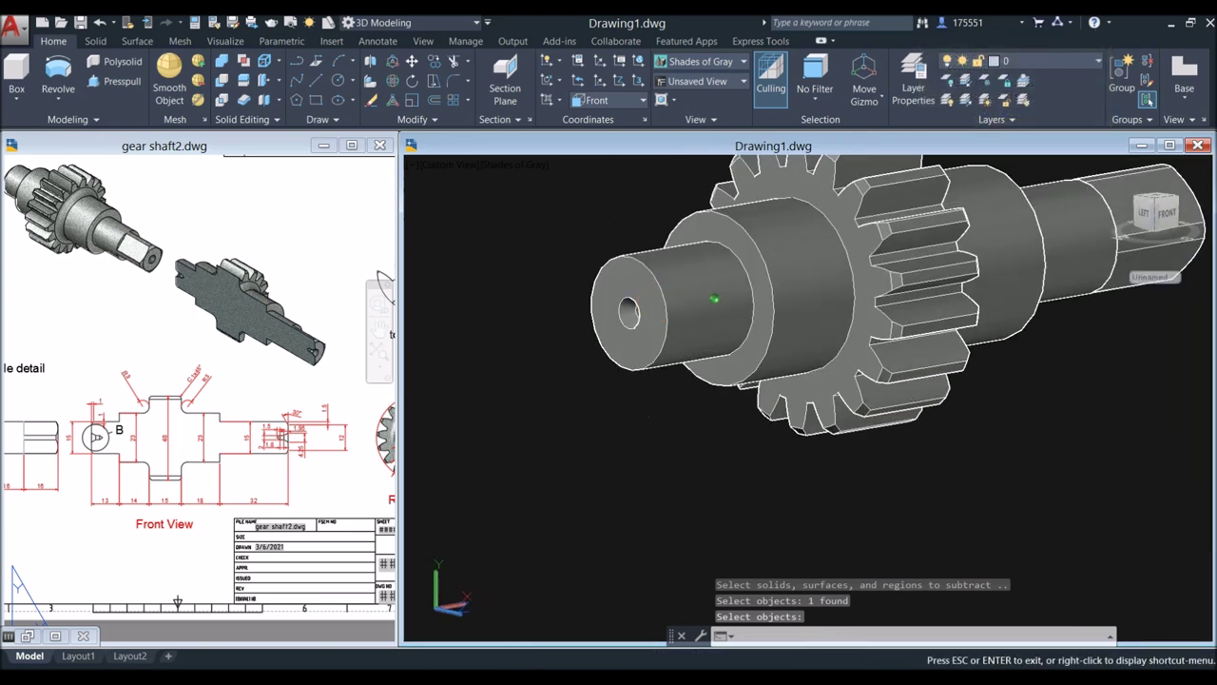
key("Return")
Step: Check the fillet and chamfer callouts beside the gear in the front view of gear shaft2.dwg
left_click(345, 373)
scroll(332, 390, "down", 4)
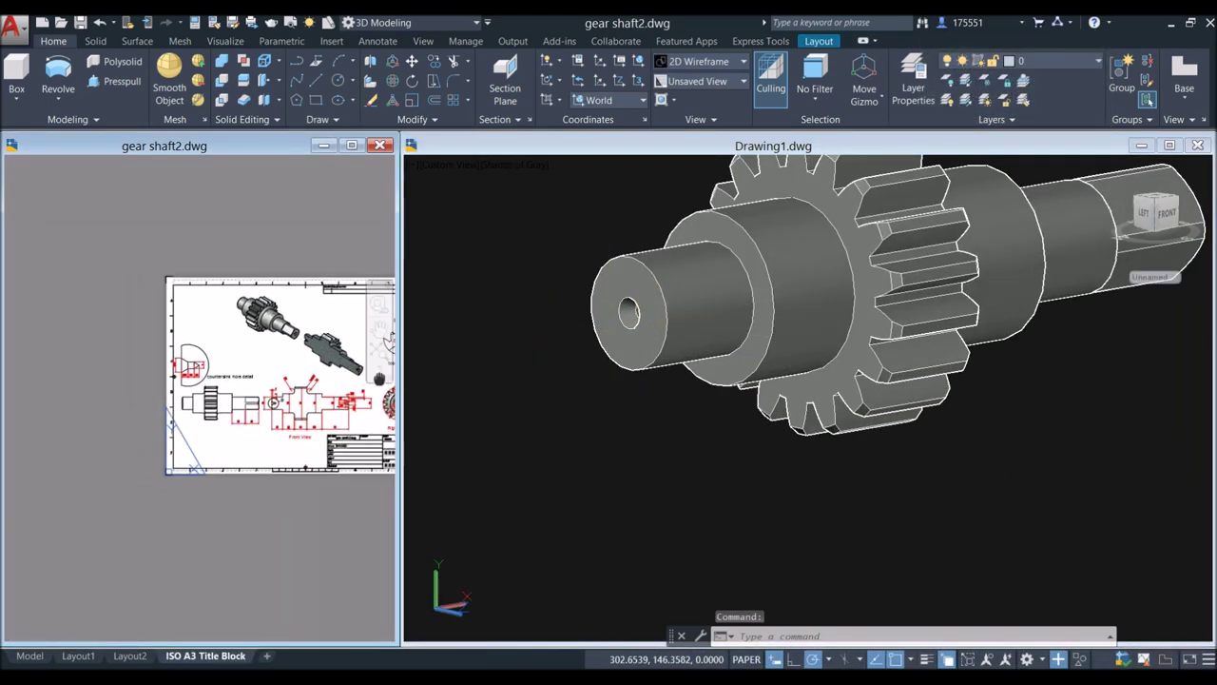
scroll(323, 404, "up", 10)
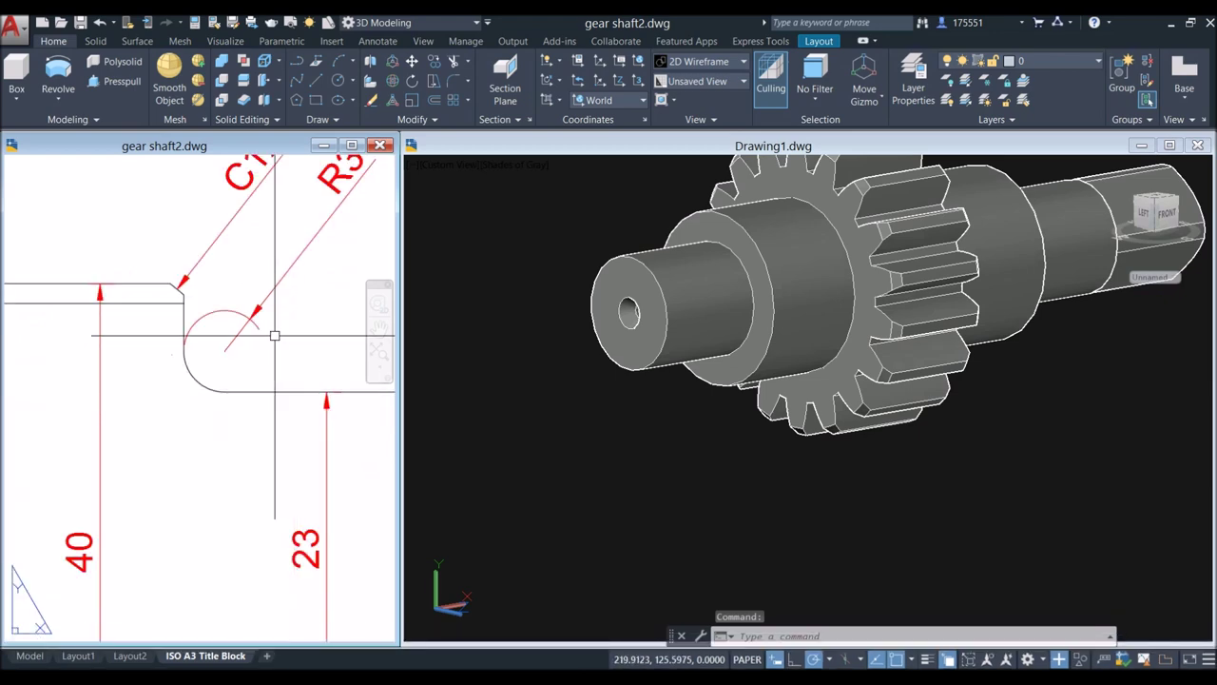
scroll(268, 309, "down", 5)
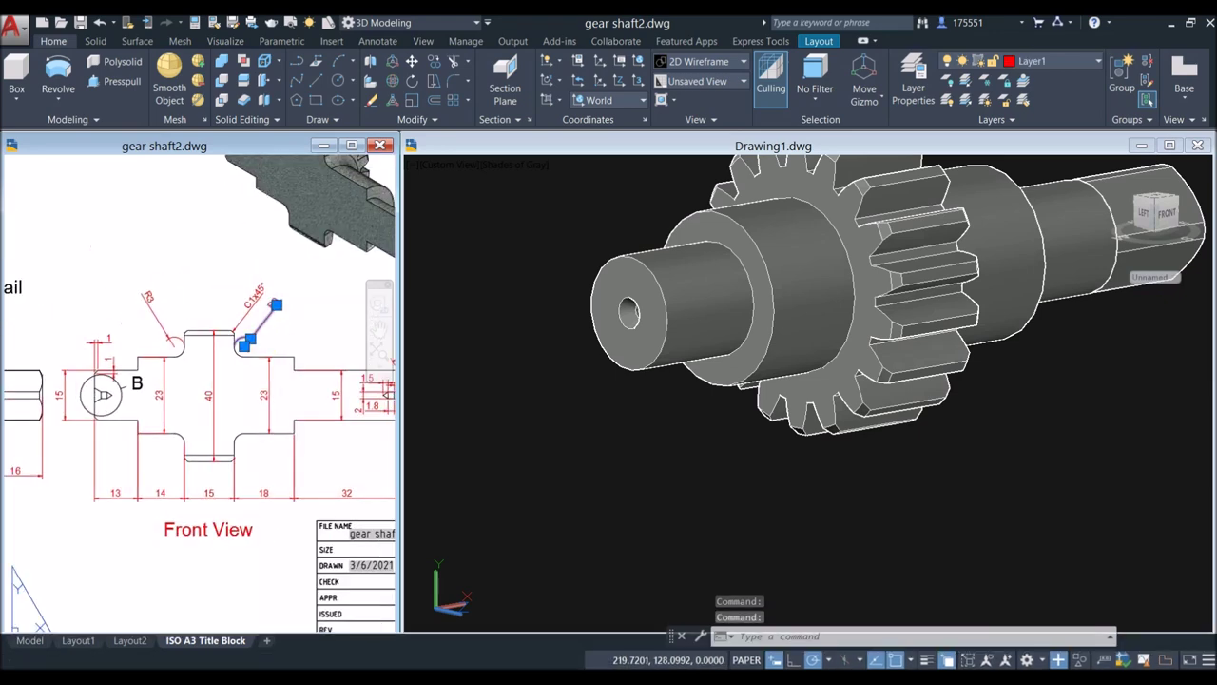
key("Escape")
left_click(550, 398)
middle_click_drag(571, 383, 516, 389)
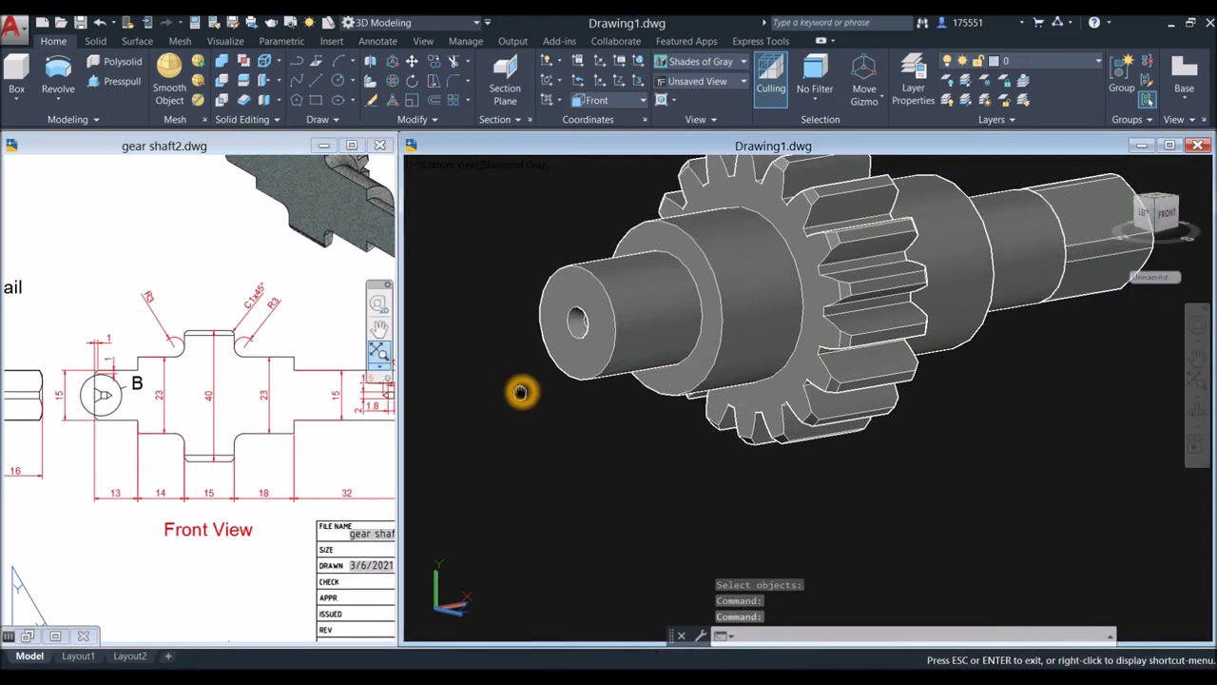
left_click(95, 41)
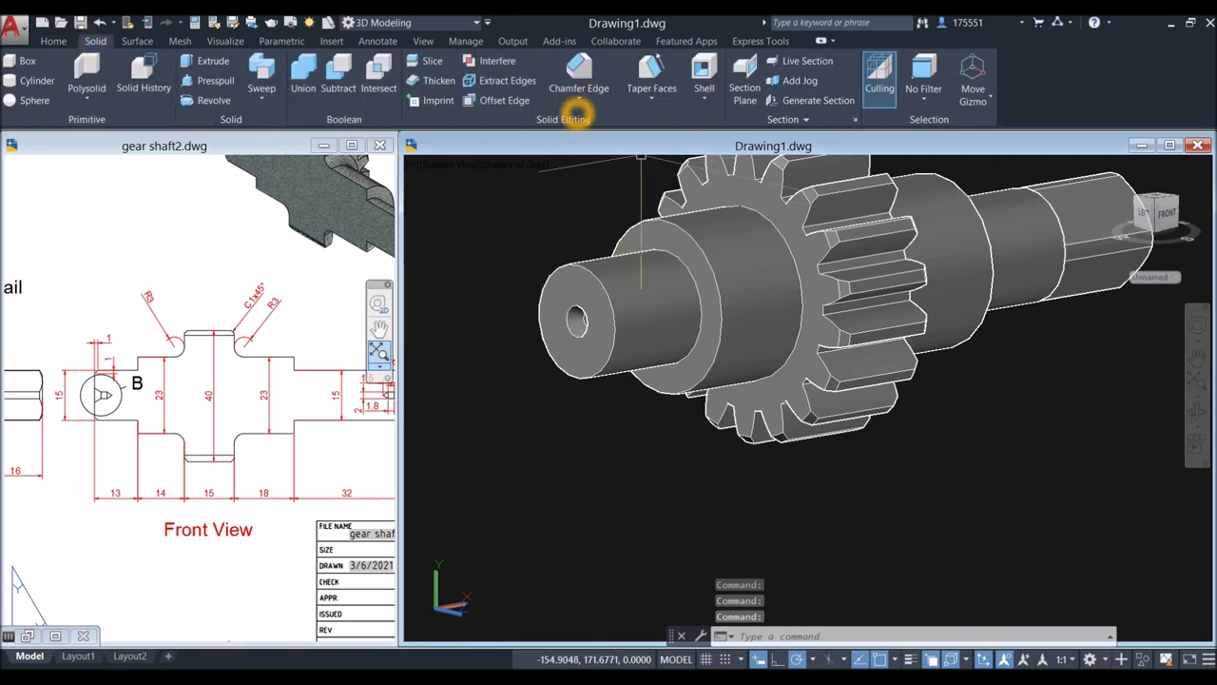
left_click(578, 99)
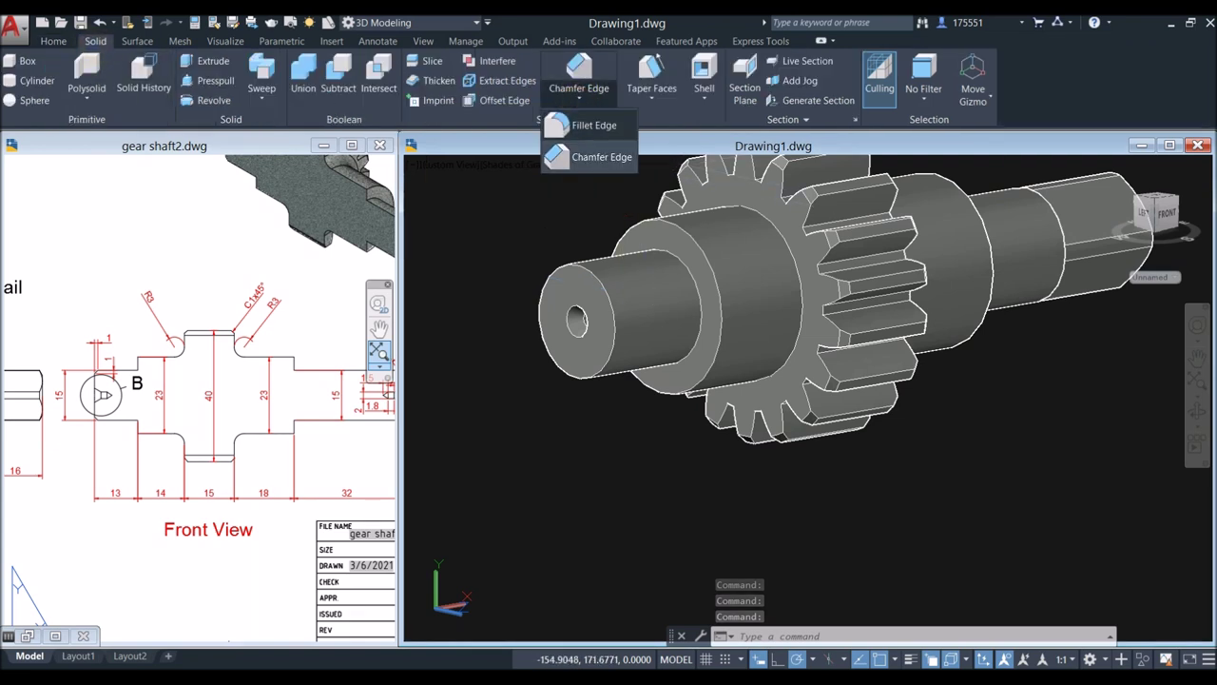
left_click(593, 123)
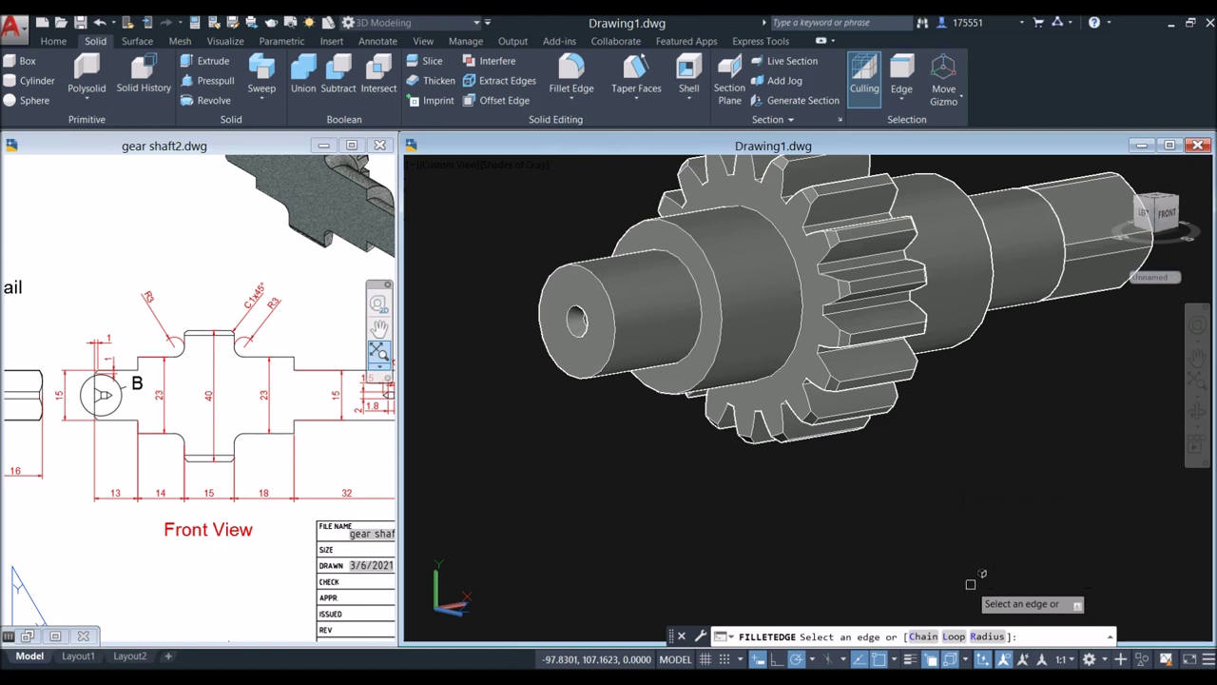
left_click(986, 636)
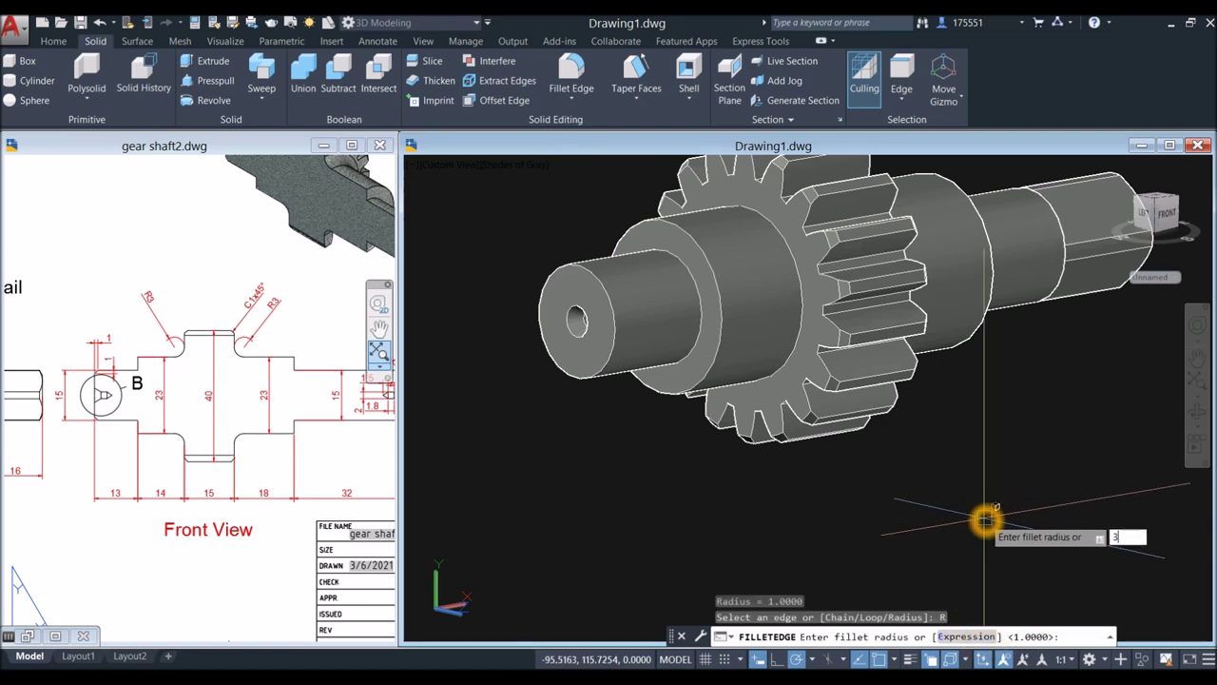
key("Return")
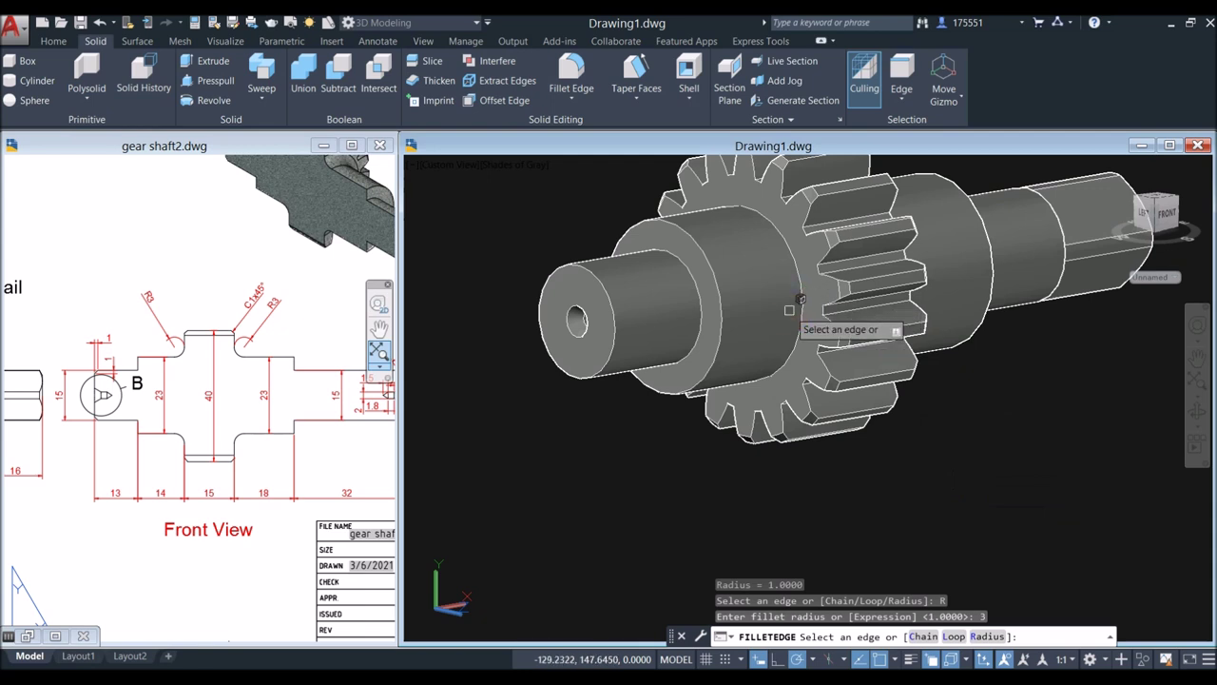
key("Escape")
scroll(791, 315, "down", 3)
middle_click_drag(791, 315, 733, 358)
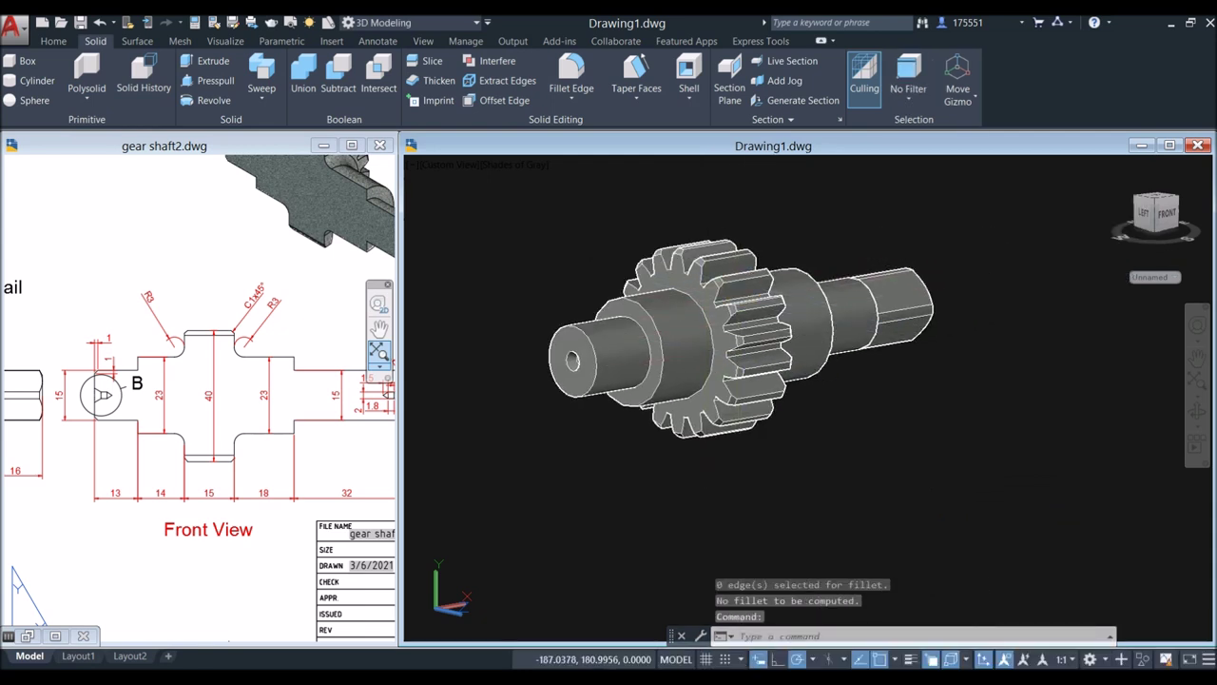
Step: Union all the gear and shaft solids into a single solid
left_click(303, 81)
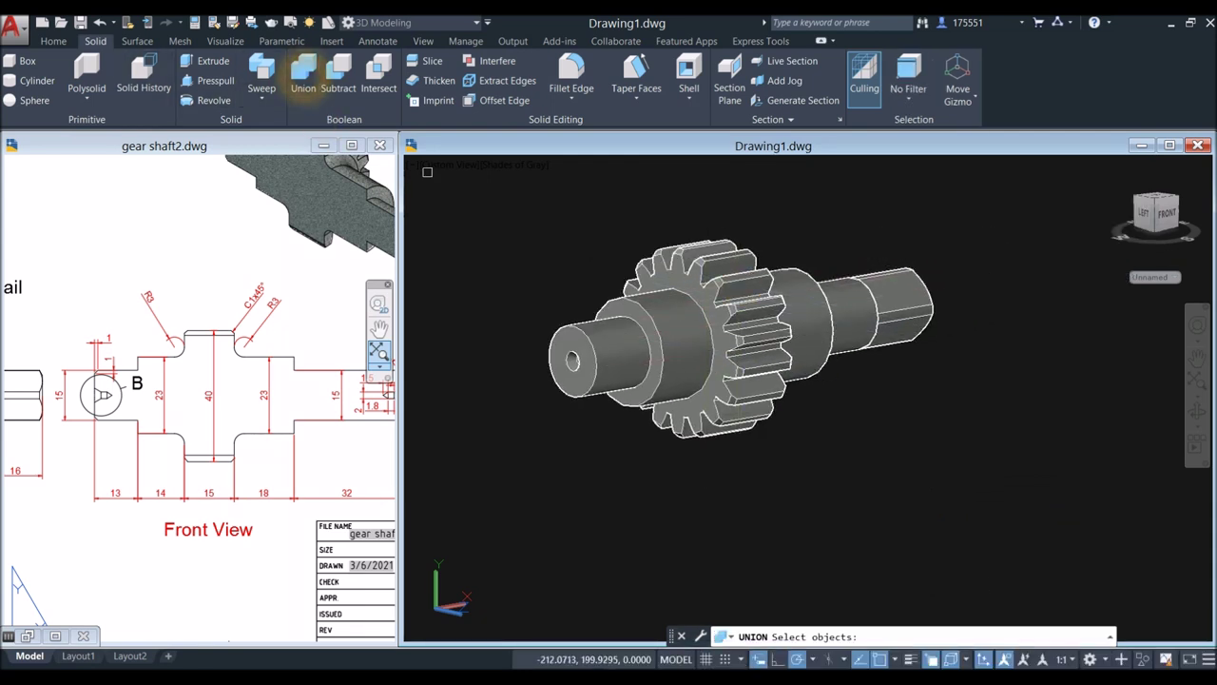
left_click(495, 179)
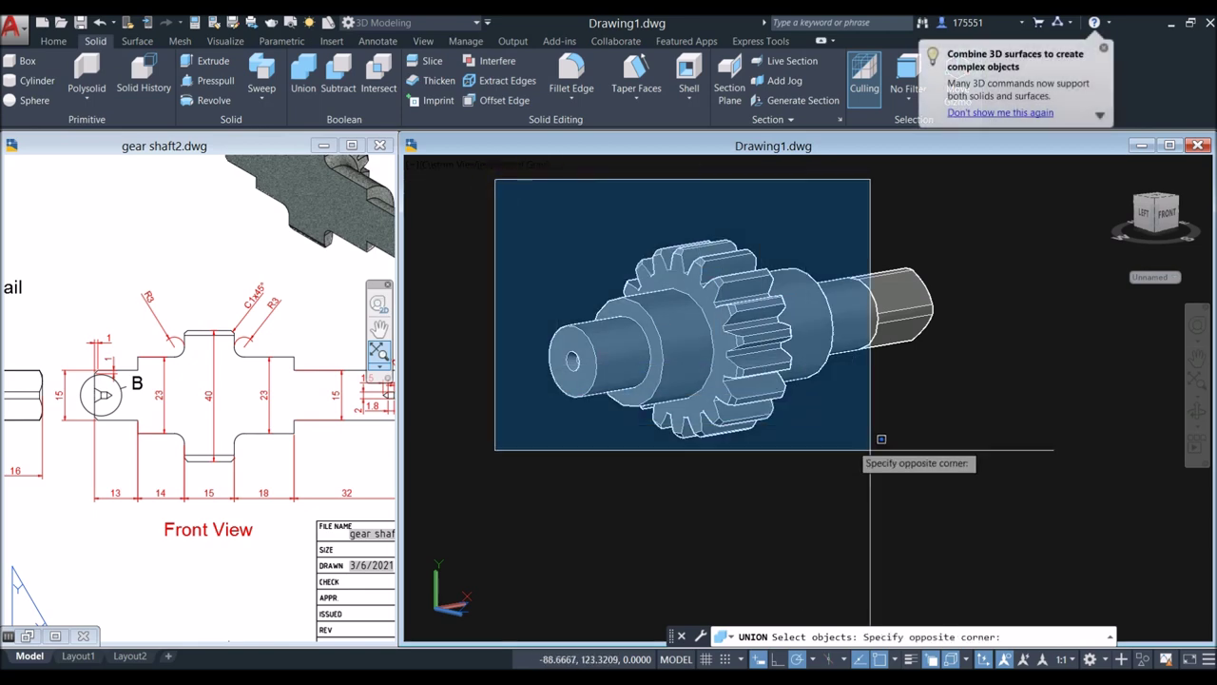
left_click(989, 483)
right_click(898, 397)
left_click(756, 343)
key("Escape")
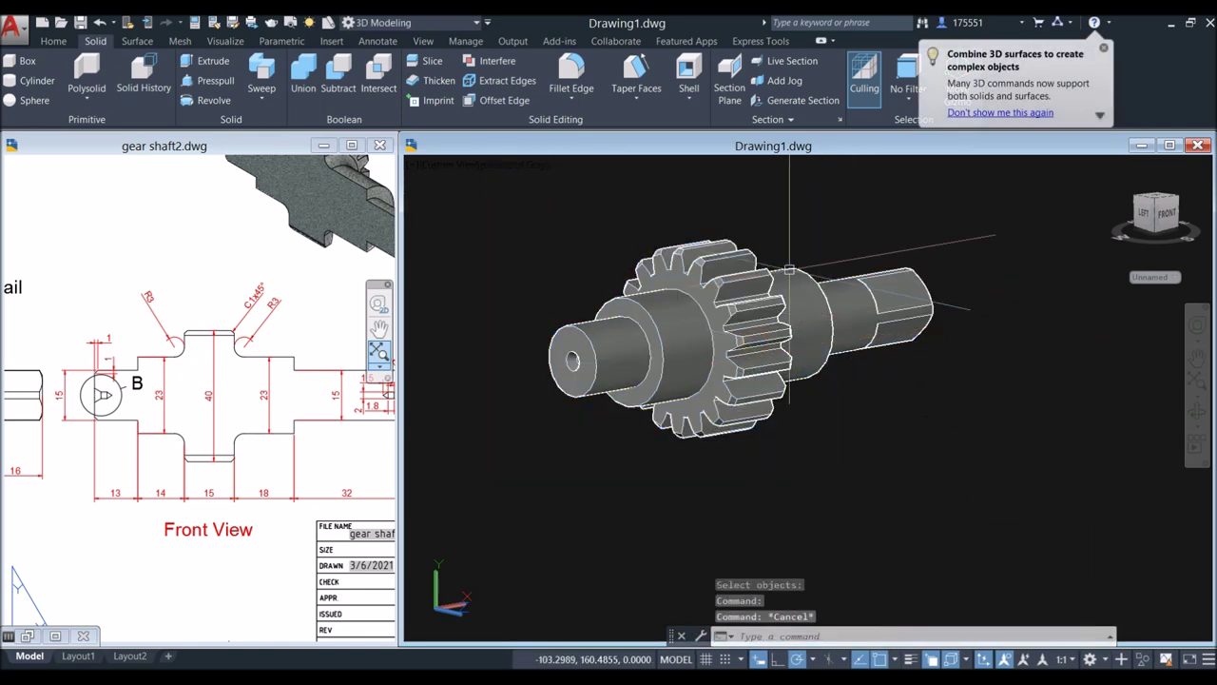
Step: Fillet the edges where the shaft shoulders meet both side faces of the gear with radius 3
left_click(569, 71)
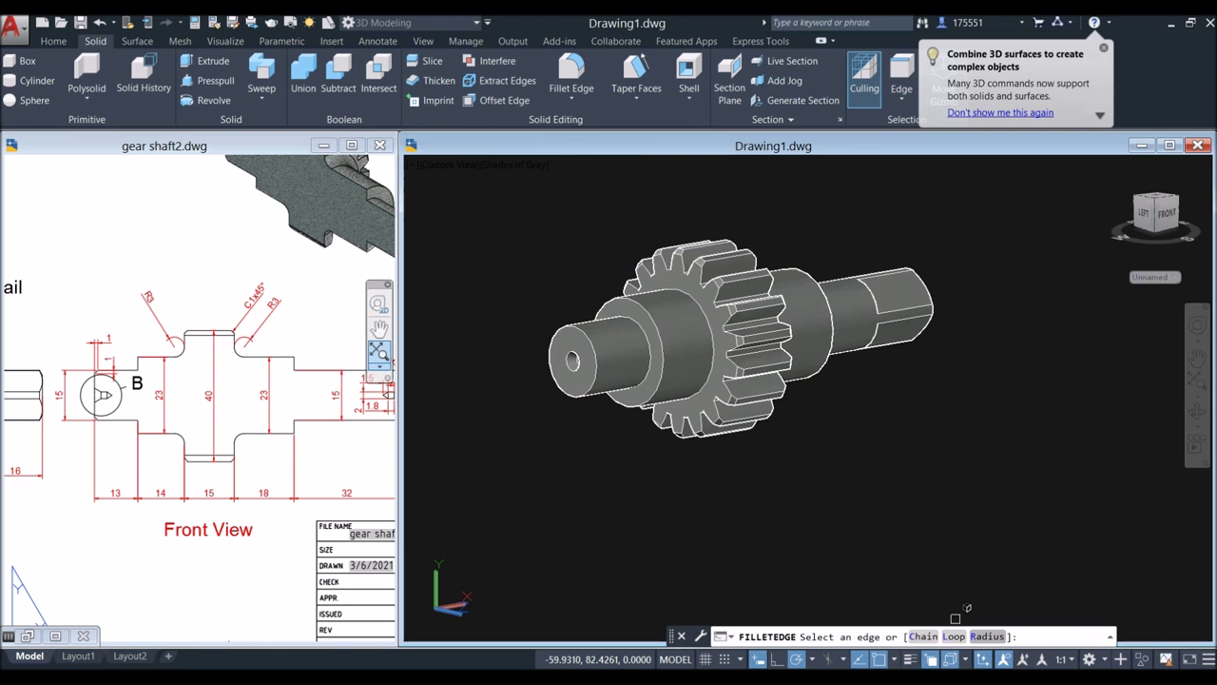
left_click(987, 637)
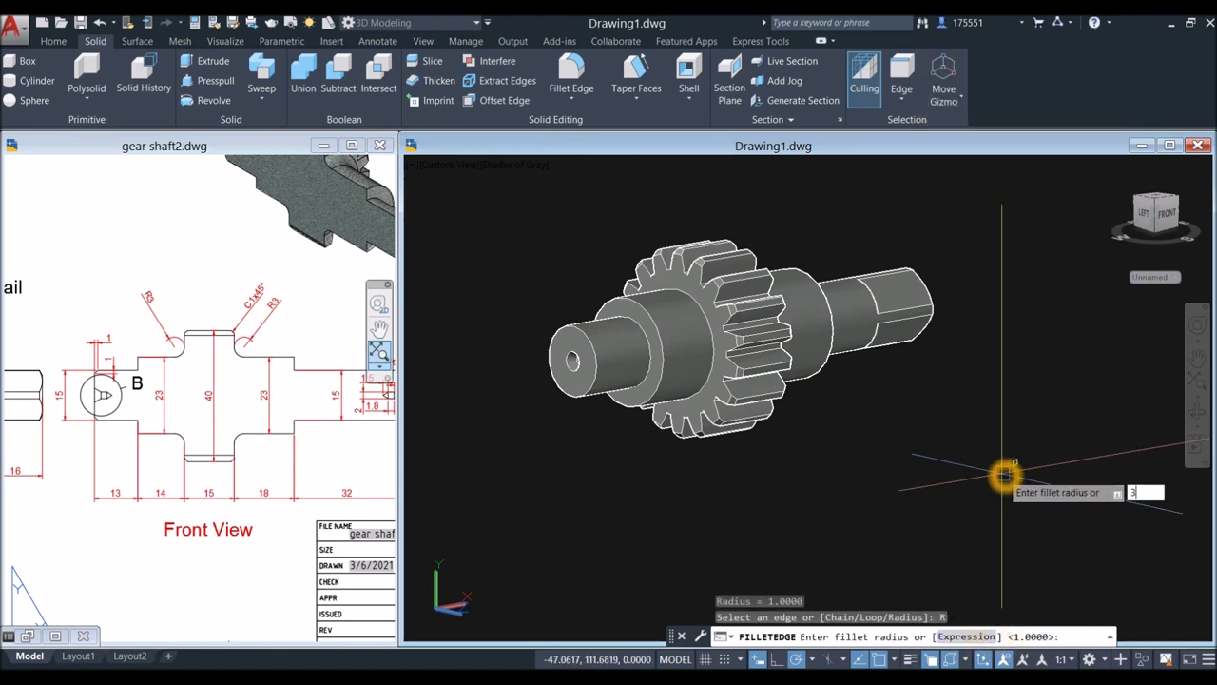
type("3")
key("Return")
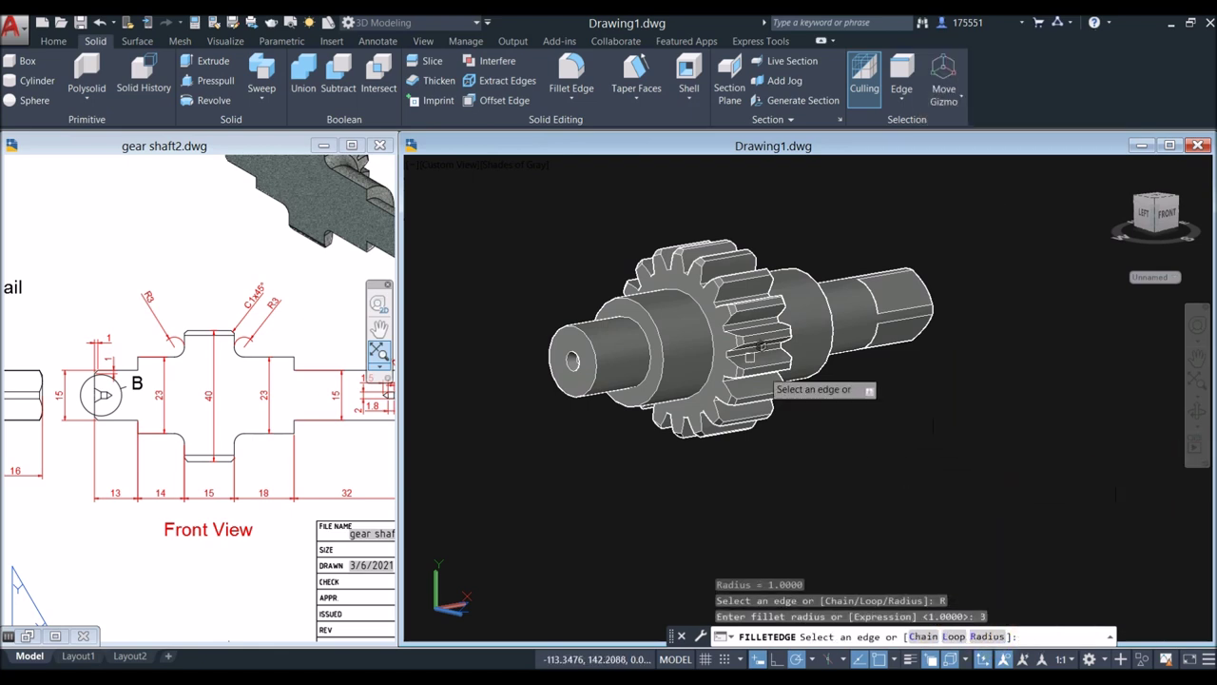
left_click(714, 339)
middle_click_drag(714, 338, 726, 281, "shift")
left_click(718, 295)
right_click(781, 255)
left_click(808, 251)
right_click(809, 255)
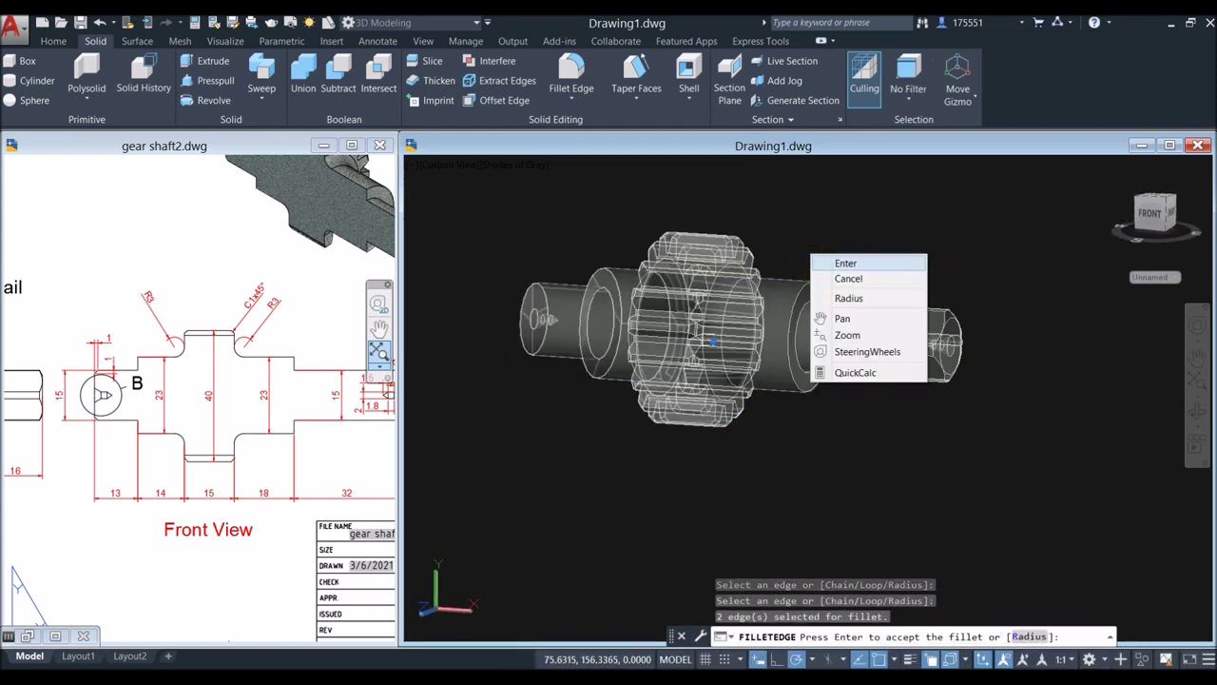
left_click(835, 263)
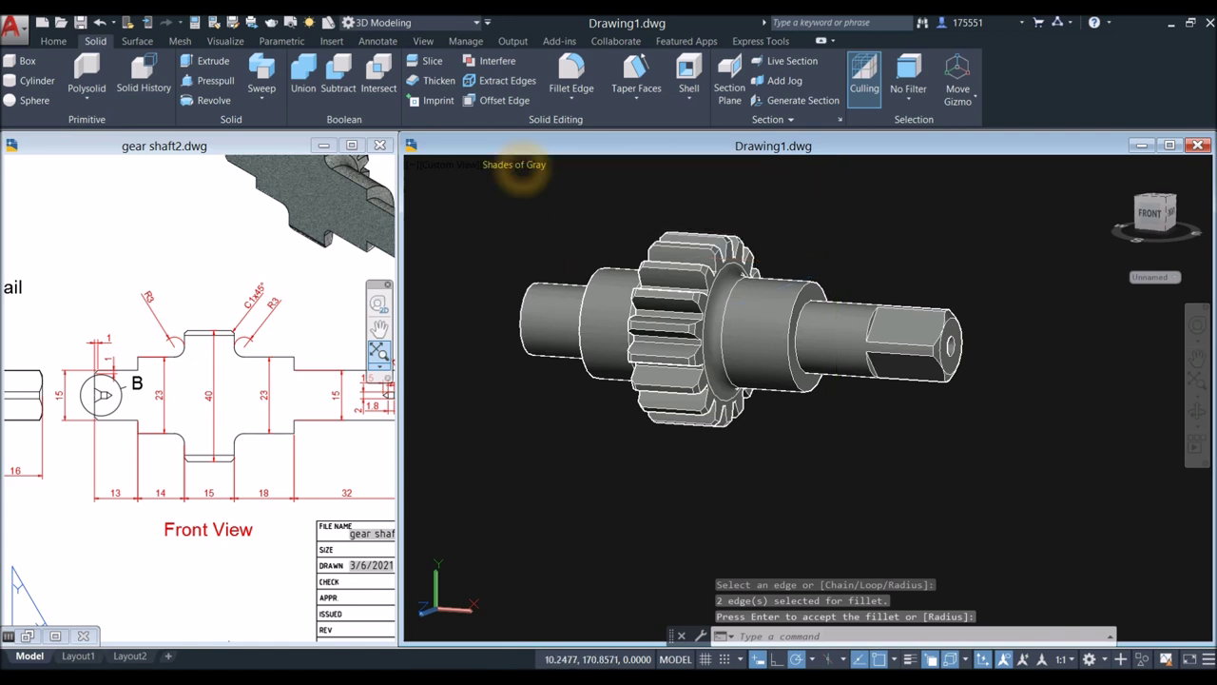
Step: Set the visual style to Realistic and orbit to inspect the fillet beside the gear
left_click(521, 165)
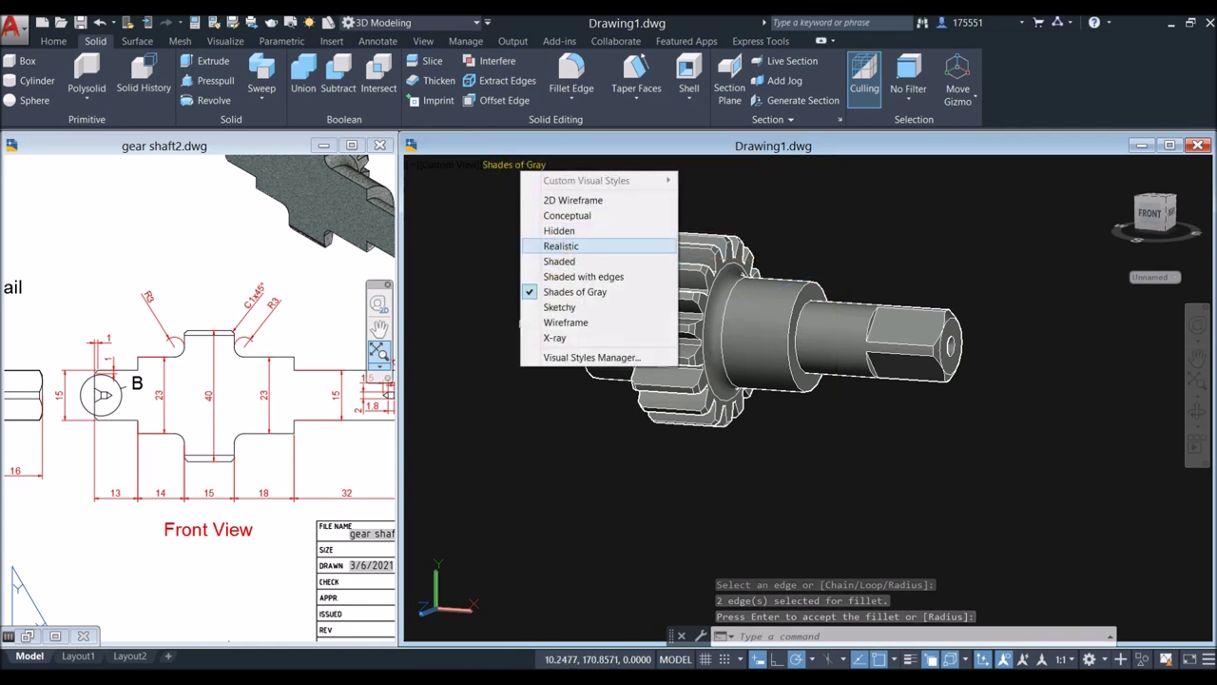
left_click(561, 245)
middle_click_drag(573, 249, 701, 263, "shift")
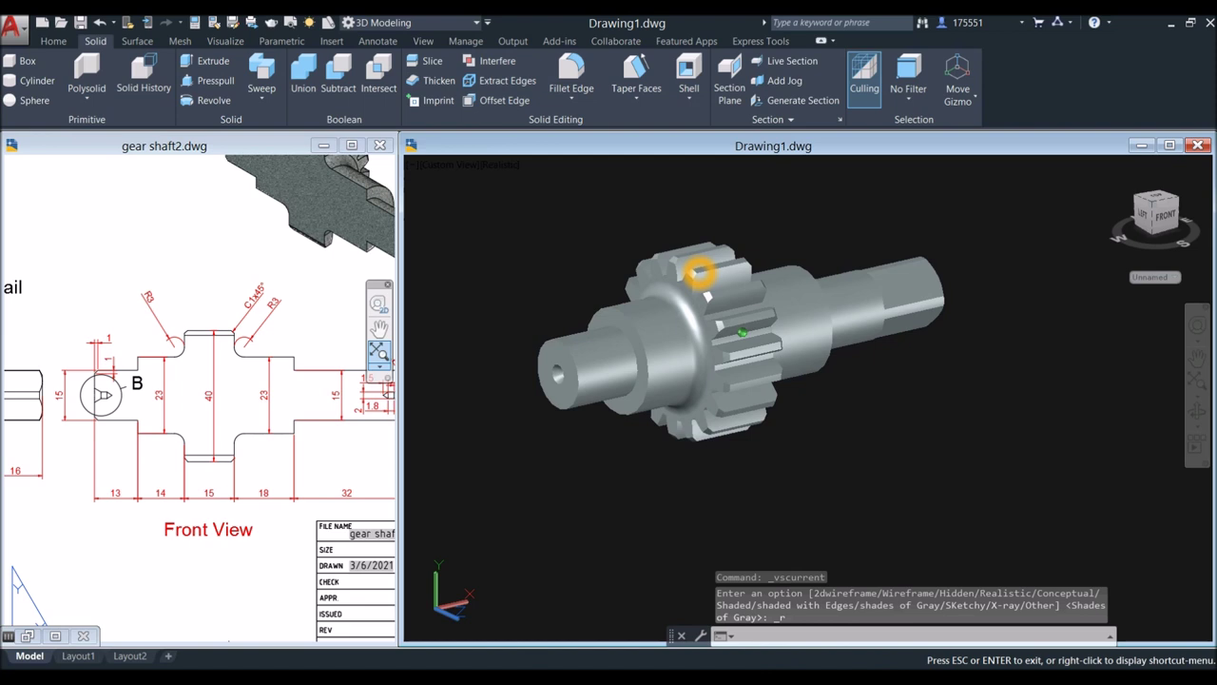
Step: Examine the chamfer dimensions at the round shaft end in the front view of gear shaft2.dwg
left_click(286, 401)
double_click(285, 400)
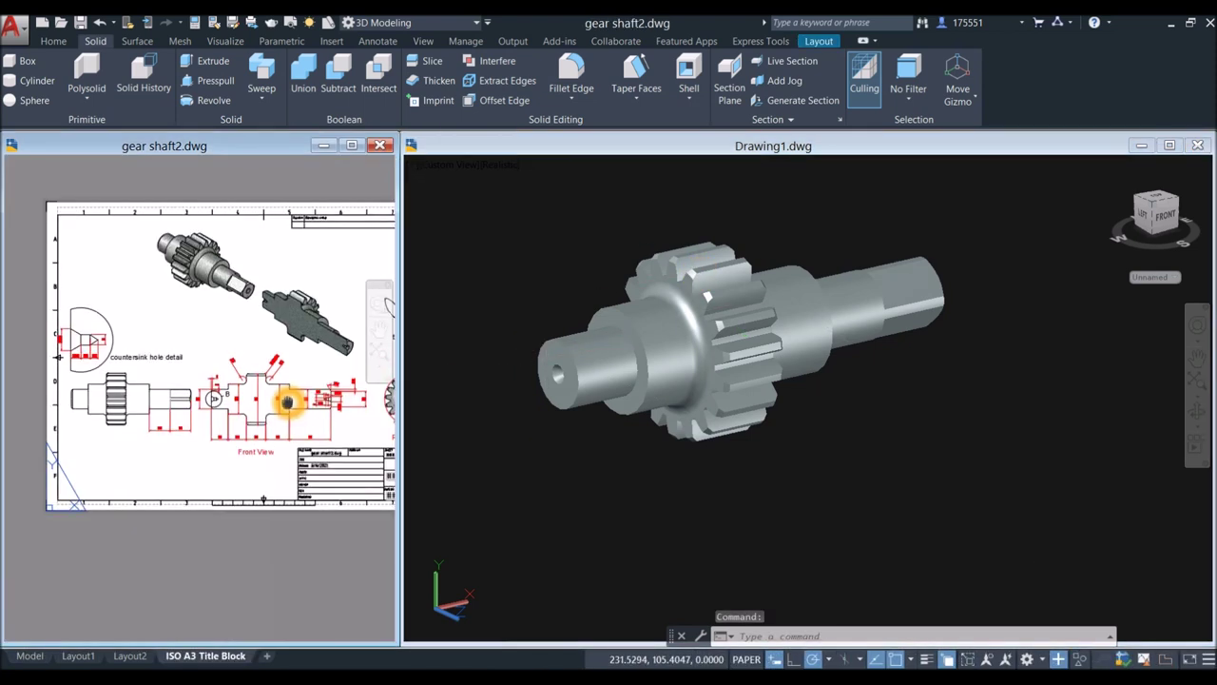
middle_click_drag(285, 401, 267, 411)
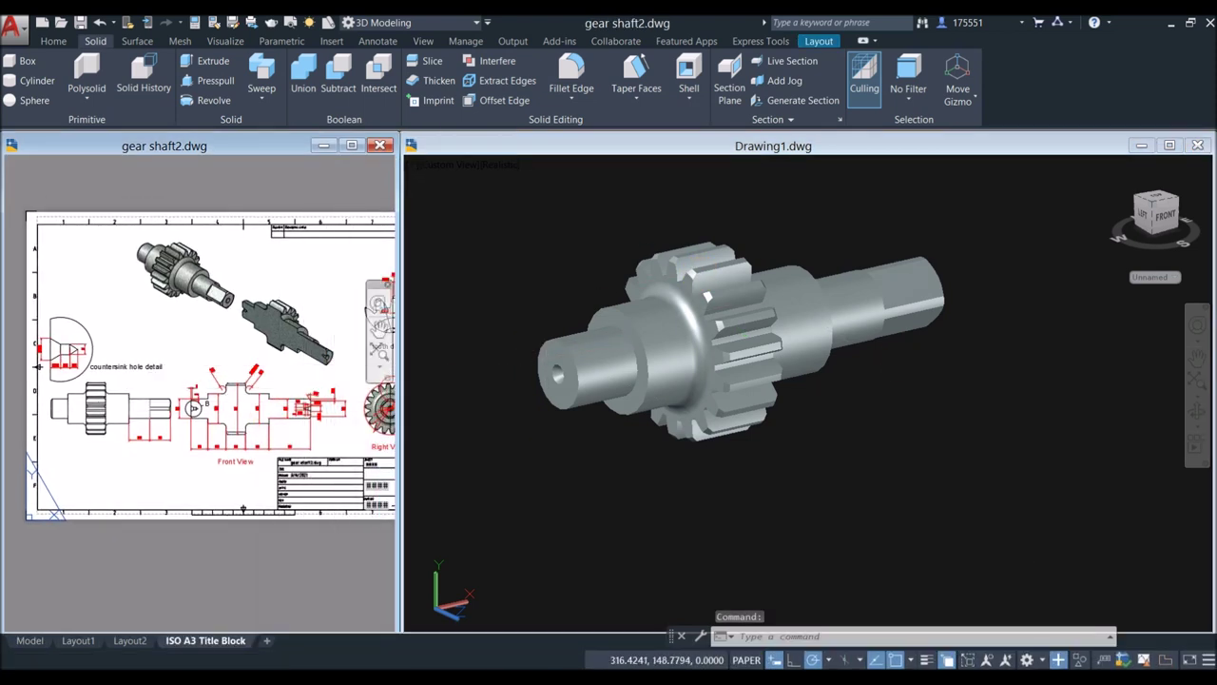
left_click(900, 359)
left_click(61, 413)
scroll(64, 408, "up", 2)
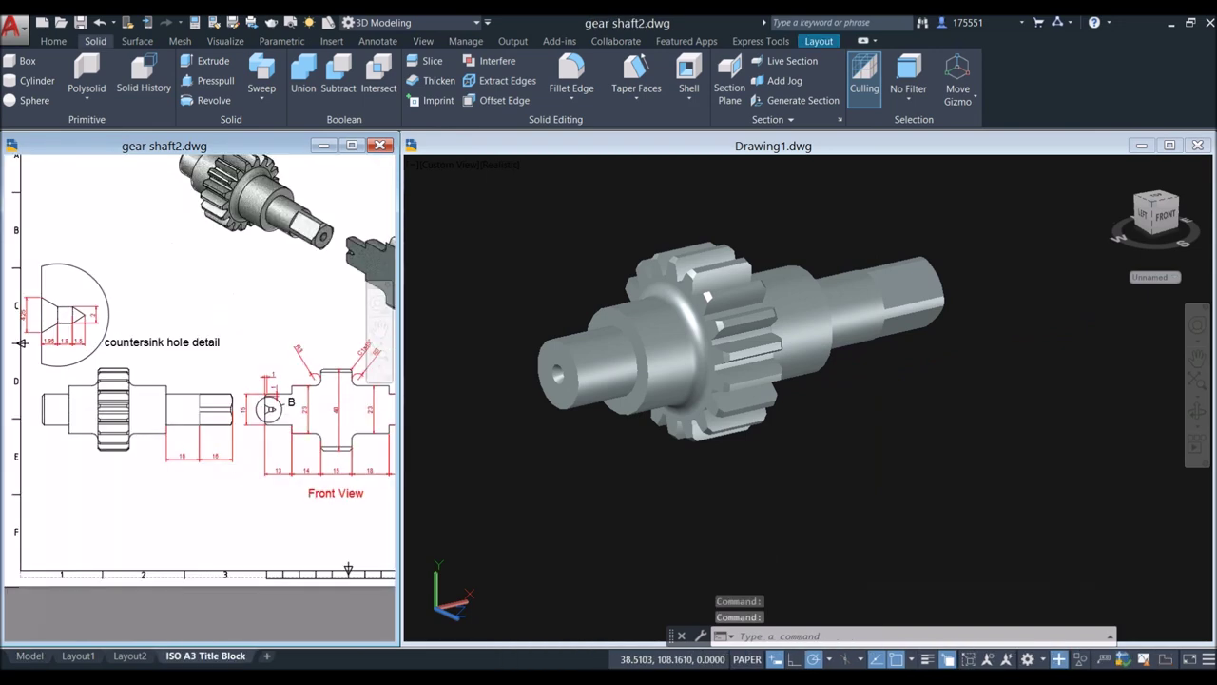
scroll(21, 343, "up", 3)
scroll(7, 377, "down", 3)
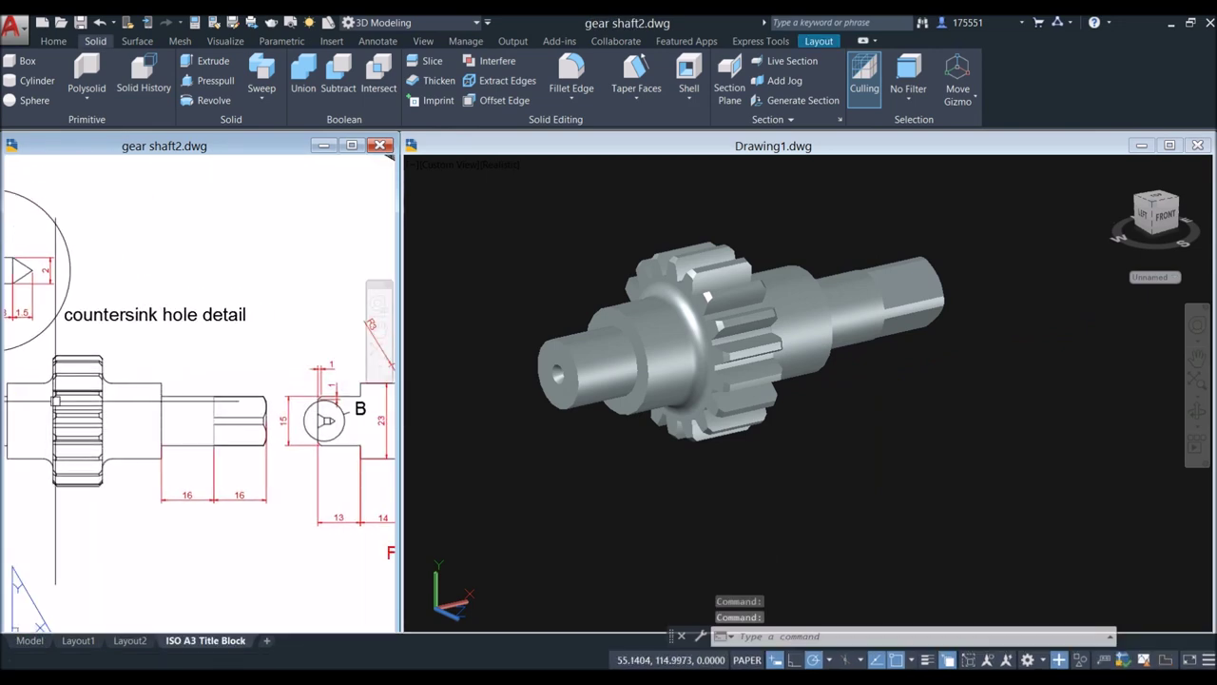
scroll(310, 447, "up", 2)
scroll(213, 391, "up", 2)
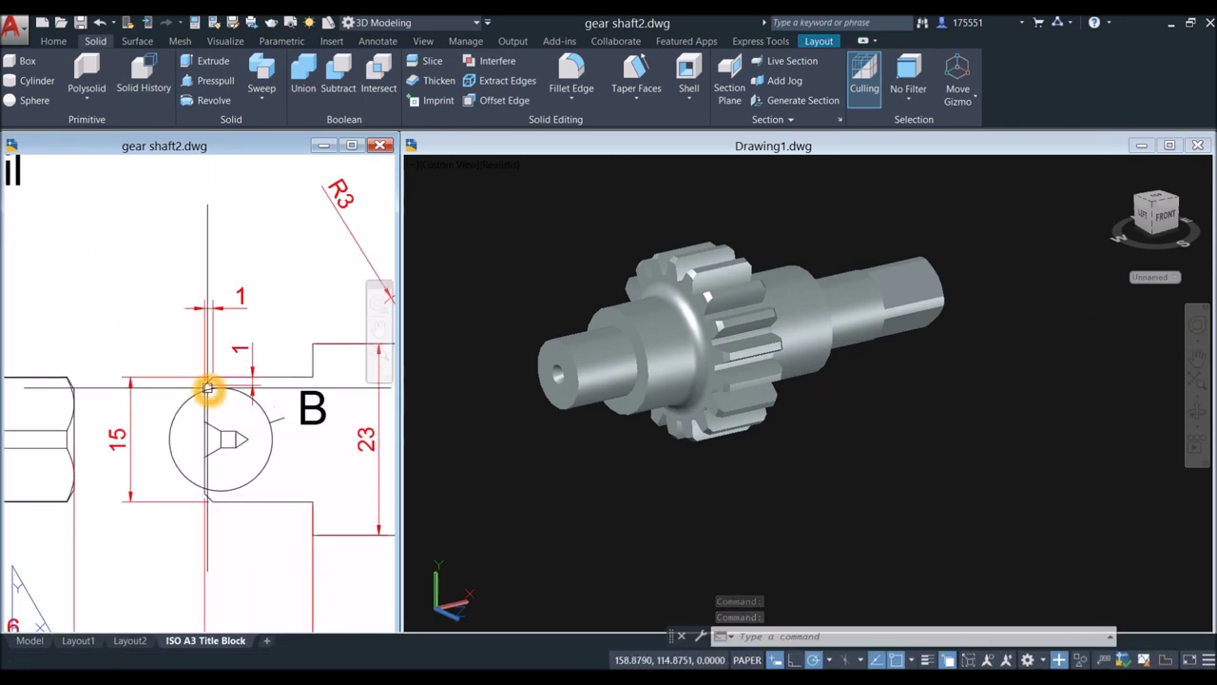
Step: Chamfer the outer edge of the round shaft end in Drawing1 with both distances set to 1
left_click(599, 467)
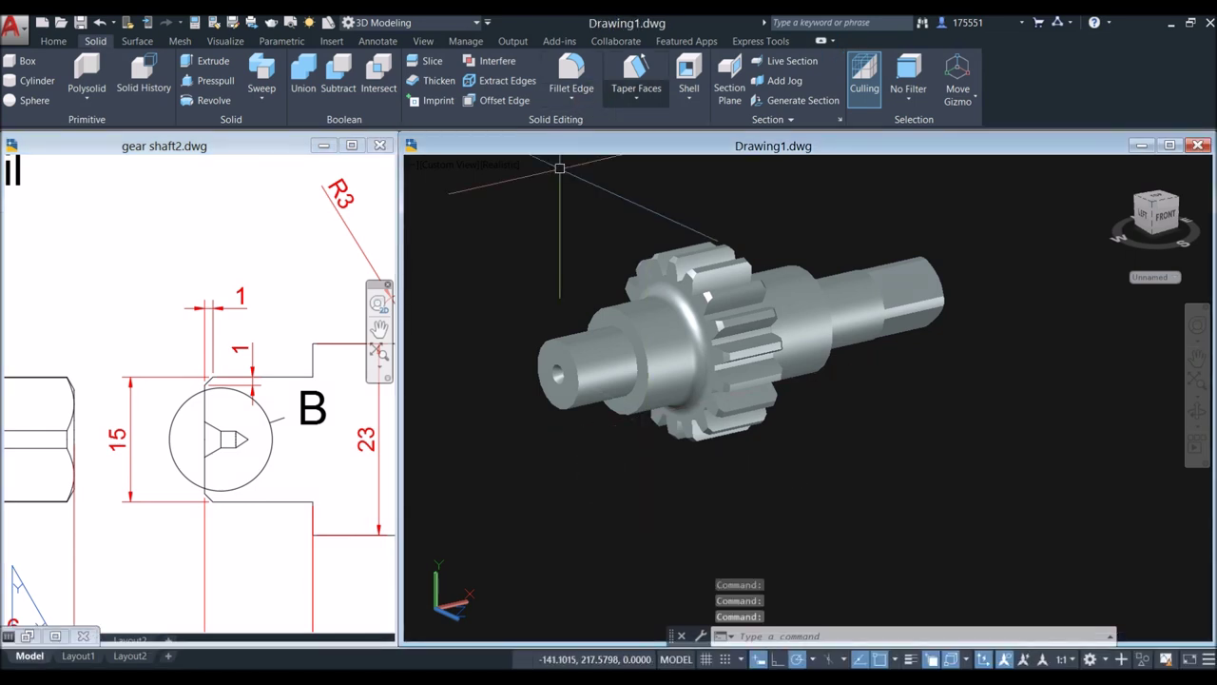
left_click(571, 98)
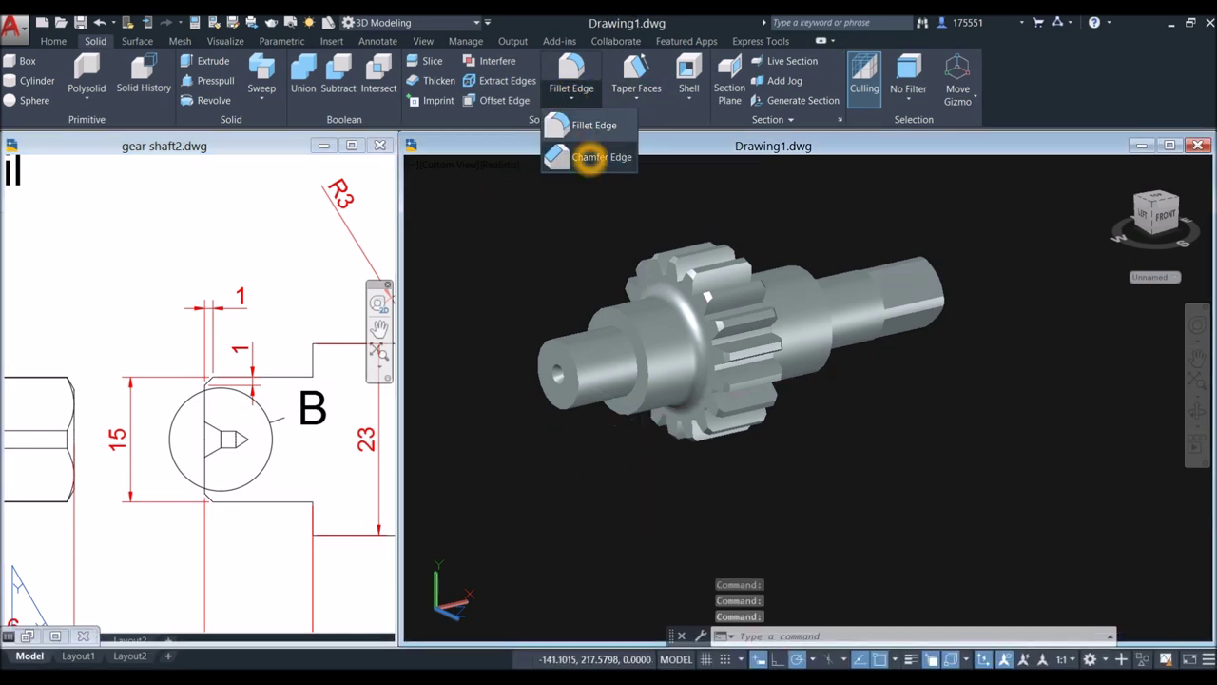
left_click(589, 158)
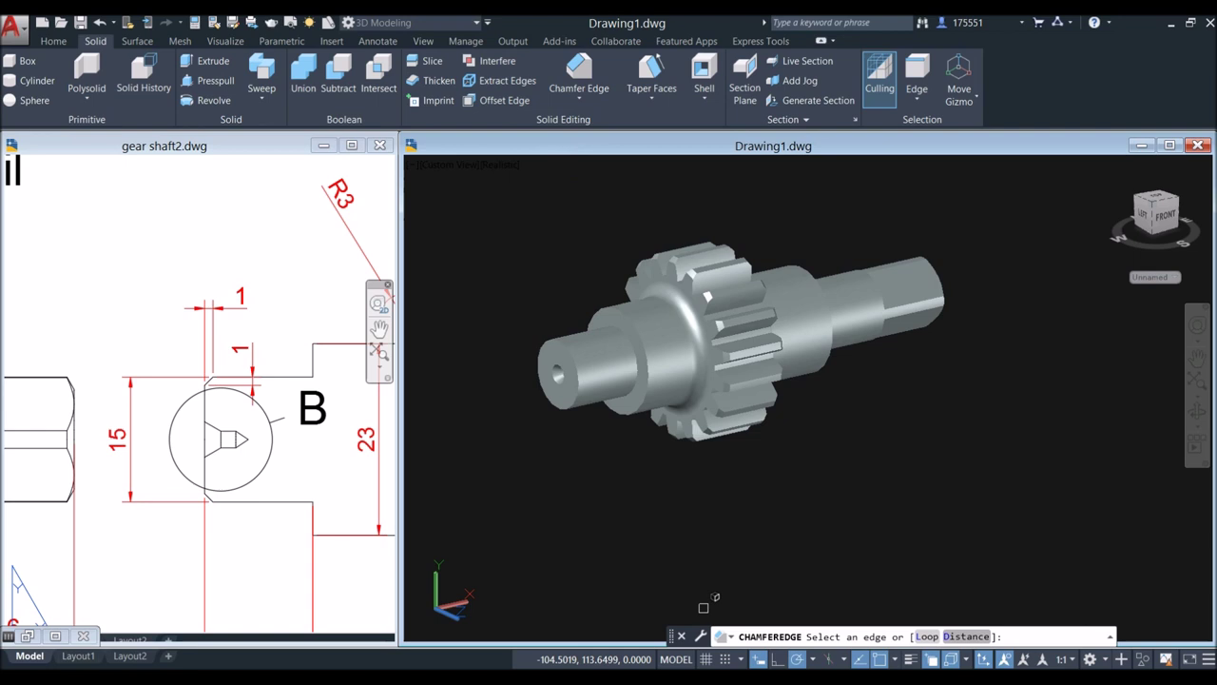
left_click(962, 636)
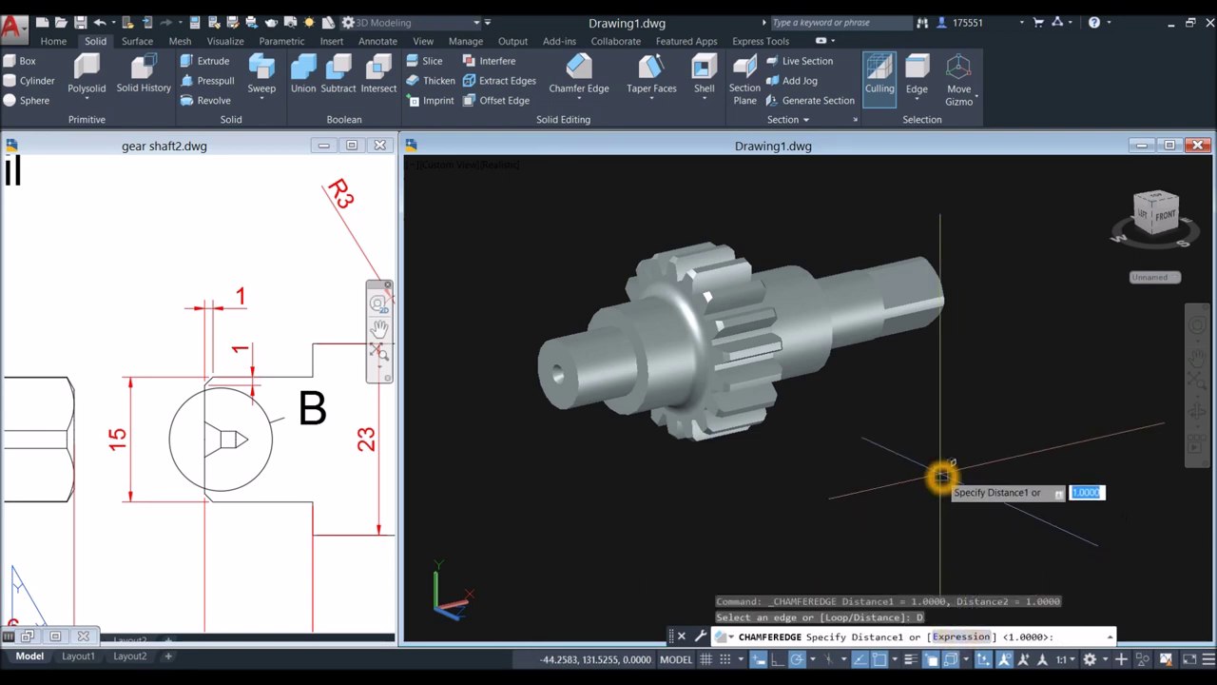
key("Return")
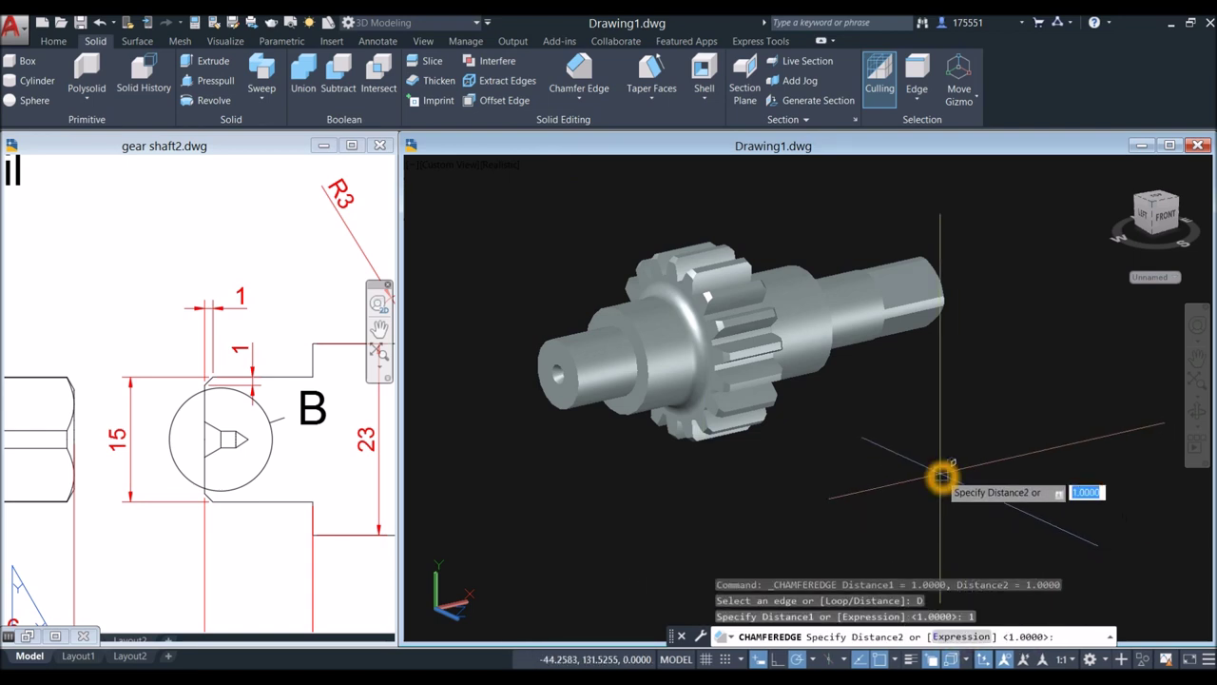
key("Return")
scroll(573, 348, "up", 5)
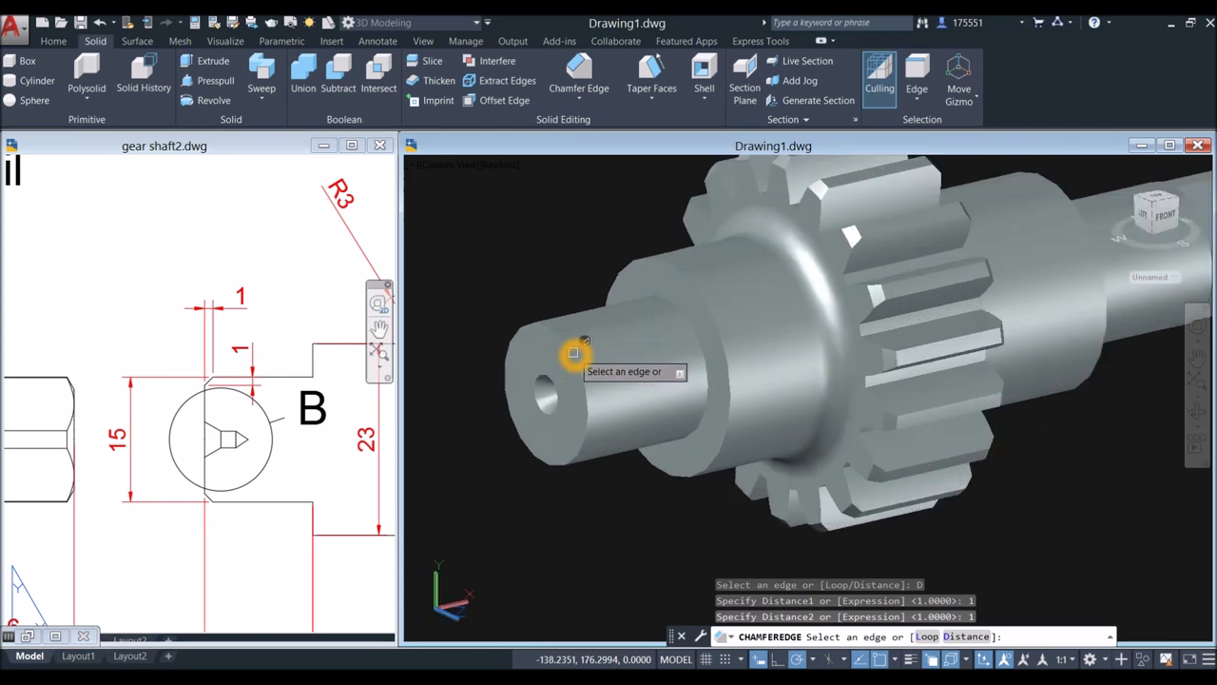
left_click(575, 349)
right_click(570, 270)
left_click(603, 281)
right_click(603, 284)
left_click(619, 292)
Step: Review the rest of the front view and the full sheet in gear shaft2.dwg
left_click(272, 459)
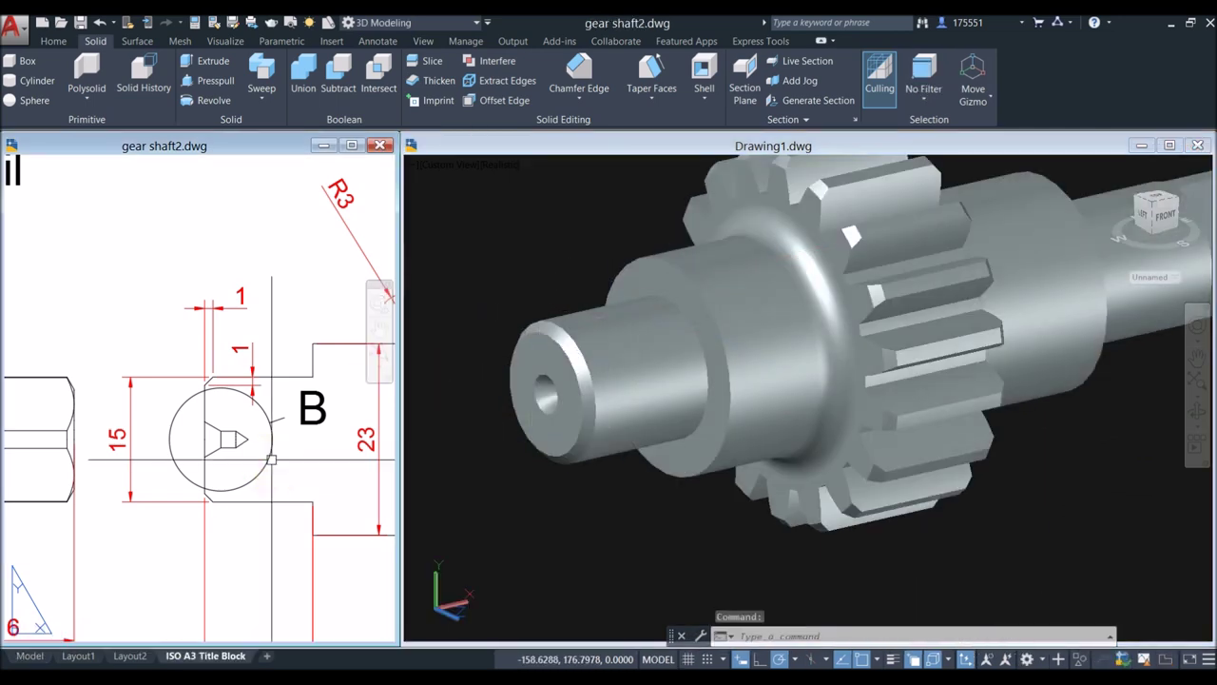
scroll(271, 458, "down", 4)
mouse_move(272, 458)
middle_mouse_down()
mouse_move(38, 454)
mouse_move(17, 517)
middle_mouse_up()
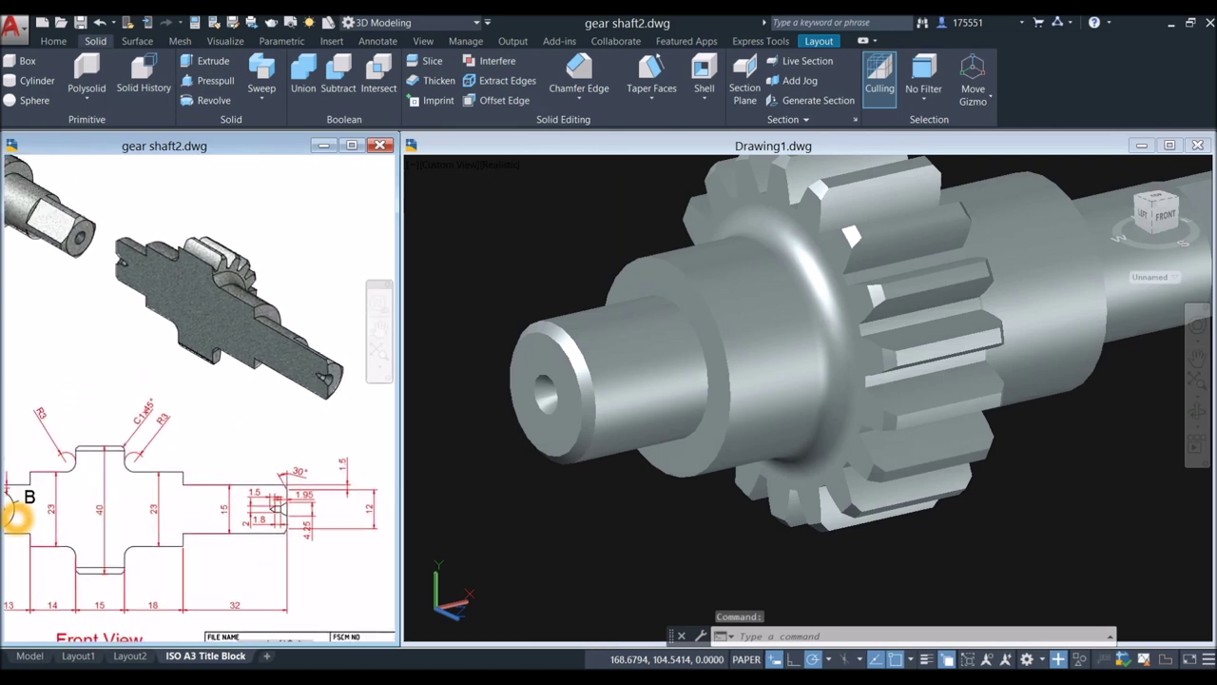
scroll(15, 514, "down", 5)
Step: Open the Materials Browser in Drawing1 and minimize the gear shaft2.dwg window
left_click(470, 261)
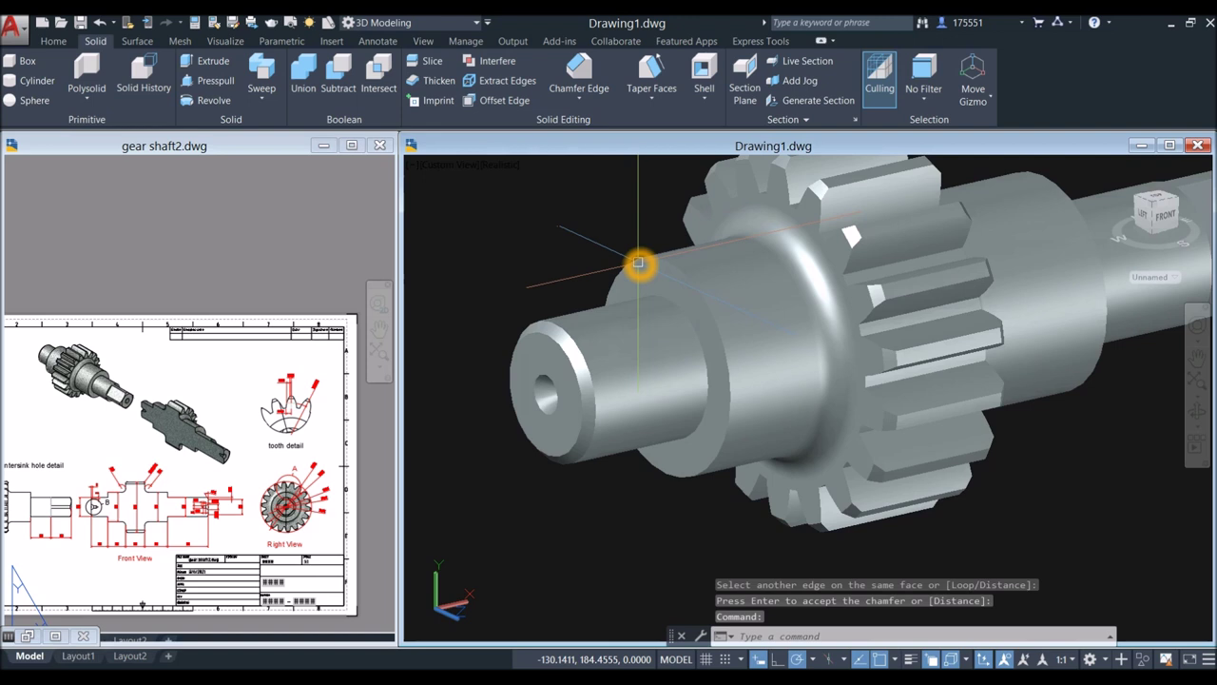
middle_click_drag(638, 263, 576, 307, "shift")
type("MA")
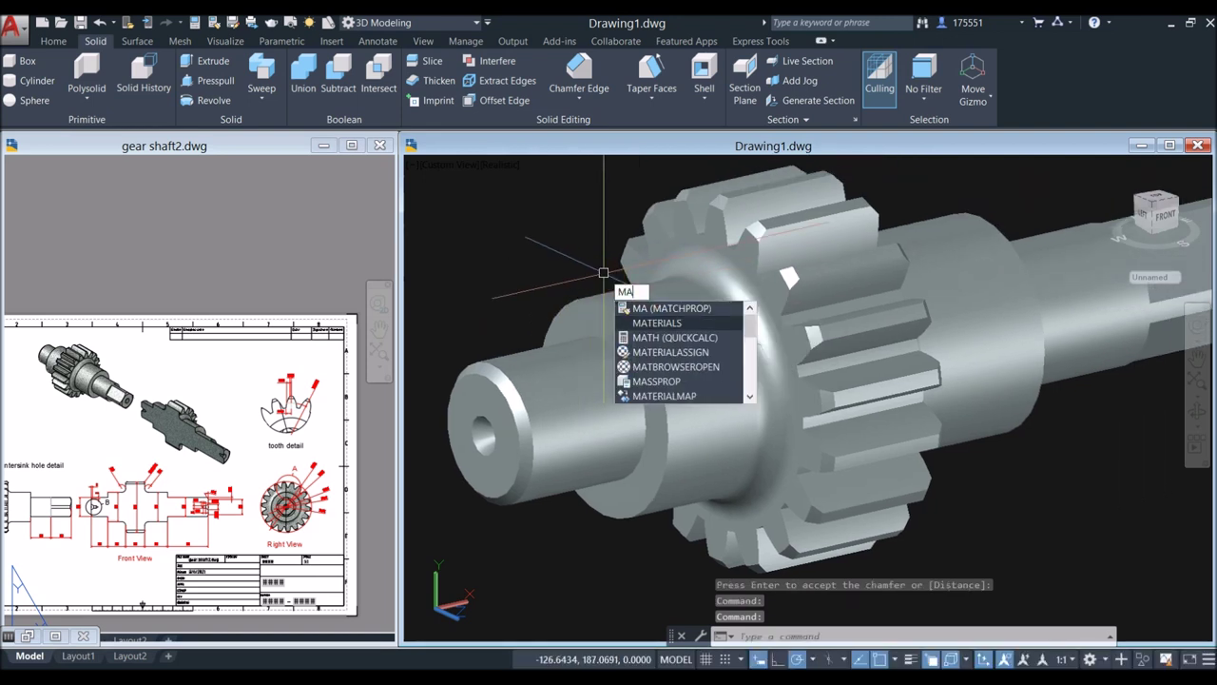
left_click(663, 322)
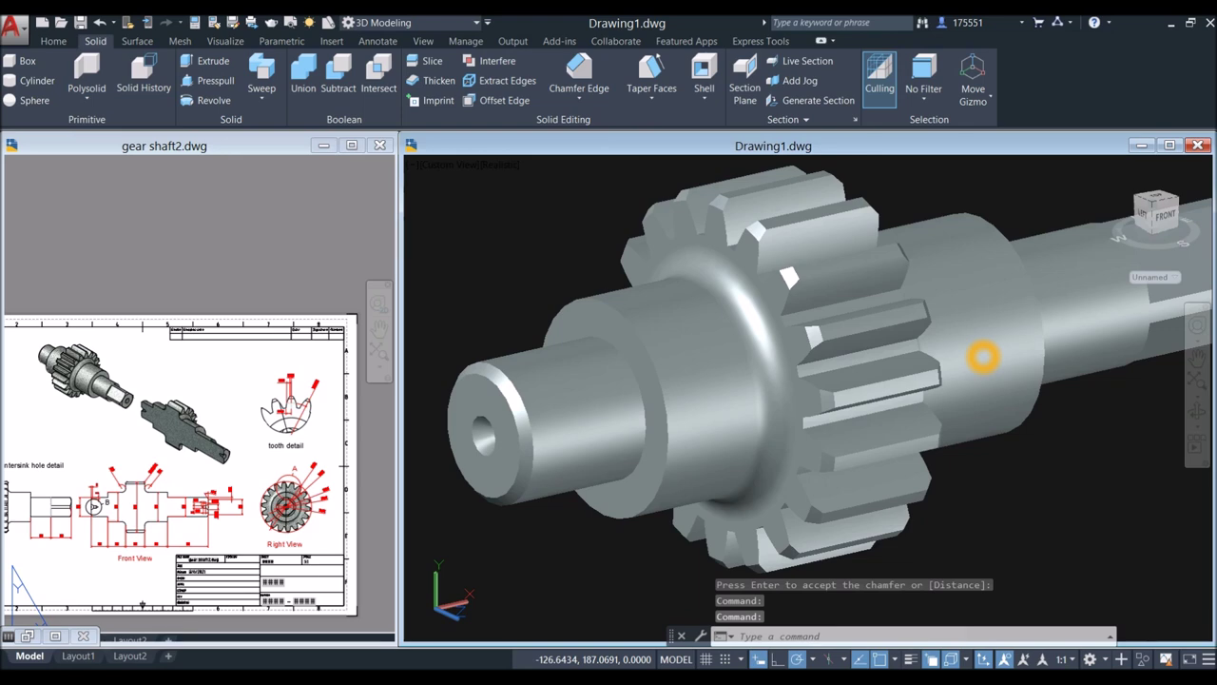
type("MAT")
key("Return")
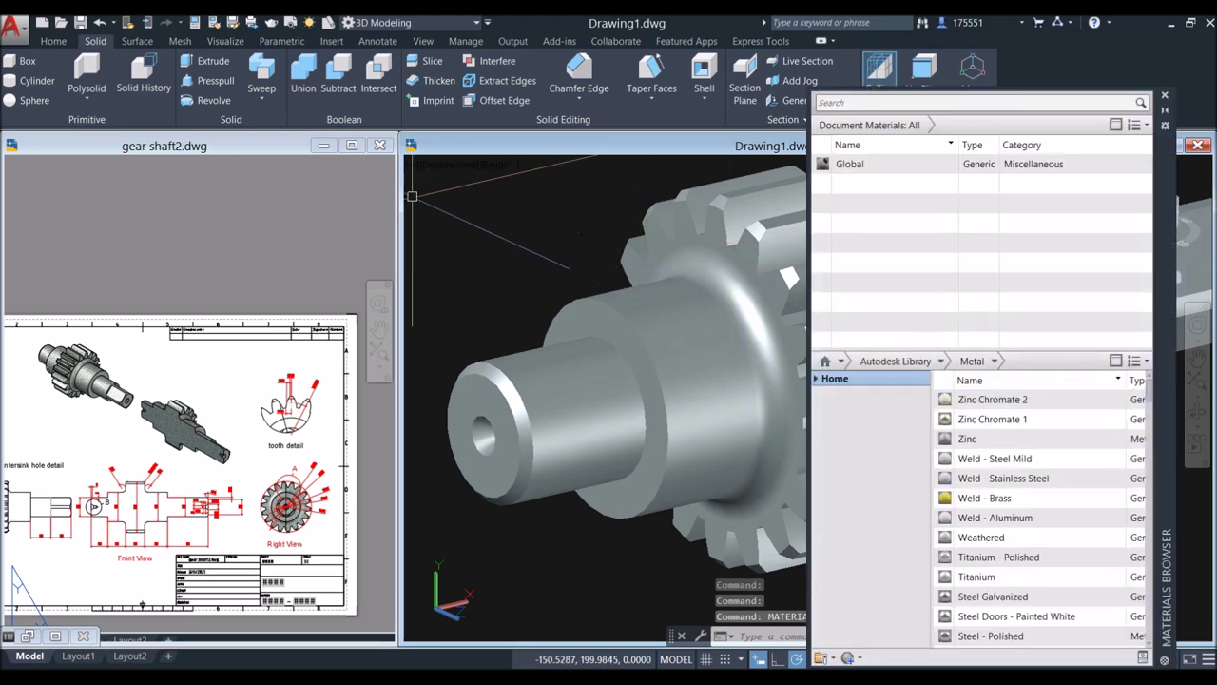
left_click(323, 144)
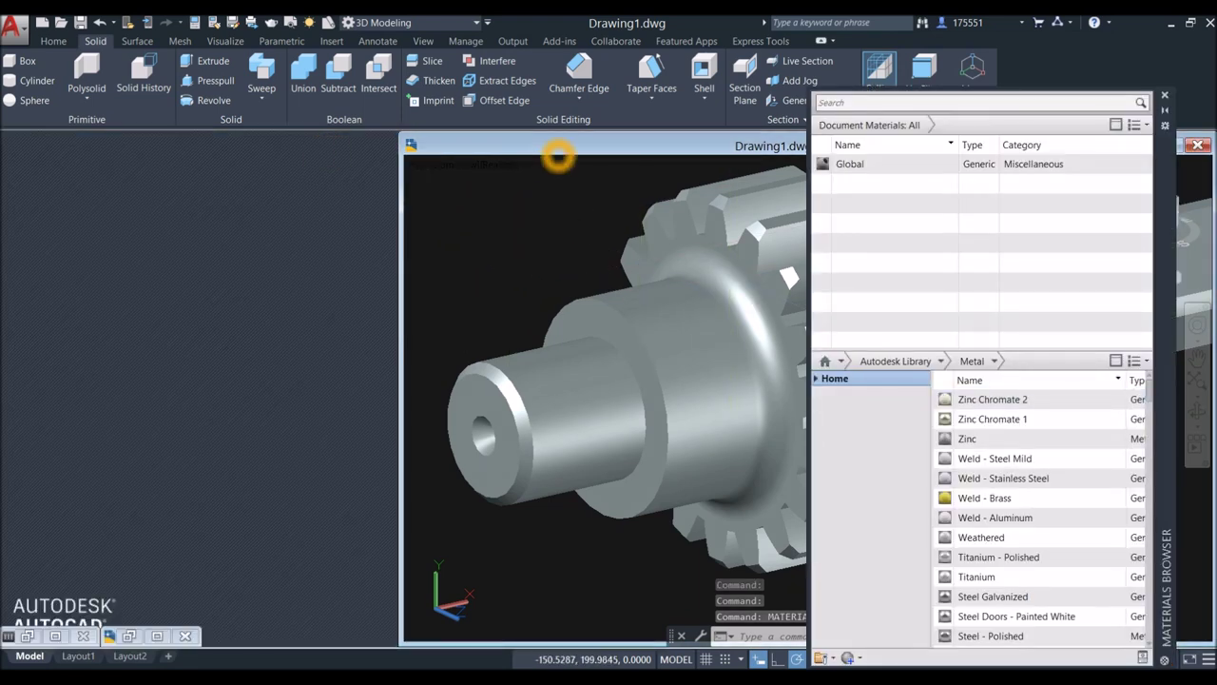
Step: Maximize the Drawing1 window, move the Materials Browser clear of the gear shaft, and bring the Rust materials in the Metal library into view
left_click(1176, 160)
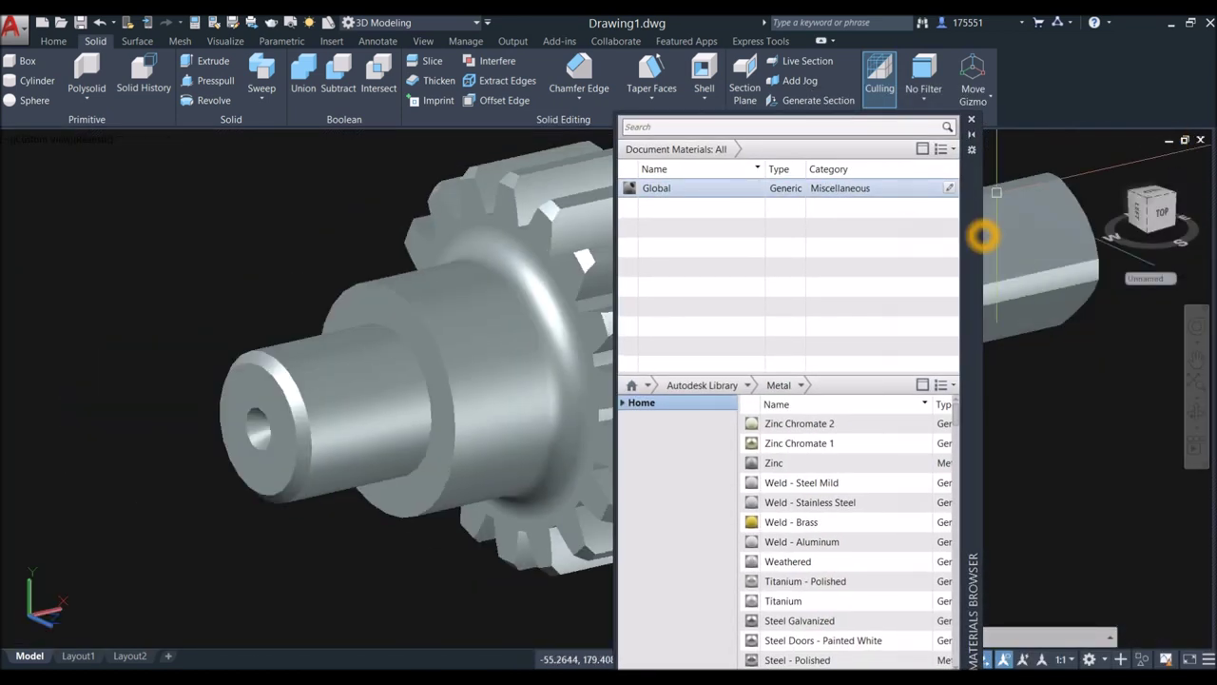
left_click_drag(984, 235, 1006, 290)
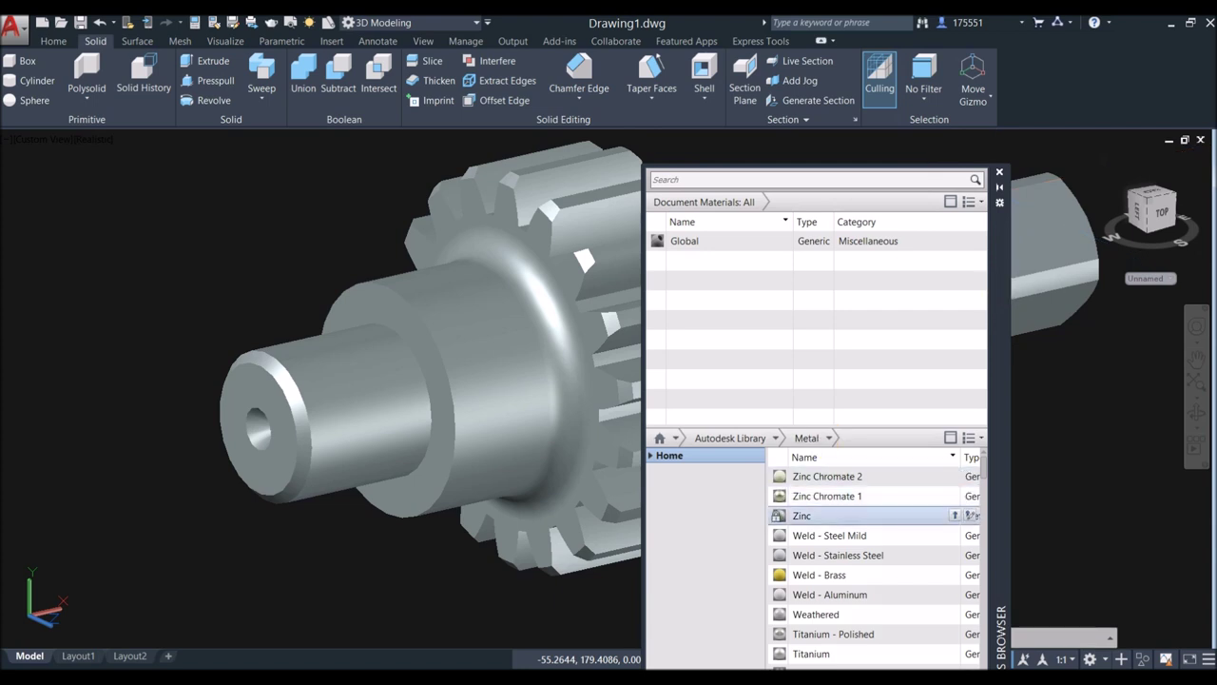
scroll(983, 462, "down", 10)
left_click_drag(1006, 484, 450, 407)
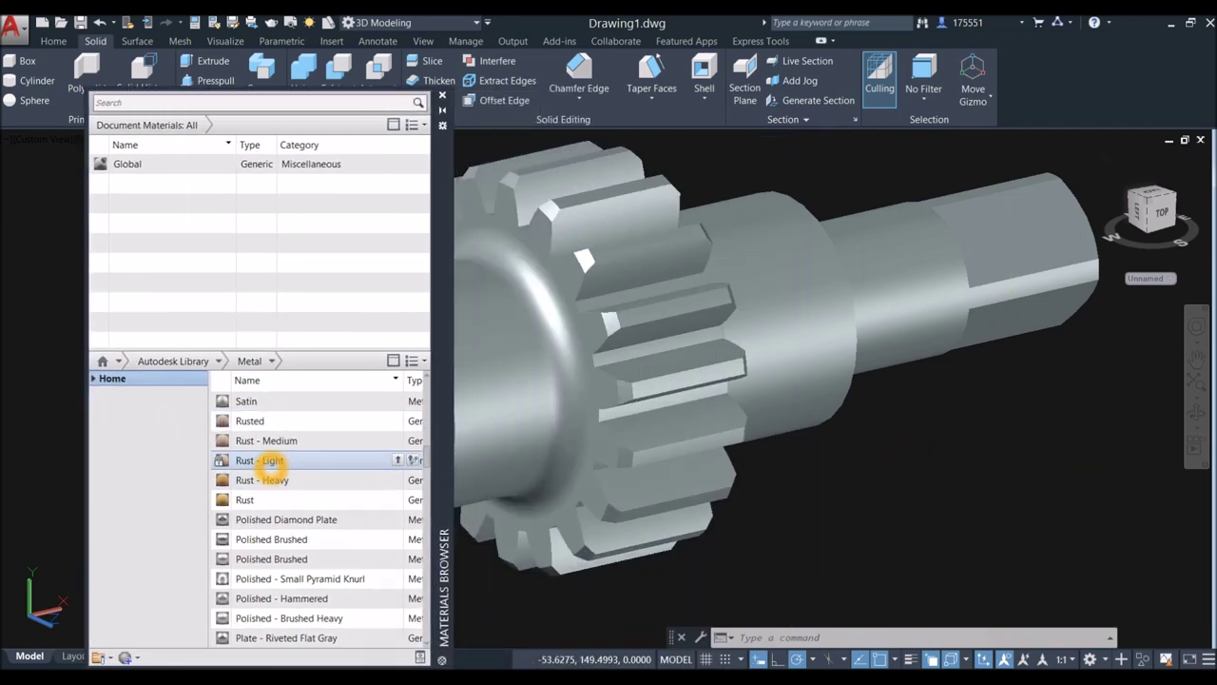
Step: Try the Rust - Light and Rusted metal materials on the gear shaft
left_click(625, 440)
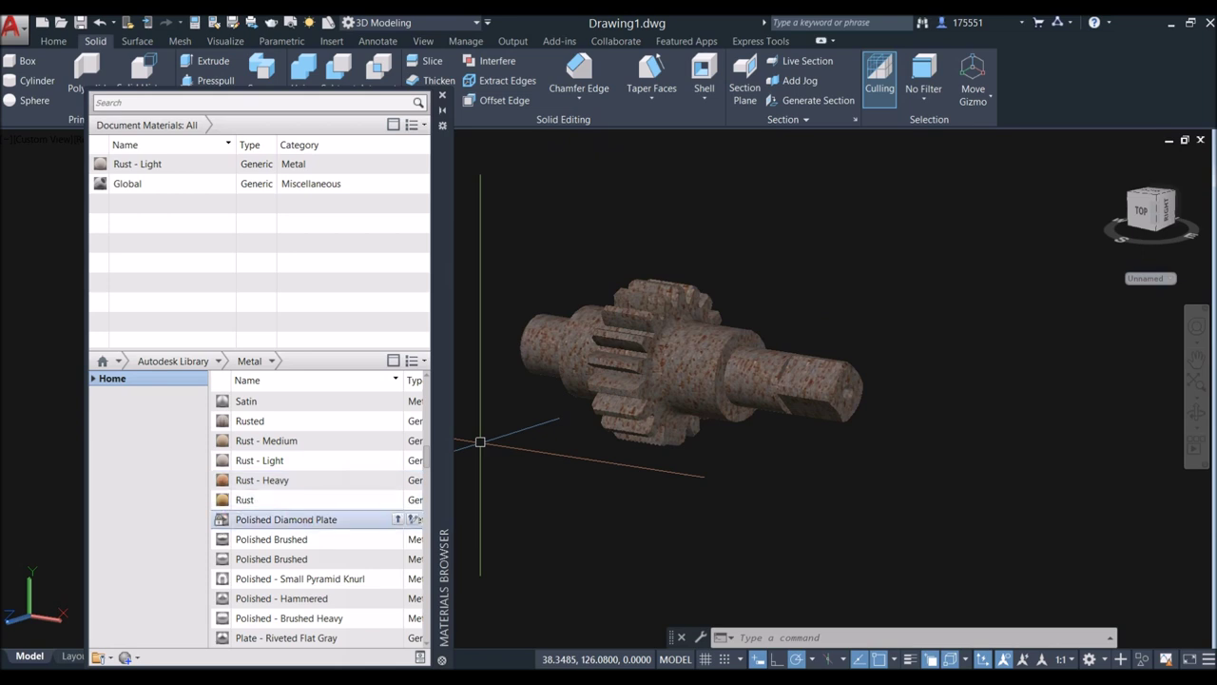
left_click_drag(271, 421, 621, 453)
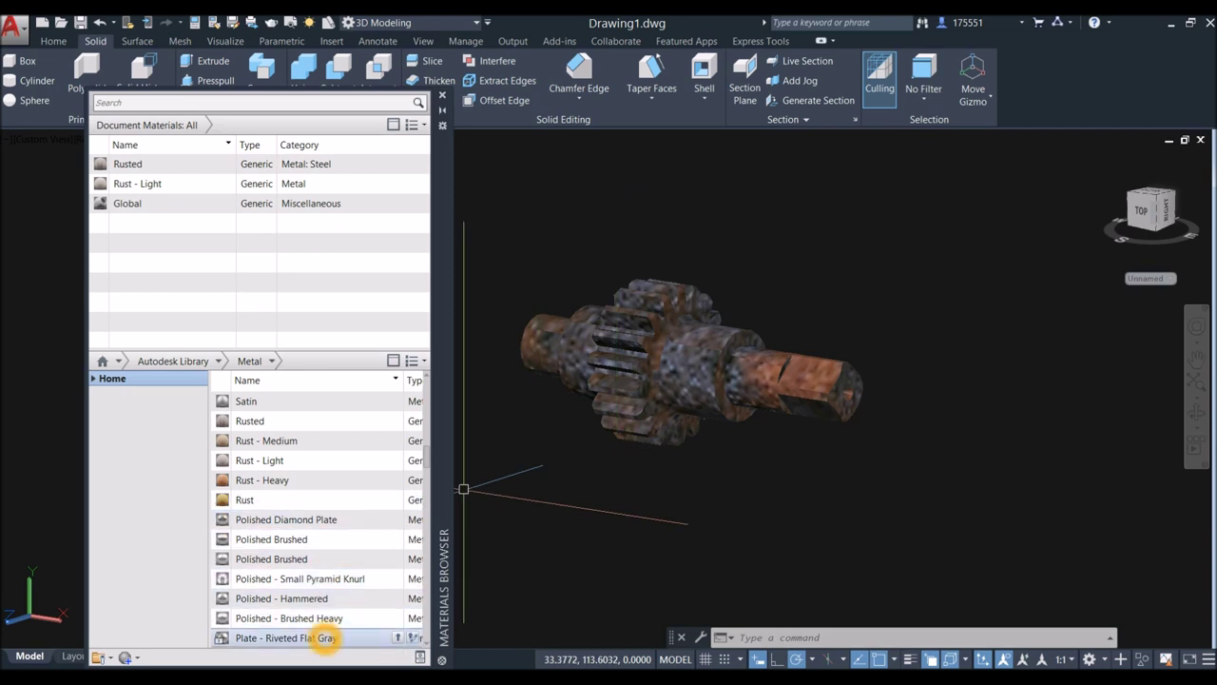
Step: Apply the Flaked Reflective - Beige material from the Metallic Paint library to the gear shaft and close the Materials Browser
left_click(220, 362)
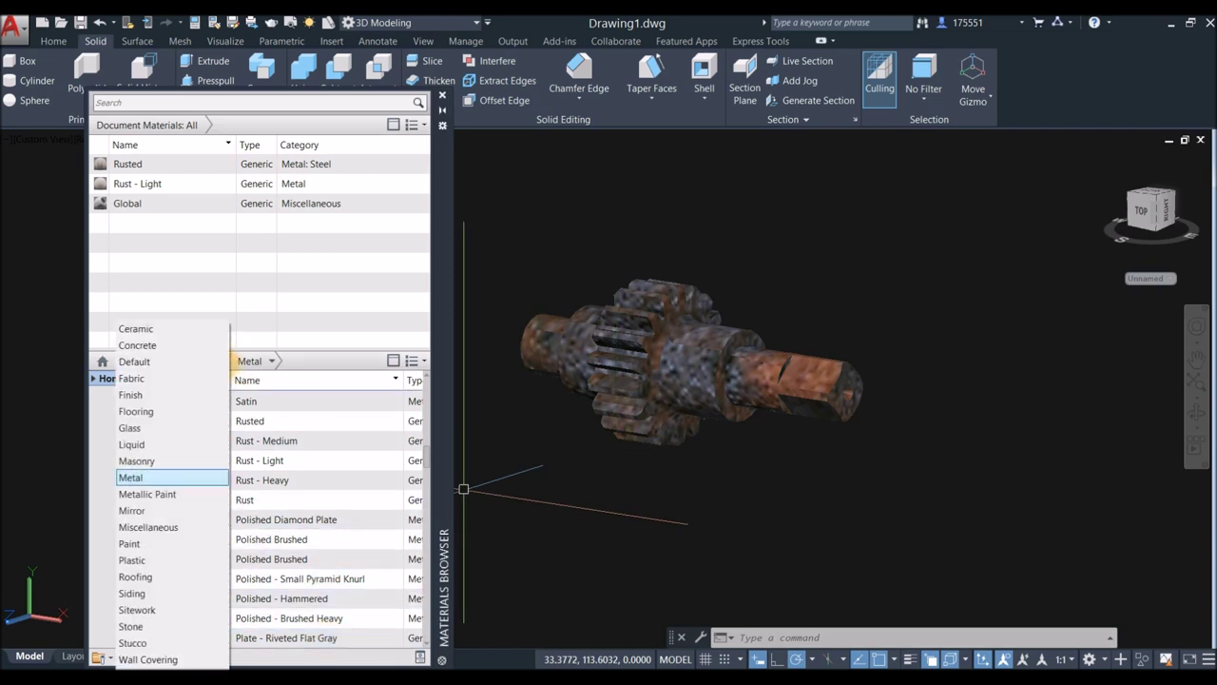
left_click(147, 494)
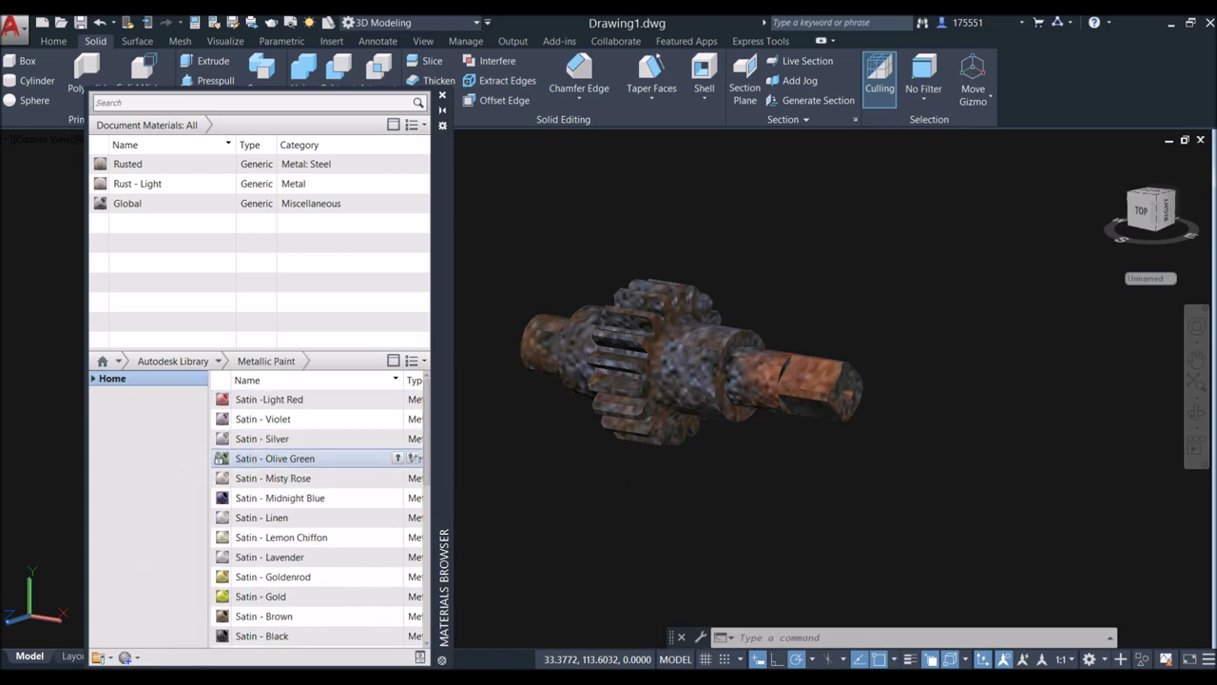
scroll(427, 399, "down", 2)
scroll(427, 400, "down", 5)
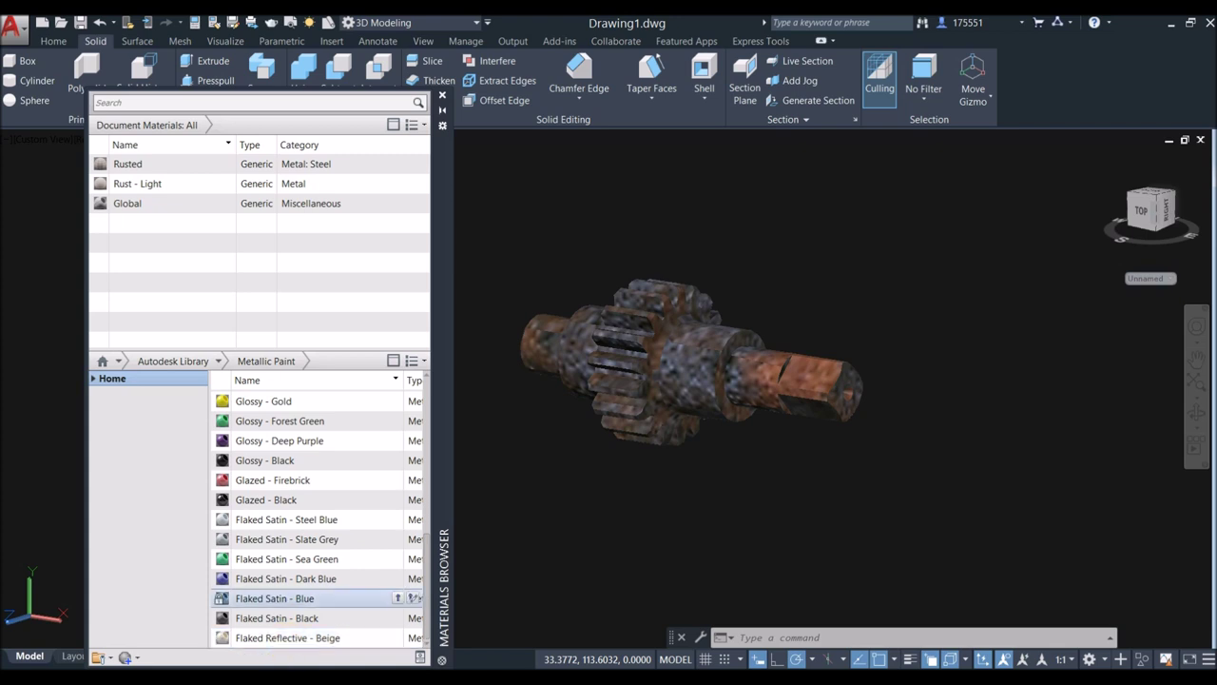
left_click_drag(658, 417, 658, 449)
scroll(791, 346, "up", 2)
mouse_move(791, 346)
middle_mouse_down("shift")
mouse_move(842, 349)
mouse_move(801, 329)
middle_mouse_up("shift")
scroll(847, 342, "down", 5)
scroll(827, 323, "up", 5)
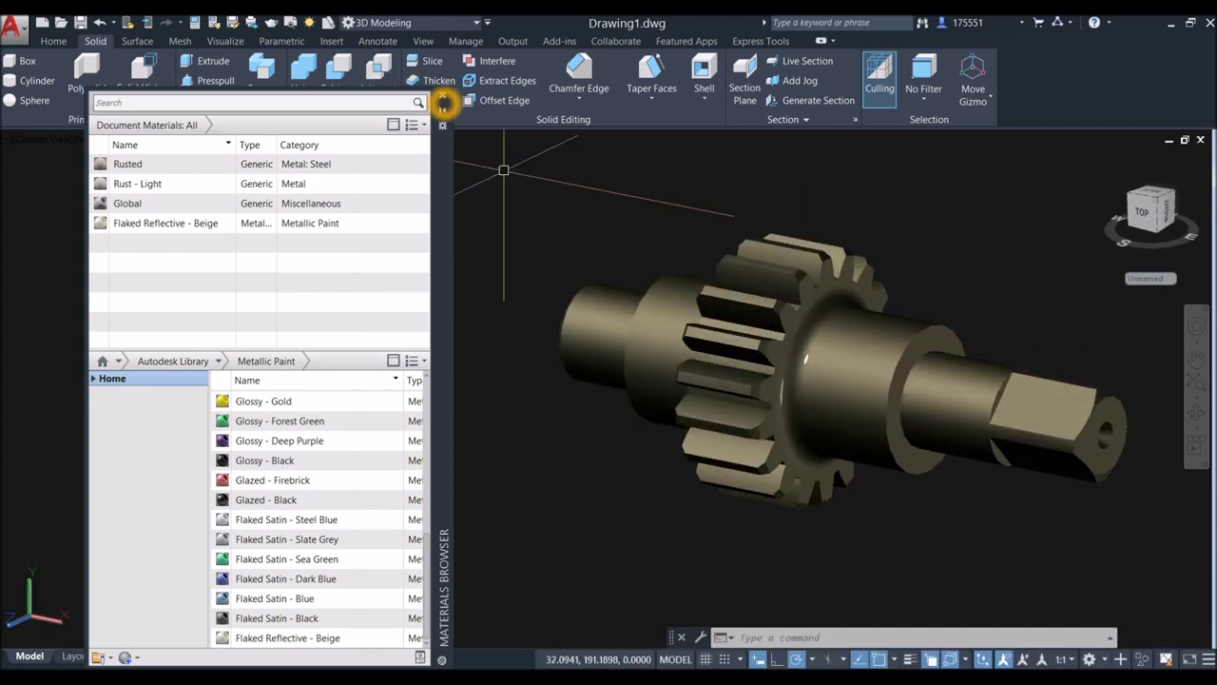
left_click(443, 103)
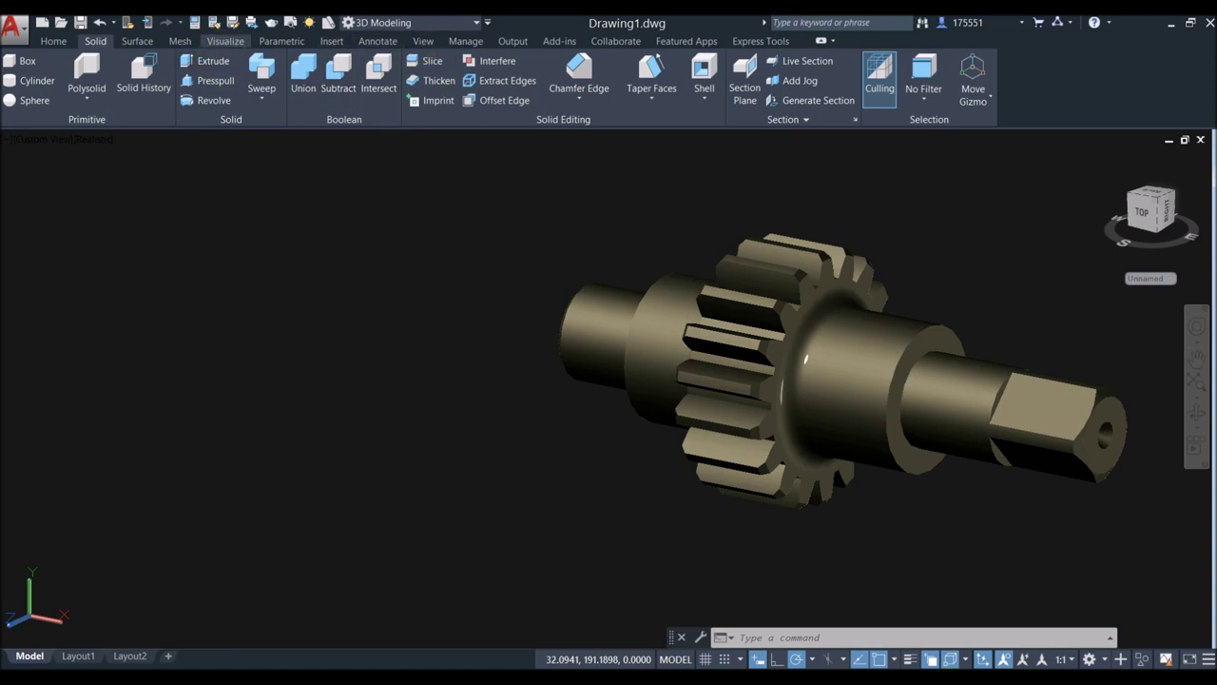
Step: Adjust the scene lighting to an exposure of 7.90 and a white balance of 6332
left_click(226, 41)
left_click(601, 121)
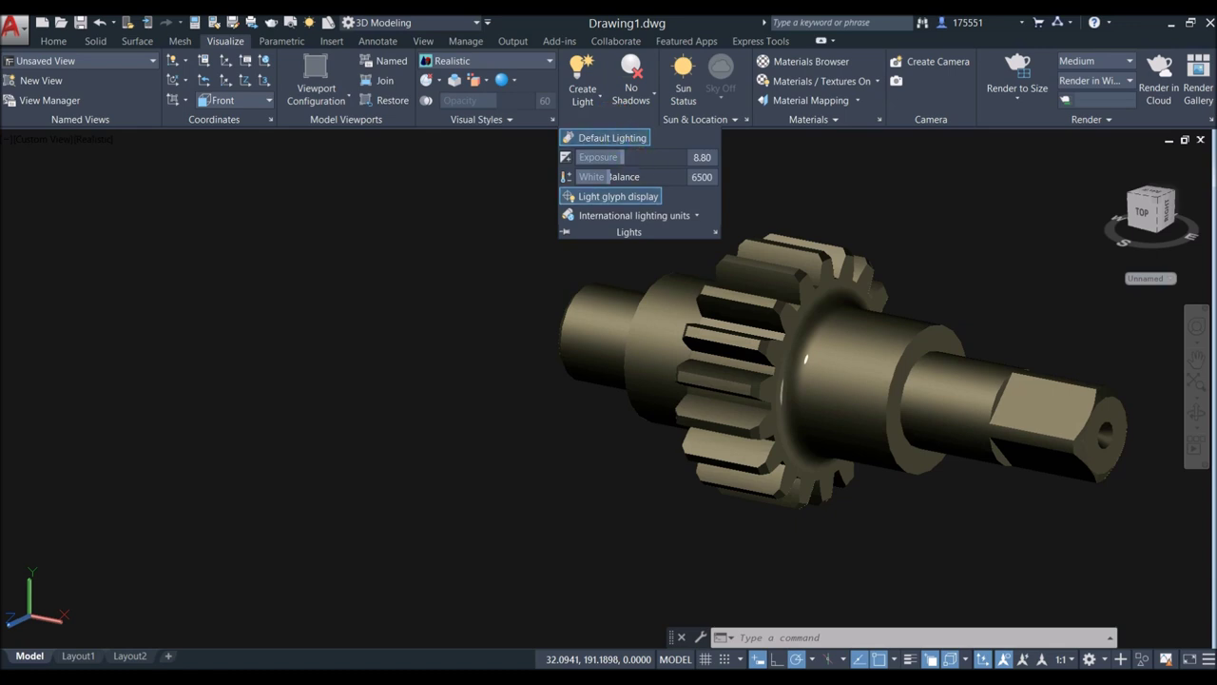
left_click_drag(628, 163, 631, 162)
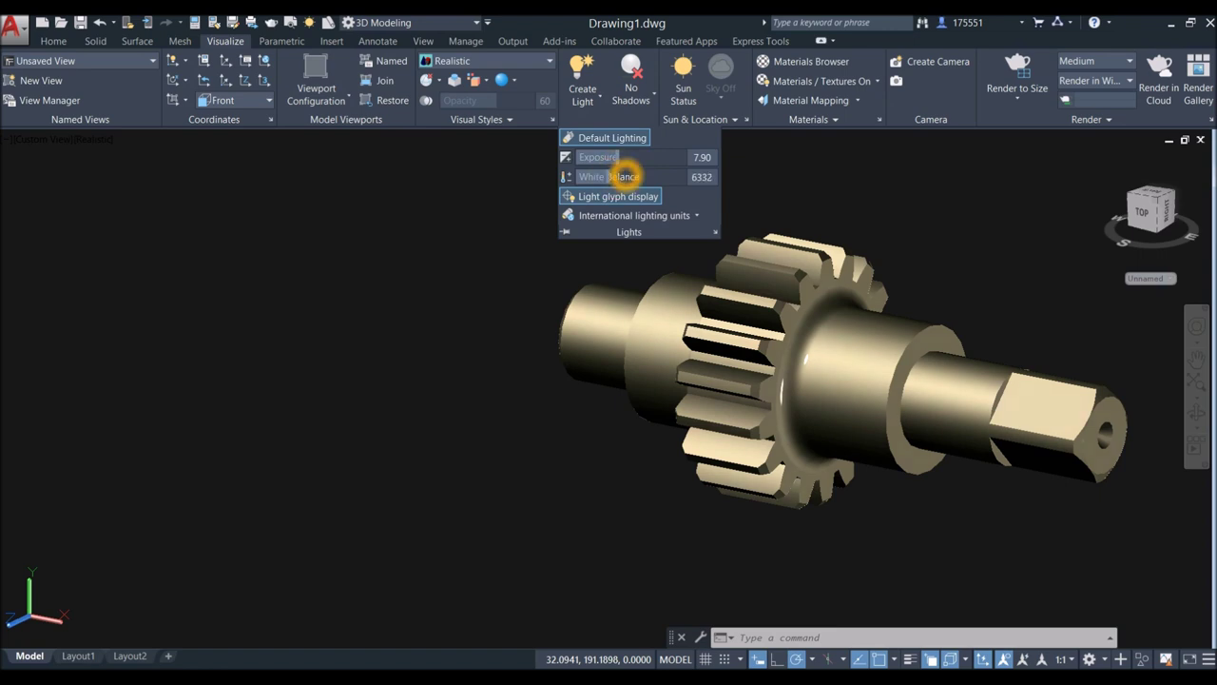
key("Escape")
middle_click_drag(821, 190, 760, 376)
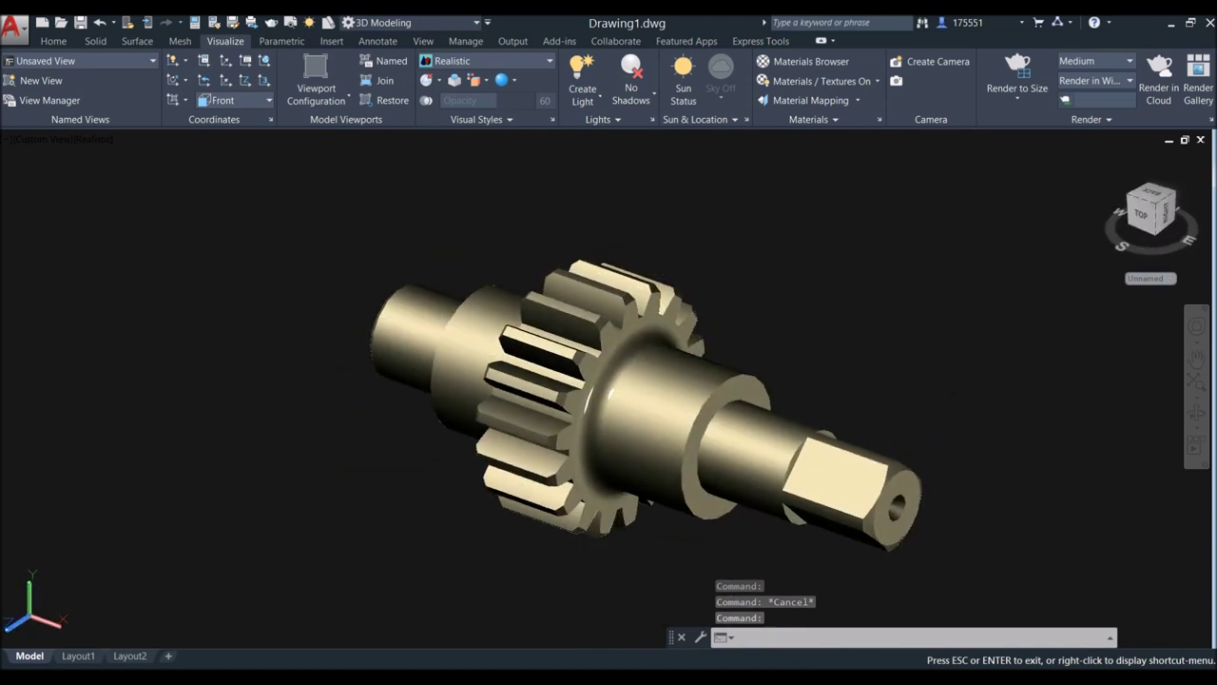
scroll(660, 253, "down", 4)
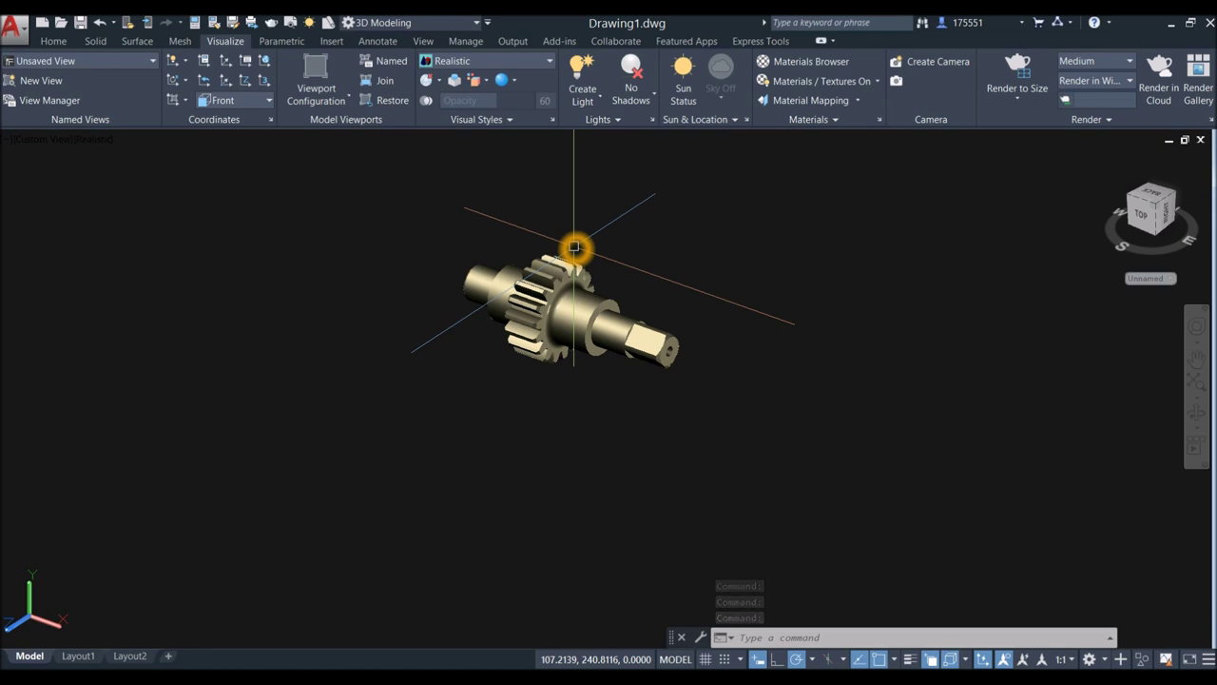
scroll(574, 247, "up", 4)
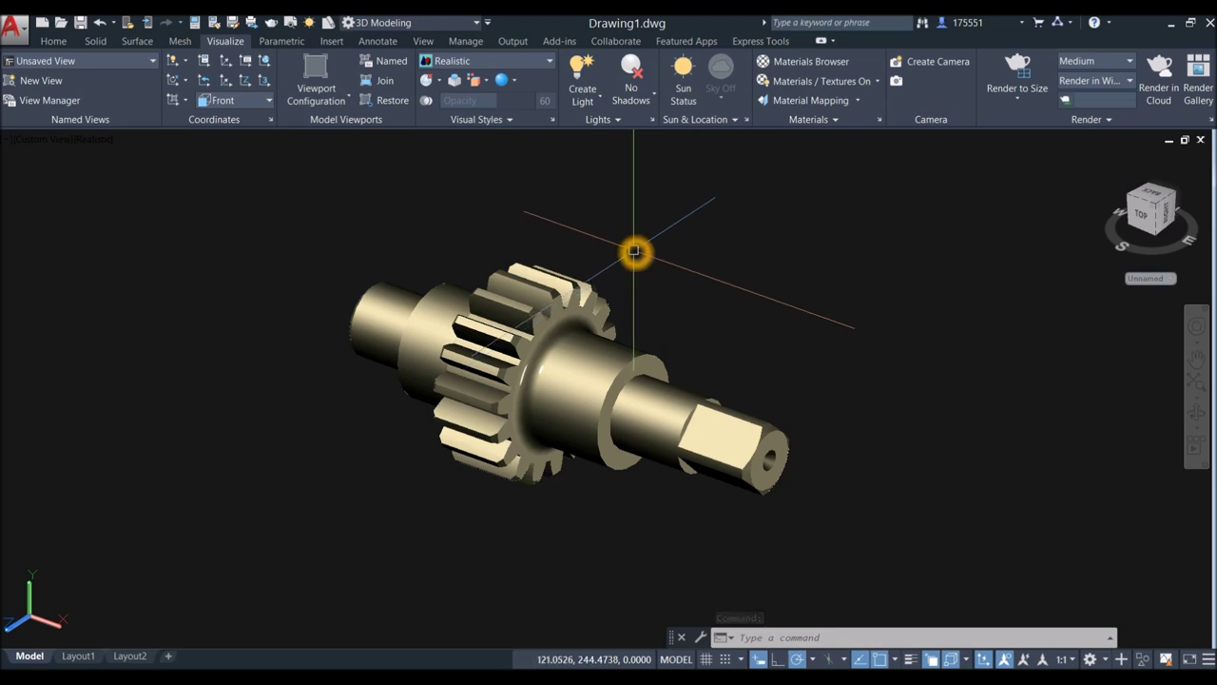
right_click(1070, 669)
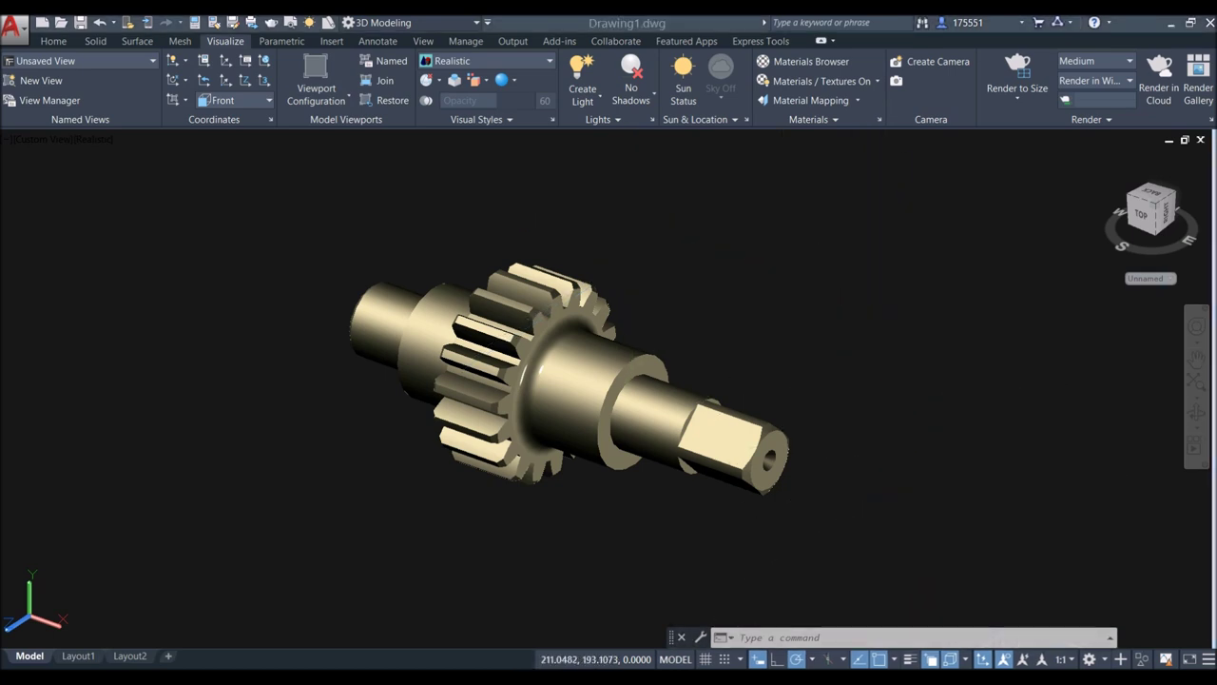